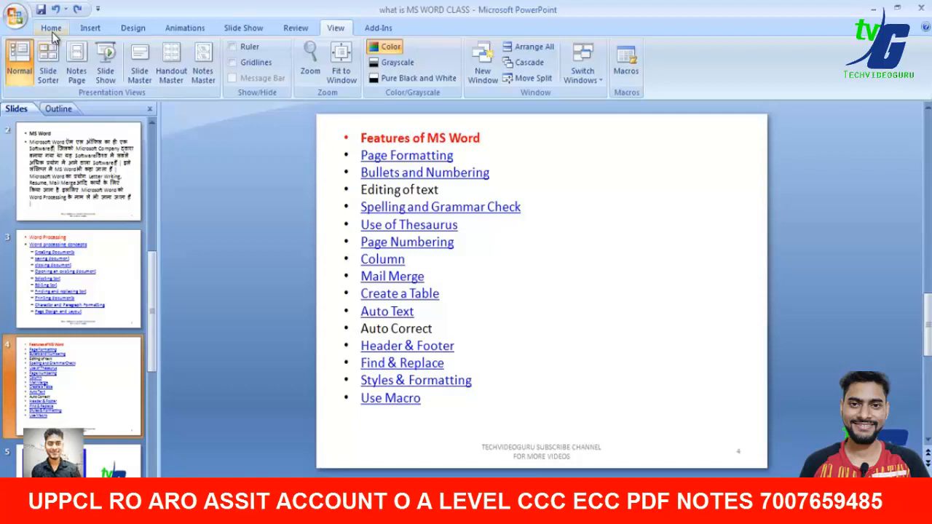
Show slide 2 'MS Word', select its Hindi description text, then deselect it
{"action": "left_click", "coordinate": [73, 126]}
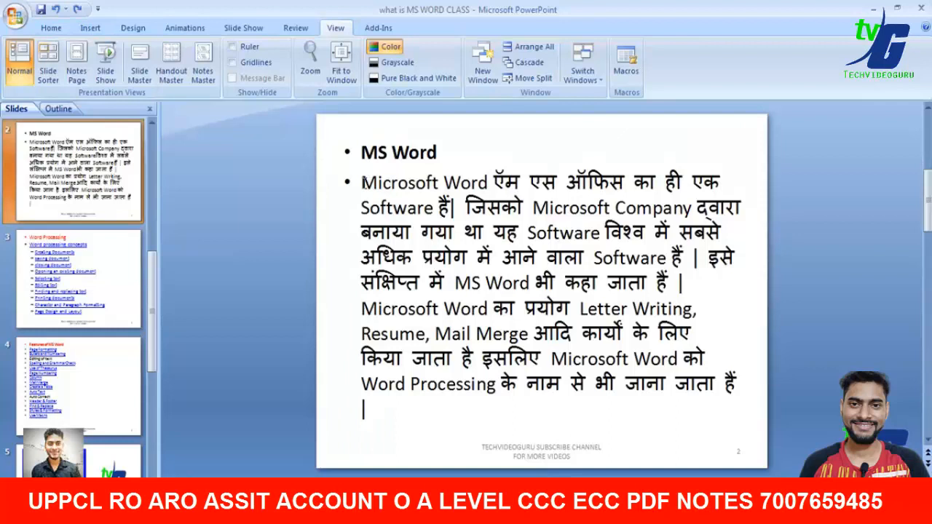
{"action": "left_click_drag", "start_coordinate": [362, 182], "coordinate": [502, 403]}
{"action": "left_click", "coordinate": [287, 249]}
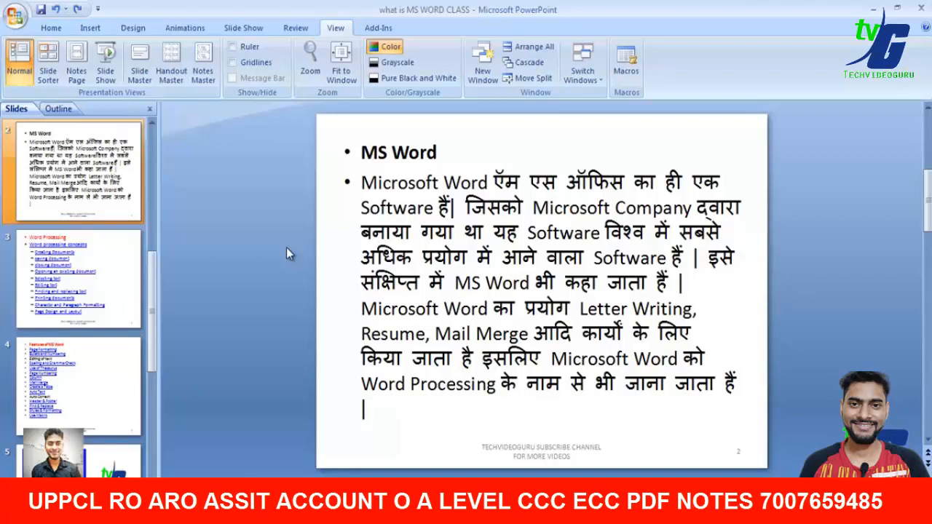
Pin Microsoft Office Word 2007 to the top of the Start menu
{"action": "key", "text": "super"}
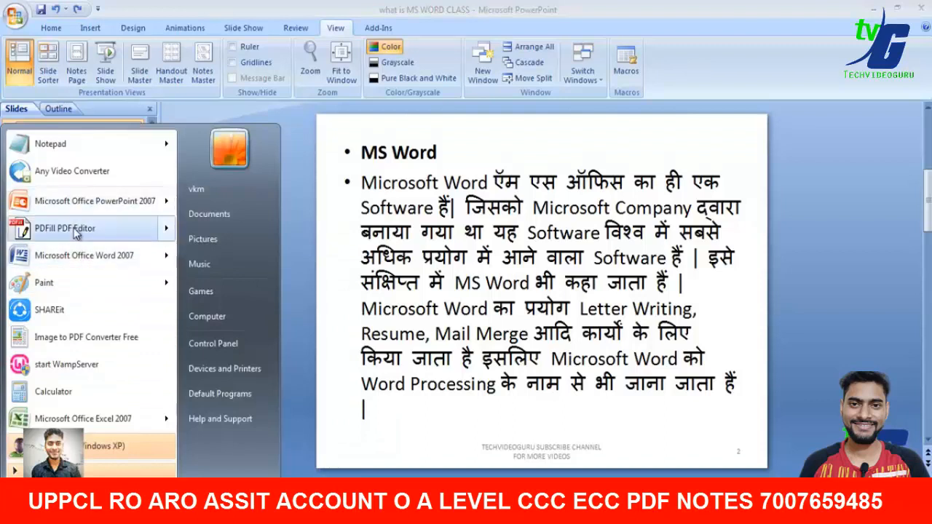
{"action": "mouse_move", "coordinate": [77, 262]}
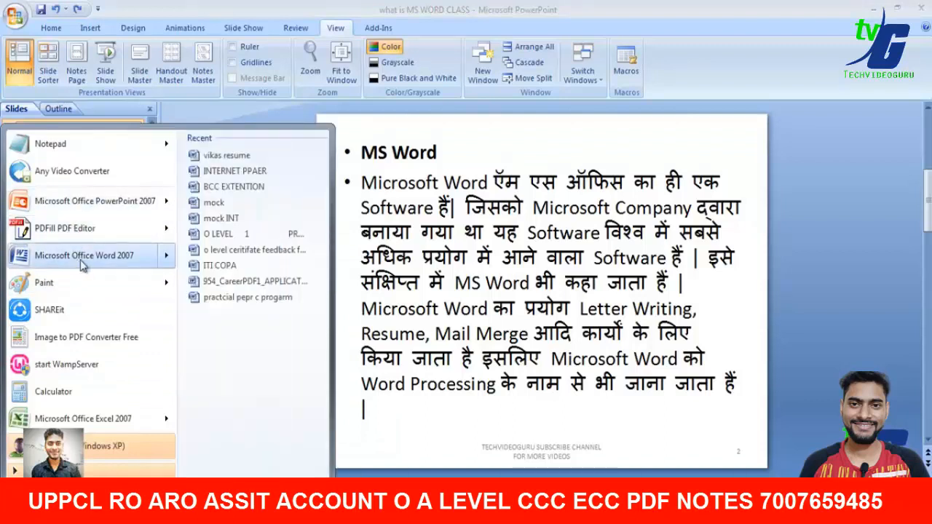
{"action": "right_click", "coordinate": [84, 253]}
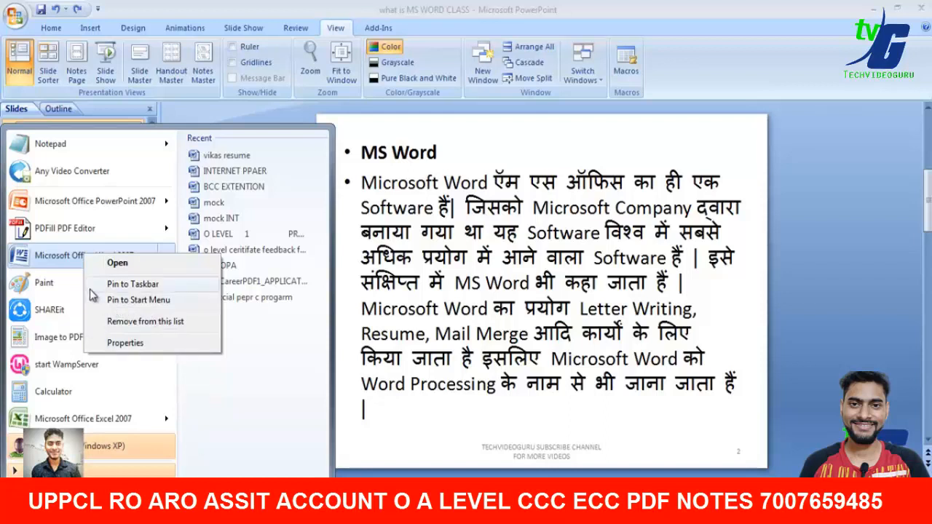
{"action": "left_click", "coordinate": [144, 300]}
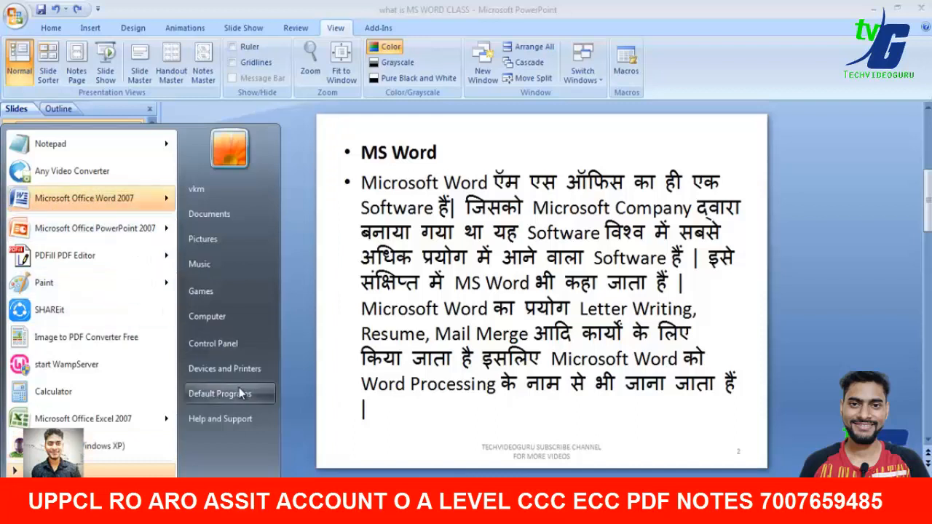
{"action": "left_click", "coordinate": [287, 401]}
Reopen the Start menu to check the pinned Word shortcut and its options
{"action": "left_click", "coordinate": [15, 509]}
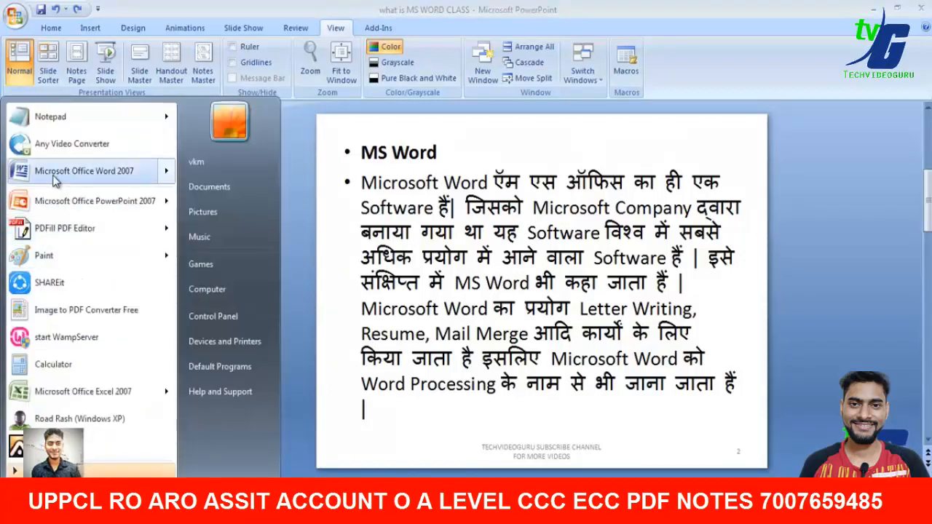
{"action": "mouse_move", "coordinate": [53, 177]}
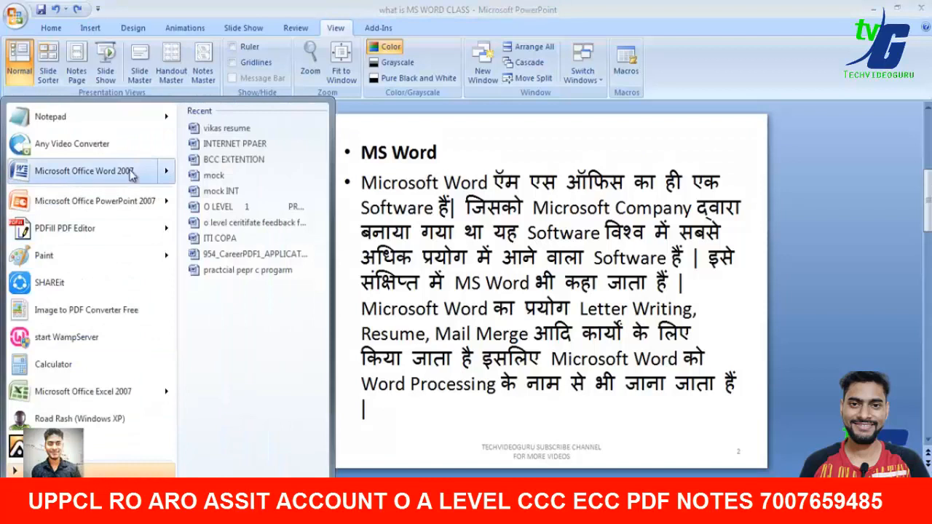
{"action": "left_click", "coordinate": [411, 467]}
{"action": "left_click", "coordinate": [14, 508]}
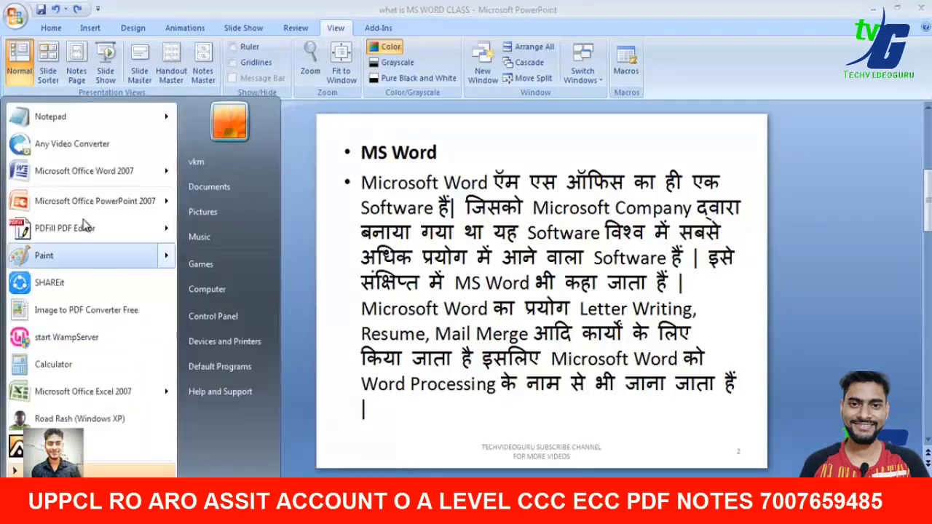
{"action": "right_click", "coordinate": [85, 174]}
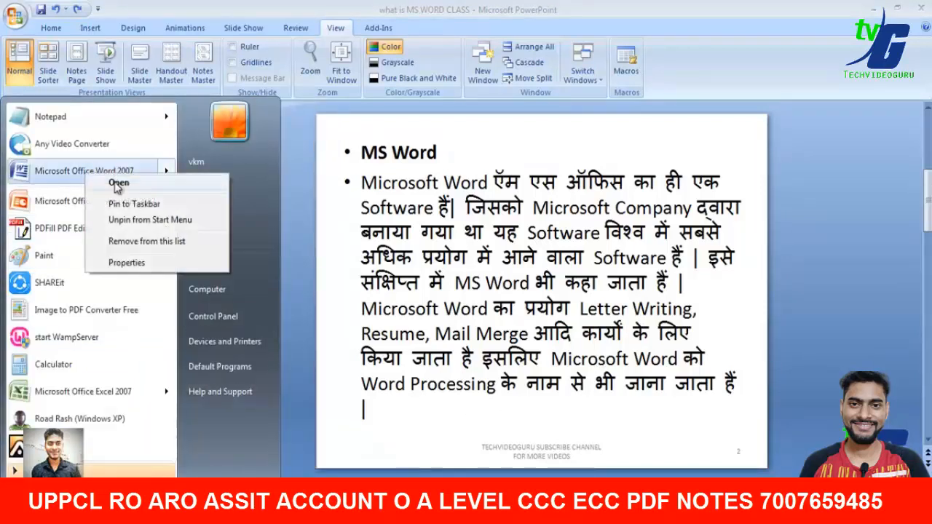
{"action": "left_click", "coordinate": [303, 218]}
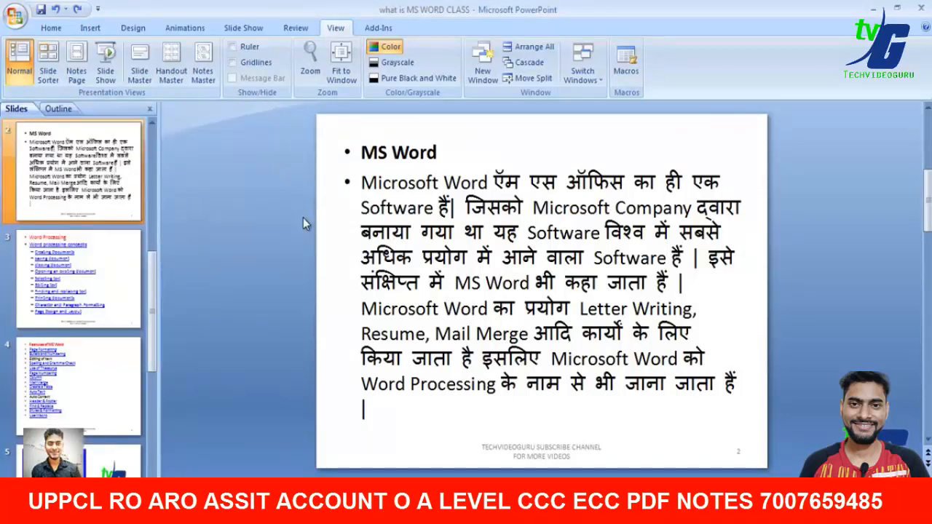
Launch Word with the winword command in the Run dialog
{"action": "key", "text": "super+r"}
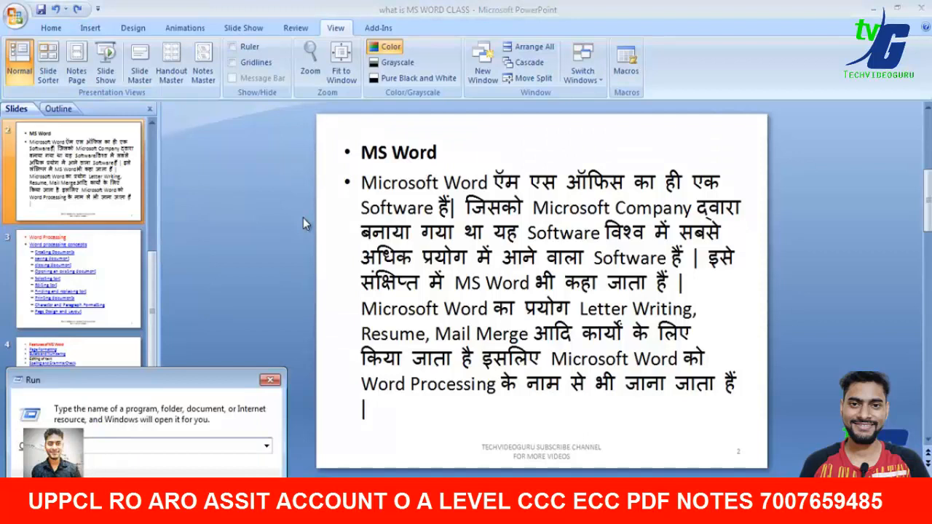
{"action": "type", "text": "w"}
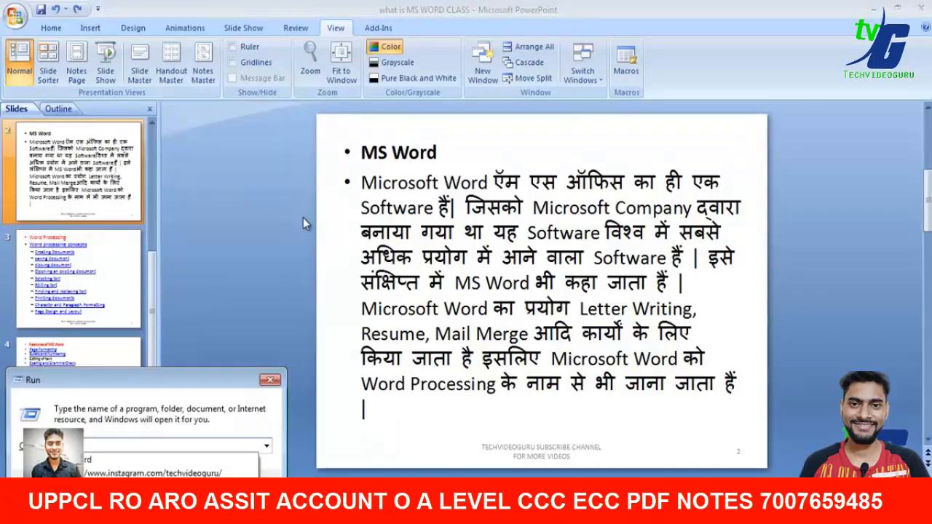
{"action": "type", "text": "i"}
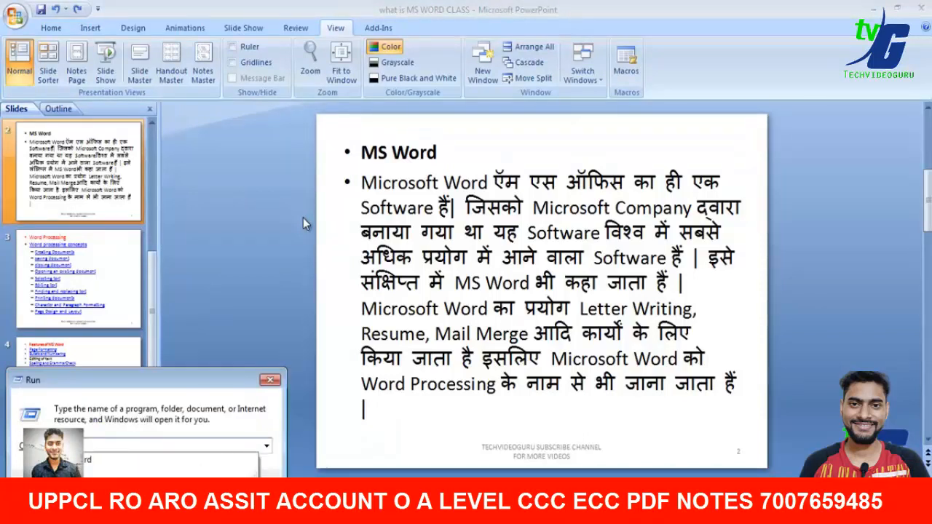
{"action": "type", "text": "ORD"}
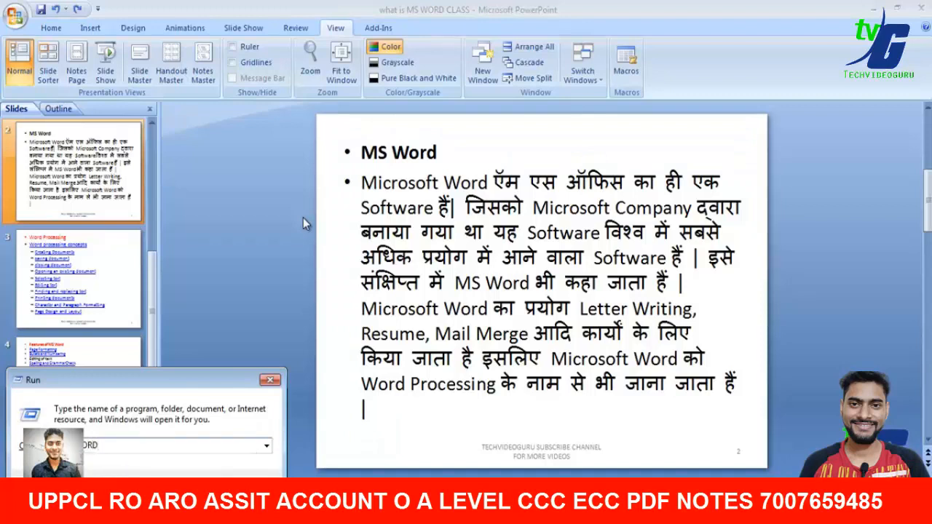
{"action": "key", "text": "Return"}
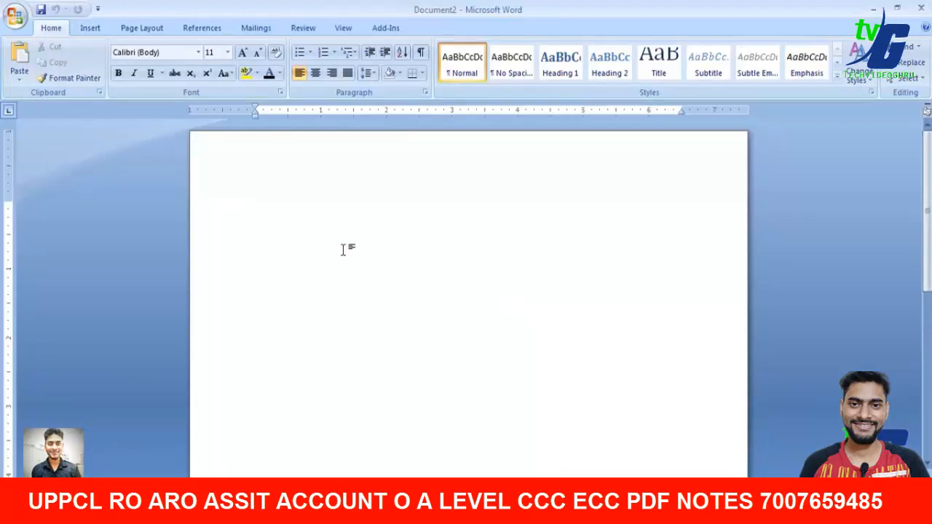
{"action": "left_click", "coordinate": [91, 29]}
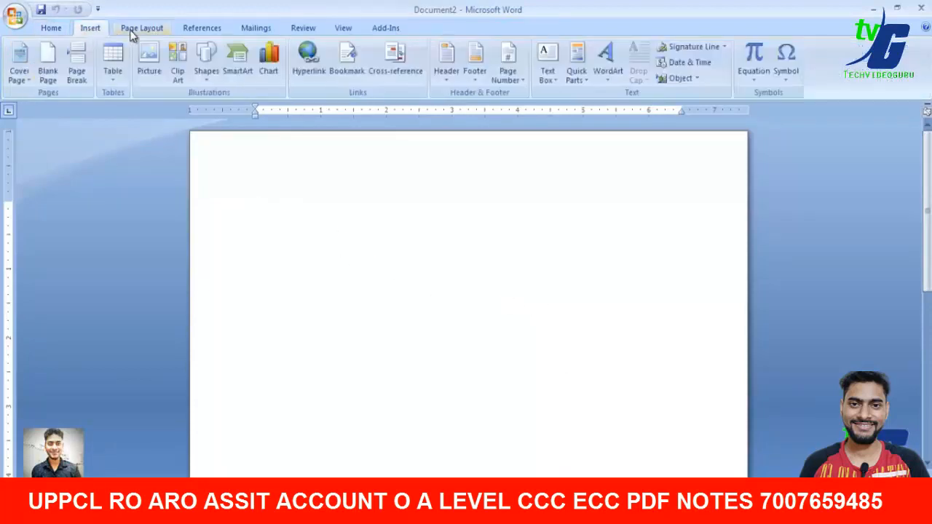
{"action": "left_click", "coordinate": [138, 29]}
{"action": "left_click", "coordinate": [51, 27]}
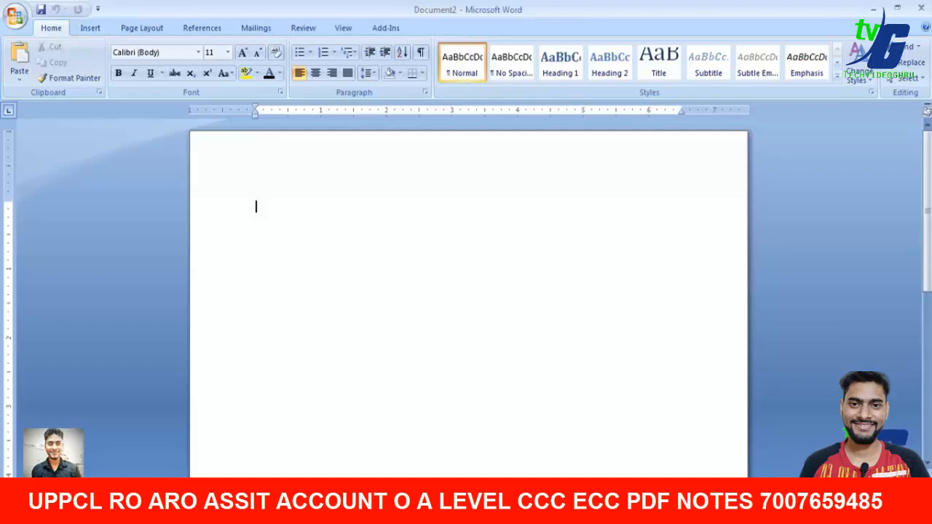
{"action": "mouse_move", "coordinate": [874, 515]}
{"action": "left_mouse_down"}
{"action": "mouse_move", "coordinate": [910, 515]}
{"action": "mouse_move", "coordinate": [874, 516]}
{"action": "left_mouse_up"}
{"action": "left_click", "coordinate": [744, 489]}
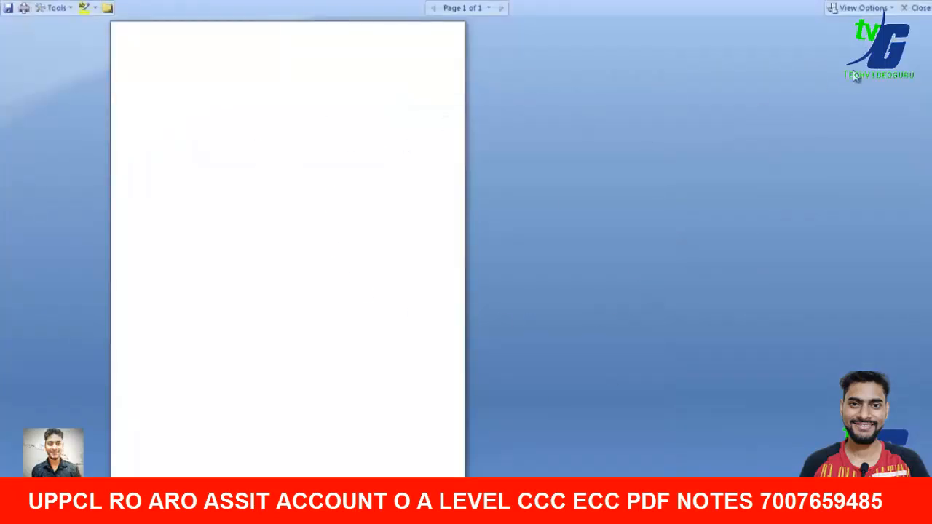
{"action": "left_click", "coordinate": [919, 7]}
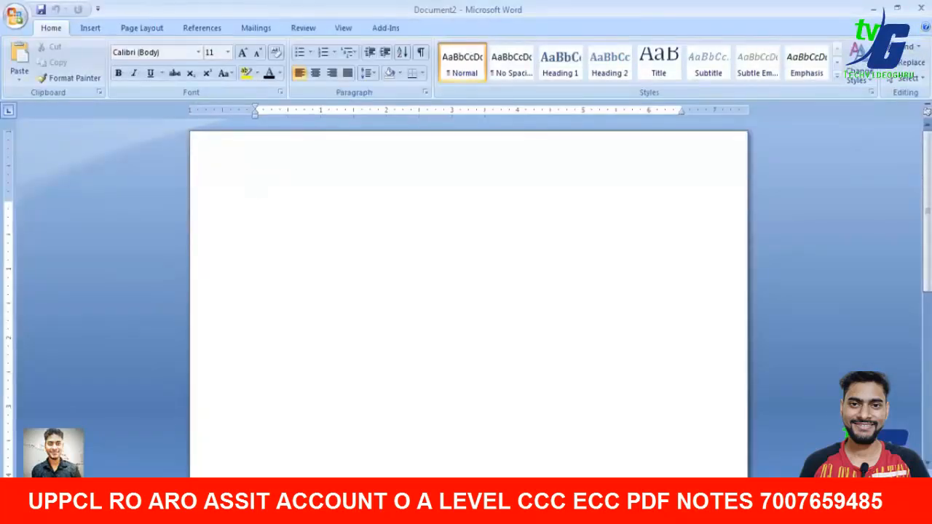
{"action": "left_click", "coordinate": [765, 513]}
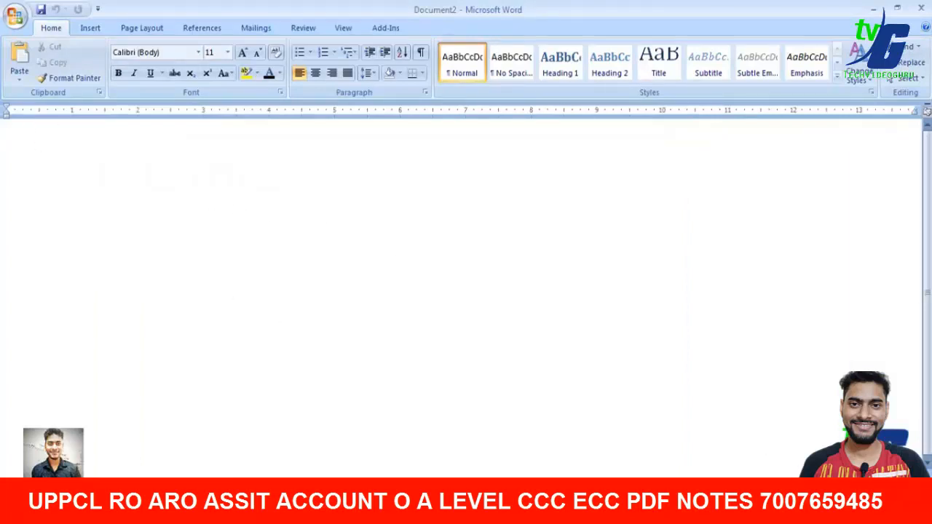
{"action": "left_click", "coordinate": [779, 512]}
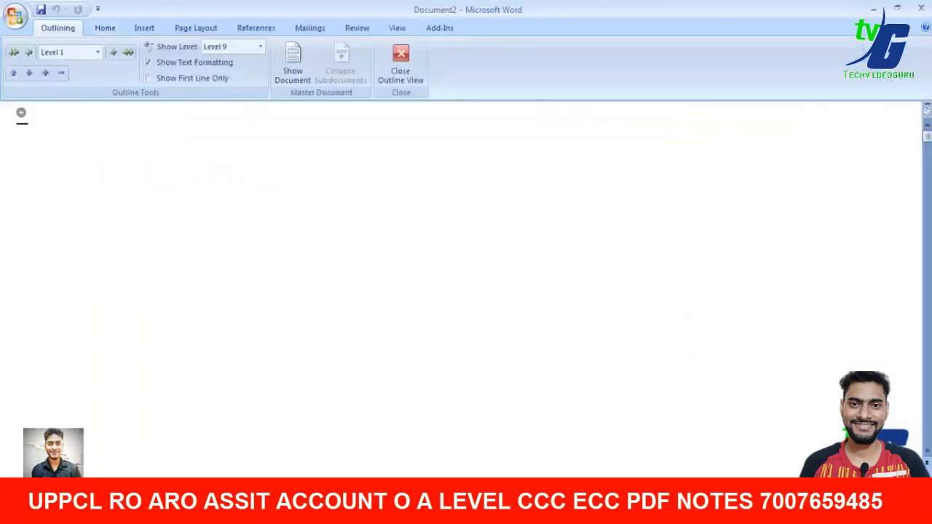
{"action": "type", "text": "BJ"}
{"action": "key", "text": "Return"}
{"action": "type", "text": "NKLN"}
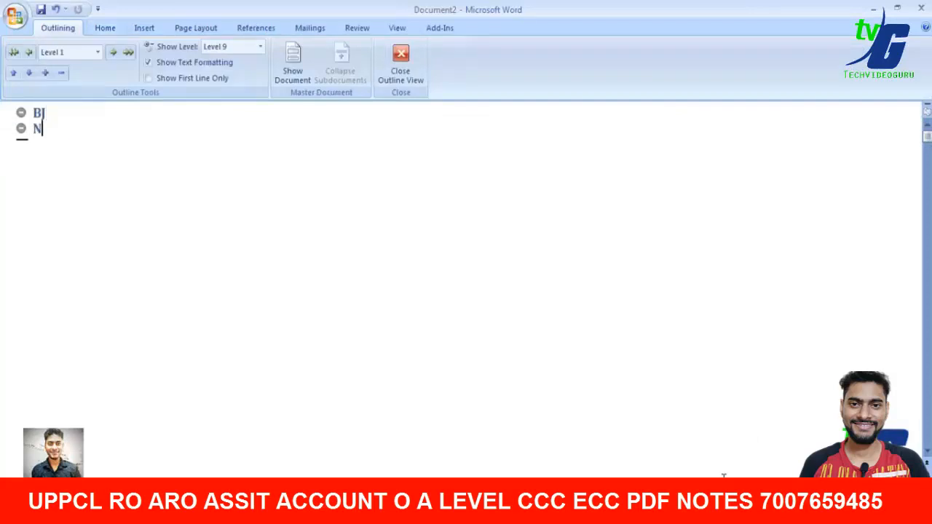
{"action": "key", "text": "Return"}
{"action": "type", "text": "ML;M"}
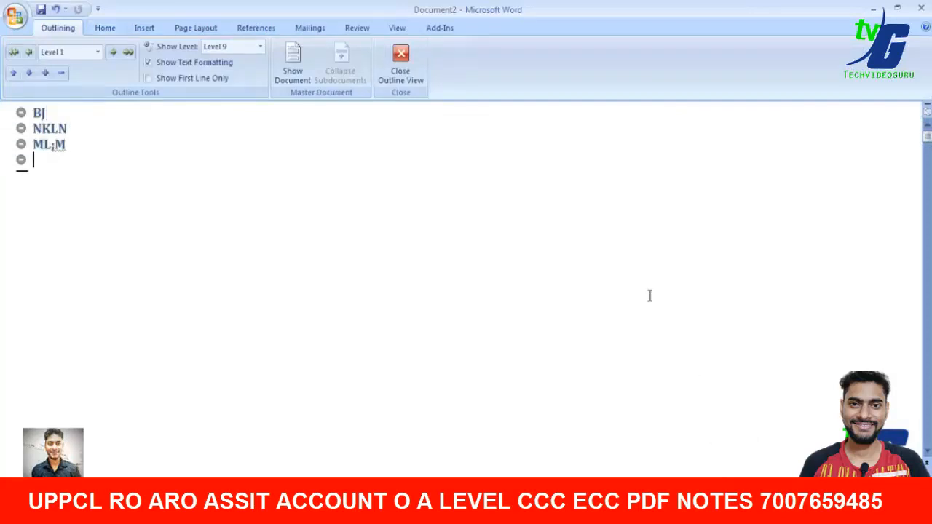
{"action": "left_click", "coordinate": [410, 69]}
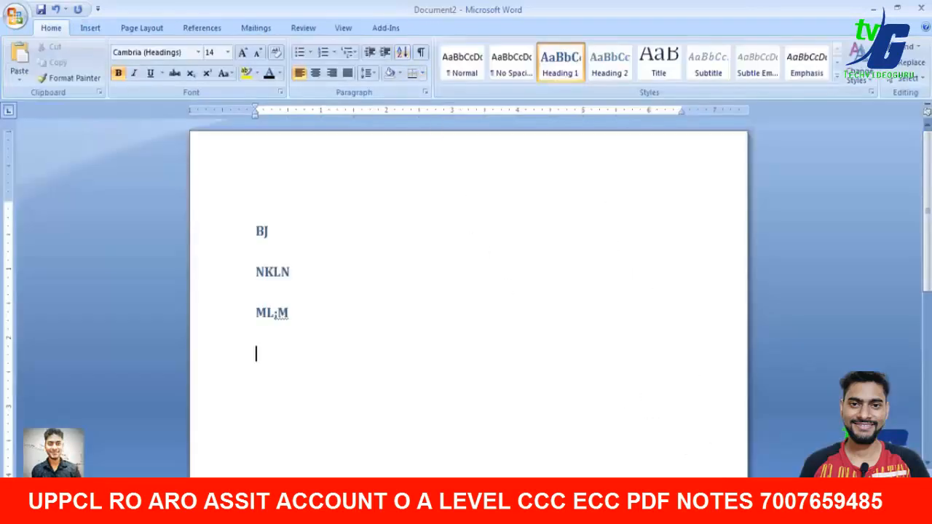
{"action": "key", "text": "ctrl+alt+n"}
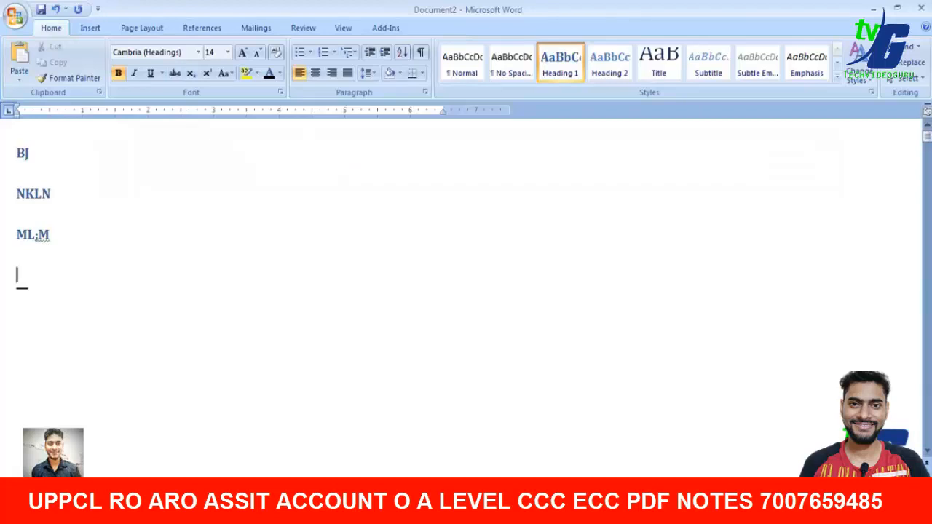
{"action": "key", "text": "ctrl+alt+p"}
{"action": "left_click_drag", "start_coordinate": [343, 343], "coordinate": [248, 222]}
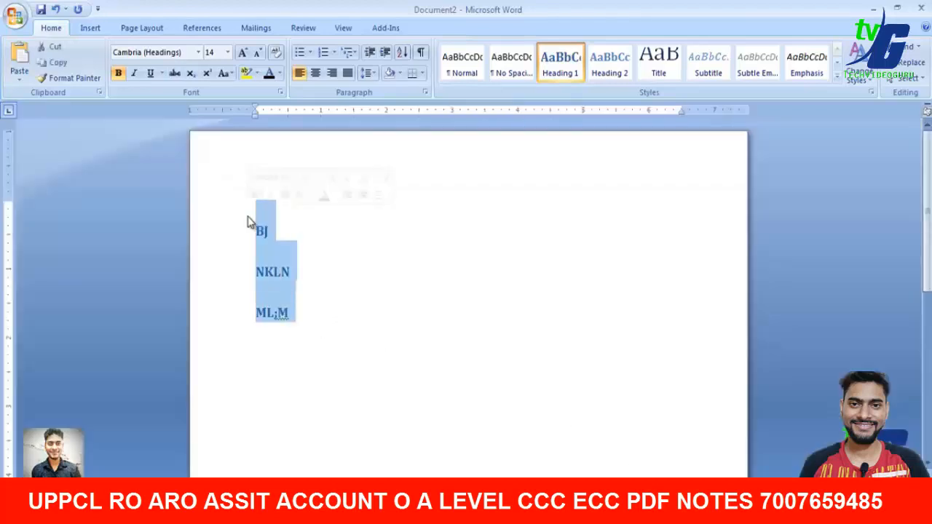
{"action": "key", "text": "Delete"}
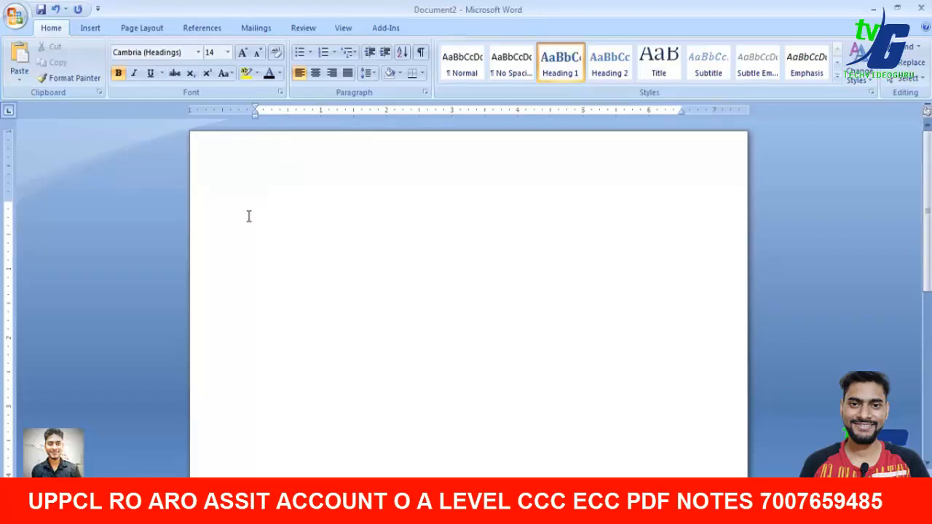
Expand the Microsoft Office folder under All Programs, then close the Start menu
{"action": "left_click", "coordinate": [18, 510]}
{"action": "left_click", "coordinate": [55, 470]}
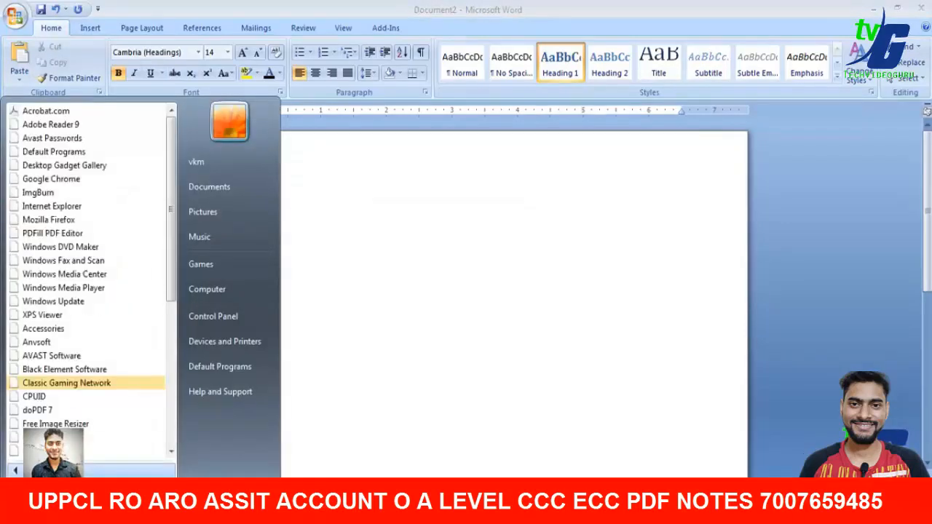
{"action": "scroll", "coordinate": [87, 364], "scroll_direction": "down", "scroll_amount": 6}
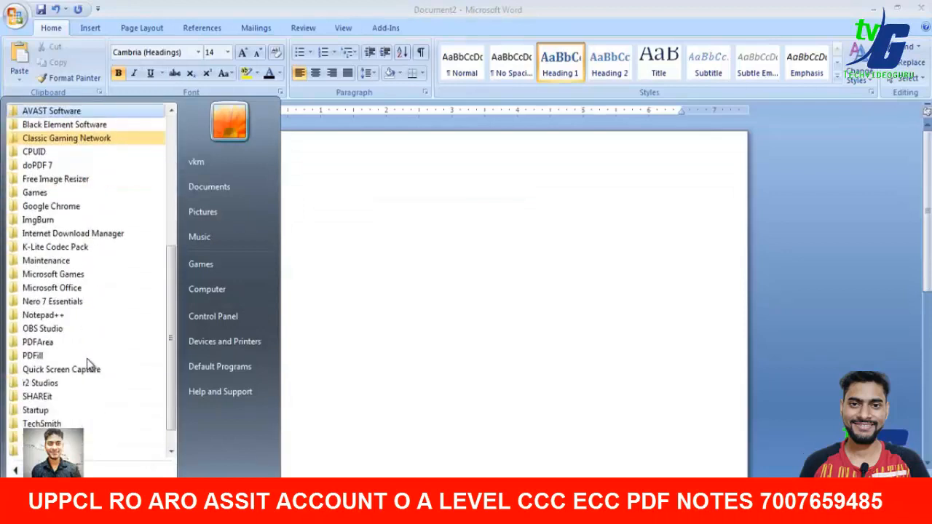
{"action": "left_click", "coordinate": [72, 287]}
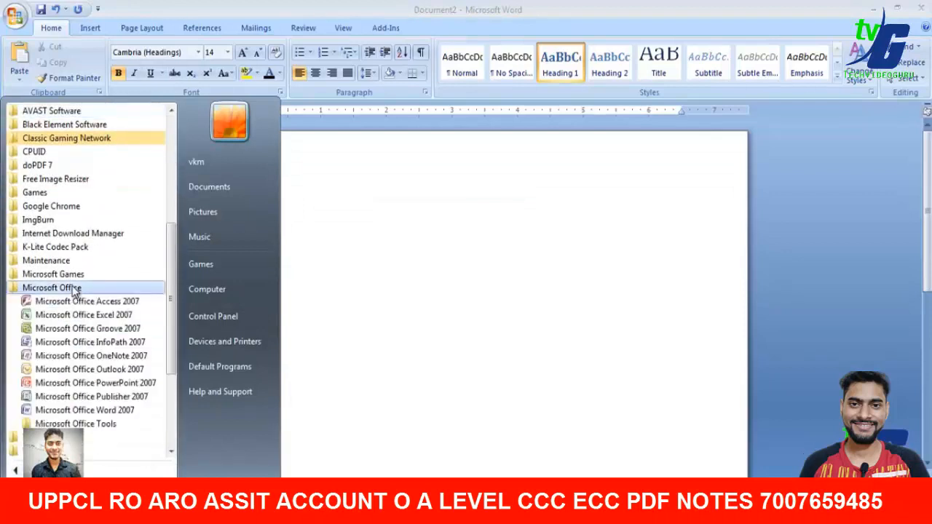
{"action": "left_click", "coordinate": [457, 338]}
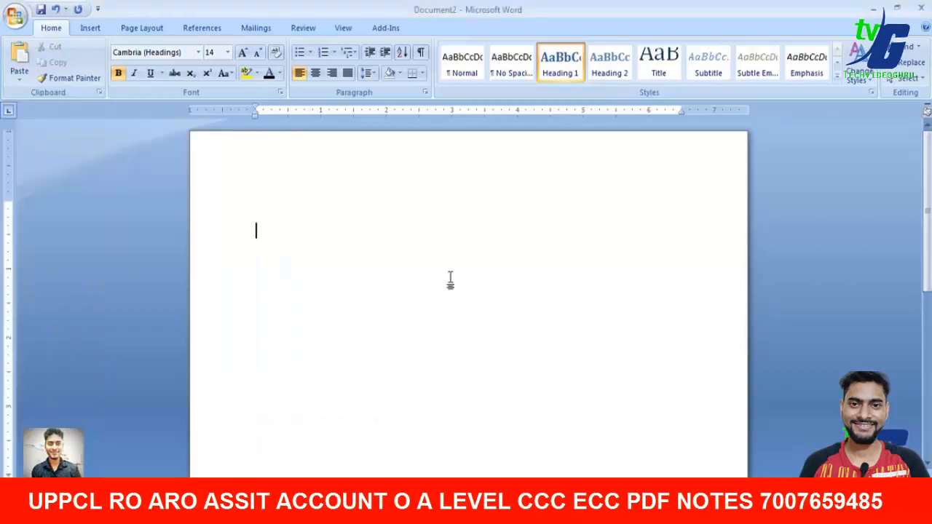
{"action": "left_click", "coordinate": [14, 510]}
{"action": "left_click", "coordinate": [427, 263]}
Launch an extra Word window from Run, close Document3, then dismiss the Run box
{"action": "key", "text": "super+r"}
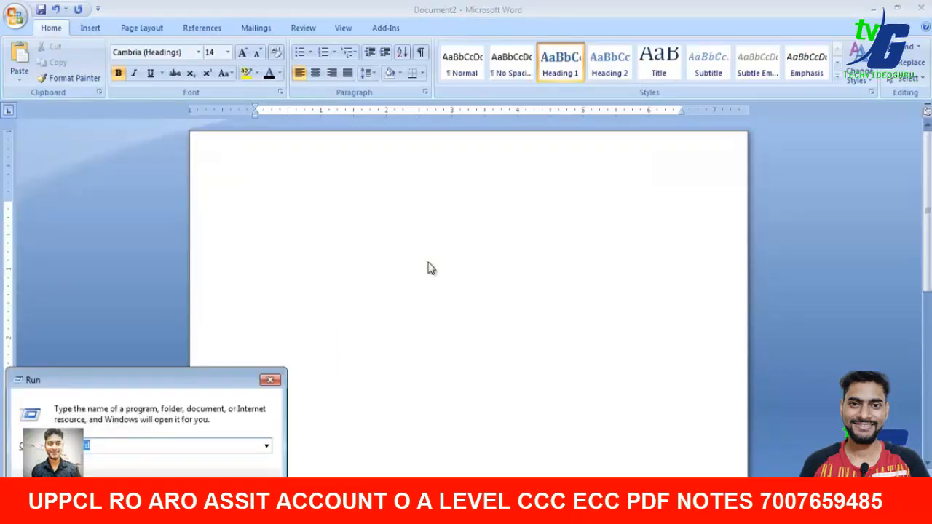
{"action": "key", "text": "Return"}
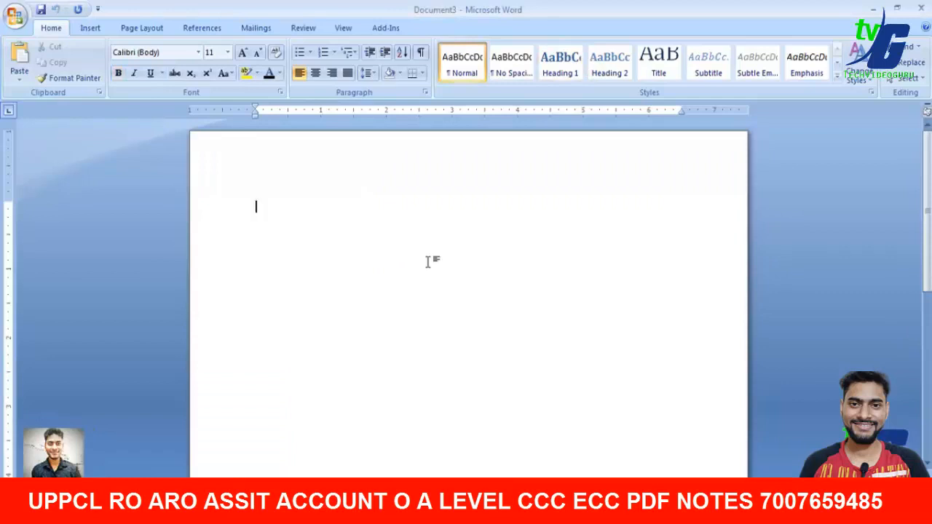
{"action": "left_click", "coordinate": [921, 8]}
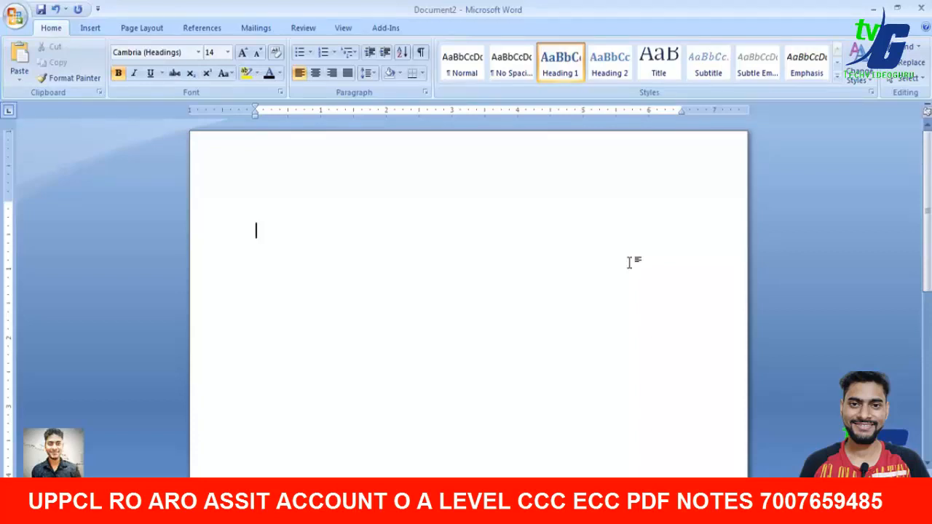
{"action": "key", "text": "super+r"}
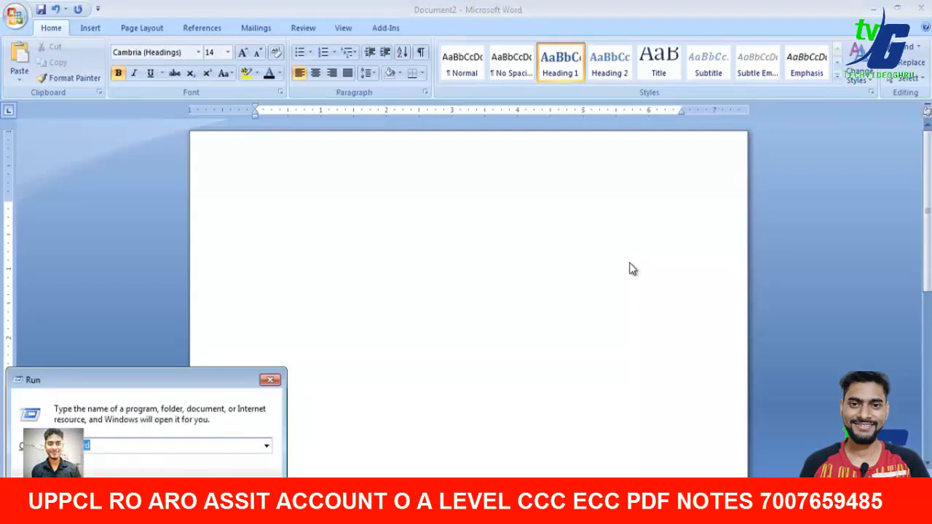
{"action": "left_click", "coordinate": [269, 380]}
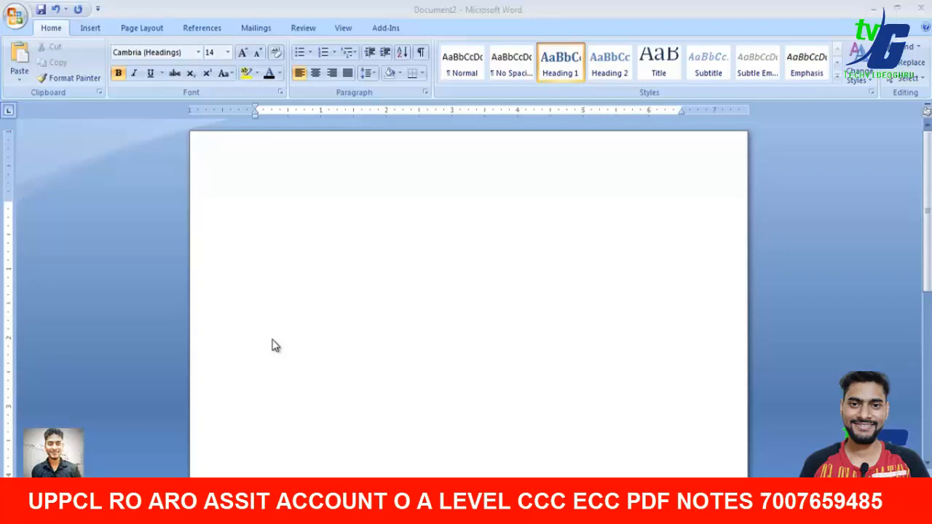
In Document1, undo the drop cap so 'Microsoft' becomes plain inline text
{"action": "mouse_move", "coordinate": [611, 513]}
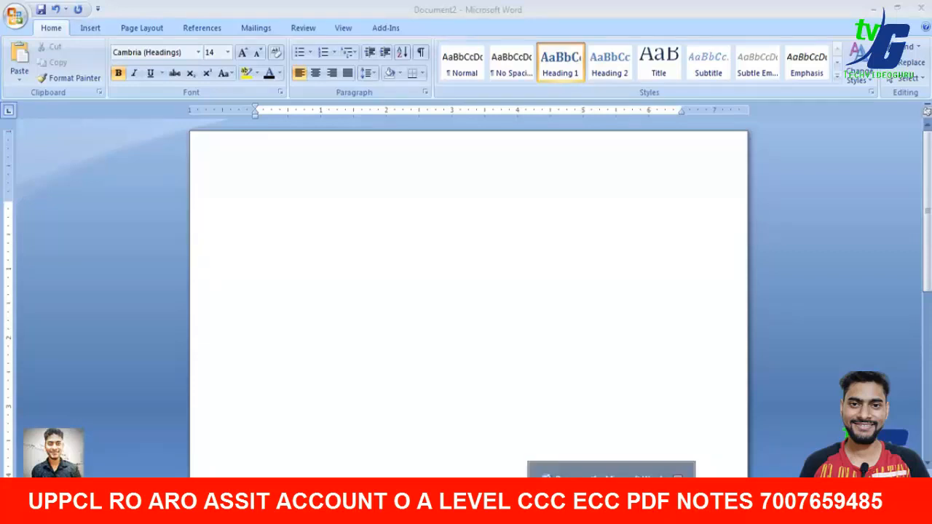
{"action": "left_click", "coordinate": [611, 471]}
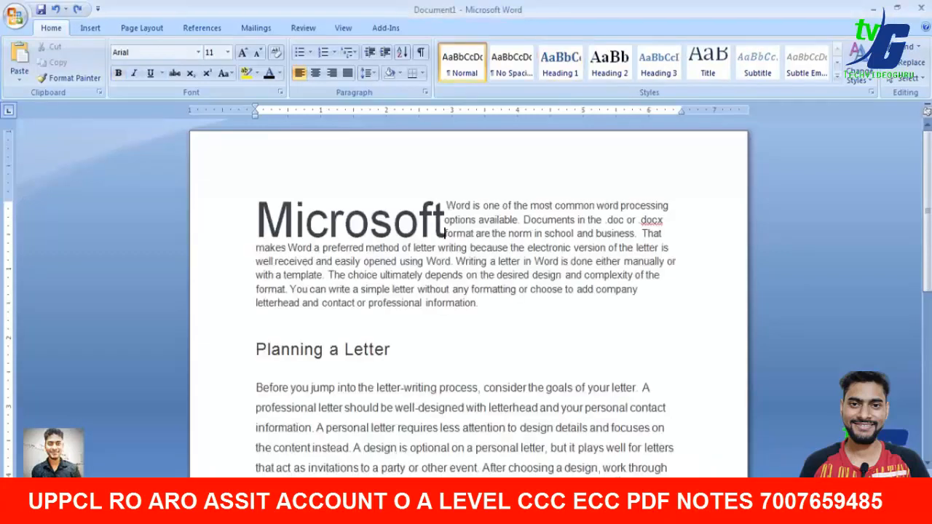
{"action": "mouse_move", "coordinate": [927, 211]}
{"action": "left_mouse_down"}
{"action": "mouse_move", "coordinate": [927, 375]}
{"action": "mouse_move", "coordinate": [927, 211]}
{"action": "left_mouse_up"}
{"action": "left_click_drag", "start_coordinate": [281, 200], "coordinate": [326, 208]}
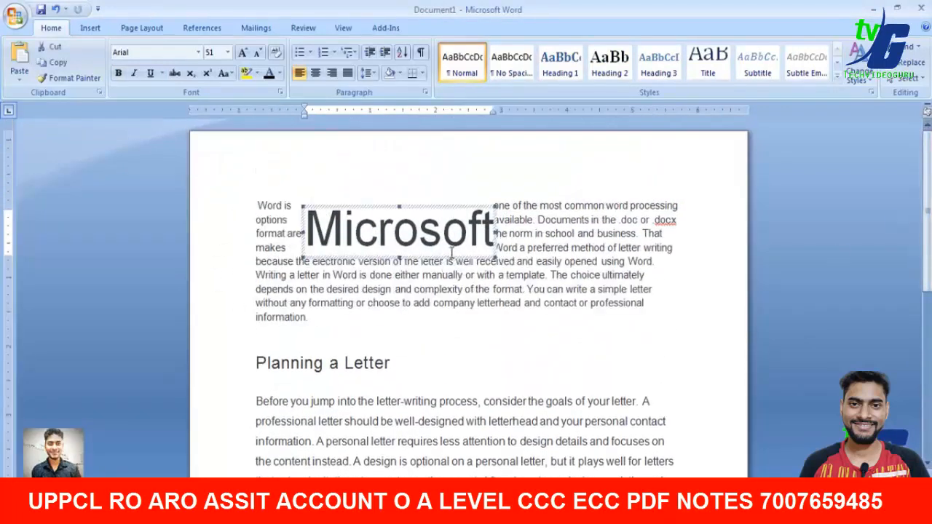
{"action": "key", "text": "ctrl+z"}
{"action": "key", "text": "ctrl+z"}
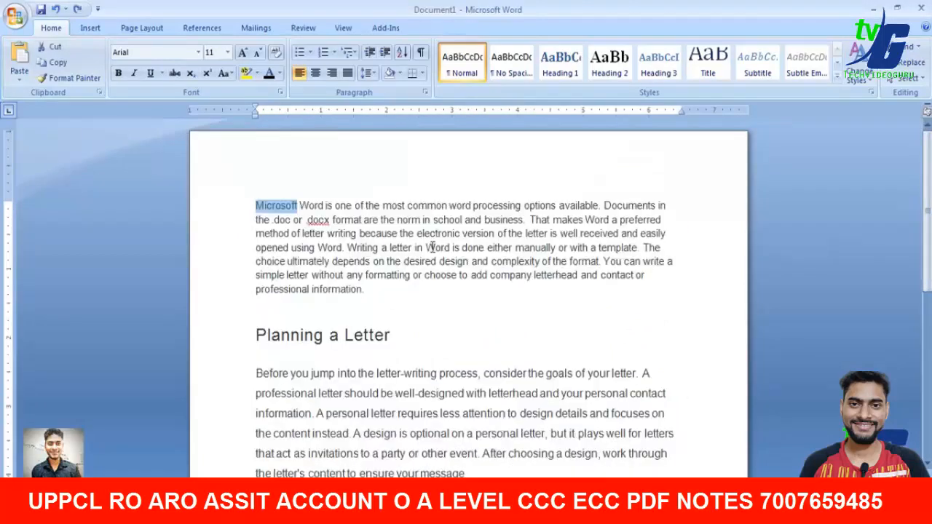
{"action": "left_click", "coordinate": [368, 275]}
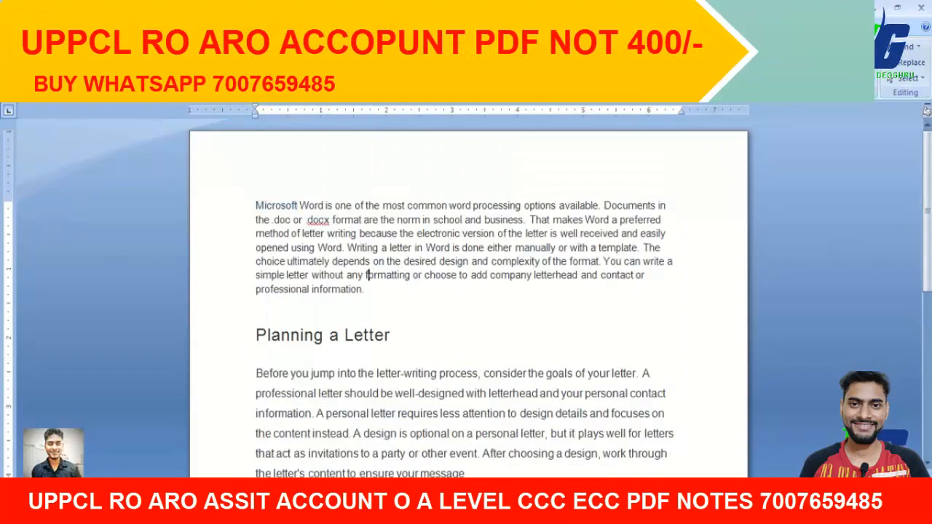
{"action": "left_click", "coordinate": [18, 16]}
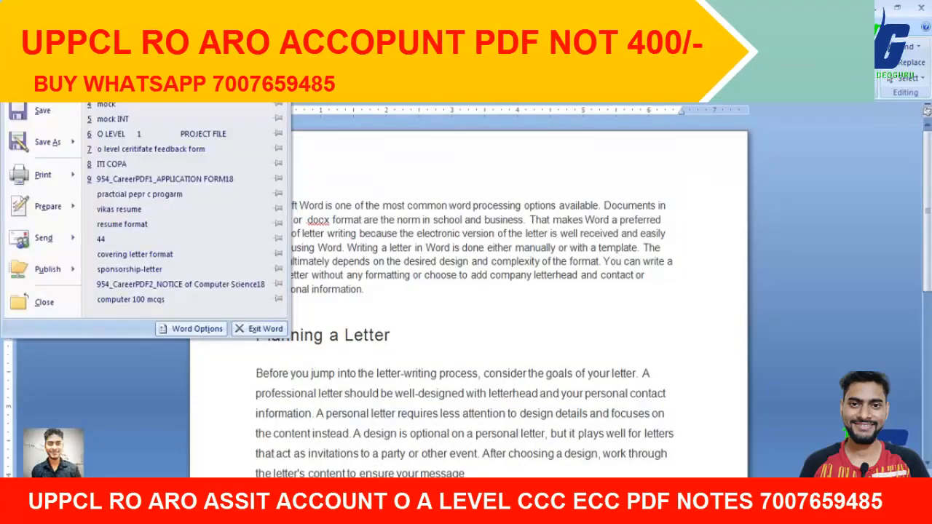
{"action": "left_click", "coordinate": [14, 16]}
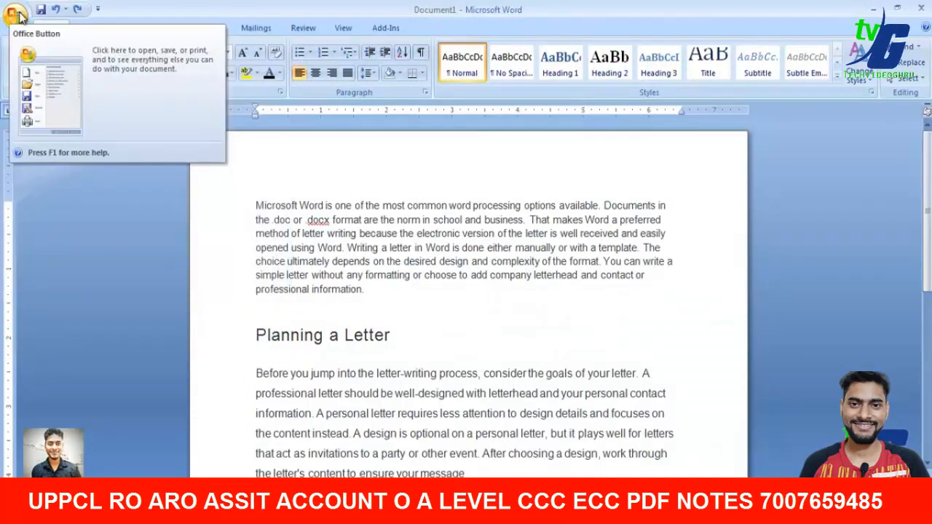
{"action": "left_click", "coordinate": [16, 14]}
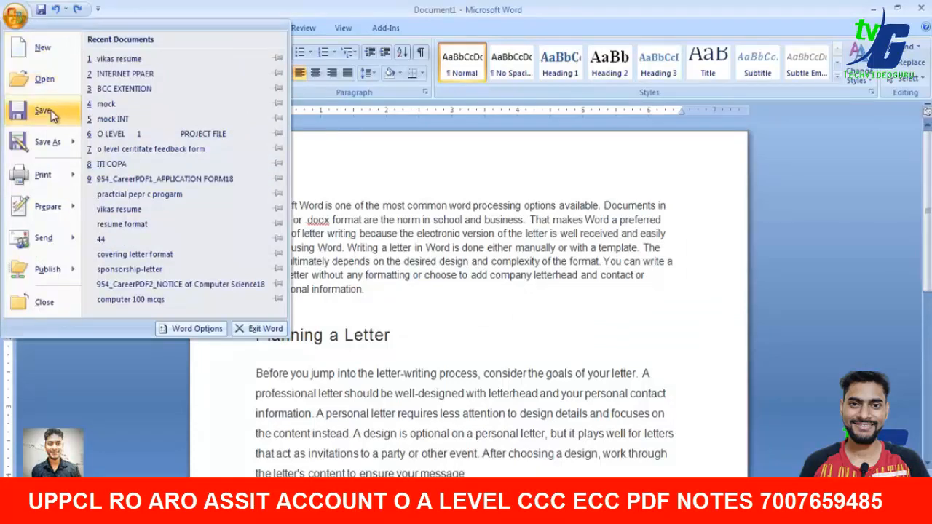
{"action": "mouse_move", "coordinate": [46, 176]}
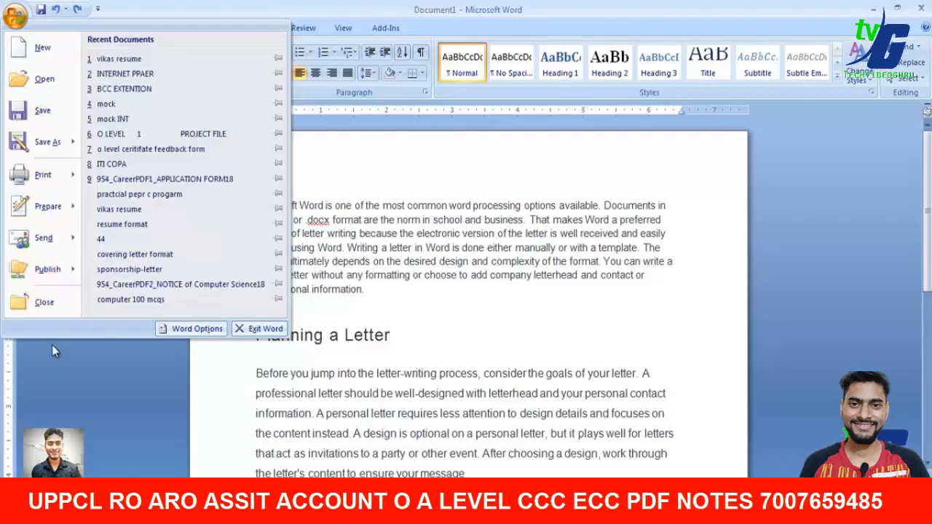
{"action": "left_click", "coordinate": [52, 345]}
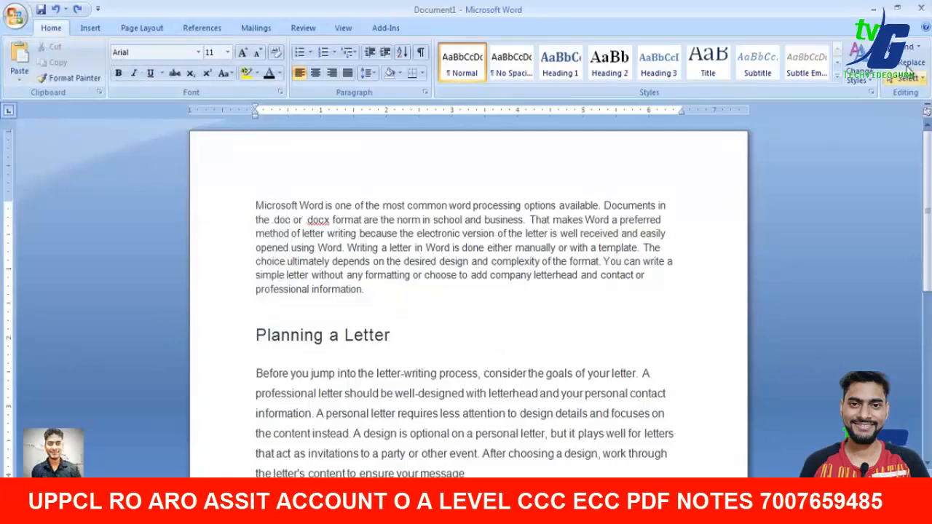
Restore and re-maximize the Word window, then show the Office Button's close options
{"action": "left_click", "coordinate": [891, 10]}
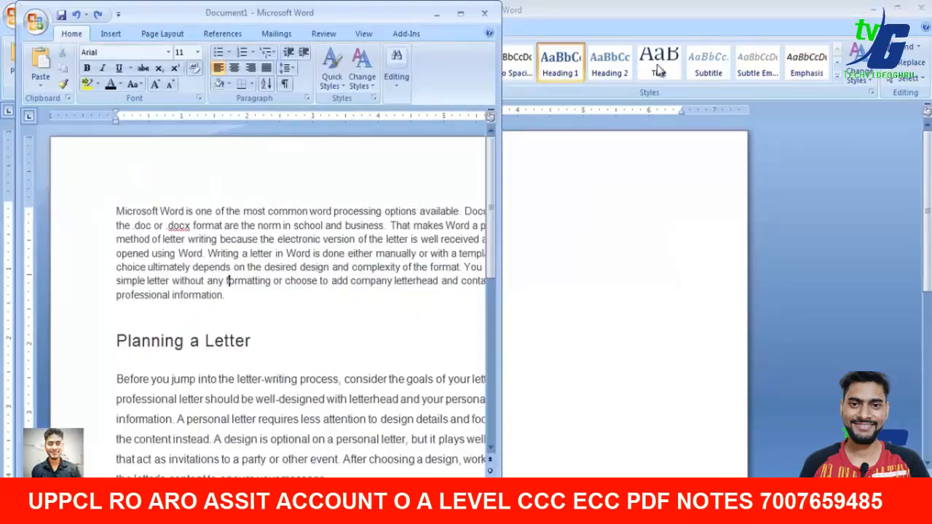
{"action": "left_click", "coordinate": [460, 12]}
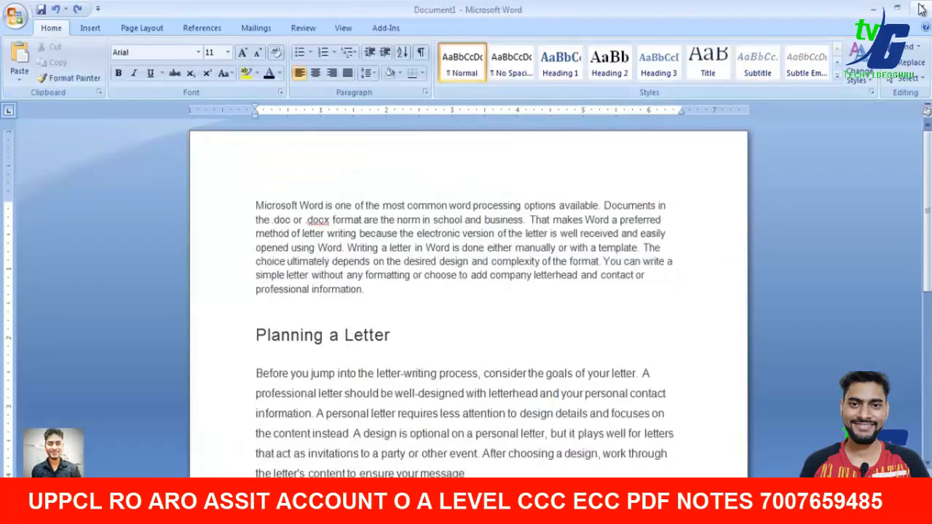
{"action": "left_click", "coordinate": [14, 15]}
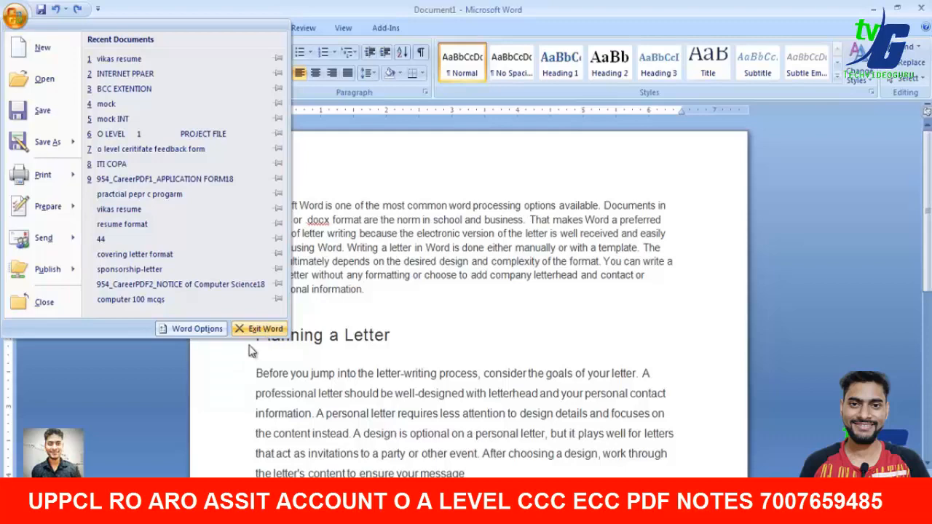
Close Document2 without saving changes
{"action": "left_click", "coordinate": [152, 385]}
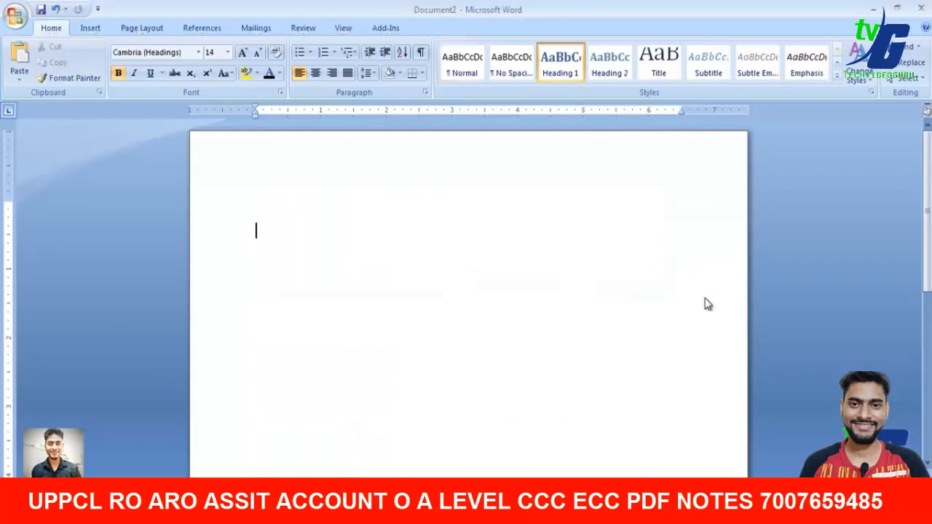
{"action": "key", "text": "alt+F4"}
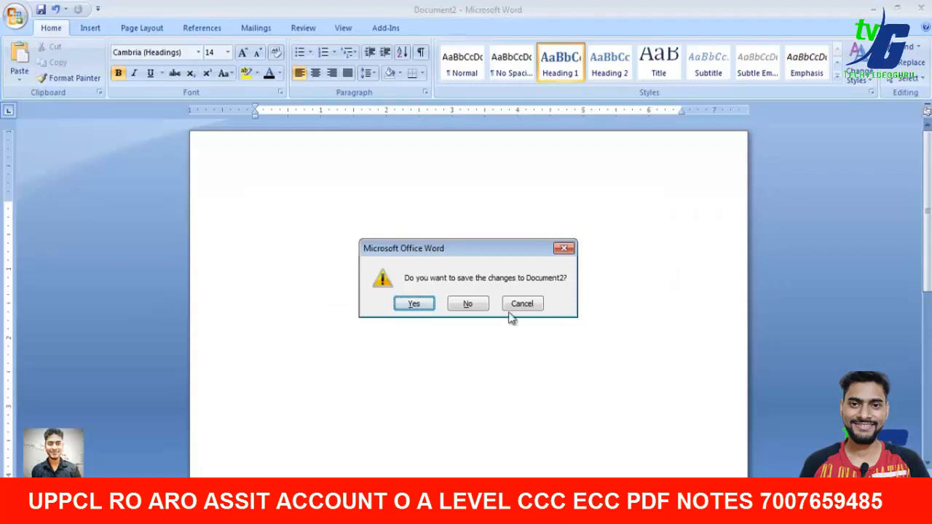
{"action": "left_click", "coordinate": [475, 304]}
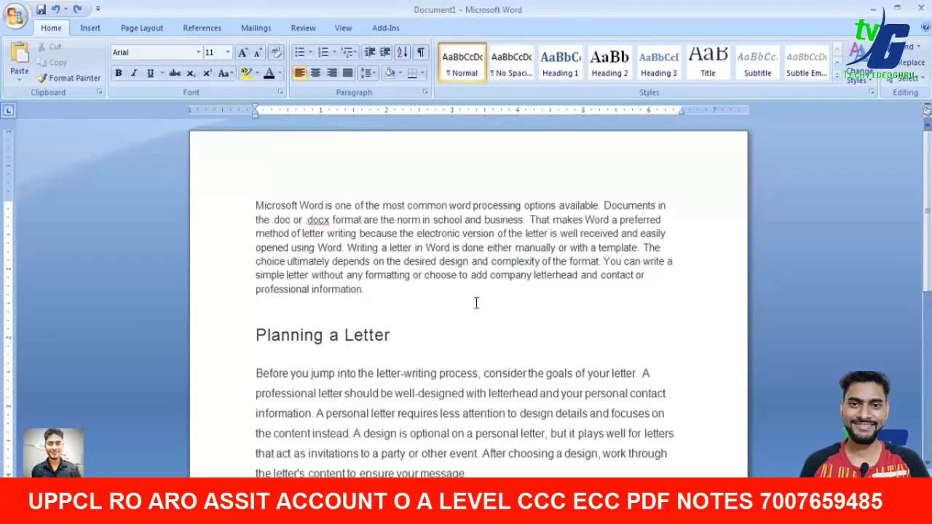
Start a new blank Word document, Document4, from the Run dialog
{"action": "key", "text": "super+r"}
{"action": "key", "text": "Return"}
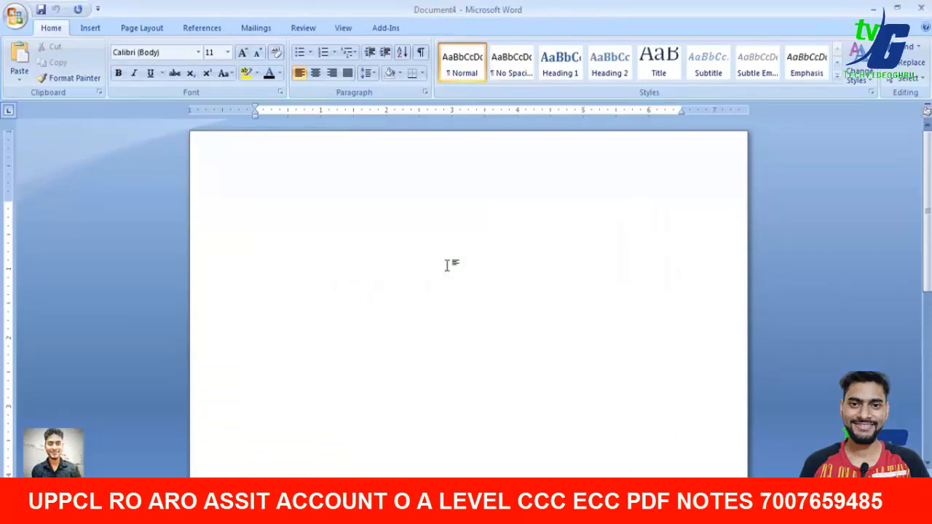
{"action": "left_click", "coordinate": [17, 18]}
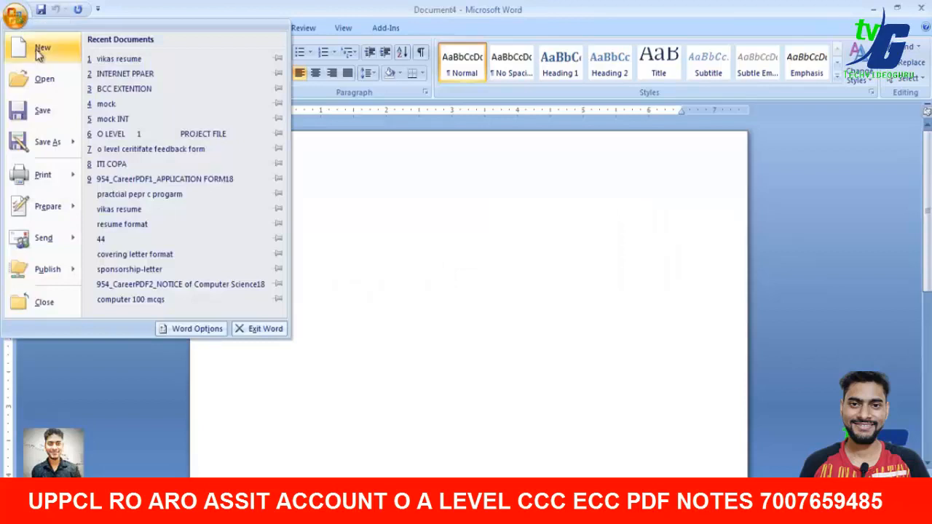
Browse the online Invoices, Letters, Invitations, Forms, Certificates and Cards template categories
{"action": "left_click", "coordinate": [38, 51]}
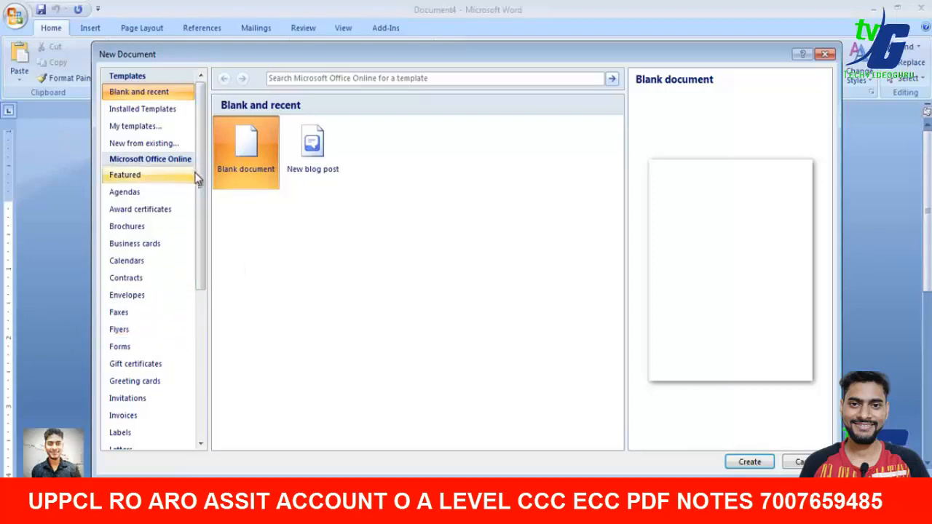
{"action": "left_click_drag", "start_coordinate": [198, 176], "coordinate": [174, 270]}
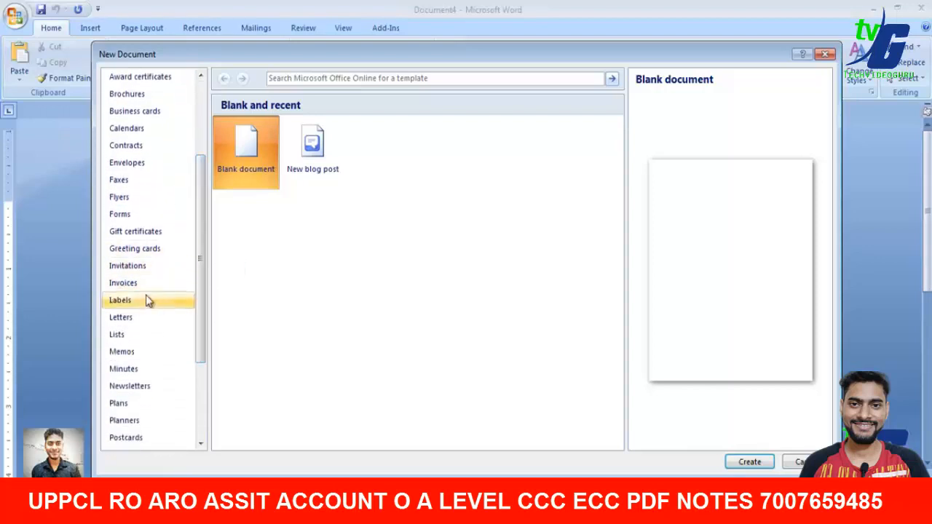
{"action": "left_click", "coordinate": [145, 286]}
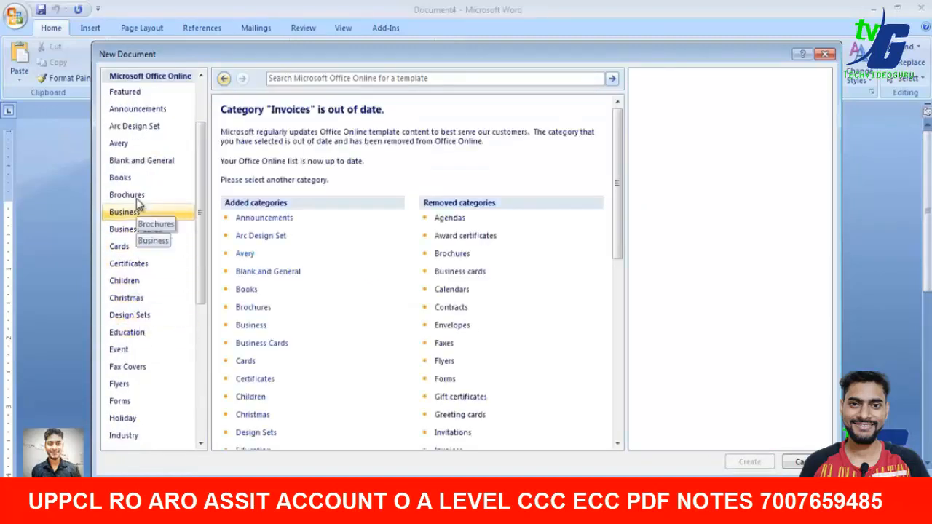
{"action": "scroll", "coordinate": [155, 430], "scroll_direction": "down", "scroll_amount": 3}
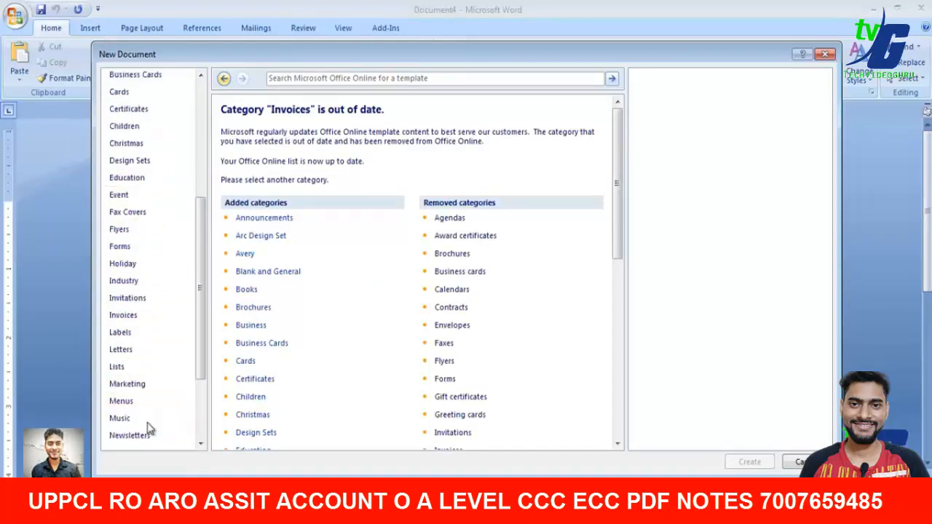
{"action": "scroll", "coordinate": [149, 422], "scroll_direction": "down", "scroll_amount": 2}
{"action": "left_click", "coordinate": [138, 233]}
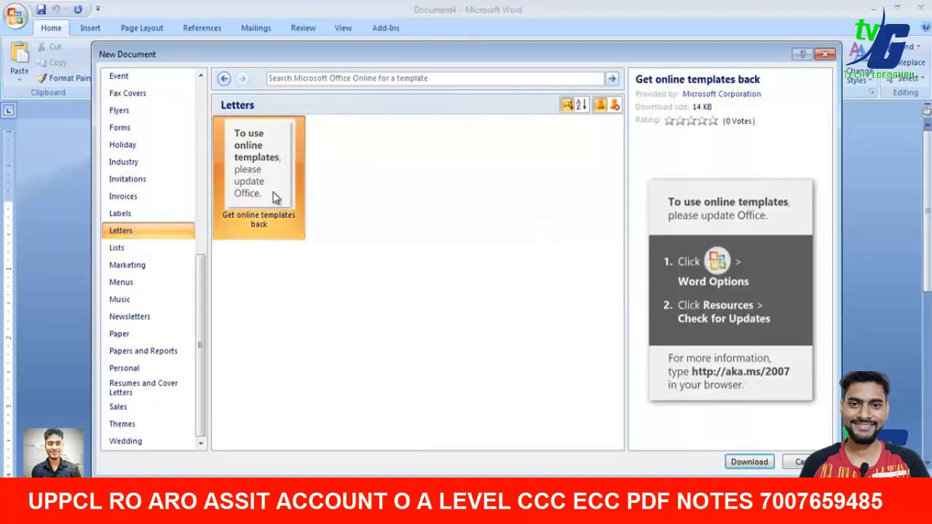
{"action": "scroll", "coordinate": [153, 342], "scroll_direction": "up", "scroll_amount": 1}
{"action": "left_click", "coordinate": [143, 234]}
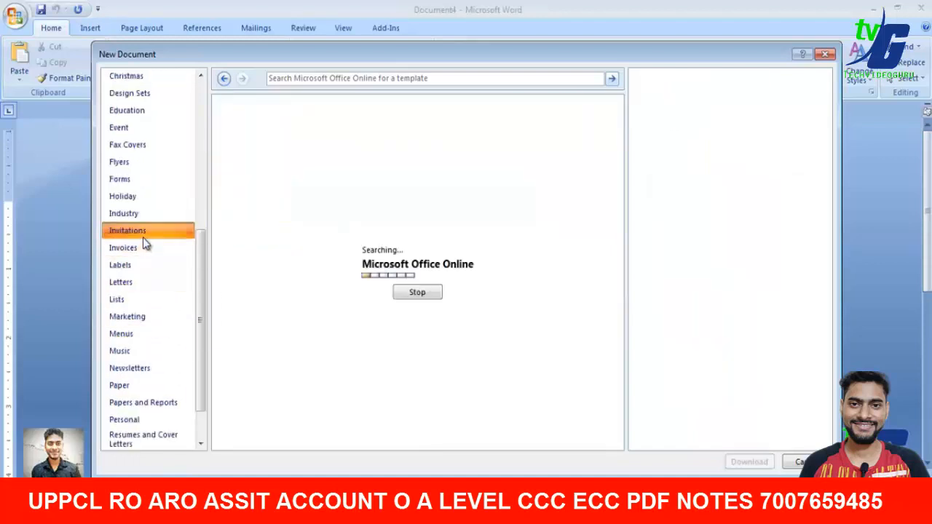
{"action": "left_click", "coordinate": [139, 180]}
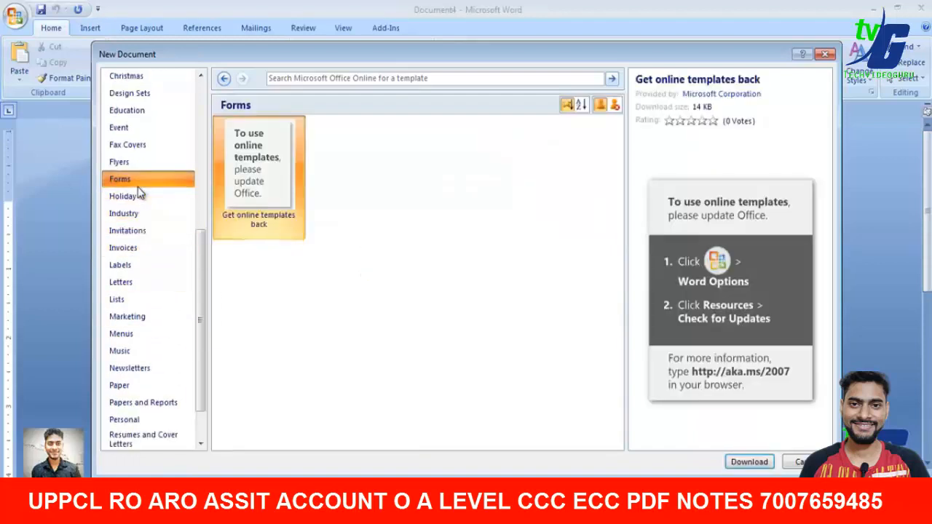
{"action": "scroll", "coordinate": [134, 218], "scroll_direction": "up", "scroll_amount": 3}
{"action": "left_click", "coordinate": [131, 191]}
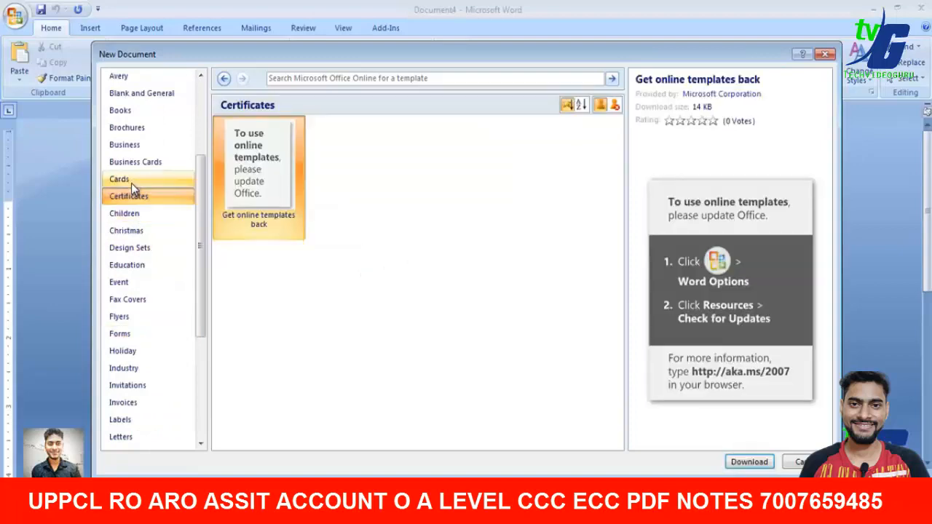
{"action": "left_click", "coordinate": [131, 181]}
{"action": "scroll", "coordinate": [144, 251], "scroll_direction": "up", "scroll_amount": 3}
Browse the Avery, Brochures, Business, Flyers, Music, Resumes and other categories, ending on Themes
{"action": "left_click", "coordinate": [142, 226]}
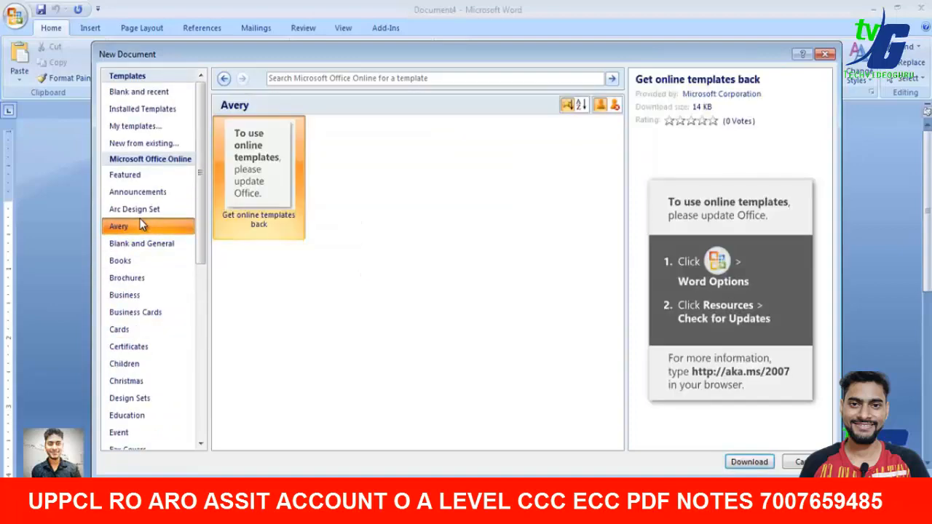
{"action": "left_click", "coordinate": [131, 277]}
{"action": "left_click", "coordinate": [132, 295]}
{"action": "left_click", "coordinate": [132, 364]}
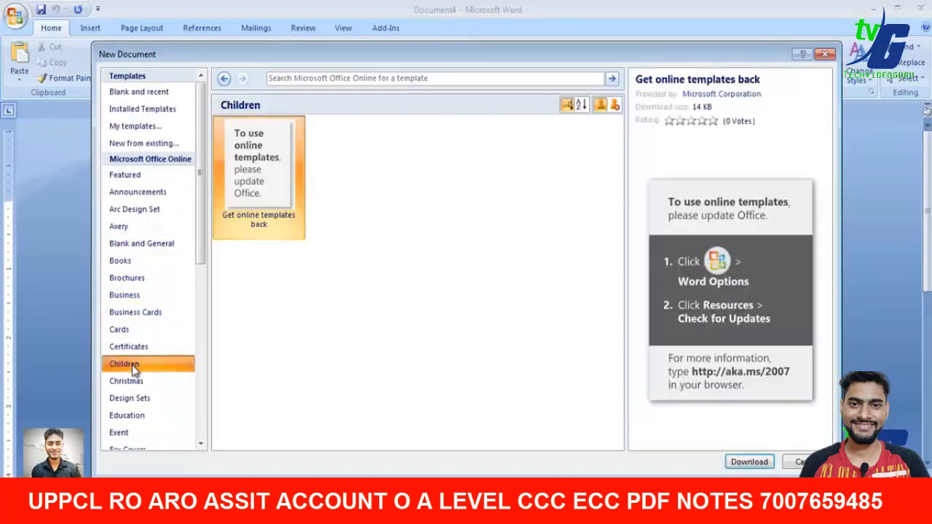
{"action": "scroll", "coordinate": [132, 365], "scroll_direction": "down", "scroll_amount": 4}
{"action": "left_click", "coordinate": [135, 346]}
{"action": "left_click", "coordinate": [135, 332]}
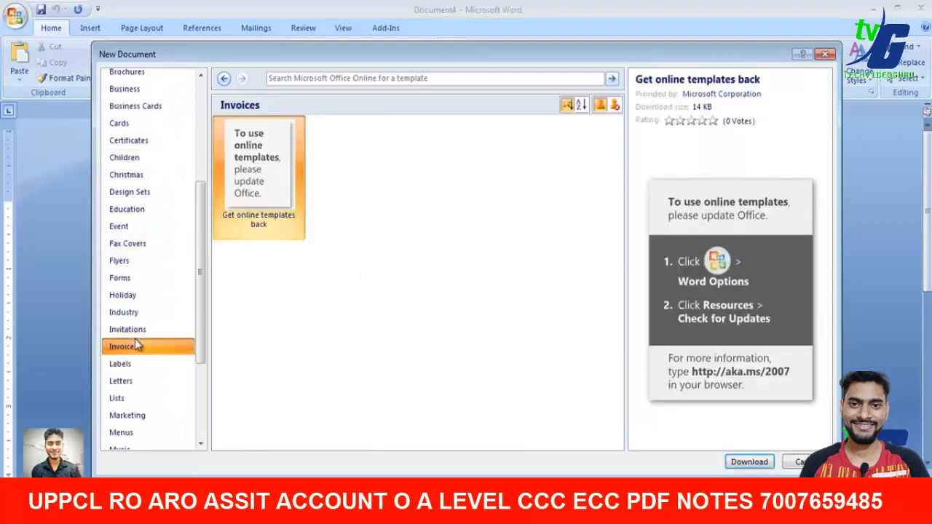
{"action": "left_click", "coordinate": [137, 262]}
{"action": "scroll", "coordinate": [137, 251], "scroll_direction": "up", "scroll_amount": 4}
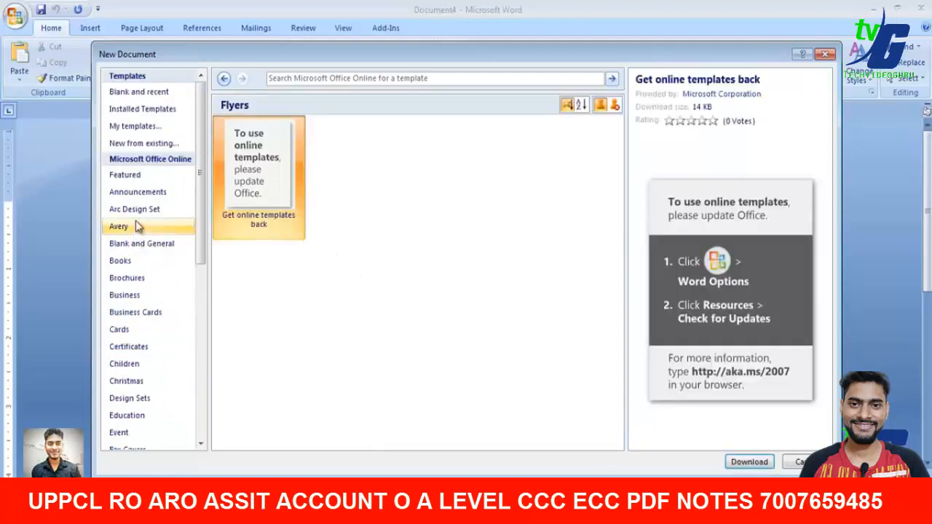
{"action": "left_click", "coordinate": [136, 209]}
{"action": "left_click", "coordinate": [139, 194]}
{"action": "scroll", "coordinate": [130, 321], "scroll_direction": "down", "scroll_amount": 6}
{"action": "left_click", "coordinate": [120, 347]}
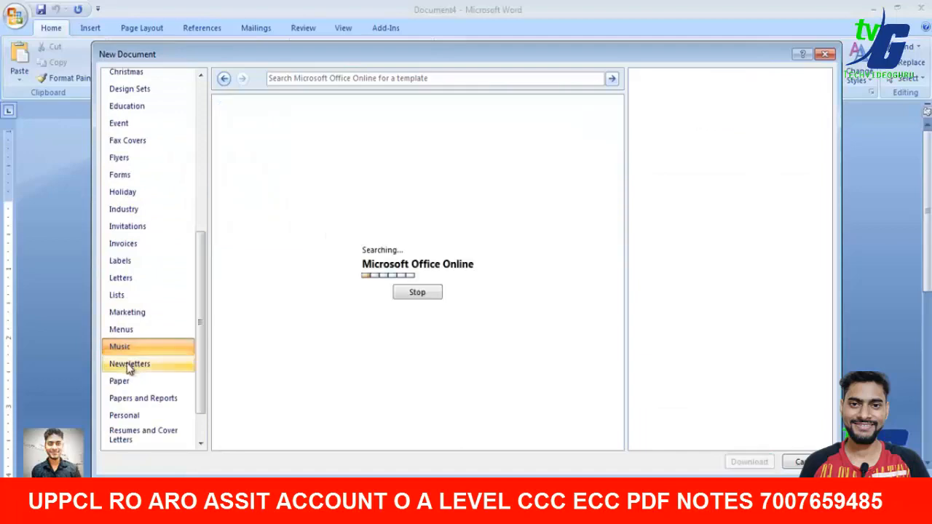
{"action": "left_click", "coordinate": [132, 400]}
{"action": "scroll", "coordinate": [133, 401], "scroll_direction": "down", "scroll_amount": 3}
{"action": "left_click", "coordinate": [131, 393]}
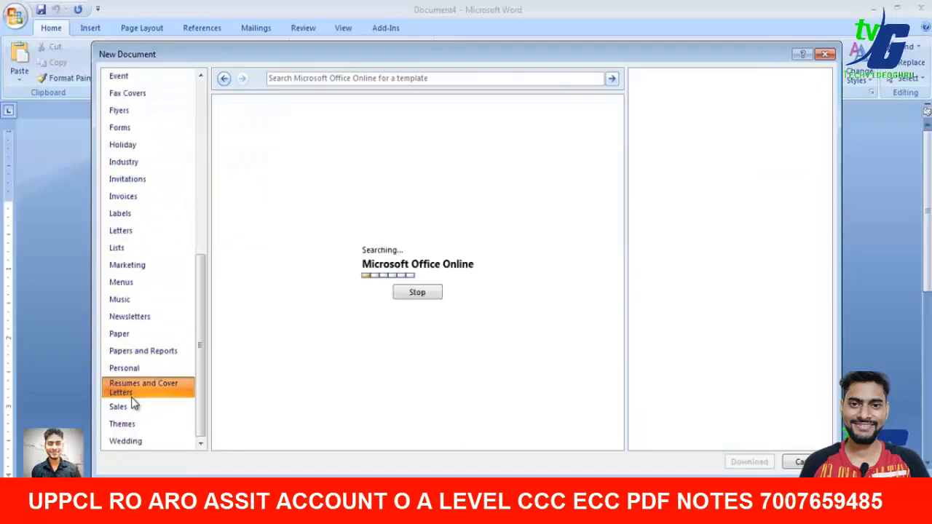
{"action": "left_click", "coordinate": [129, 426]}
{"action": "scroll", "coordinate": [141, 323], "scroll_direction": "up", "scroll_amount": 10}
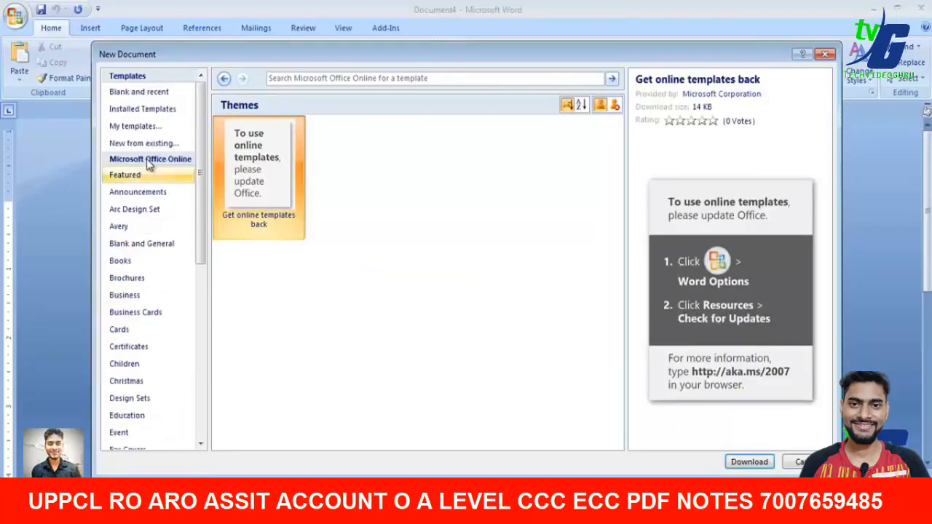
Create Document5 from the installed Equity Merge Letter template
{"action": "left_click", "coordinate": [148, 110]}
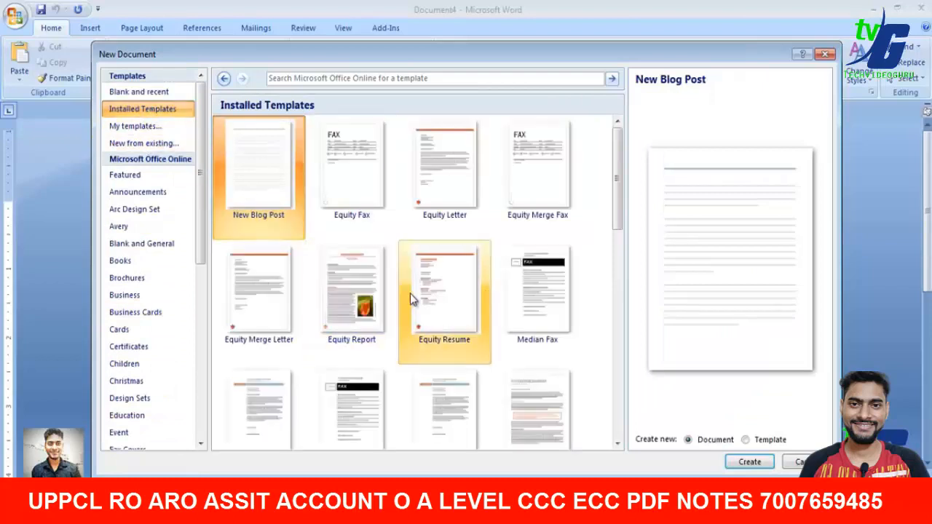
{"action": "left_click_drag", "start_coordinate": [618, 203], "coordinate": [619, 175]}
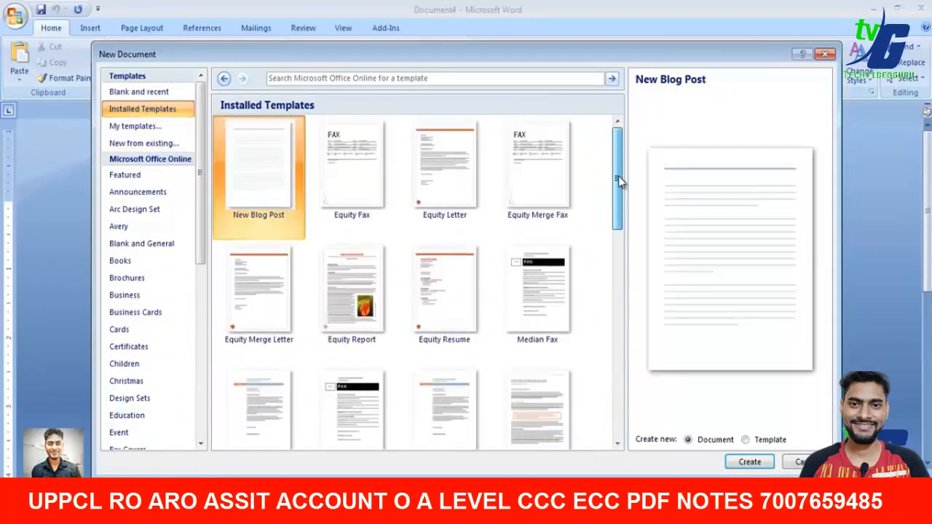
{"action": "left_click", "coordinate": [275, 276]}
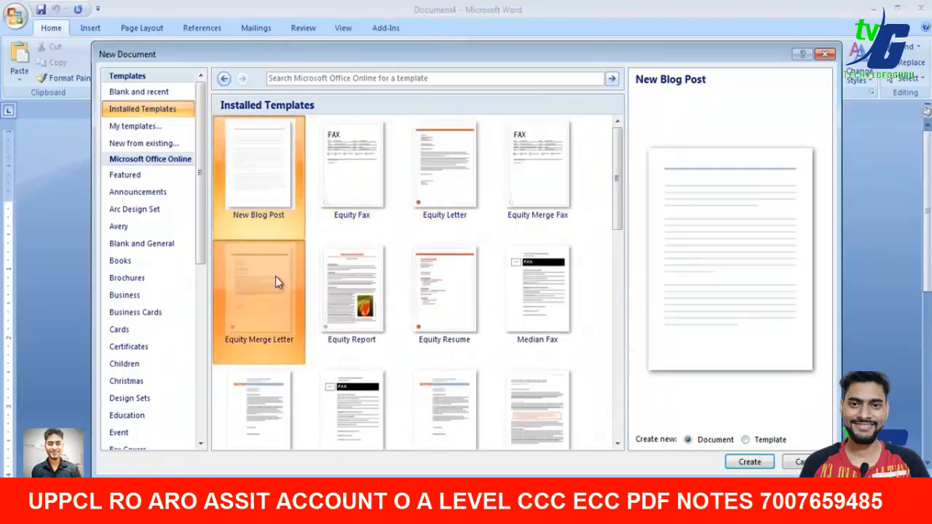
{"action": "left_click", "coordinate": [747, 464]}
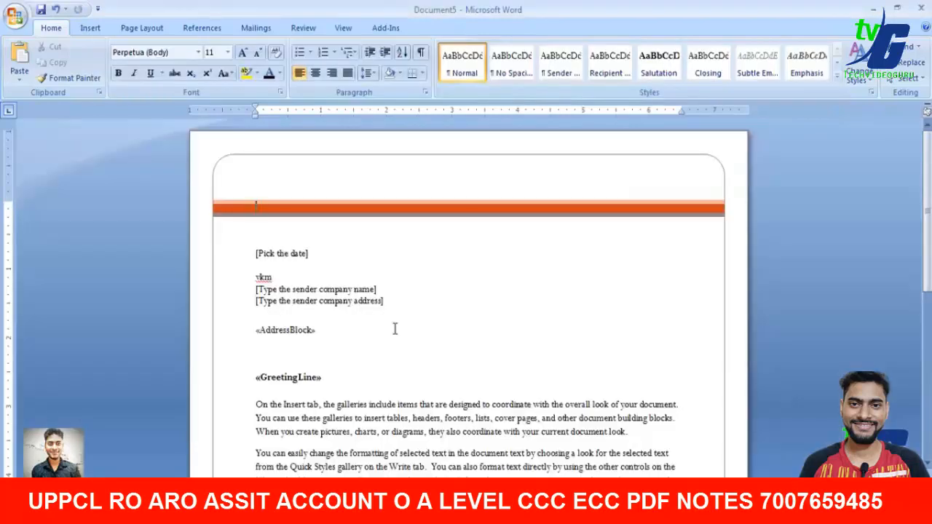
{"action": "scroll", "coordinate": [397, 331], "scroll_direction": "down", "scroll_amount": 10}
{"action": "scroll", "coordinate": [401, 335], "scroll_direction": "up", "scroll_amount": 10}
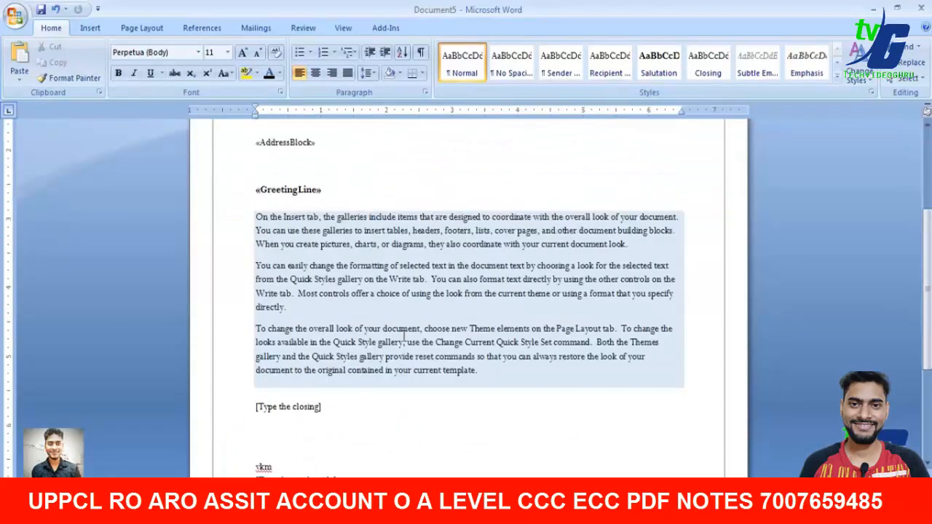
{"action": "left_click", "coordinate": [14, 15]}
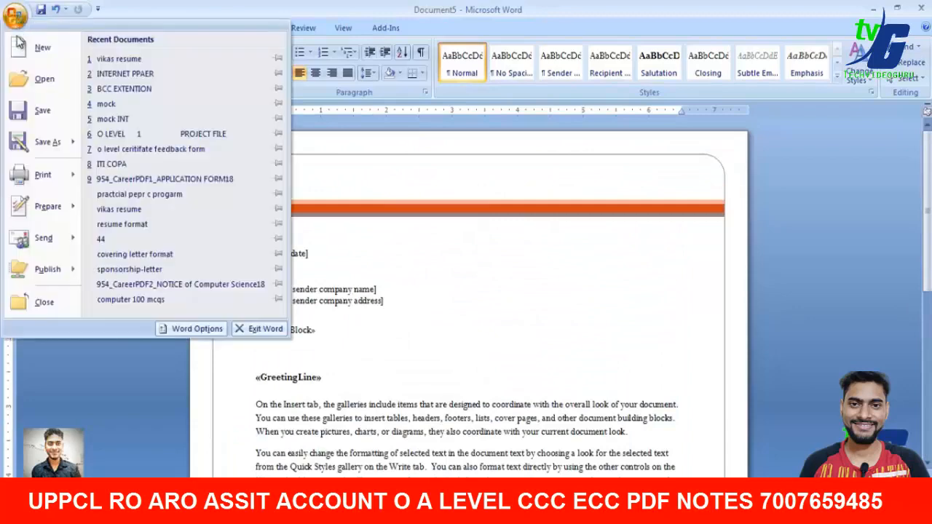
Create blank Document6 from the New Document dialog
{"action": "left_click", "coordinate": [43, 47]}
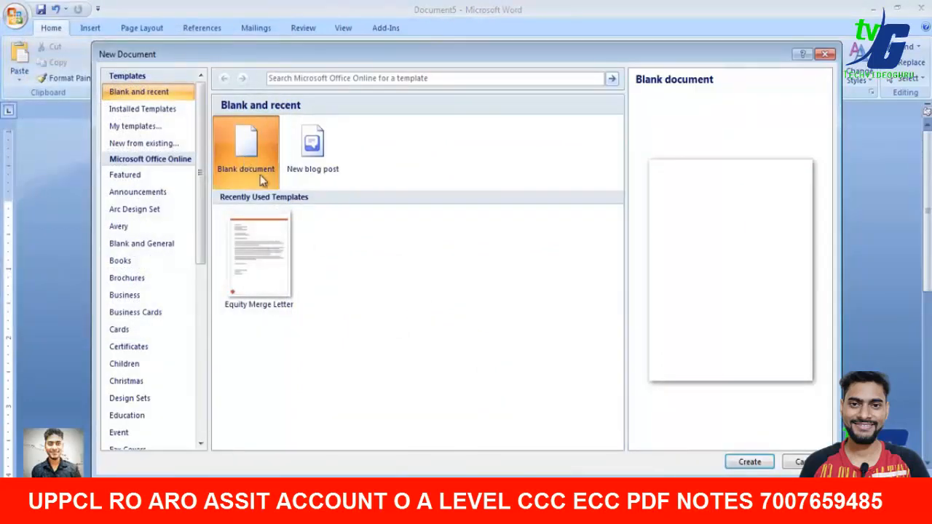
{"action": "left_click", "coordinate": [749, 462]}
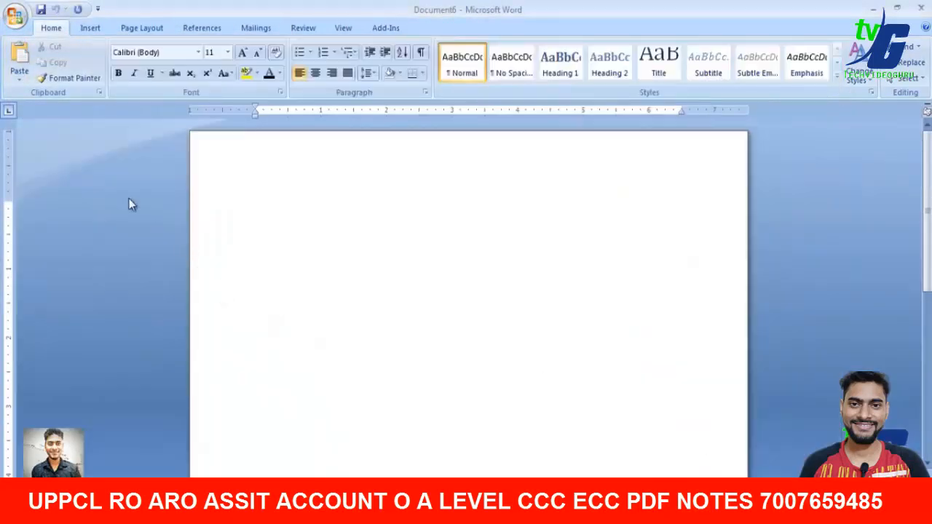
{"action": "left_click", "coordinate": [16, 18]}
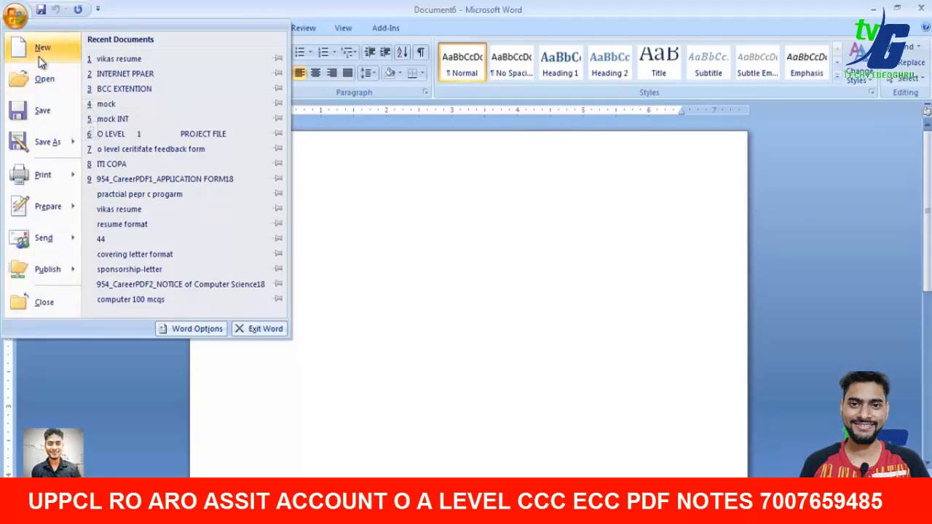
{"action": "mouse_move", "coordinate": [40, 140]}
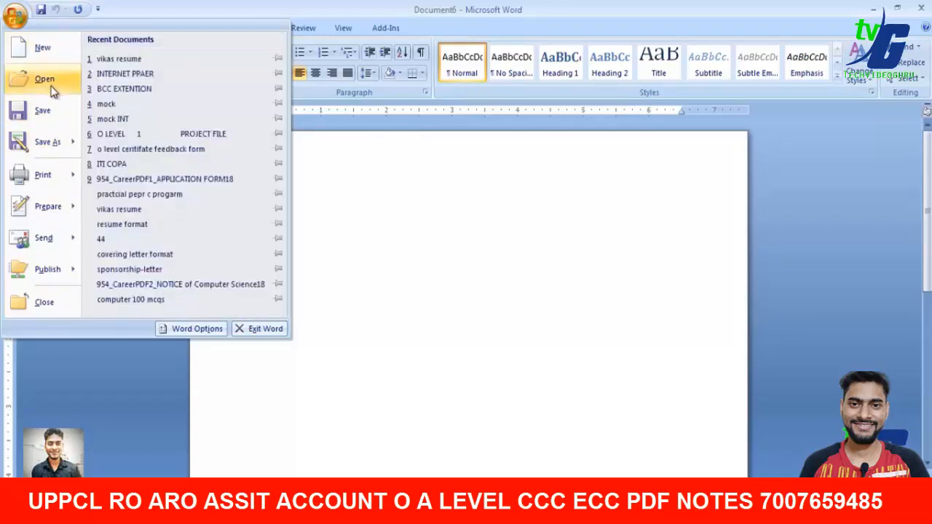
{"action": "left_click", "coordinate": [51, 89]}
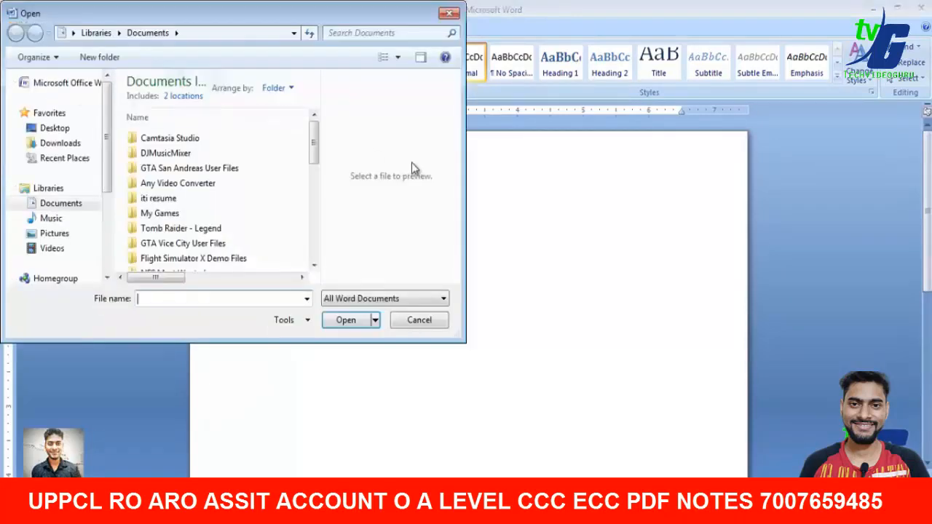
{"action": "left_click_drag", "start_coordinate": [313, 146], "coordinate": [312, 232]}
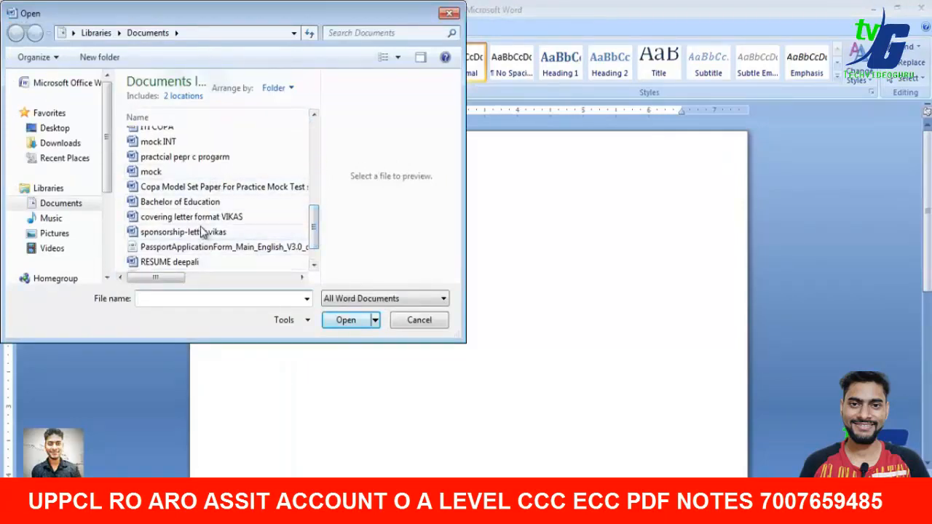
{"action": "left_click", "coordinate": [405, 323]}
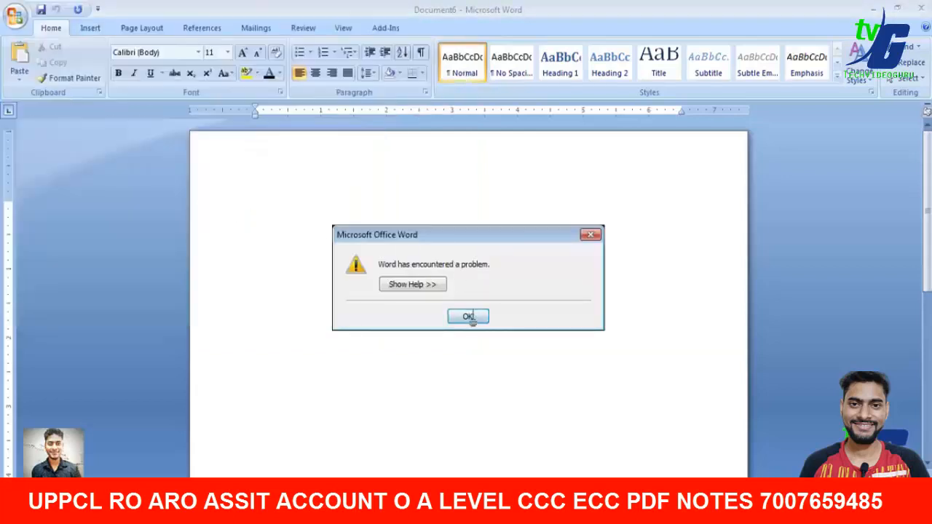
{"action": "left_click", "coordinate": [468, 316]}
{"action": "left_click", "coordinate": [15, 16]}
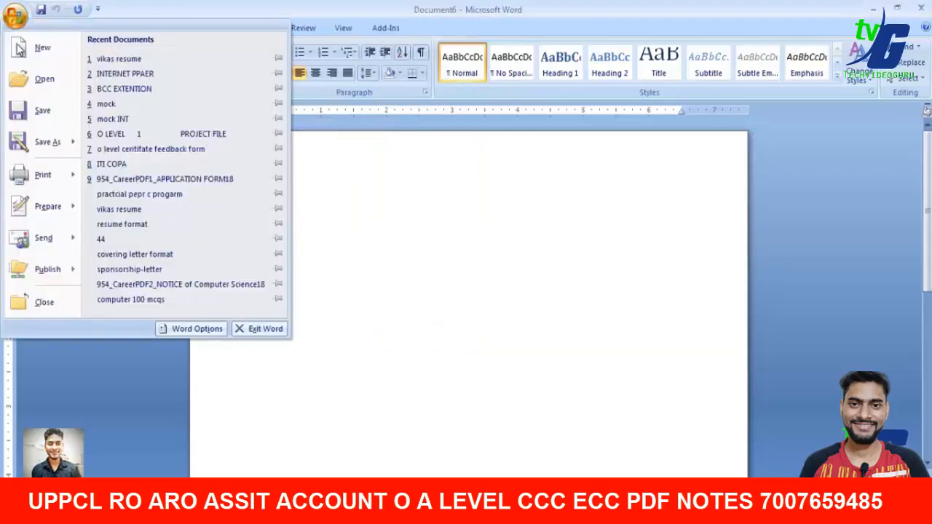
Open Save As with Word Document format and default name Doc6, then cancel
{"action": "left_click", "coordinate": [408, 182]}
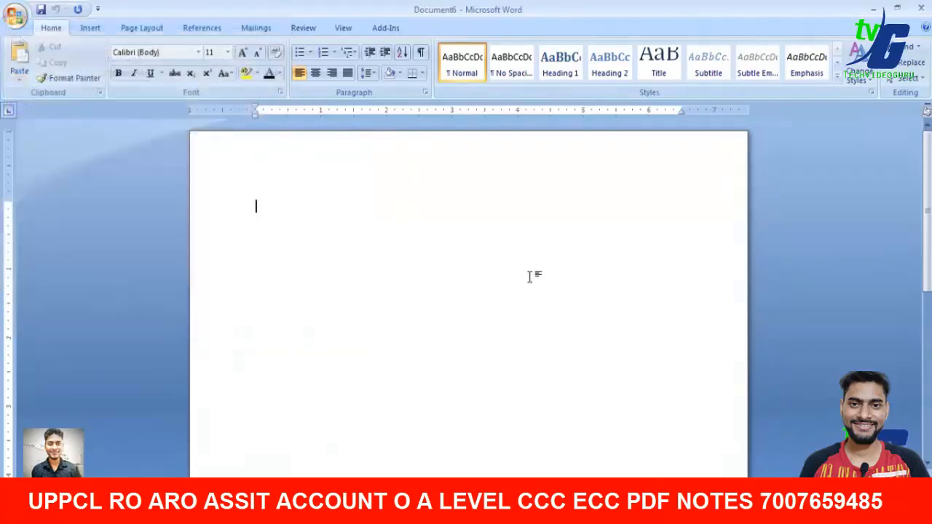
{"action": "left_click", "coordinate": [19, 19]}
{"action": "left_click", "coordinate": [37, 138]}
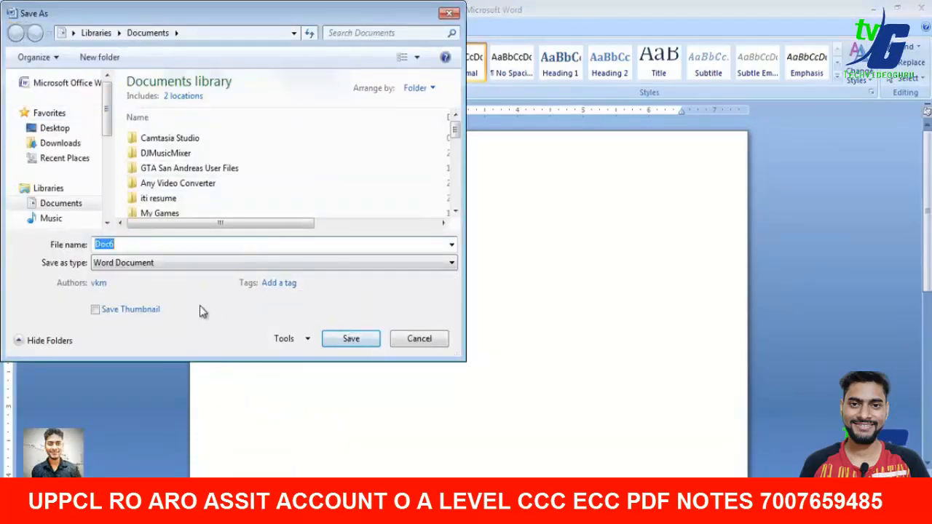
{"action": "left_click", "coordinate": [175, 263]}
{"action": "left_click", "coordinate": [175, 266]}
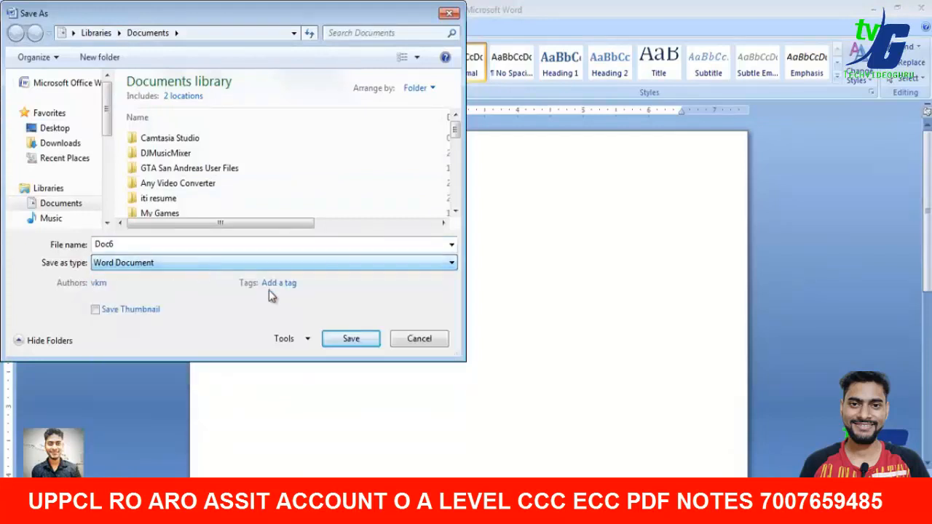
{"action": "left_click", "coordinate": [150, 246]}
{"action": "left_click", "coordinate": [418, 341]}
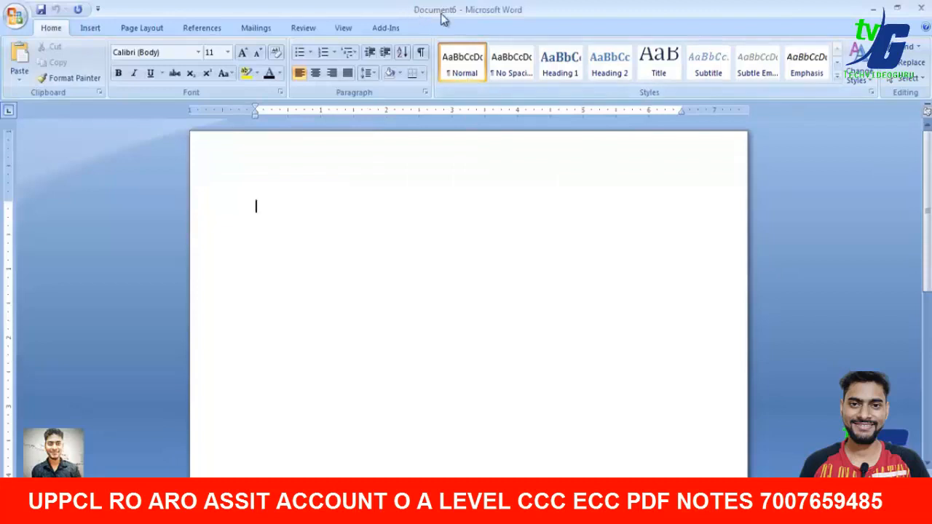
Type the test text 'jko', select all of it, then deselect
{"action": "left_click", "coordinate": [15, 15]}
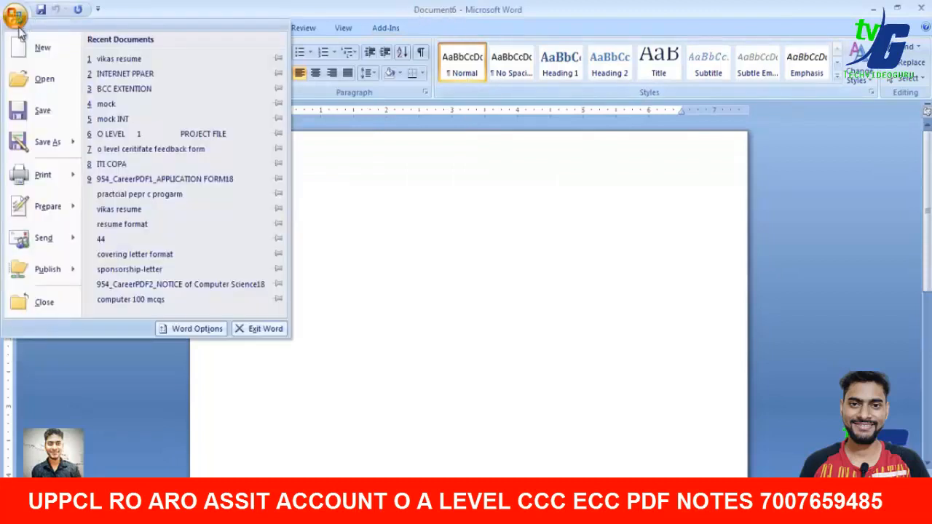
{"action": "mouse_move", "coordinate": [41, 142]}
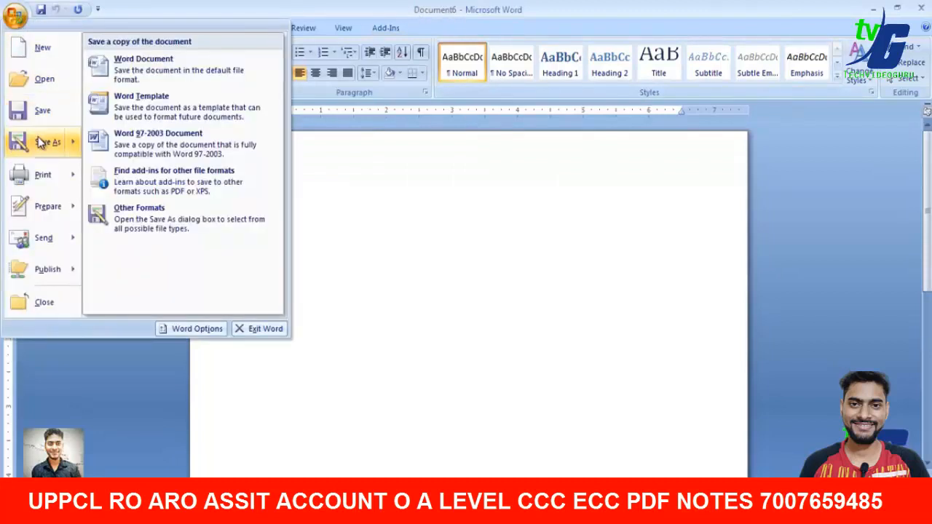
{"action": "left_click", "coordinate": [394, 232]}
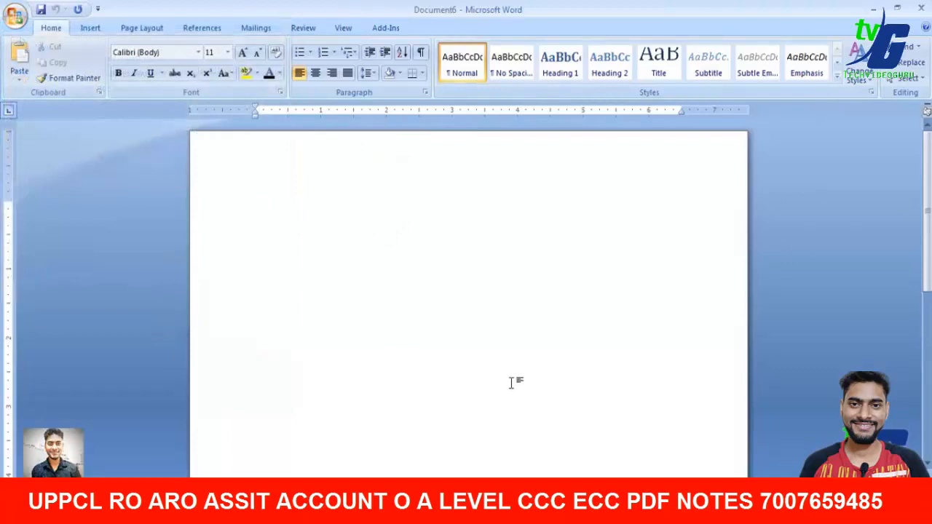
{"action": "type", "text": "jko"}
{"action": "key", "text": "ctrl+a"}
{"action": "left_click", "coordinate": [290, 209]}
Open the Save As dialog for a Word Document, proposing the name jko
{"action": "left_click", "coordinate": [14, 16]}
{"action": "mouse_move", "coordinate": [59, 136]}
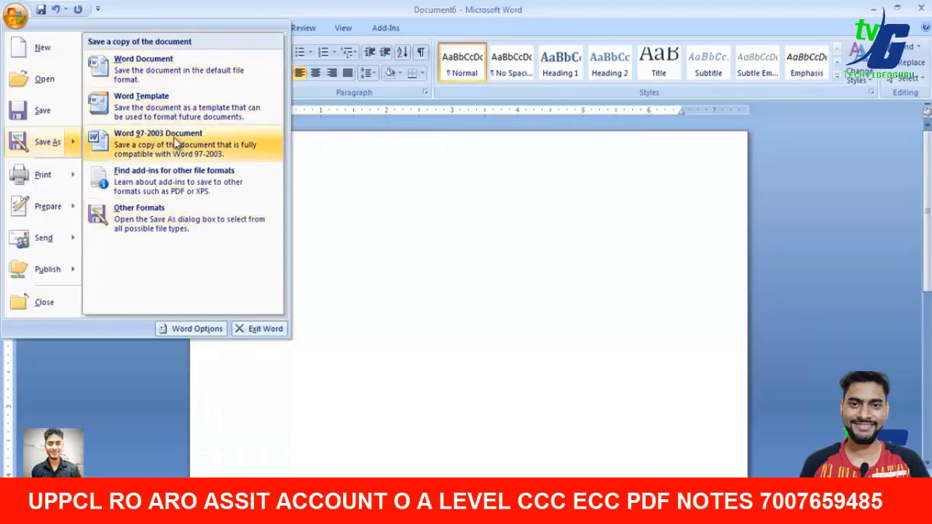
{"action": "left_click", "coordinate": [175, 76]}
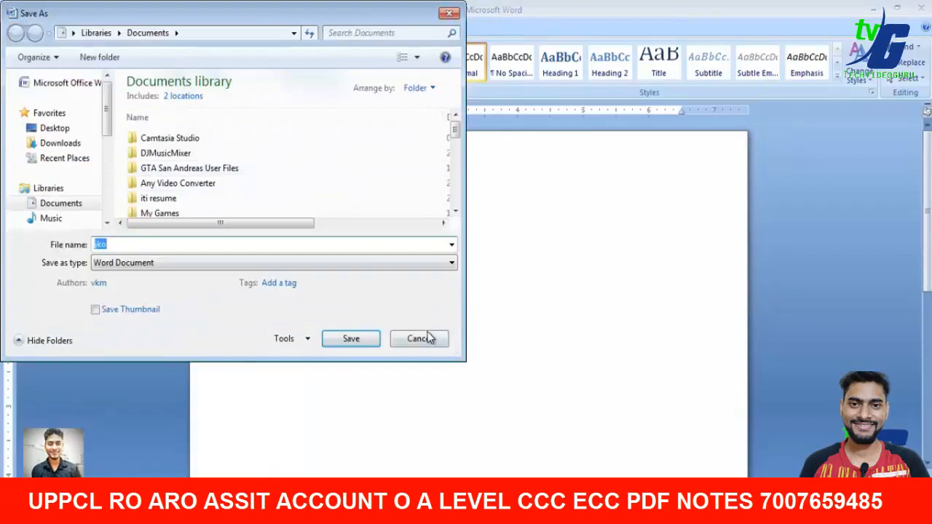
Cancel the save dialog and delete the test text 'jko' from Document6
{"action": "left_click", "coordinate": [422, 339]}
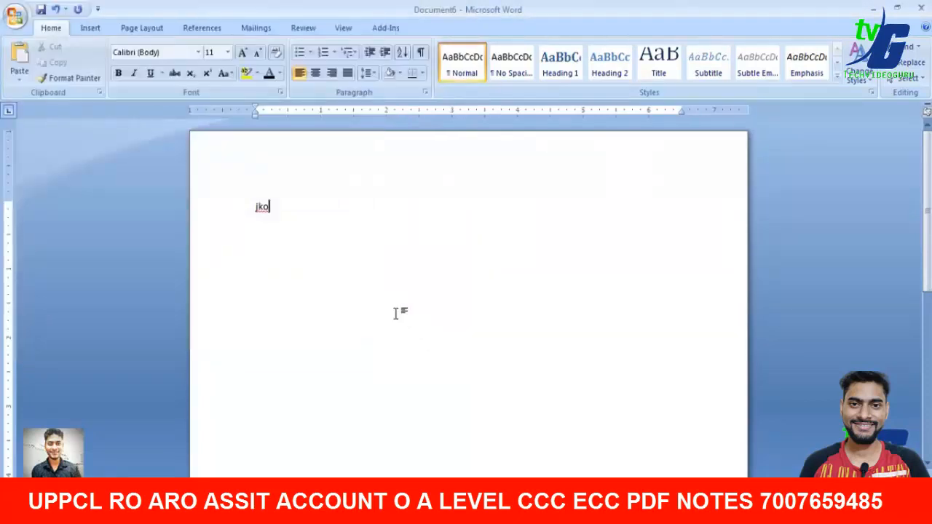
{"action": "left_click", "coordinate": [235, 201]}
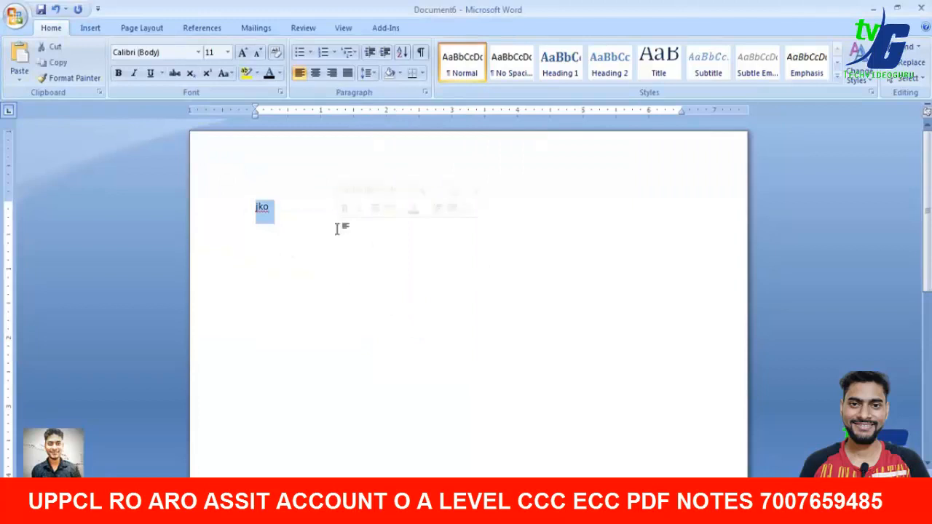
{"action": "left_click", "coordinate": [332, 254]}
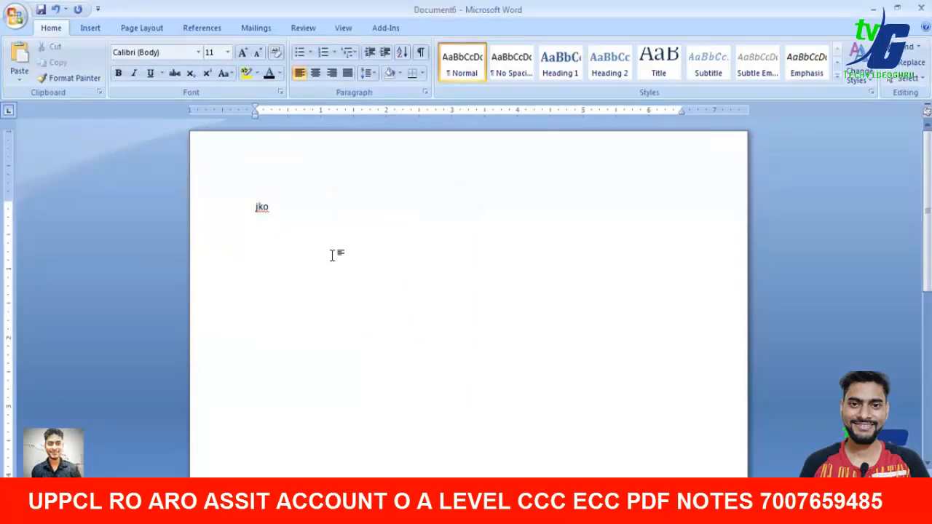
{"action": "left_click", "coordinate": [232, 222]}
{"action": "key", "text": "Delete"}
Close Document6 and Document5 without saving, then switch to Document1 from the taskbar
{"action": "left_click", "coordinate": [922, 11]}
{"action": "left_click", "coordinate": [468, 304]}
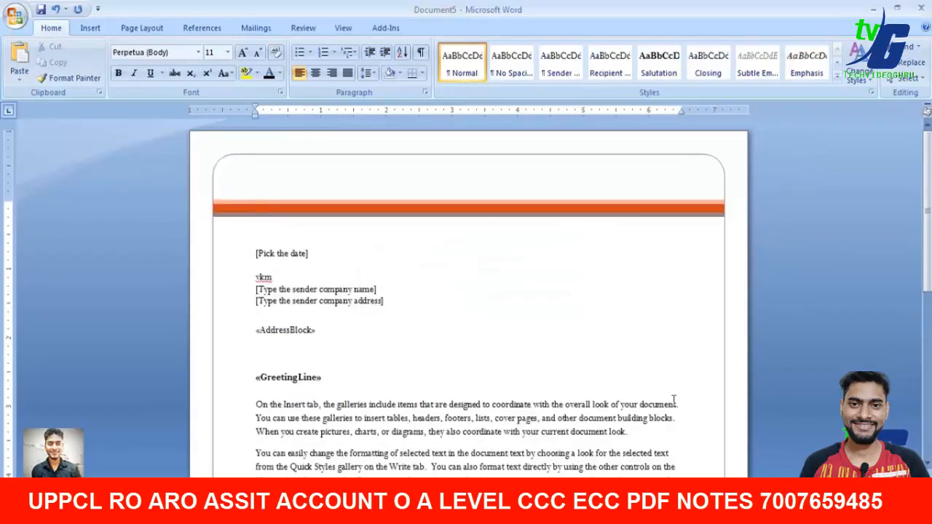
{"action": "left_click", "coordinate": [922, 11]}
{"action": "left_click", "coordinate": [470, 304]}
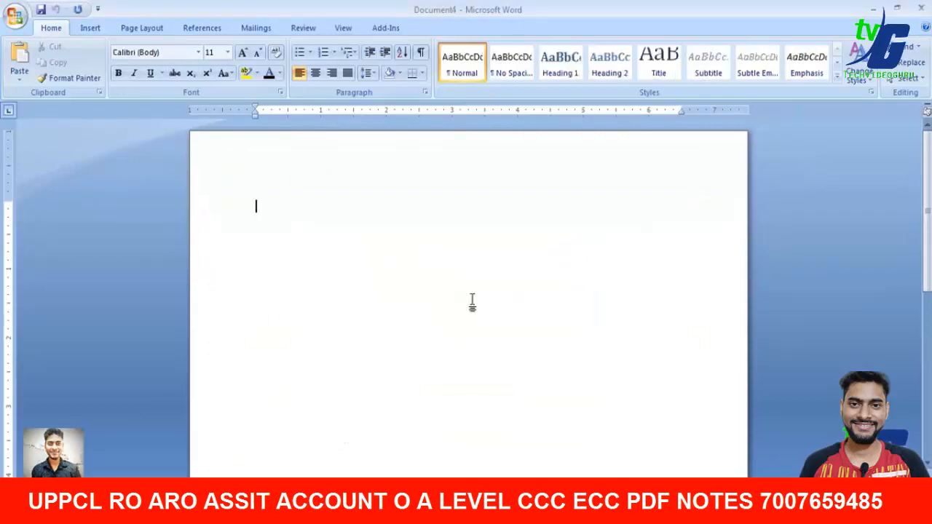
{"action": "left_click", "coordinate": [611, 513]}
{"action": "left_click", "coordinate": [611, 480]}
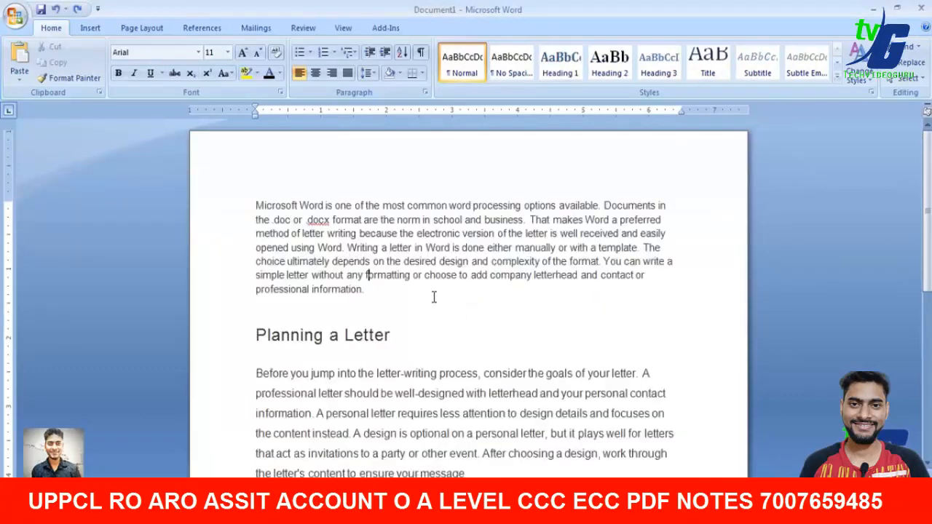
{"action": "left_click", "coordinate": [19, 23]}
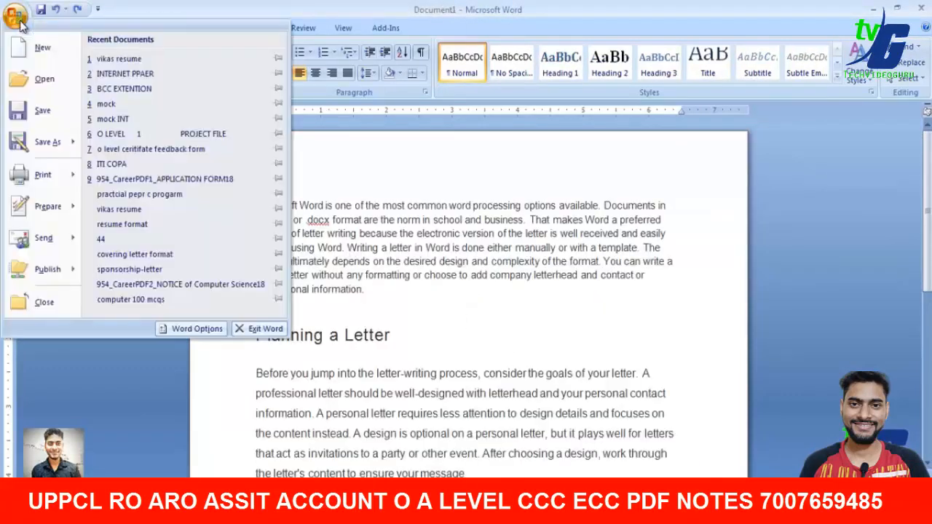
{"action": "mouse_move", "coordinate": [46, 166]}
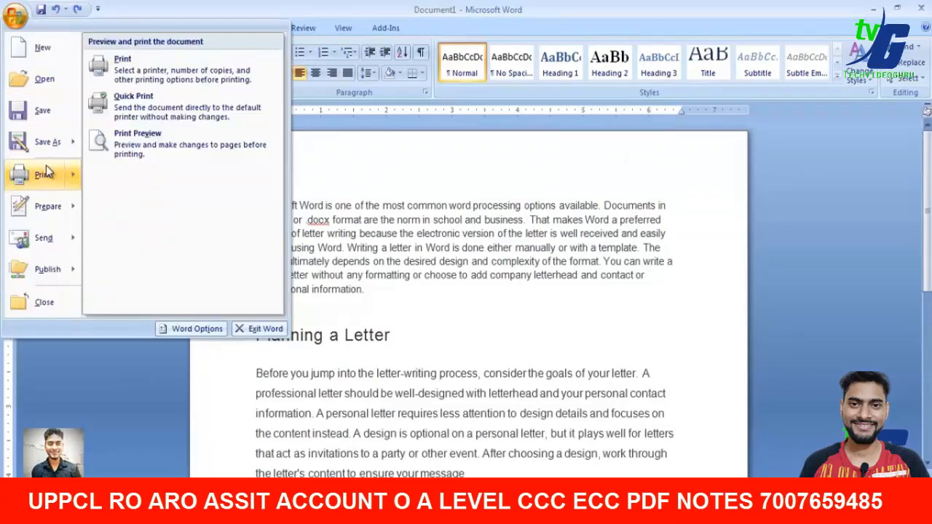
{"action": "left_click", "coordinate": [130, 69]}
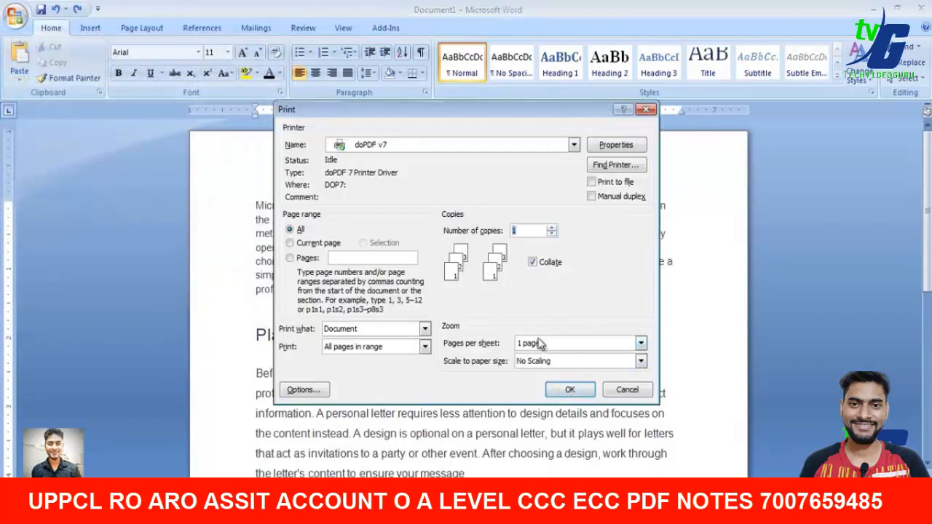
{"action": "left_click", "coordinate": [568, 345]}
{"action": "left_click", "coordinate": [568, 351]}
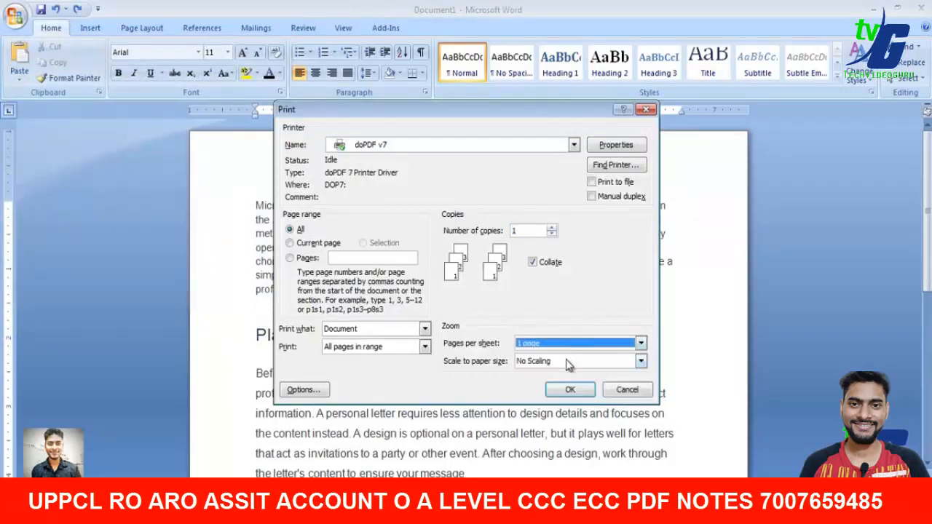
{"action": "left_click", "coordinate": [566, 360]}
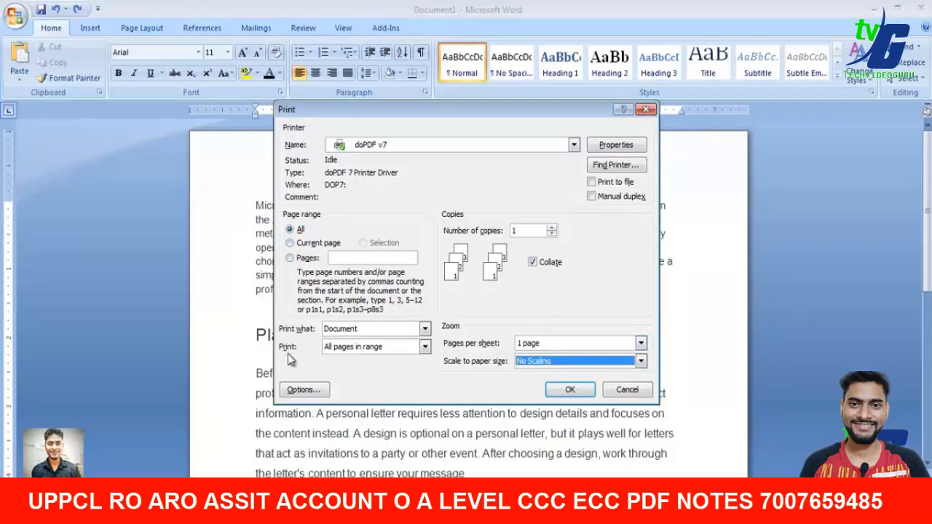
{"action": "left_click", "coordinate": [410, 347]}
{"action": "left_click", "coordinate": [409, 357]}
{"action": "left_click", "coordinate": [406, 330]}
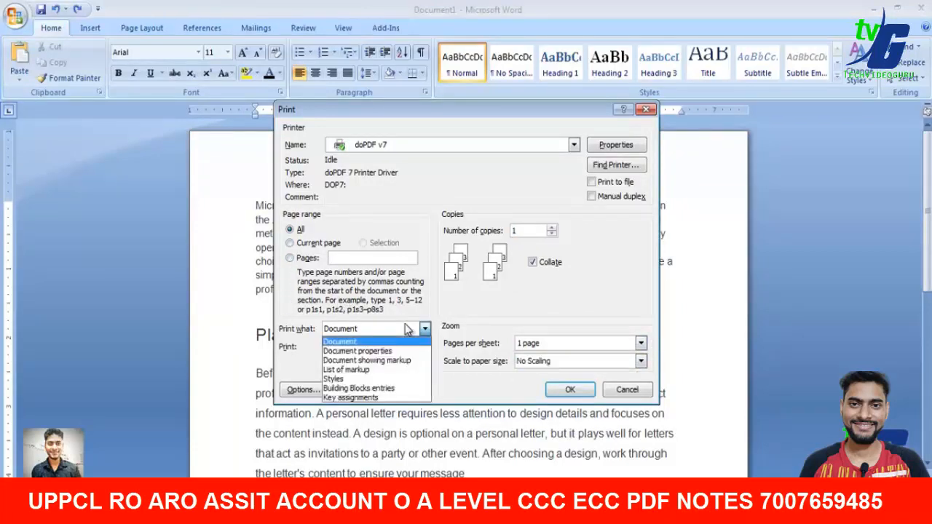
{"action": "left_click", "coordinate": [406, 330]}
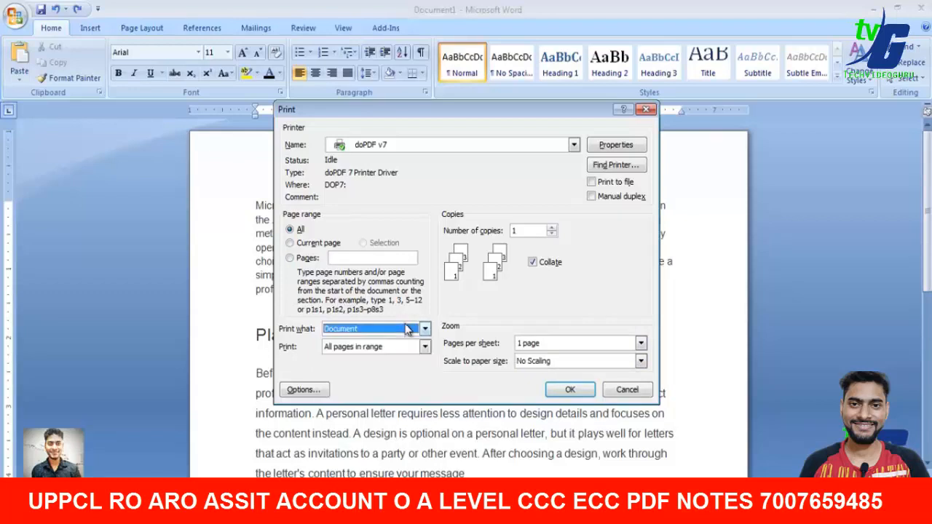
{"action": "left_click", "coordinate": [297, 245]}
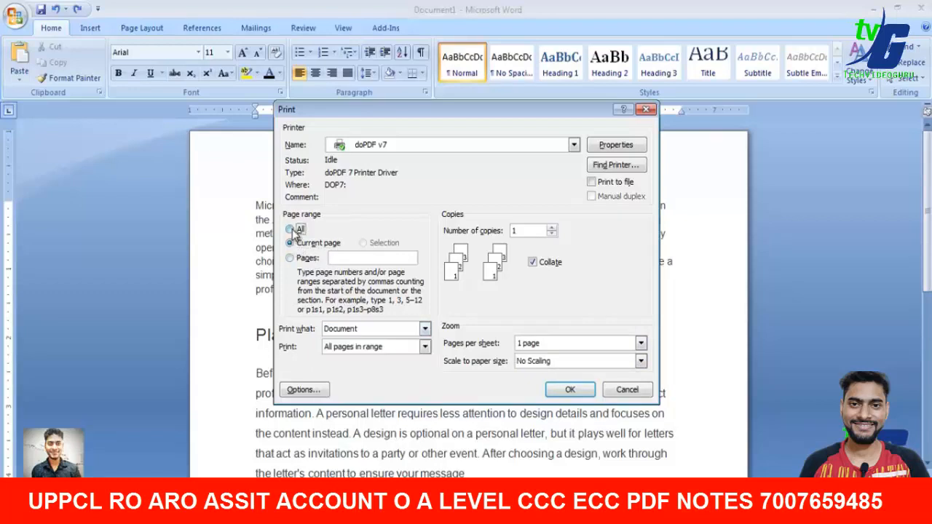
{"action": "left_click", "coordinate": [290, 229]}
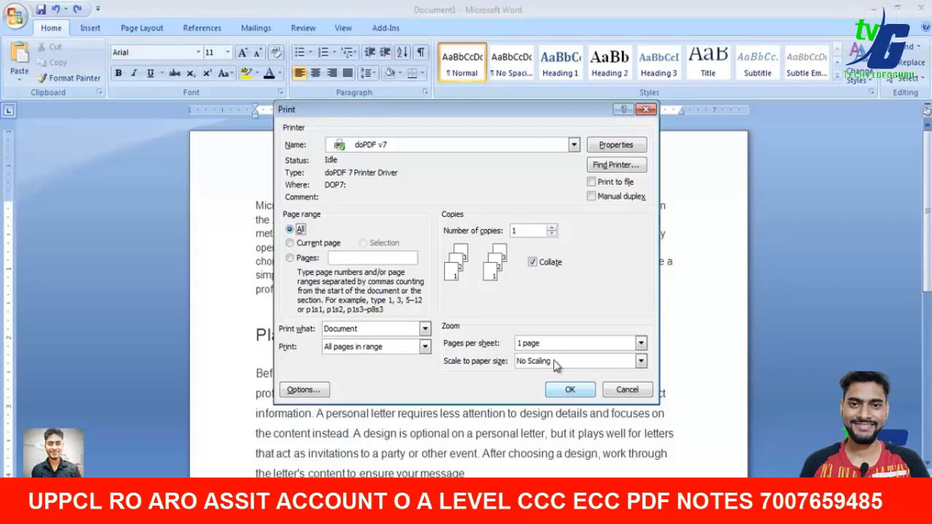
{"action": "left_click", "coordinate": [556, 148]}
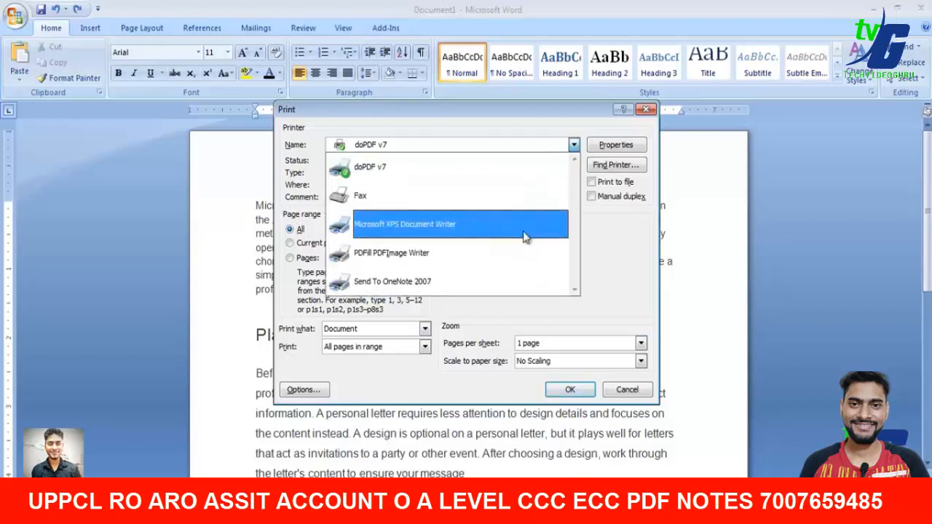
{"action": "left_click", "coordinate": [635, 239]}
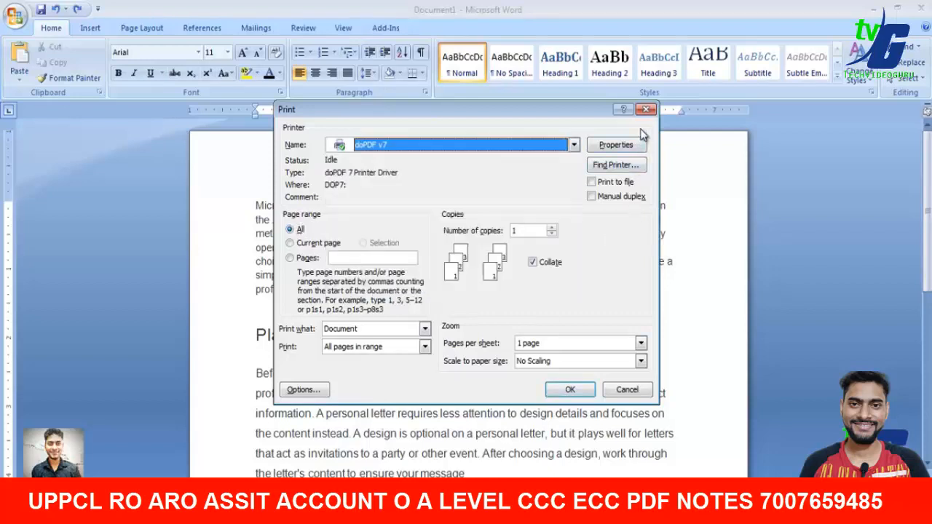
{"action": "left_click", "coordinate": [646, 109]}
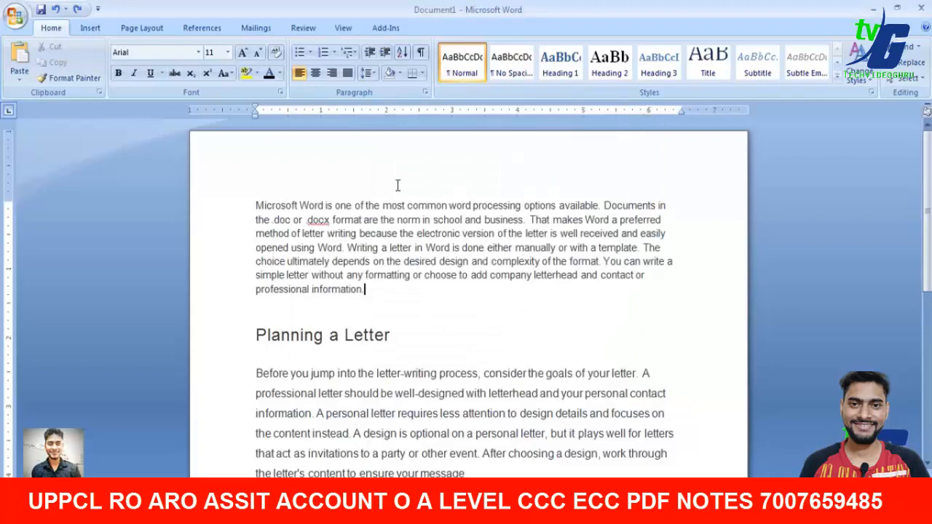
{"action": "left_click", "coordinate": [18, 19]}
{"action": "mouse_move", "coordinate": [77, 178]}
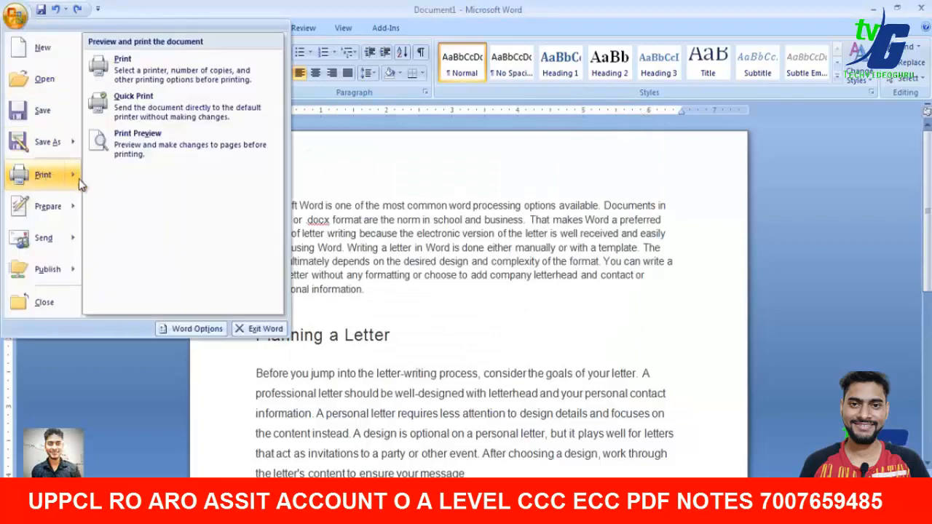
{"action": "left_click", "coordinate": [133, 140]}
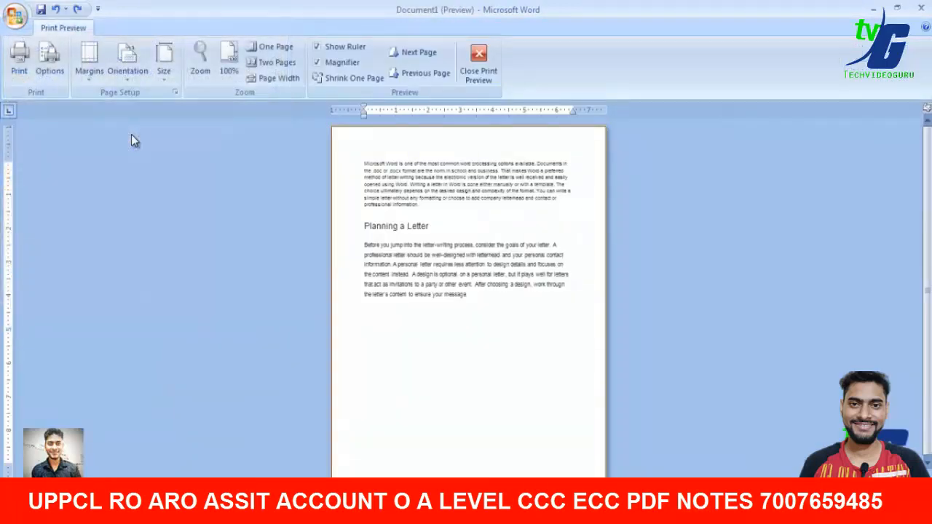
{"action": "left_click", "coordinate": [442, 251]}
{"action": "left_click", "coordinate": [442, 254]}
{"action": "left_click", "coordinate": [483, 64]}
{"action": "left_click", "coordinate": [15, 15]}
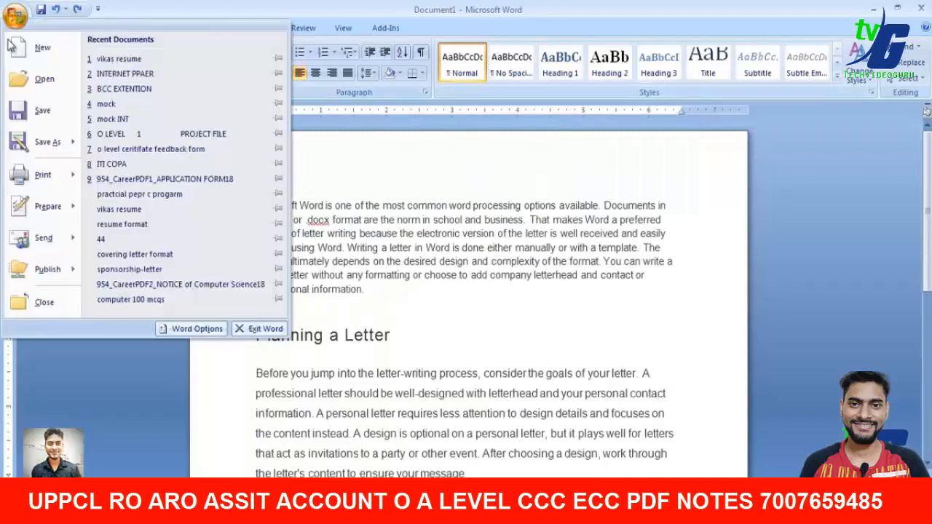
{"action": "mouse_move", "coordinate": [46, 214]}
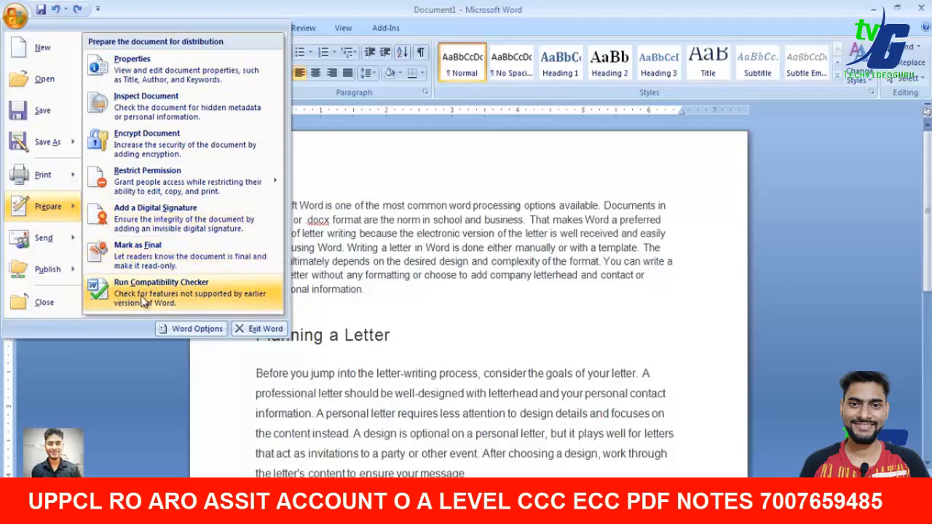
{"action": "mouse_move", "coordinate": [53, 245]}
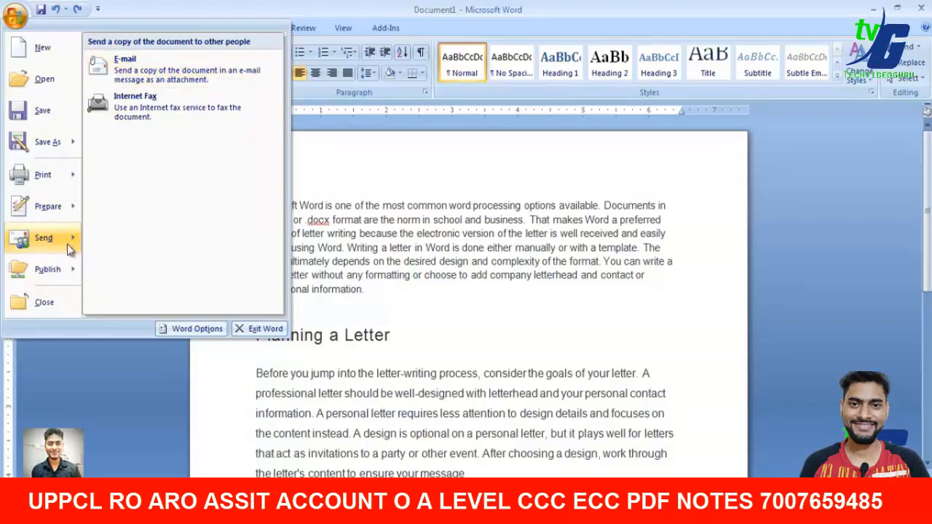
{"action": "mouse_move", "coordinate": [58, 271]}
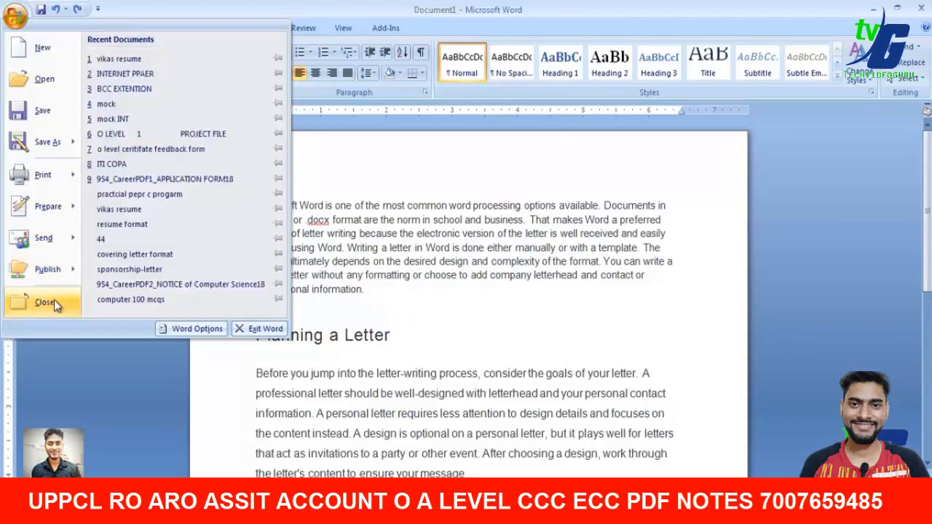
{"action": "left_click", "coordinate": [58, 361]}
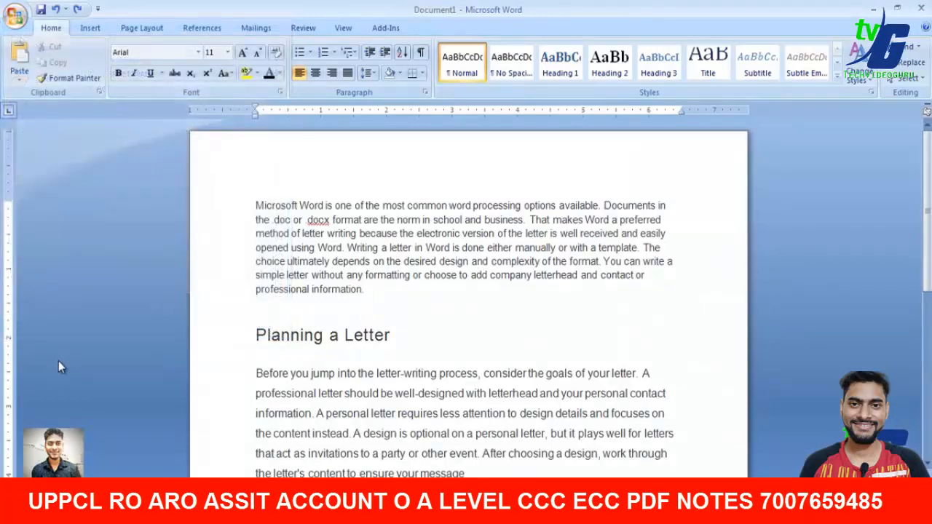
{"action": "left_click", "coordinate": [13, 16]}
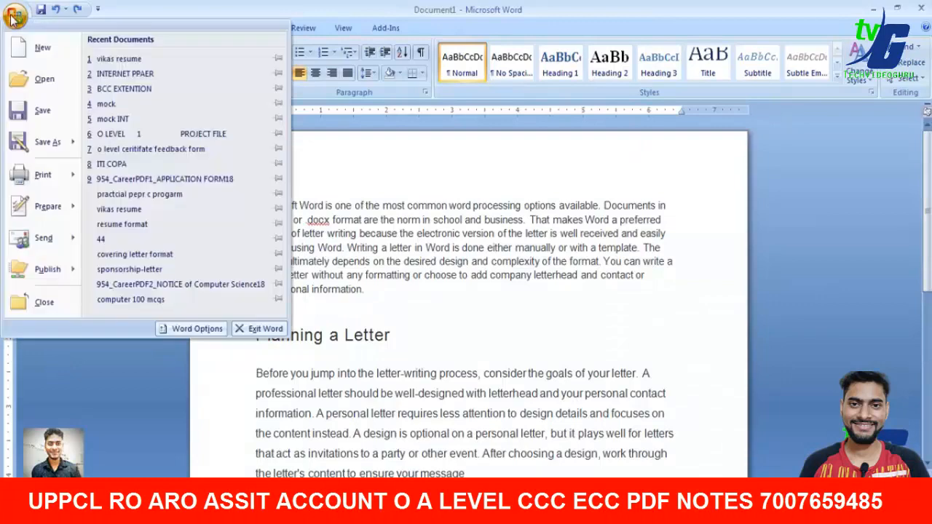
{"action": "left_click", "coordinate": [12, 17]}
{"action": "left_click", "coordinate": [11, 17]}
{"action": "left_click", "coordinate": [13, 16]}
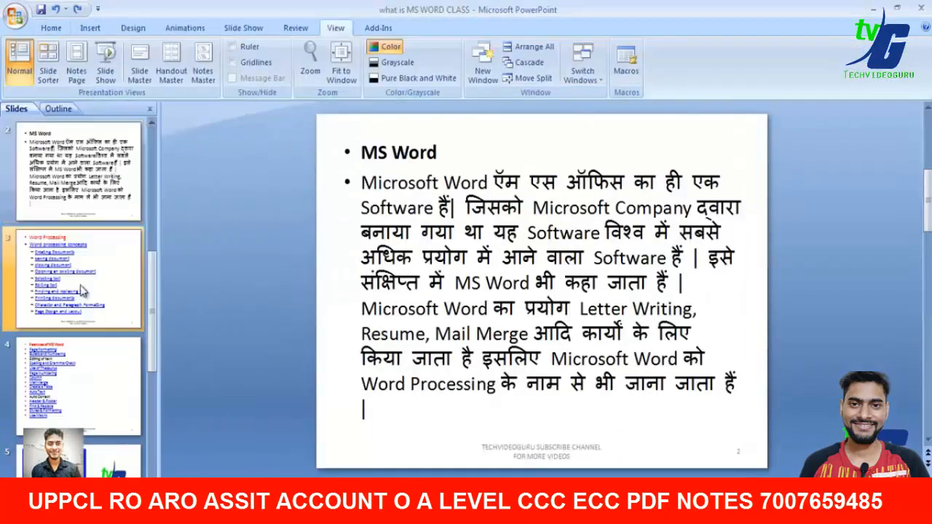
Show slide 3 and highlight each concept: creating, saving, closing, opening documents, selecting text
{"action": "left_click", "coordinate": [84, 291]}
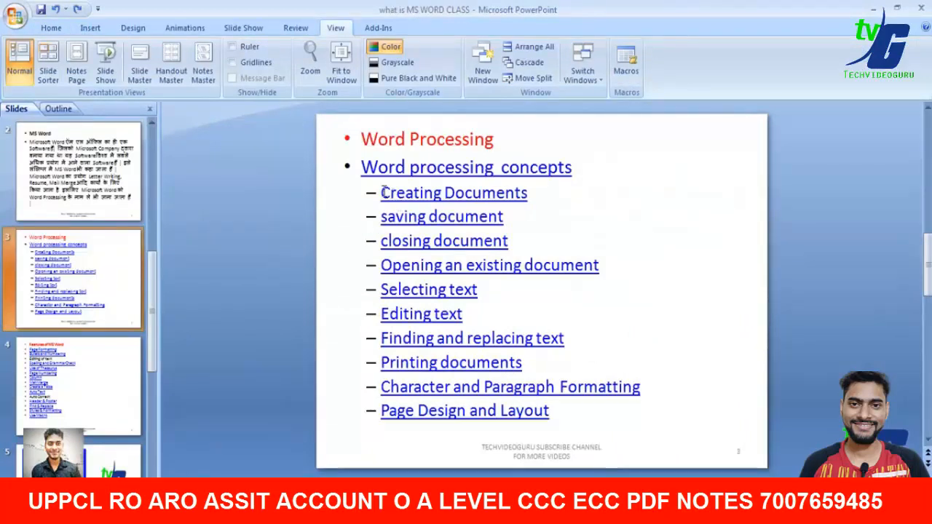
{"action": "left_click_drag", "start_coordinate": [384, 192], "coordinate": [529, 194]}
{"action": "left_click", "coordinate": [663, 183]}
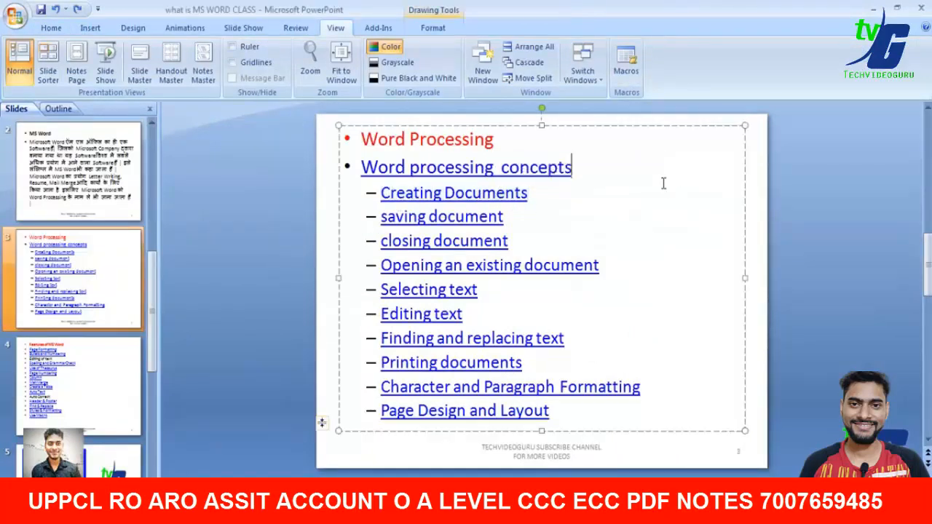
{"action": "left_click_drag", "start_coordinate": [380, 216], "coordinate": [503, 217]}
{"action": "left_click_drag", "start_coordinate": [381, 240], "coordinate": [508, 241]}
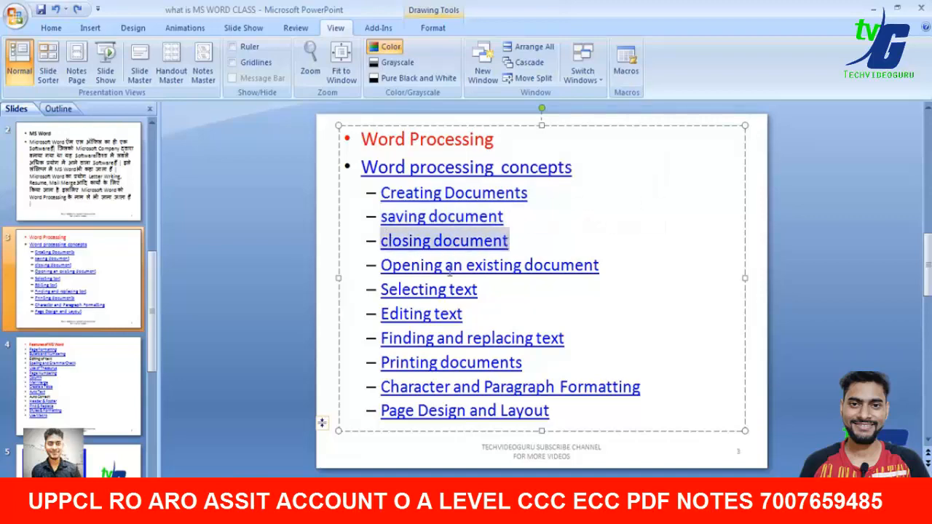
{"action": "left_click_drag", "start_coordinate": [381, 265], "coordinate": [485, 274]}
{"action": "left_click_drag", "start_coordinate": [381, 289], "coordinate": [478, 291]}
{"action": "left_click", "coordinate": [862, 144]}
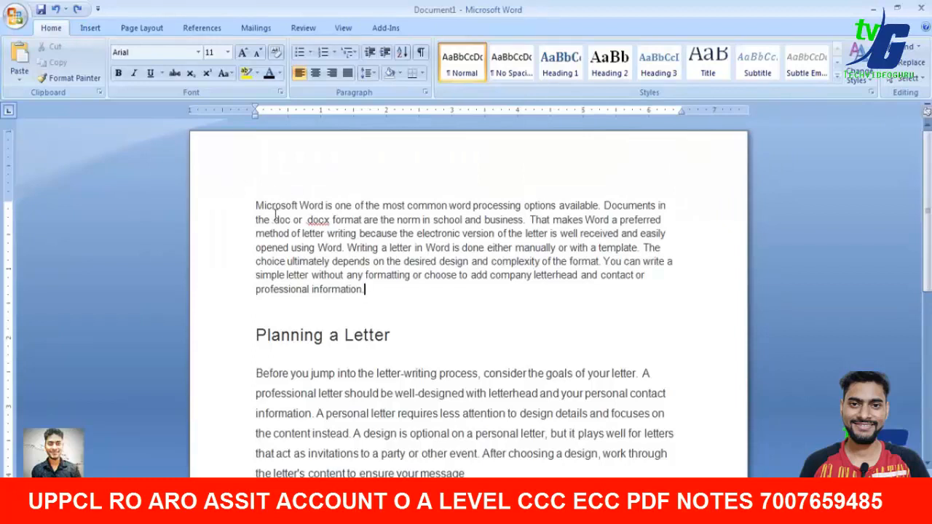
{"action": "left_click_drag", "start_coordinate": [255, 205], "coordinate": [410, 307]}
{"action": "left_click", "coordinate": [422, 312]}
{"action": "scroll", "coordinate": [261, 204], "scroll_direction": "down", "scroll_amount": 4}
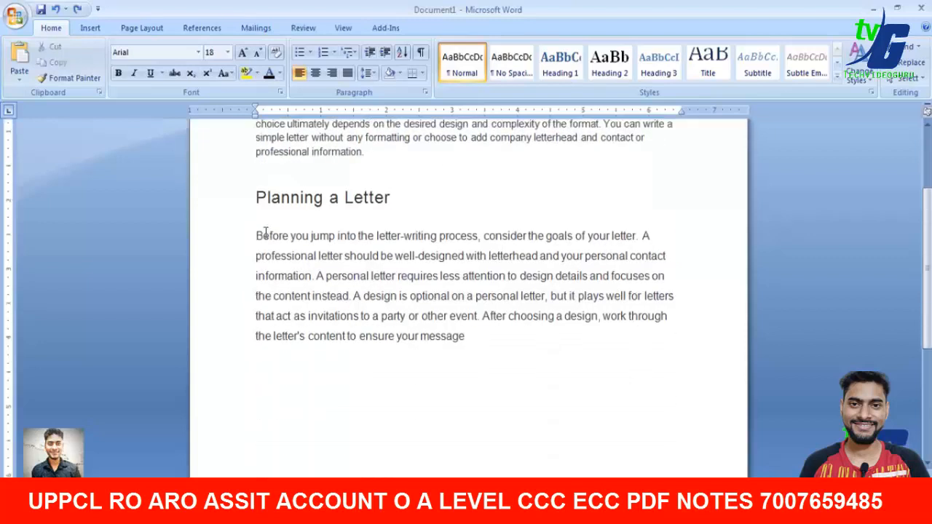
{"action": "scroll", "coordinate": [264, 232], "scroll_direction": "up", "scroll_amount": 3}
{"action": "scroll", "coordinate": [291, 269], "scroll_direction": "up", "scroll_amount": 1}
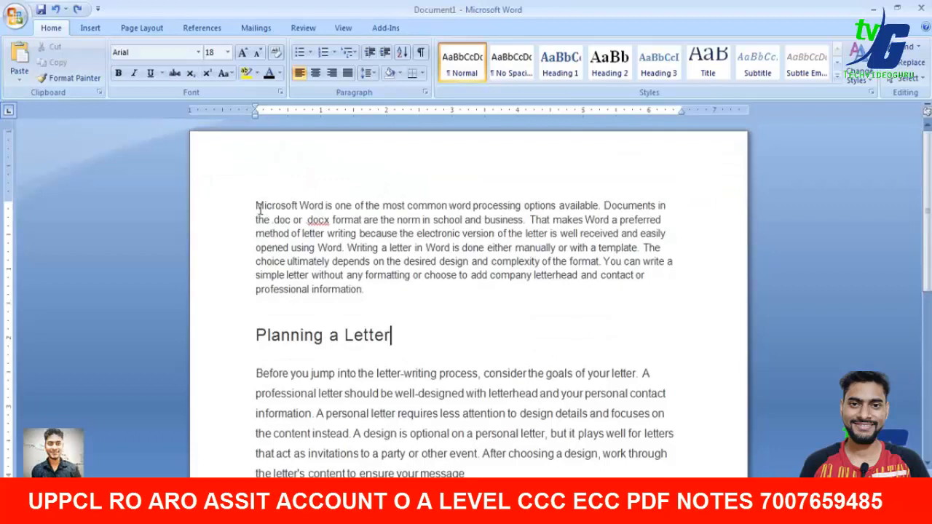
{"action": "left_click_drag", "start_coordinate": [263, 205], "coordinate": [591, 330]}
{"action": "left_click", "coordinate": [364, 265]}
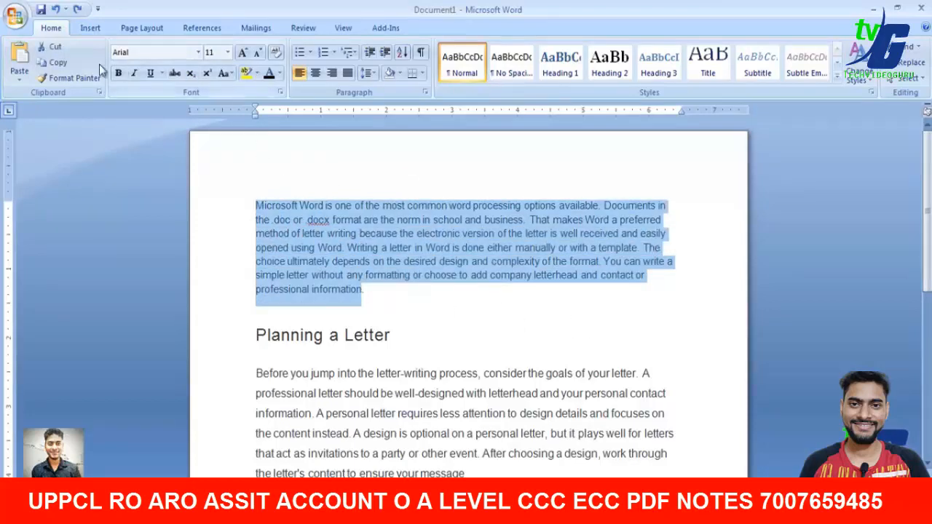
{"action": "left_click", "coordinate": [69, 78]}
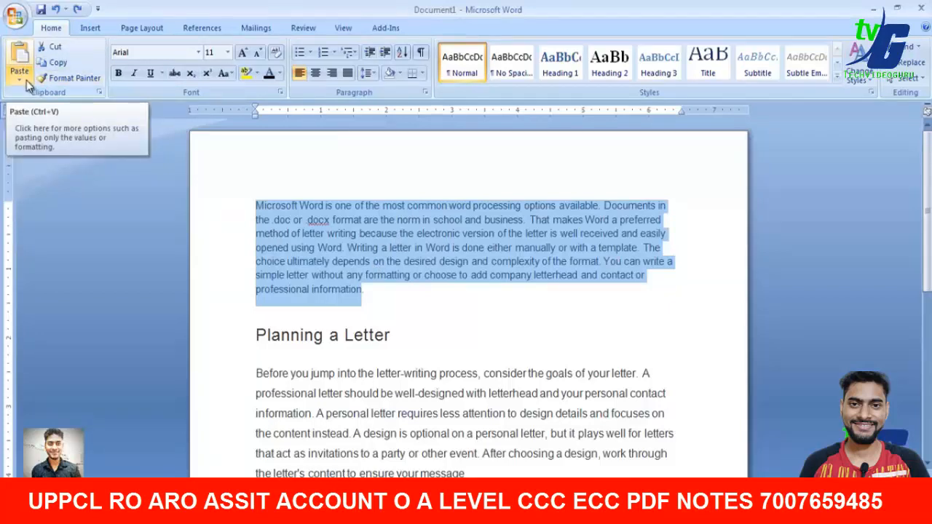
{"action": "scroll", "coordinate": [452, 387], "scroll_direction": "down", "scroll_amount": 3}
{"action": "left_click", "coordinate": [432, 425]}
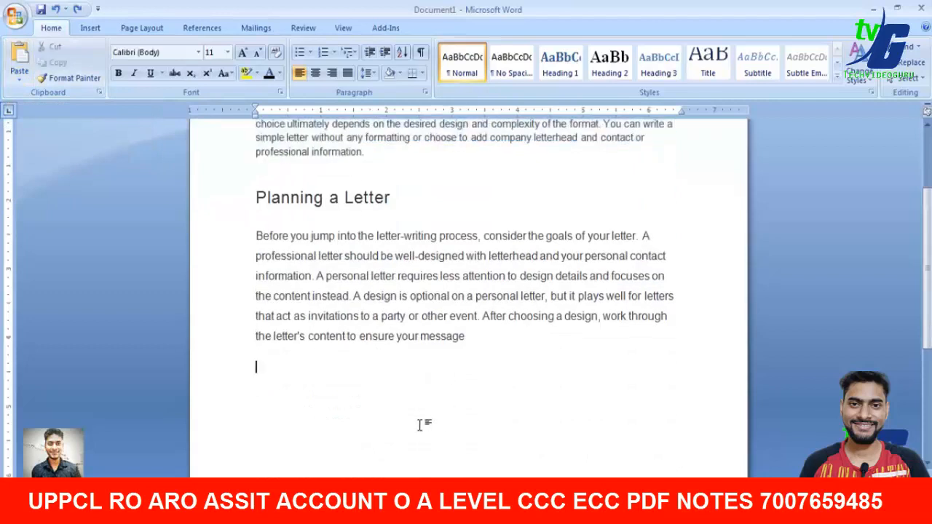
{"action": "scroll", "coordinate": [420, 426], "scroll_direction": "up", "scroll_amount": 2}
{"action": "left_click_drag", "start_coordinate": [367, 255], "coordinate": [256, 163]}
{"action": "key", "text": "super+c"}
{"action": "left_click", "coordinate": [59, 50]}
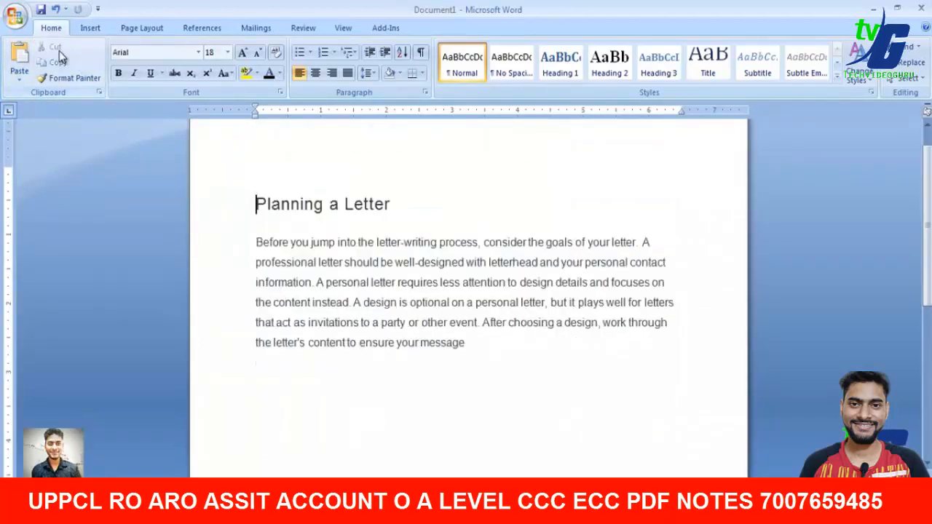
{"action": "right_click", "coordinate": [266, 398]}
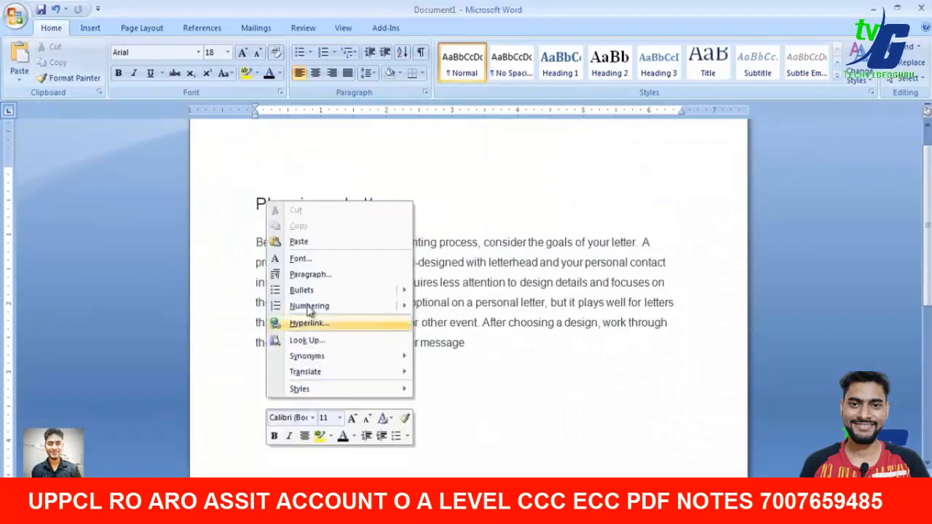
{"action": "left_click", "coordinate": [300, 242]}
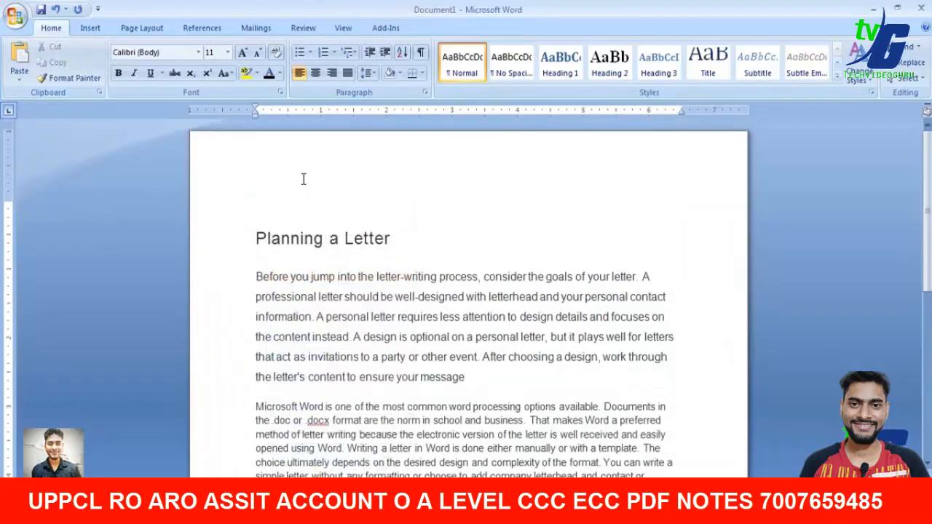
{"action": "scroll", "coordinate": [339, 415], "scroll_direction": "down", "scroll_amount": 1}
{"action": "scroll", "coordinate": [341, 421], "scroll_direction": "up", "scroll_amount": 2}
{"action": "key", "text": "ctrl+z"}
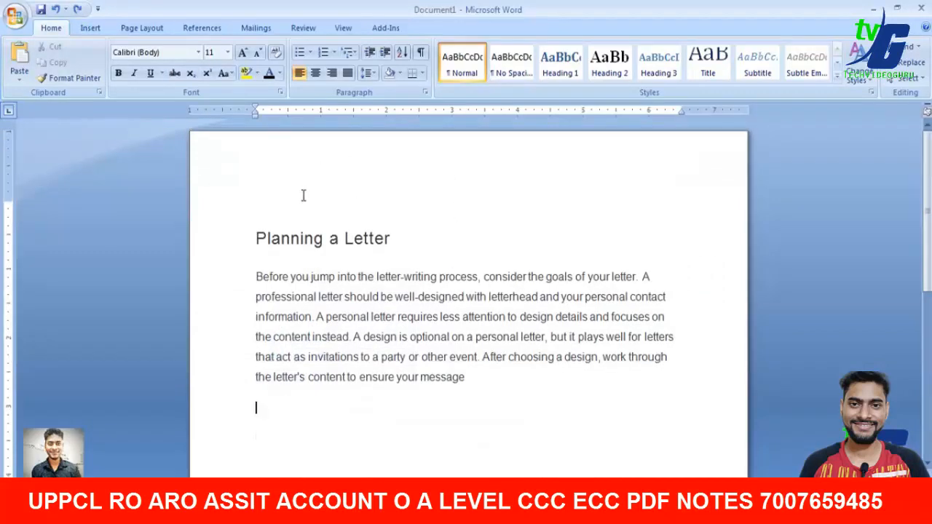
{"action": "key", "text": "ctrl+z"}
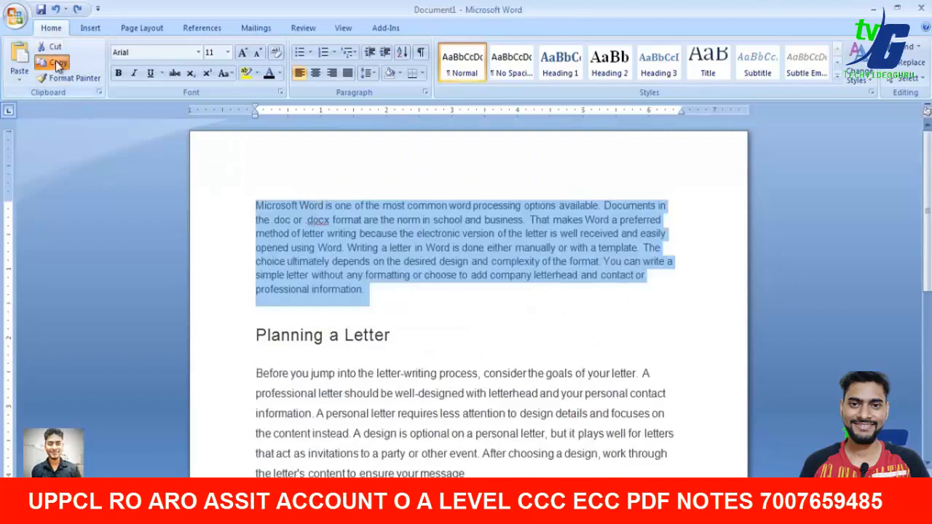
Paste the intro paragraph onto the empty line below the last paragraph
{"action": "scroll", "coordinate": [310, 421], "scroll_direction": "down", "scroll_amount": 4}
{"action": "left_click", "coordinate": [310, 422]}
{"action": "right_click", "coordinate": [302, 429]}
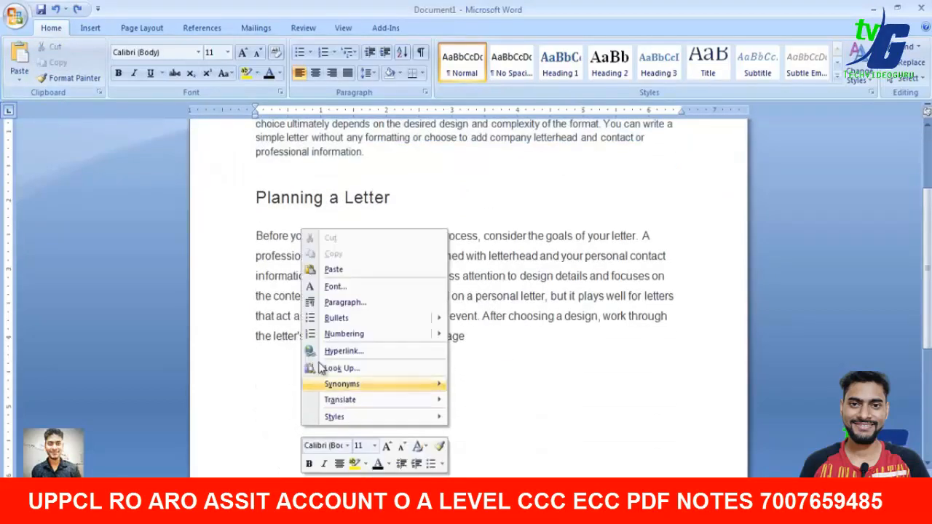
{"action": "left_click", "coordinate": [333, 270]}
Check the pasted copy, then select the whole intro paragraph with a triple-click
{"action": "scroll", "coordinate": [395, 323], "scroll_direction": "up", "scroll_amount": 4}
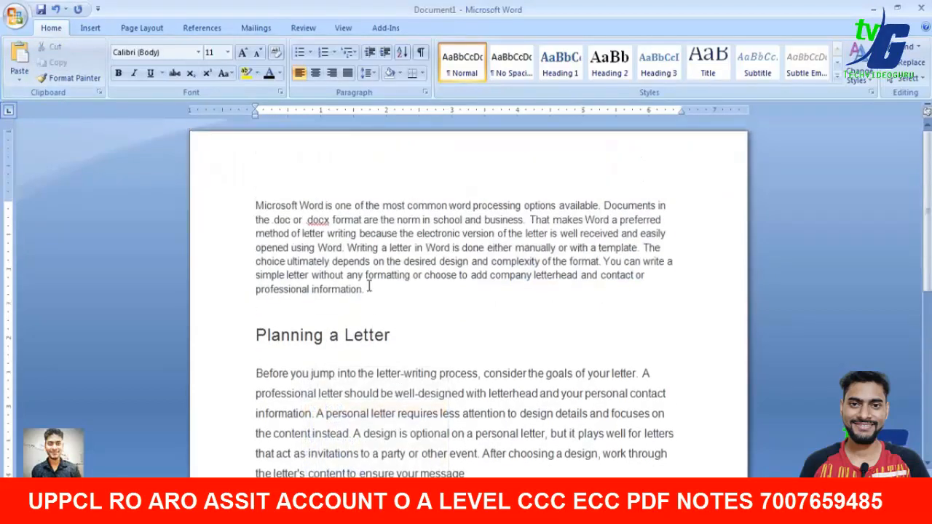
{"action": "left_click_drag", "start_coordinate": [369, 290], "coordinate": [256, 206]}
{"action": "scroll", "coordinate": [483, 314], "scroll_direction": "down", "scroll_amount": 5}
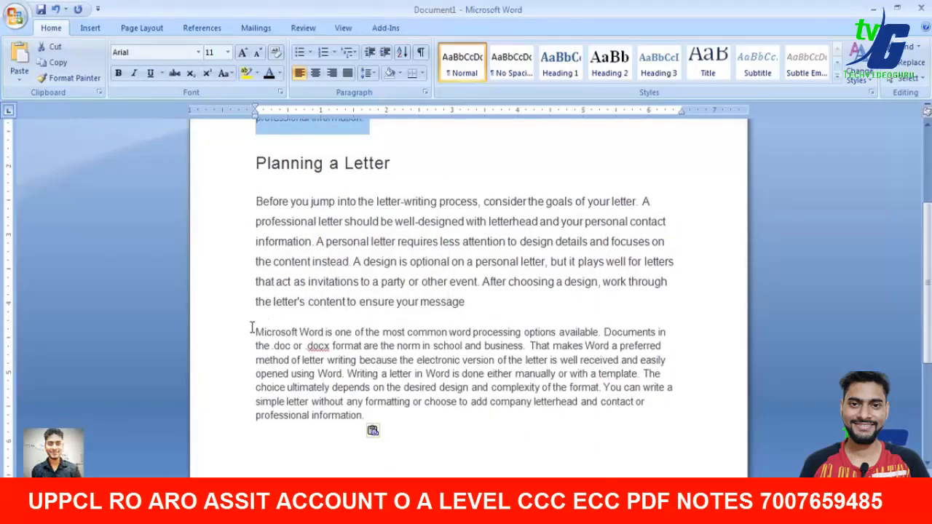
{"action": "left_click_drag", "start_coordinate": [252, 325], "coordinate": [405, 426]}
{"action": "left_click", "coordinate": [434, 412]}
{"action": "scroll", "coordinate": [434, 406], "scroll_direction": "up", "scroll_amount": 5}
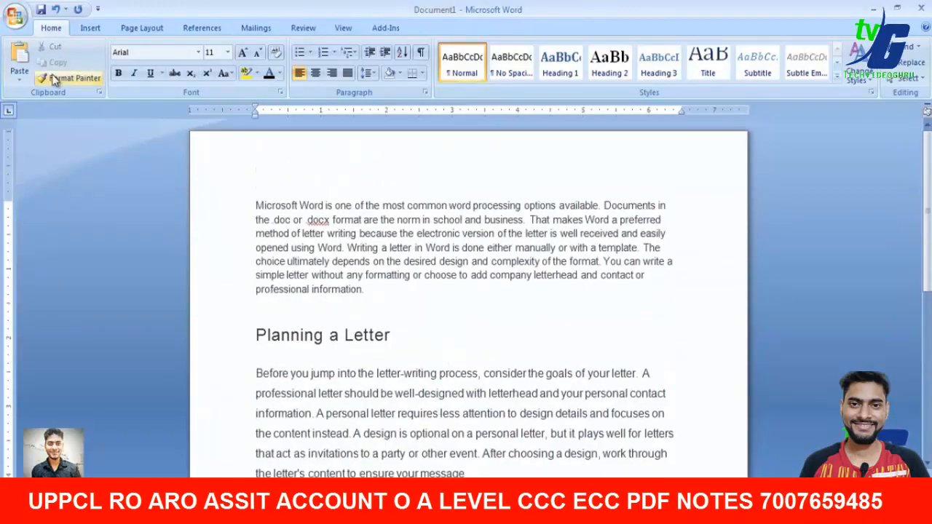
{"action": "triple_click", "coordinate": [329, 260]}
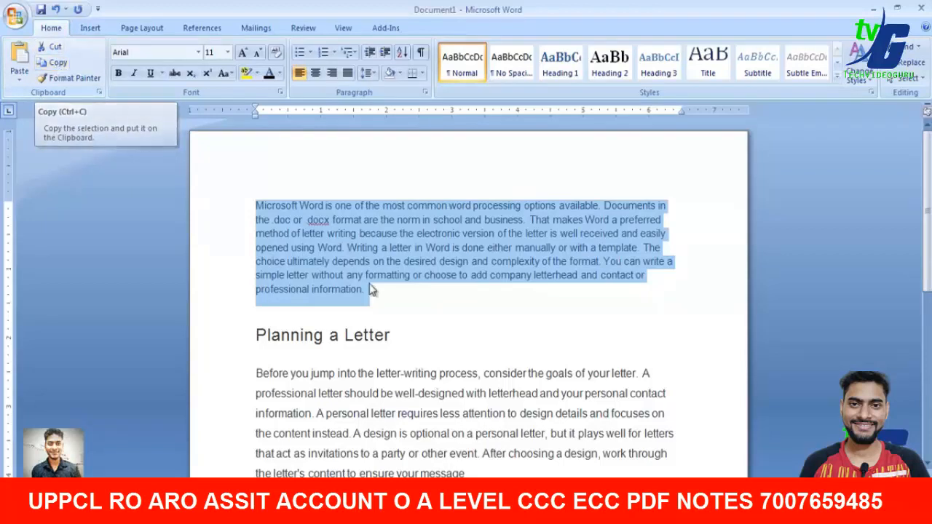
{"action": "left_click", "coordinate": [447, 318]}
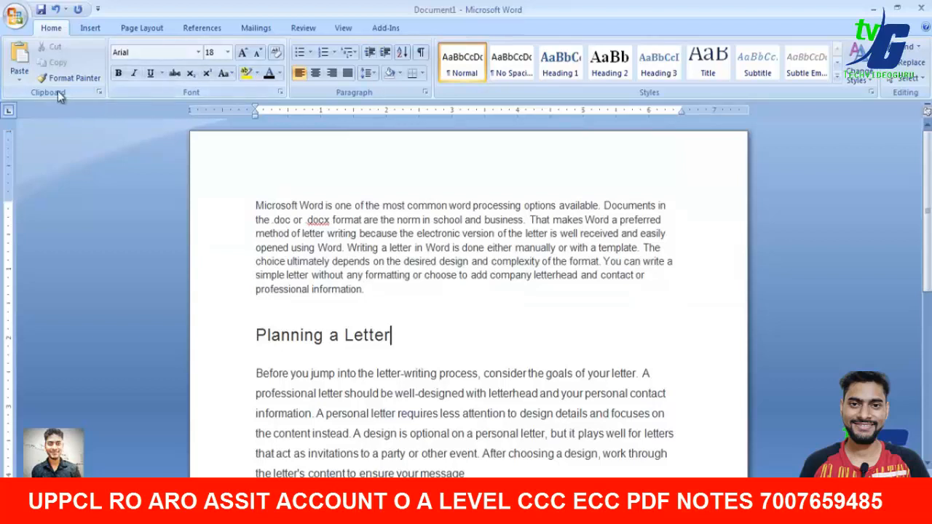
{"action": "right_click", "coordinate": [100, 90]}
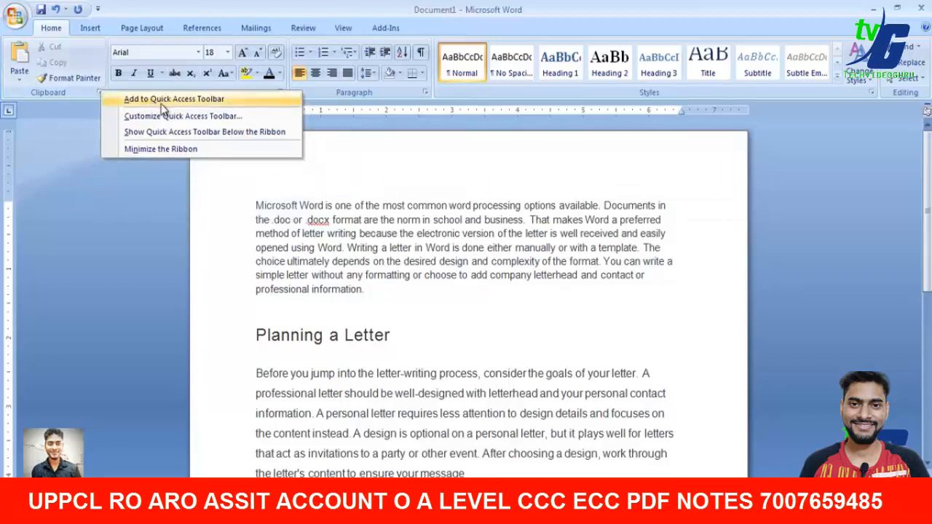
{"action": "left_click", "coordinate": [357, 185]}
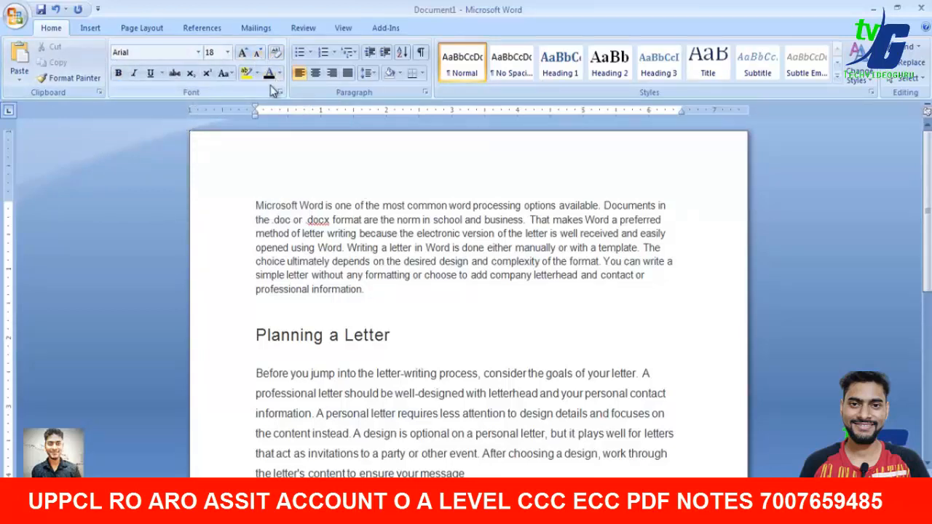
{"action": "left_click", "coordinate": [364, 289]}
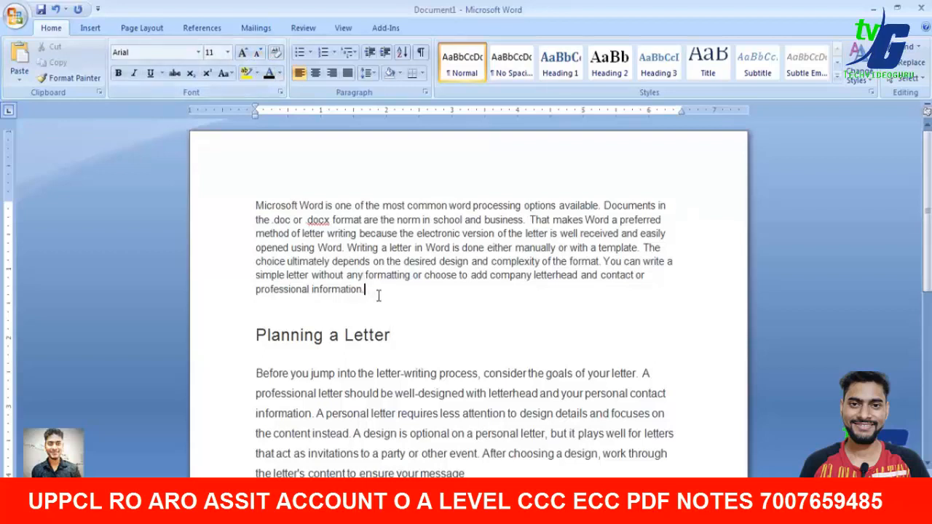
{"action": "left_click_drag", "start_coordinate": [369, 289], "coordinate": [256, 210]}
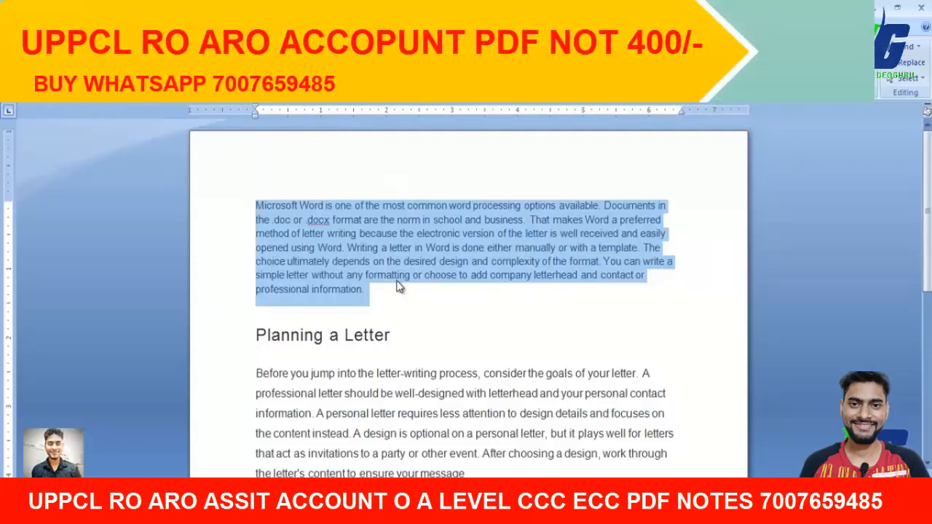
{"action": "left_click", "coordinate": [373, 292]}
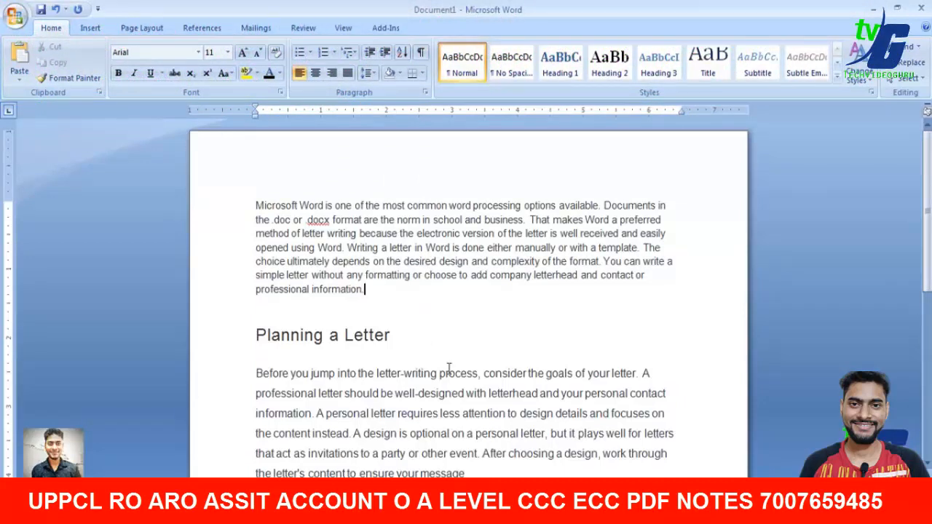
{"action": "key", "text": "shift+Up"}
{"action": "key", "text": "shift+Up"}
{"action": "key", "text": "shift+Up"}
{"action": "key", "text": "shift+Up"}
{"action": "key", "text": "shift+Up"}
{"action": "key", "text": "shift+Up"}
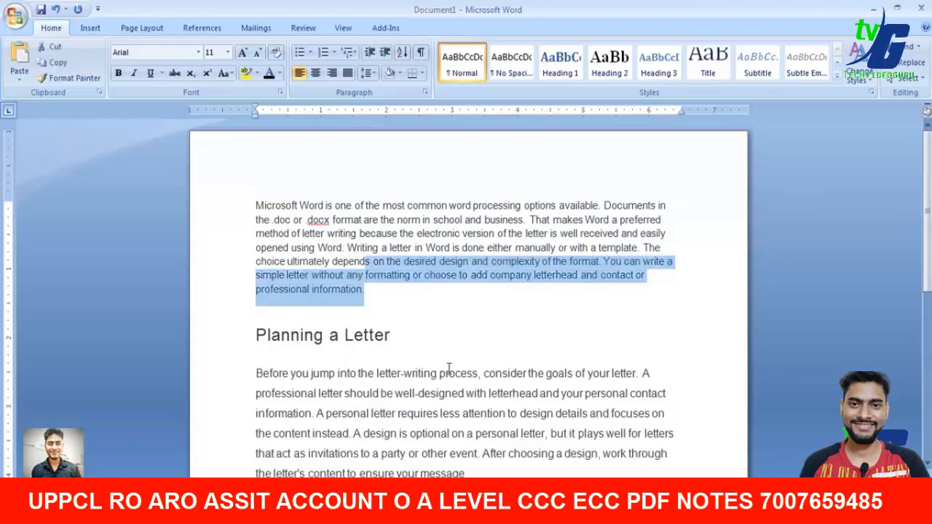
{"action": "key", "text": "shift+Home"}
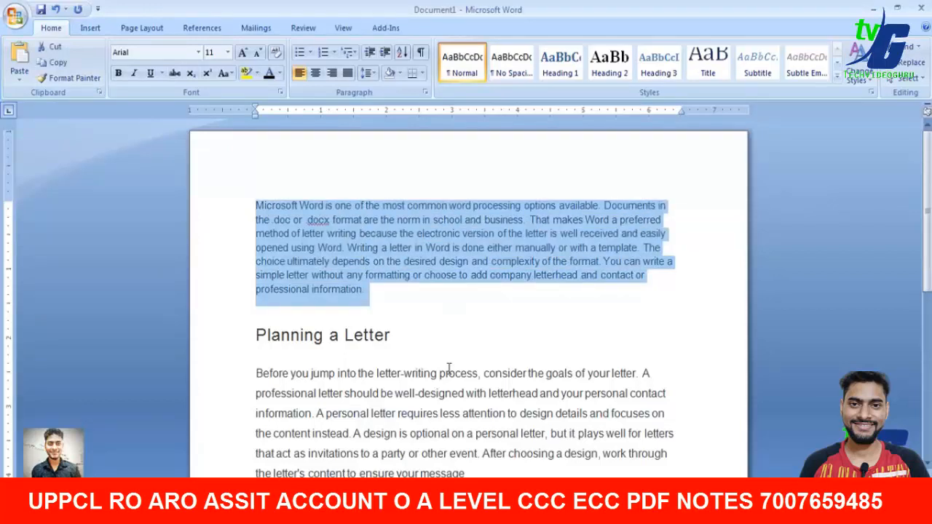
{"action": "left_click", "coordinate": [376, 291]}
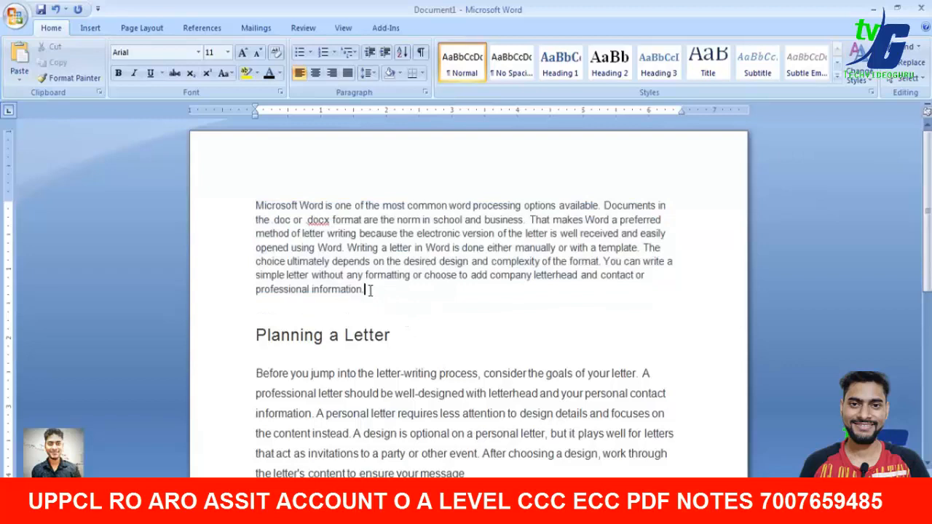
{"action": "left_click_drag", "start_coordinate": [370, 290], "coordinate": [255, 204]}
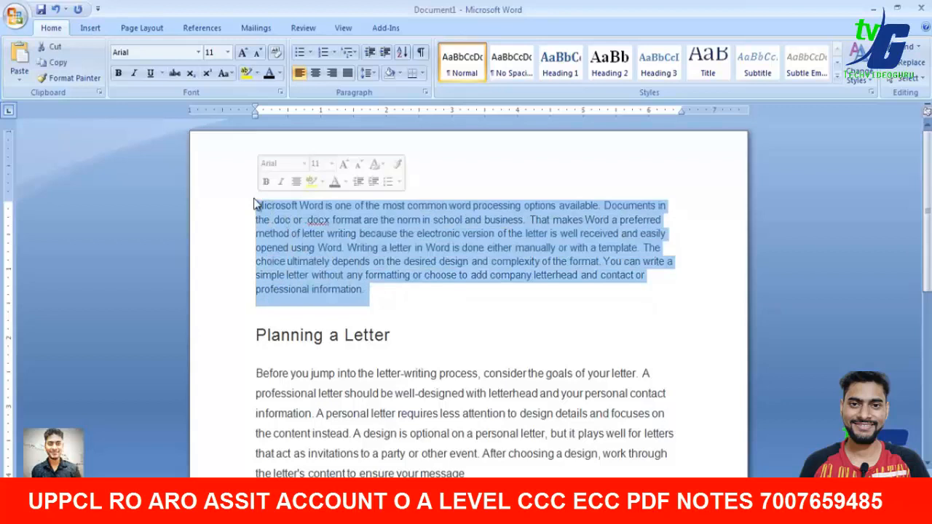
{"action": "left_click", "coordinate": [393, 303]}
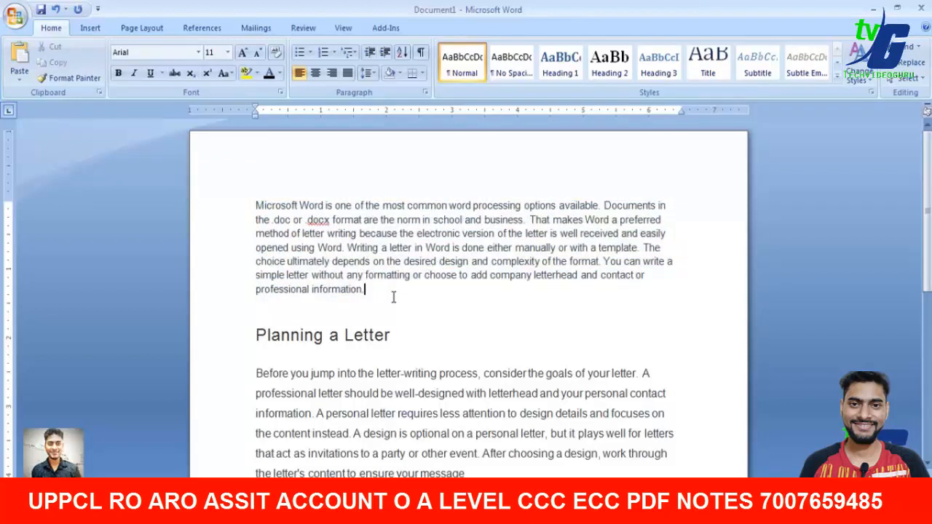
{"action": "left_click_drag", "start_coordinate": [372, 289], "coordinate": [249, 212]}
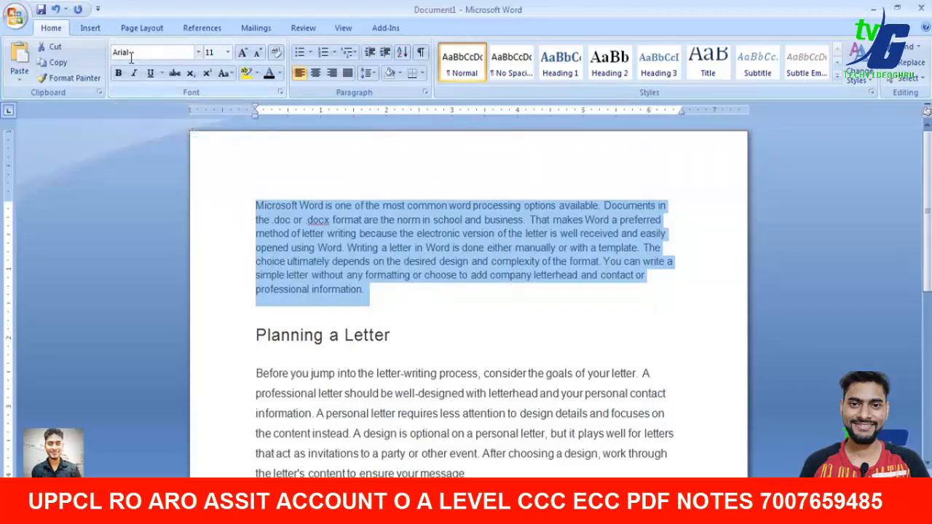
{"action": "key", "text": "ctrl+shift+f"}
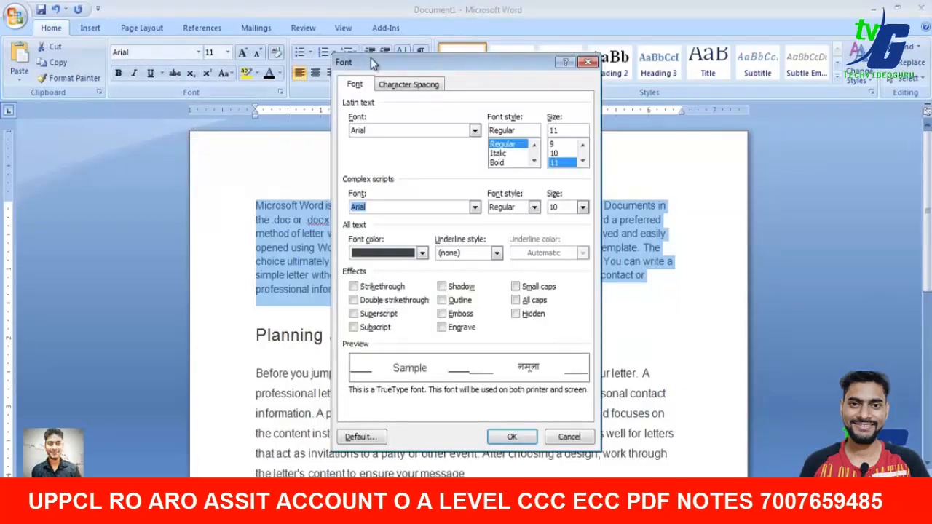
{"action": "left_click_drag", "start_coordinate": [370, 57], "coordinate": [46, 19]}
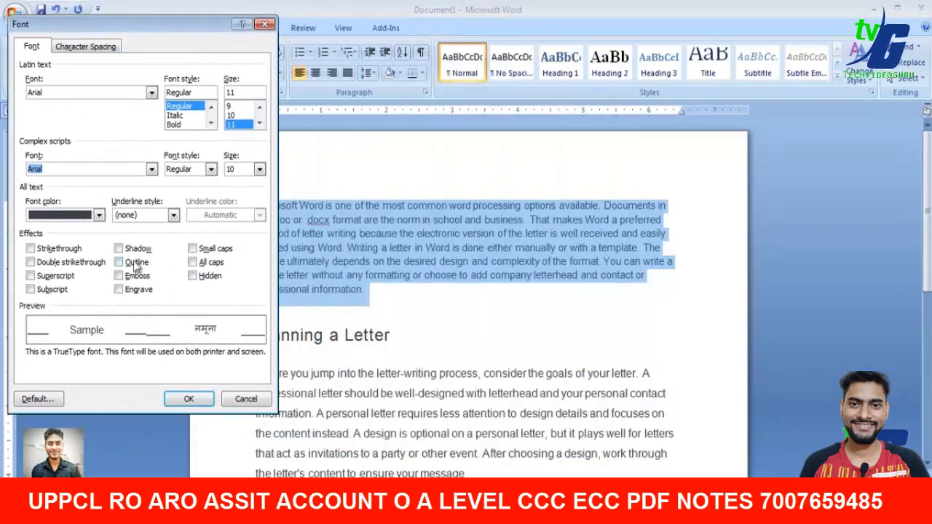
{"action": "left_click", "coordinate": [264, 24]}
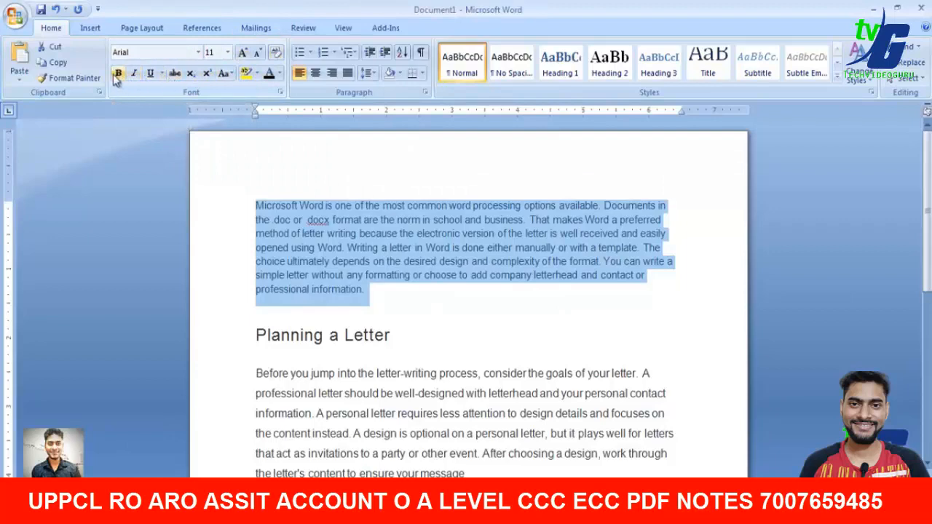
Apply Britannic Bold to the first paragraph from the Font list
{"action": "left_click", "coordinate": [198, 54]}
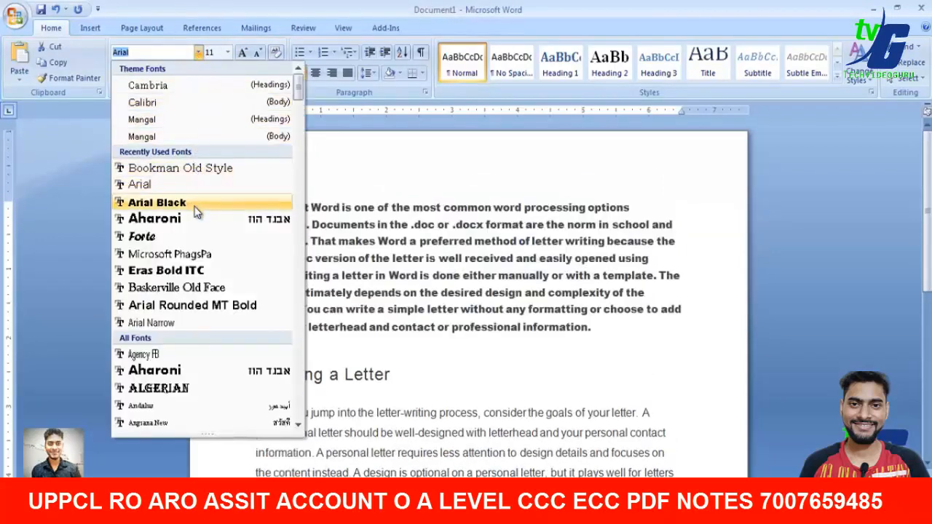
{"action": "scroll", "coordinate": [204, 280], "scroll_direction": "down", "scroll_amount": 5}
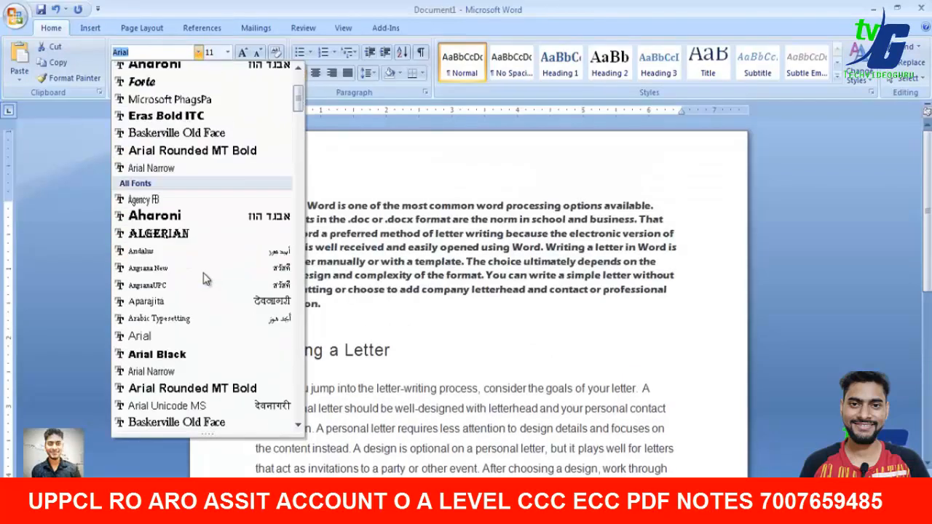
{"action": "scroll", "coordinate": [196, 342], "scroll_direction": "down", "scroll_amount": 2}
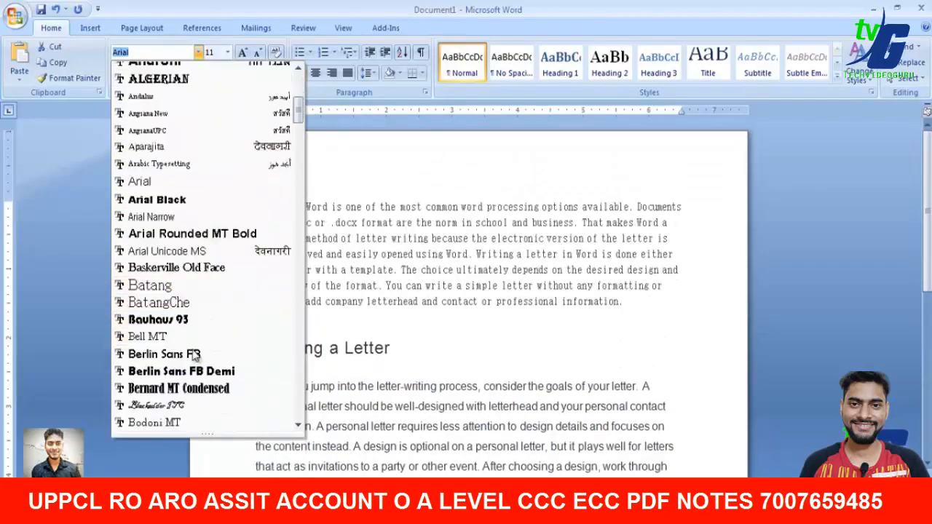
{"action": "scroll", "coordinate": [193, 323], "scroll_direction": "down", "scroll_amount": 3}
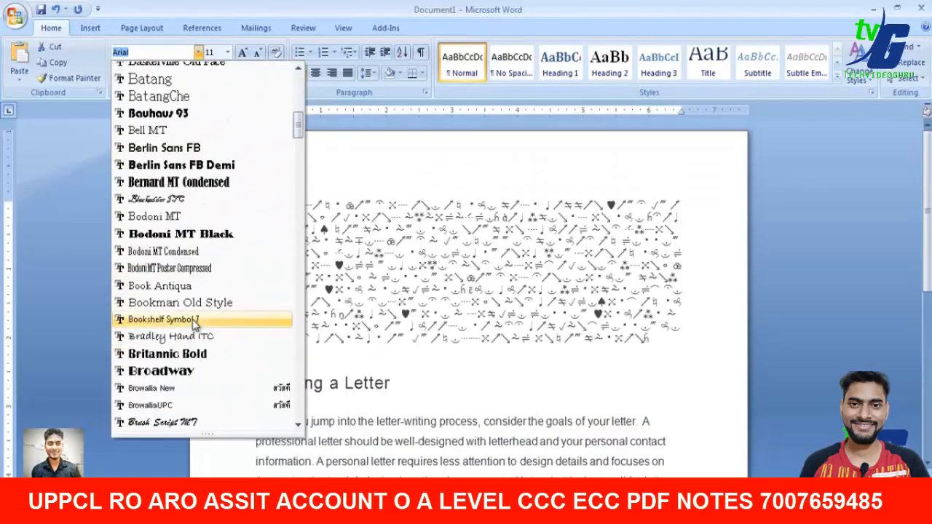
{"action": "scroll", "coordinate": [192, 360], "scroll_direction": "down", "scroll_amount": 4}
{"action": "scroll", "coordinate": [192, 338], "scroll_direction": "down", "scroll_amount": 4}
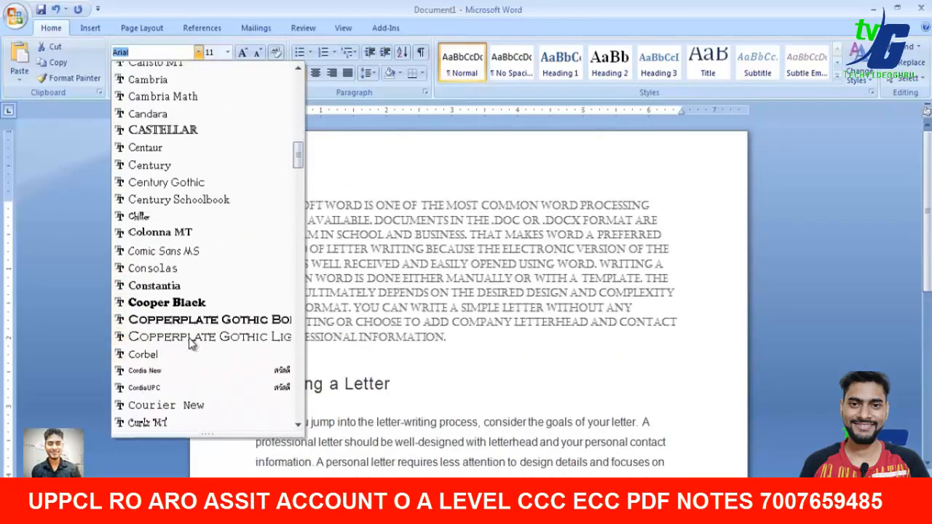
{"action": "scroll", "coordinate": [192, 321], "scroll_direction": "down", "scroll_amount": 5}
{"action": "scroll", "coordinate": [187, 354], "scroll_direction": "down", "scroll_amount": 4}
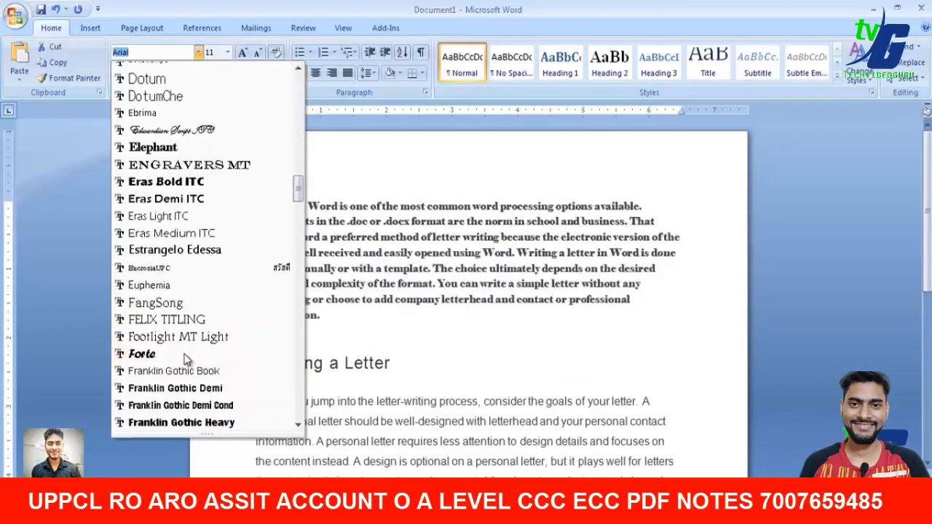
{"action": "scroll", "coordinate": [187, 357], "scroll_direction": "down", "scroll_amount": 3}
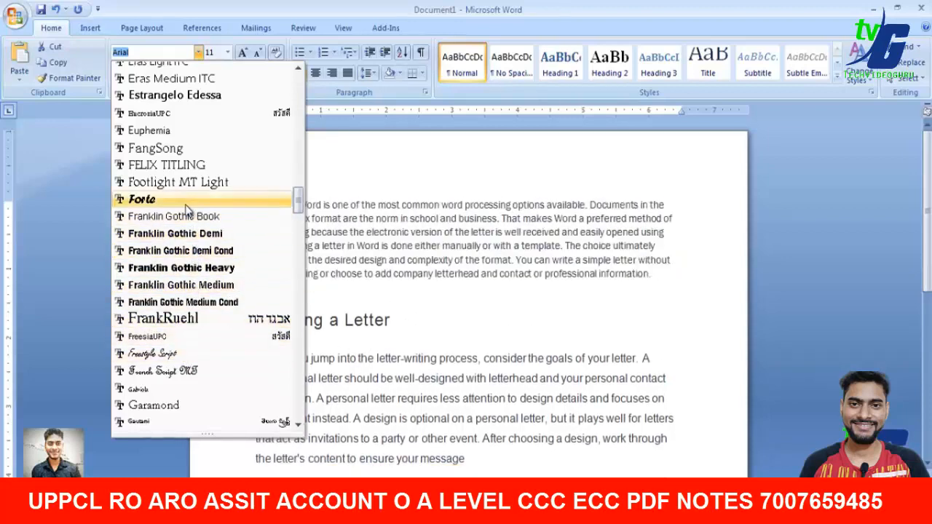
{"action": "scroll", "coordinate": [187, 209], "scroll_direction": "down", "scroll_amount": 7}
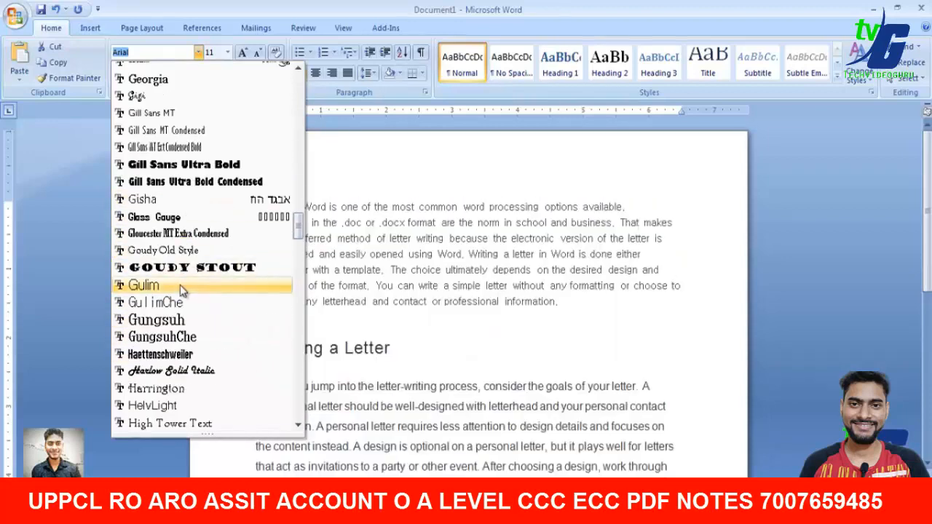
{"action": "scroll", "coordinate": [187, 284], "scroll_direction": "down", "scroll_amount": 3}
{"action": "scroll", "coordinate": [172, 332], "scroll_direction": "down", "scroll_amount": 9}
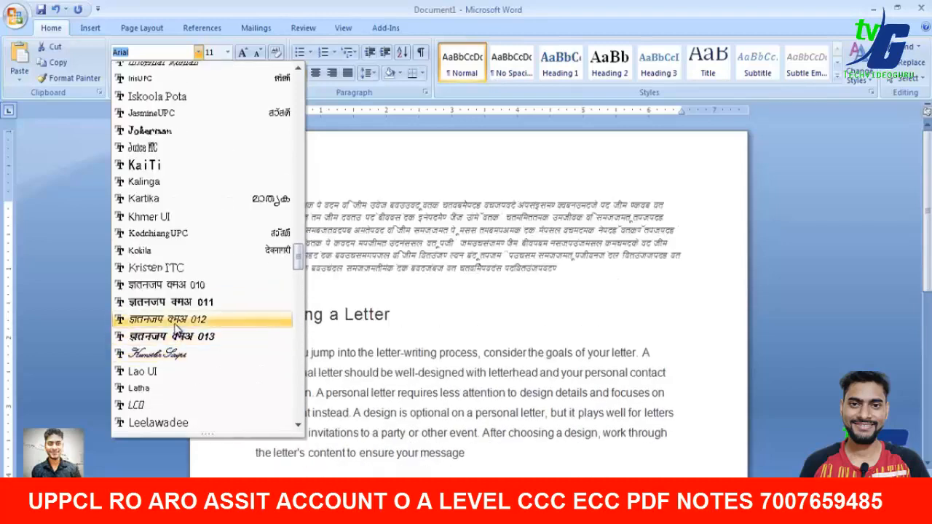
{"action": "scroll", "coordinate": [182, 311], "scroll_direction": "down", "scroll_amount": 5}
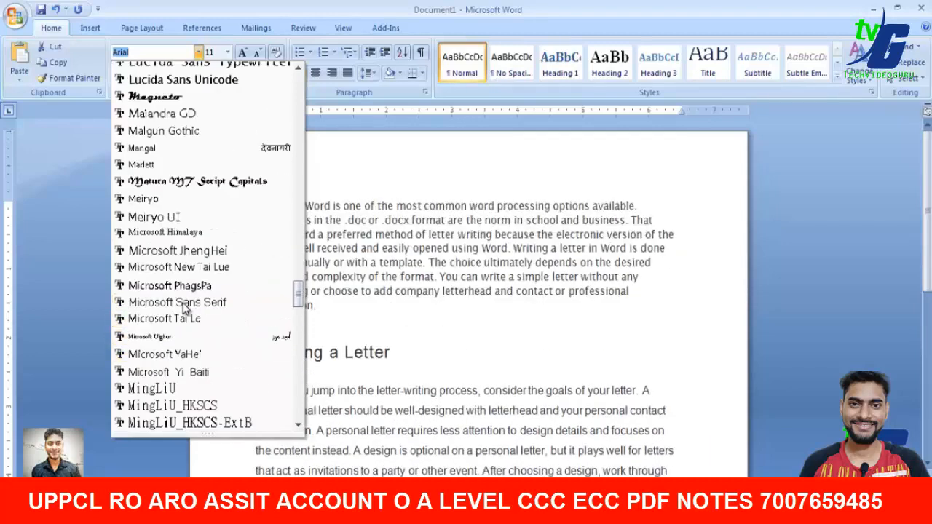
{"action": "scroll", "coordinate": [195, 277], "scroll_direction": "down", "scroll_amount": 6}
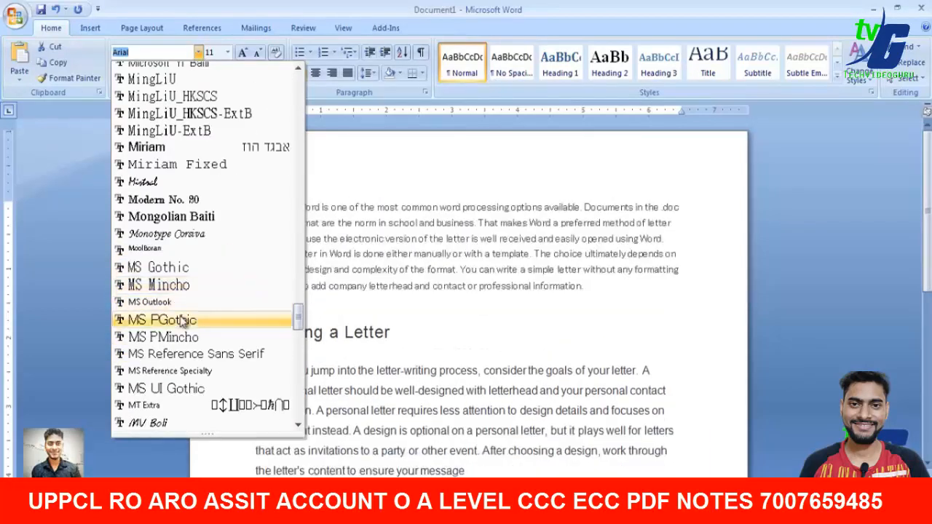
{"action": "scroll", "coordinate": [189, 313], "scroll_direction": "up", "scroll_amount": 20}
{"action": "scroll", "coordinate": [179, 153], "scroll_direction": "up", "scroll_amount": 20}
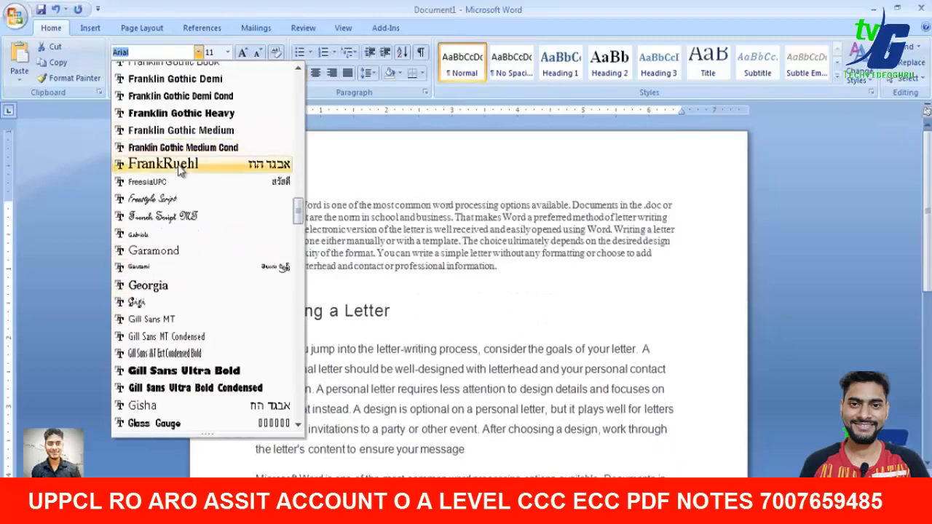
{"action": "scroll", "coordinate": [176, 183], "scroll_direction": "up", "scroll_amount": 6}
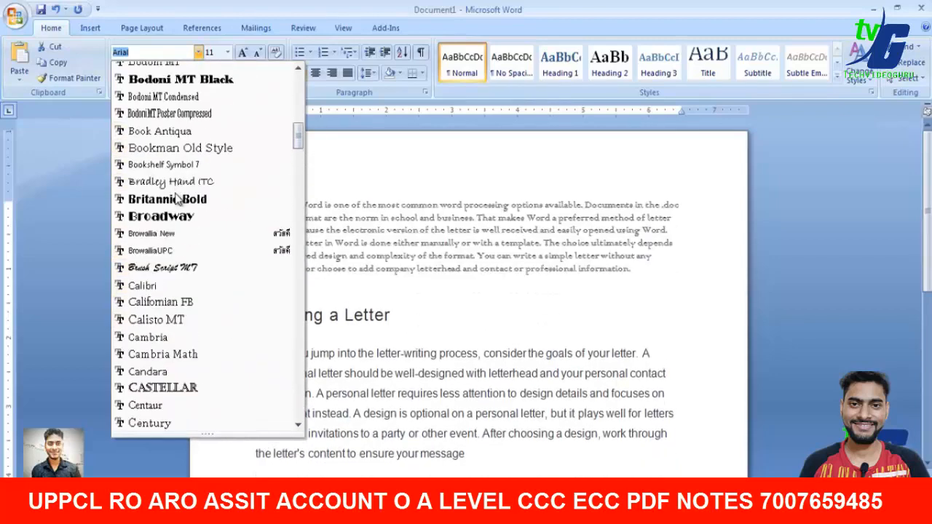
{"action": "left_click", "coordinate": [175, 199]}
{"action": "left_click", "coordinate": [457, 273]}
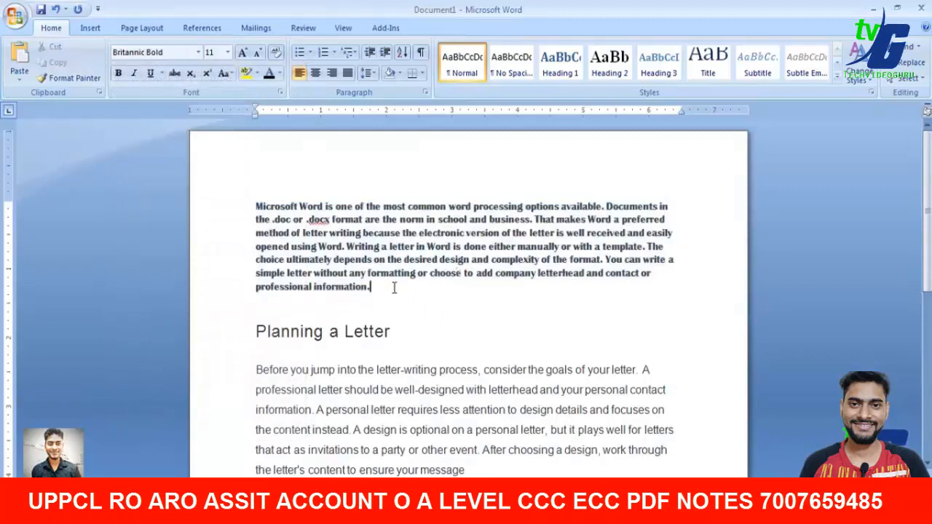
Reselect the first paragraph and change its font to Arial Black
{"action": "left_click_drag", "start_coordinate": [394, 287], "coordinate": [255, 207]}
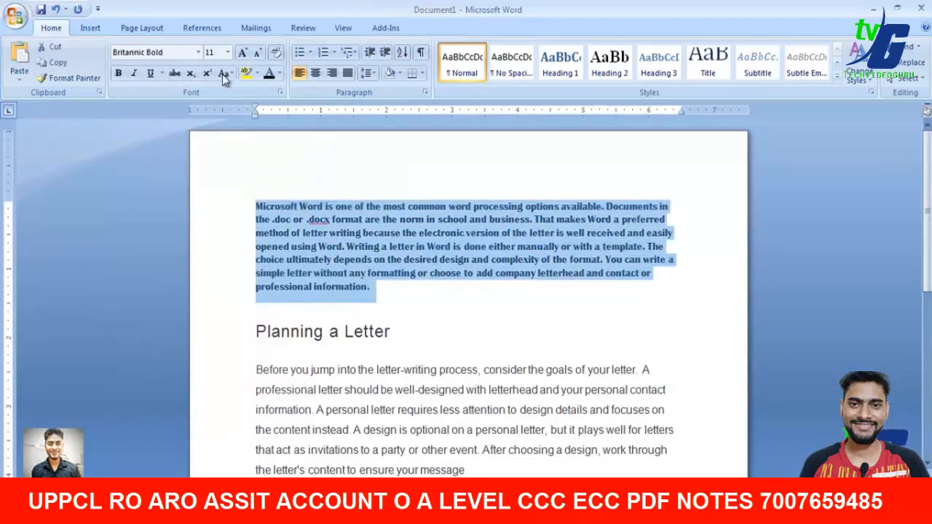
{"action": "left_click", "coordinate": [198, 52]}
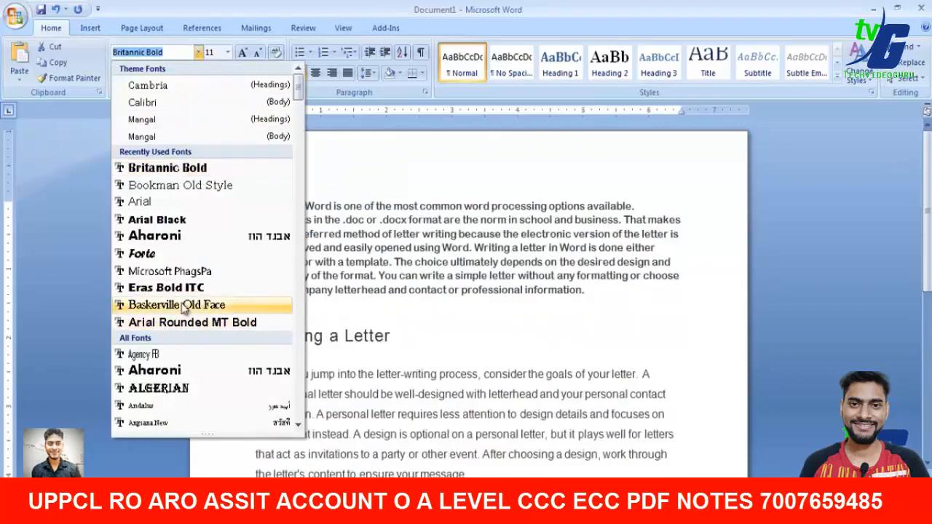
{"action": "scroll", "coordinate": [184, 309], "scroll_direction": "down", "scroll_amount": 5}
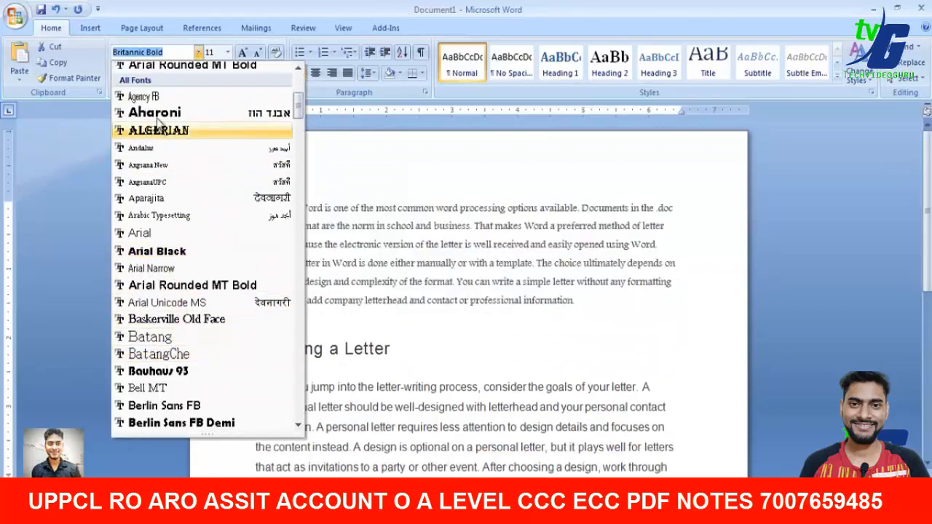
{"action": "left_click", "coordinate": [156, 252]}
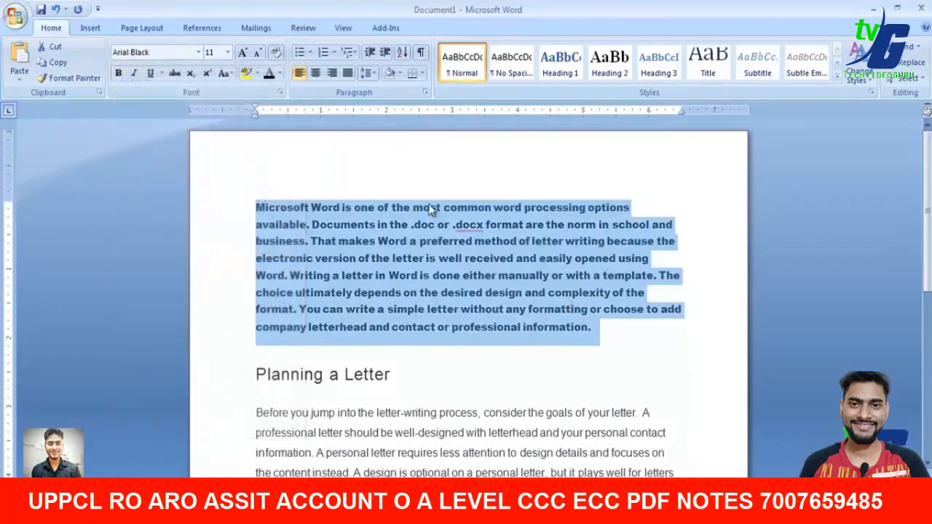
{"action": "left_click", "coordinate": [227, 52]}
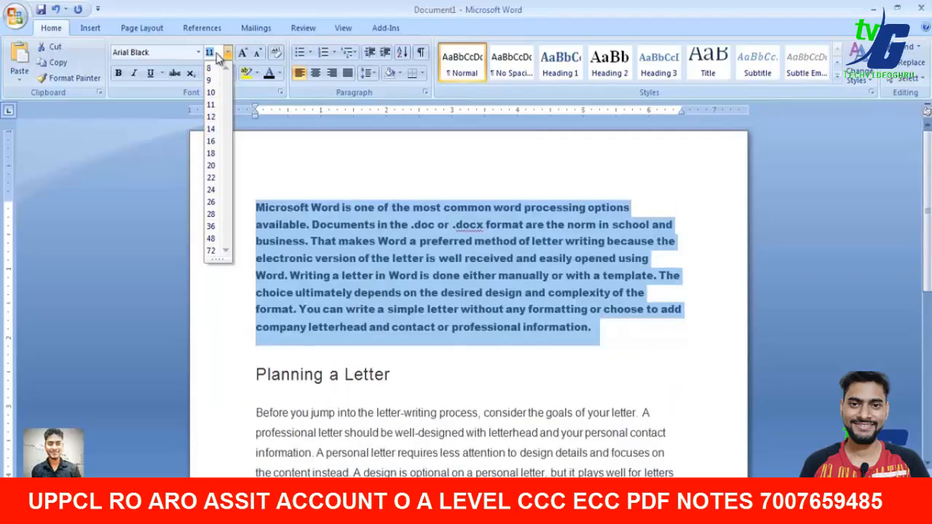
{"action": "left_click", "coordinate": [211, 94]}
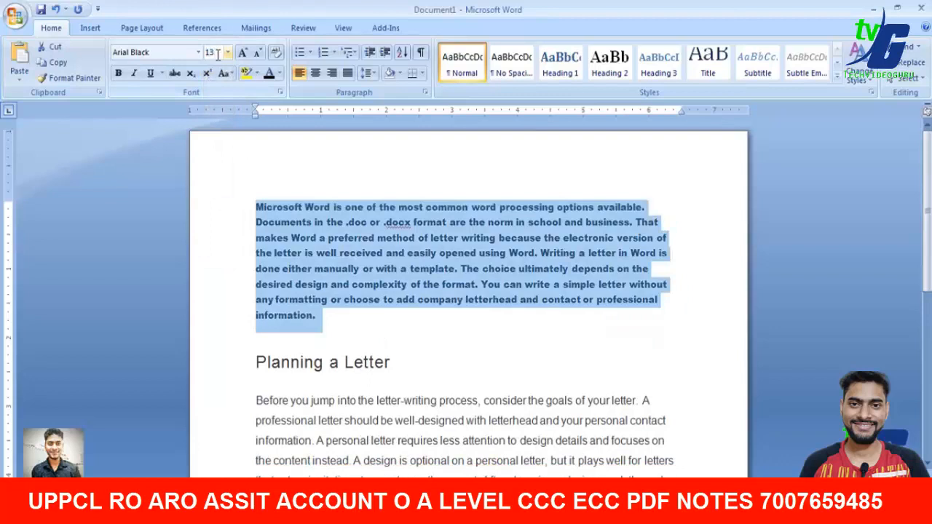
{"action": "key", "text": "Return"}
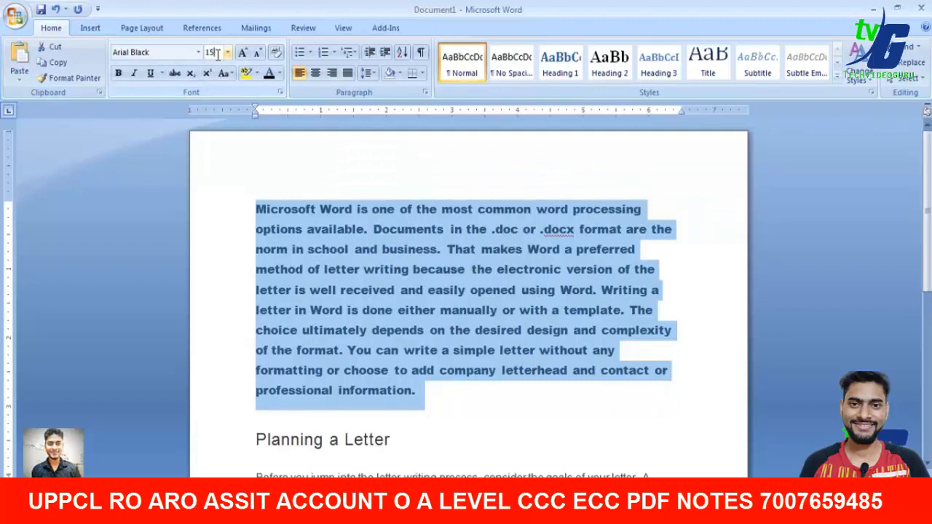
{"action": "key", "text": "Return"}
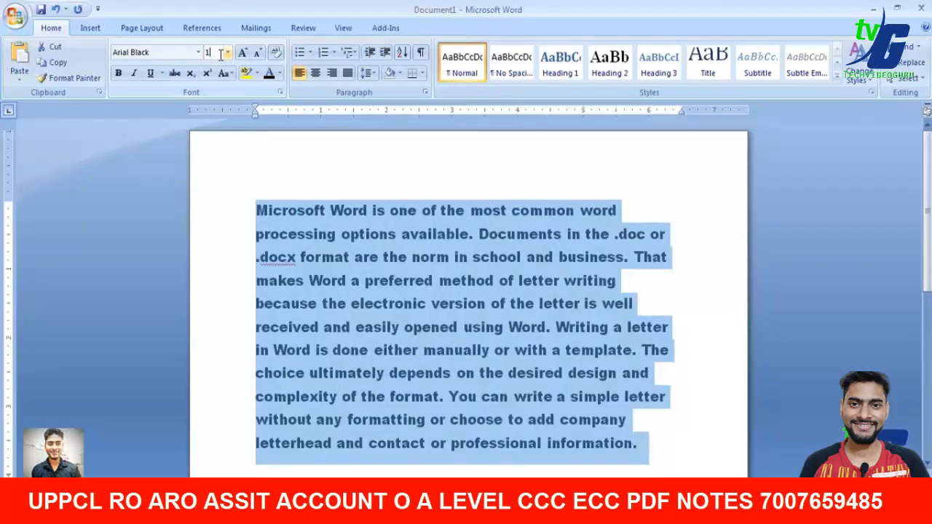
{"action": "key", "text": "Return"}
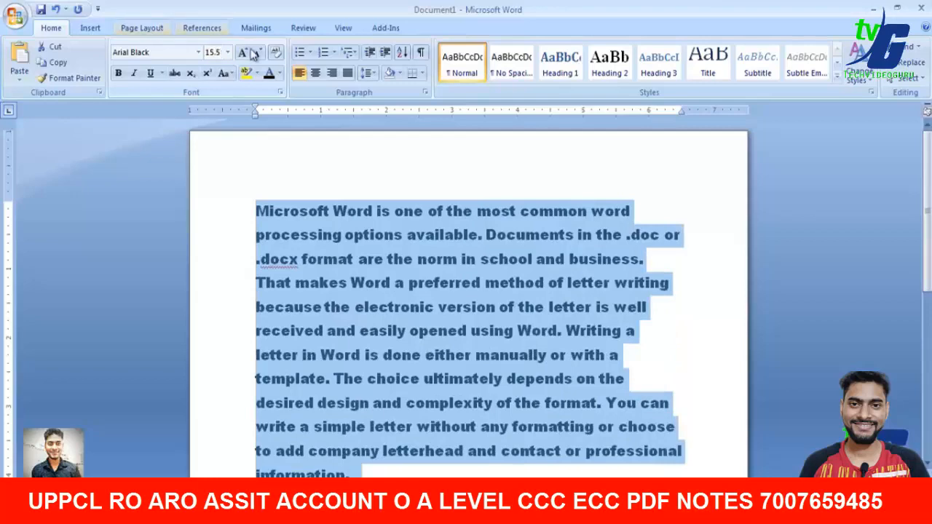
{"action": "left_click", "coordinate": [227, 52]}
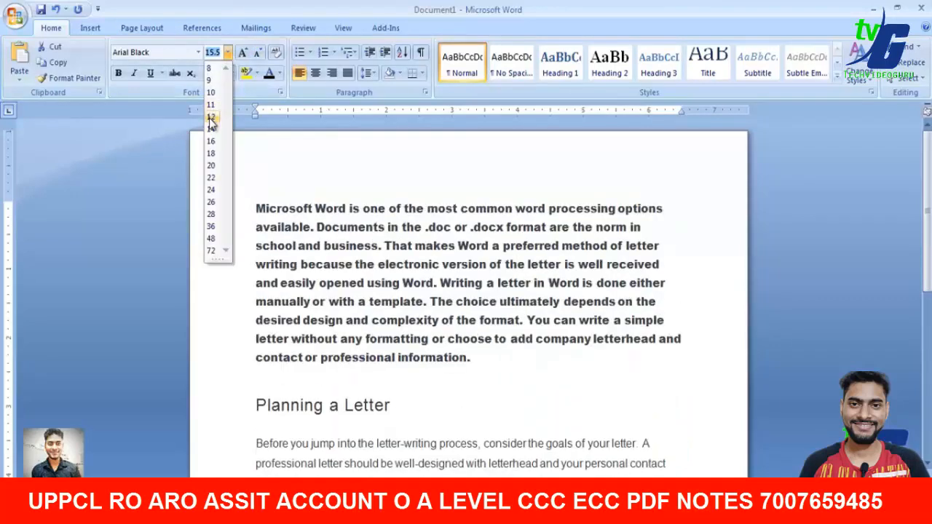
{"action": "left_click", "coordinate": [212, 104]}
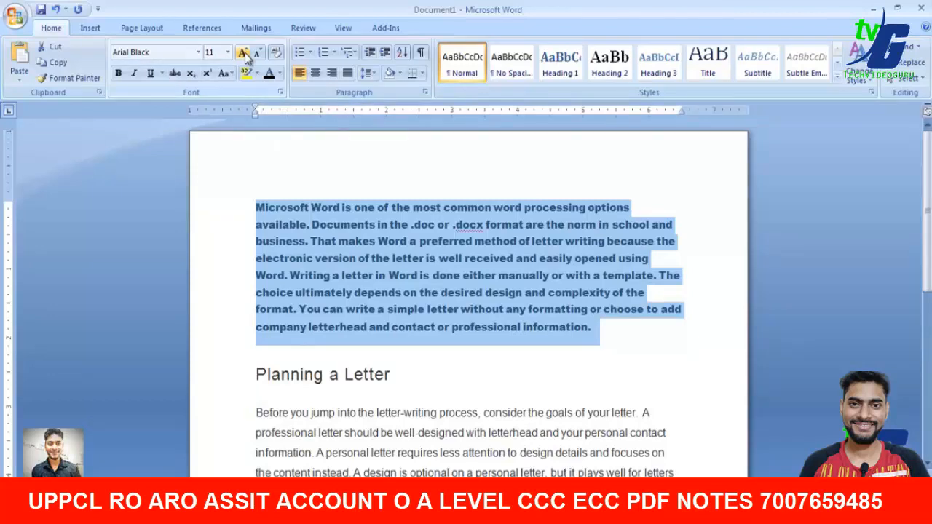
{"action": "left_click", "coordinate": [308, 274]}
{"action": "left_click_drag", "start_coordinate": [256, 207], "coordinate": [591, 328]}
{"action": "left_click", "coordinate": [477, 259]}
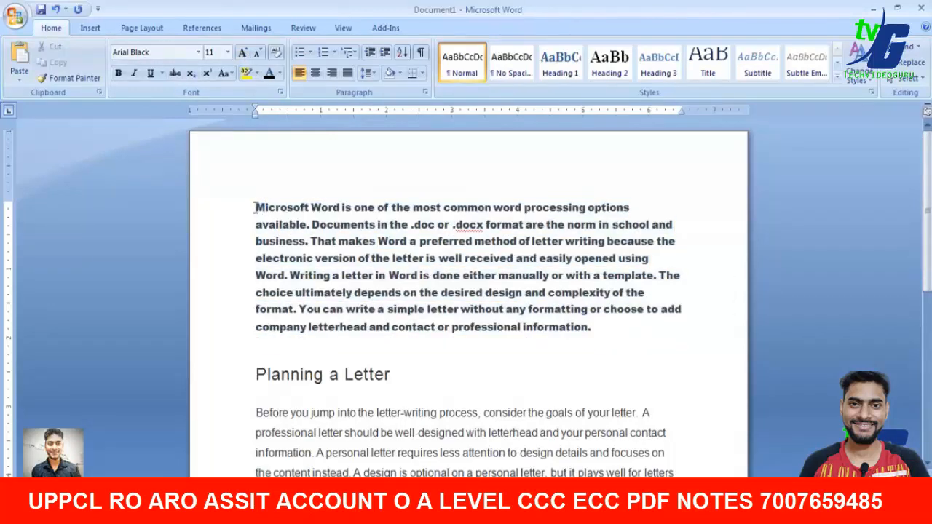
{"action": "left_click_drag", "start_coordinate": [254, 208], "coordinate": [345, 211]}
{"action": "left_click", "coordinate": [243, 55]}
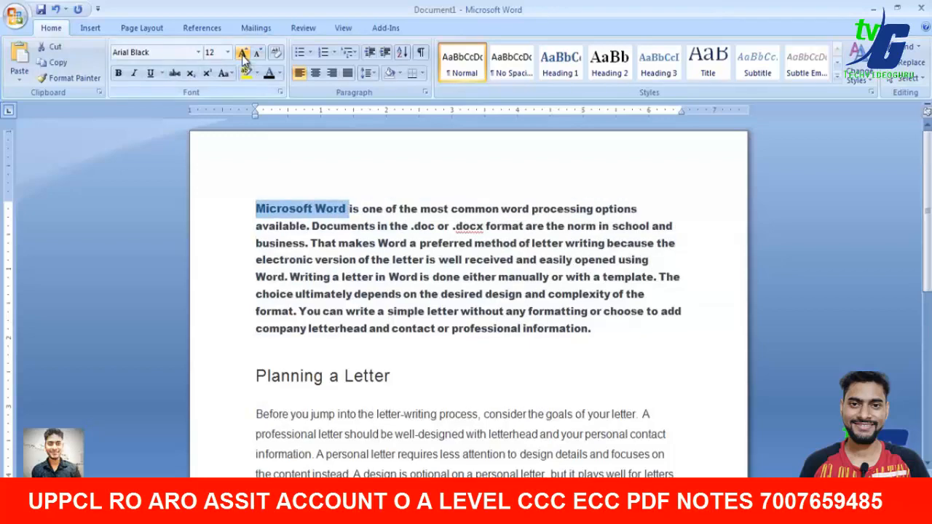
{"action": "left_click", "coordinate": [242, 55]}
{"action": "left_click", "coordinate": [242, 55]}
{"action": "left_click", "coordinate": [242, 55]}
{"action": "left_click", "coordinate": [242, 54]}
{"action": "left_click", "coordinate": [242, 55]}
{"action": "left_click", "coordinate": [243, 55]}
{"action": "left_click", "coordinate": [242, 55]}
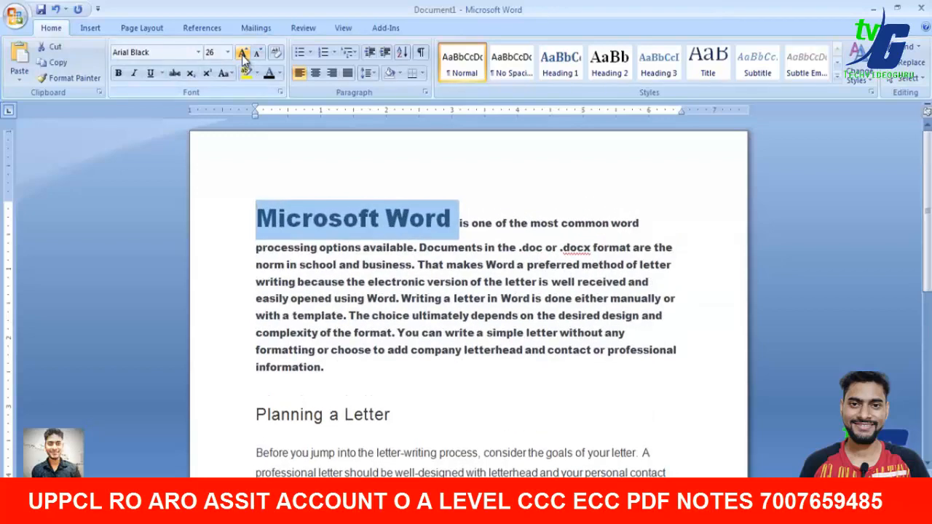
{"action": "left_click", "coordinate": [259, 54]}
{"action": "left_click", "coordinate": [259, 54]}
{"action": "left_click", "coordinate": [259, 54]}
{"action": "left_click", "coordinate": [259, 54]}
{"action": "left_click", "coordinate": [259, 54]}
{"action": "left_click", "coordinate": [259, 53]}
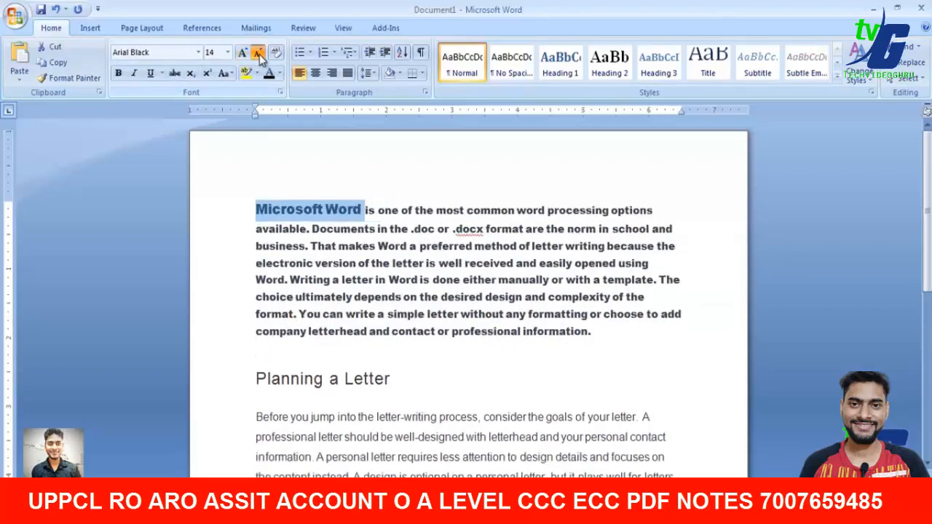
{"action": "left_click", "coordinate": [259, 54]}
{"action": "left_click", "coordinate": [259, 54]}
{"action": "left_click", "coordinate": [499, 273]}
{"action": "left_click_drag", "start_coordinate": [595, 329], "coordinate": [255, 207]}
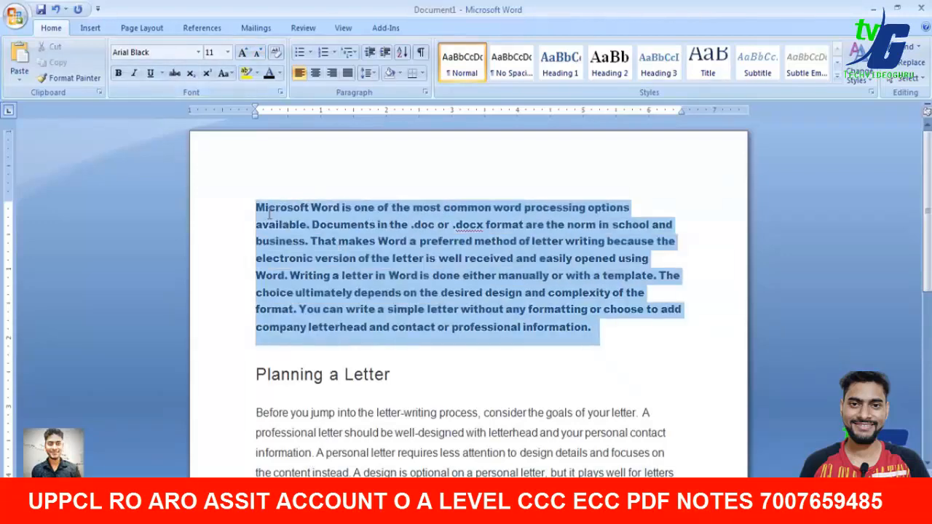
{"action": "left_click", "coordinate": [243, 55]}
{"action": "left_click", "coordinate": [243, 55]}
{"action": "left_click", "coordinate": [243, 54]}
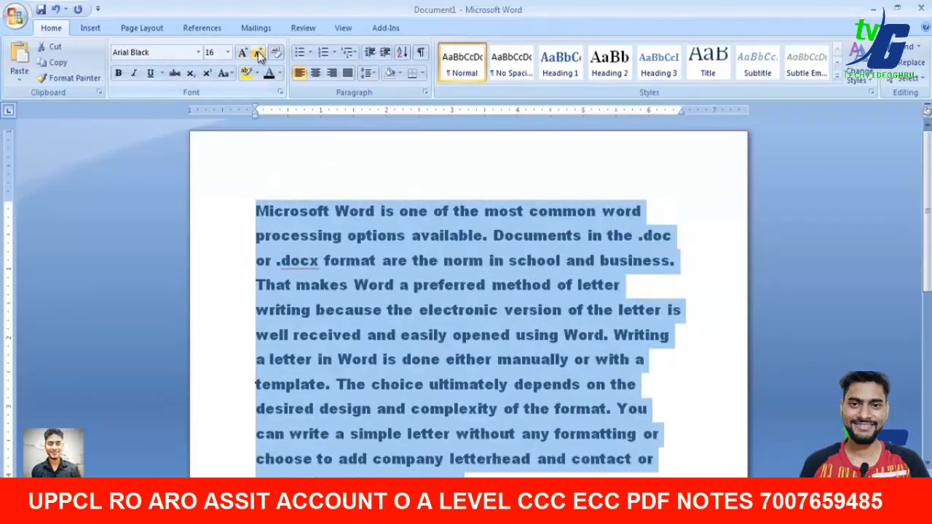
{"action": "left_click", "coordinate": [259, 55]}
{"action": "left_click", "coordinate": [259, 54]}
{"action": "left_click", "coordinate": [259, 55]}
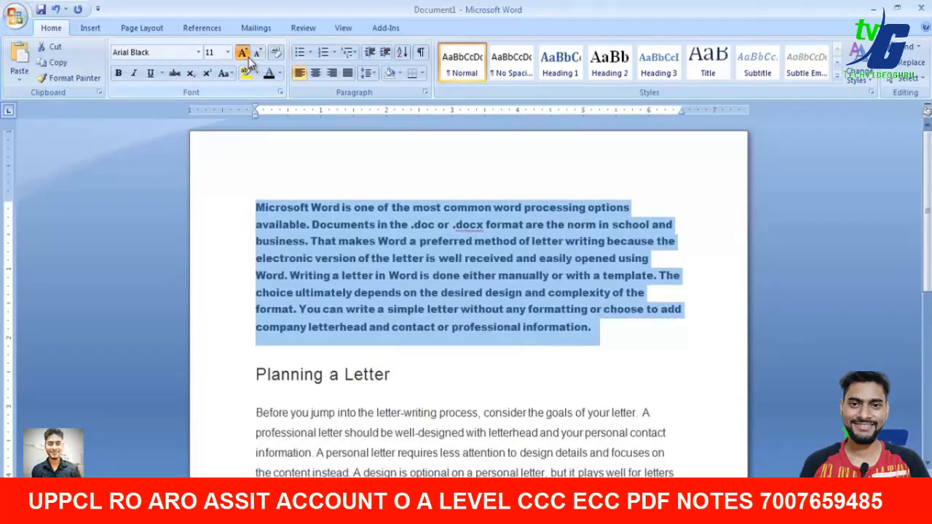
{"action": "left_click", "coordinate": [242, 55]}
{"action": "left_click", "coordinate": [258, 54]}
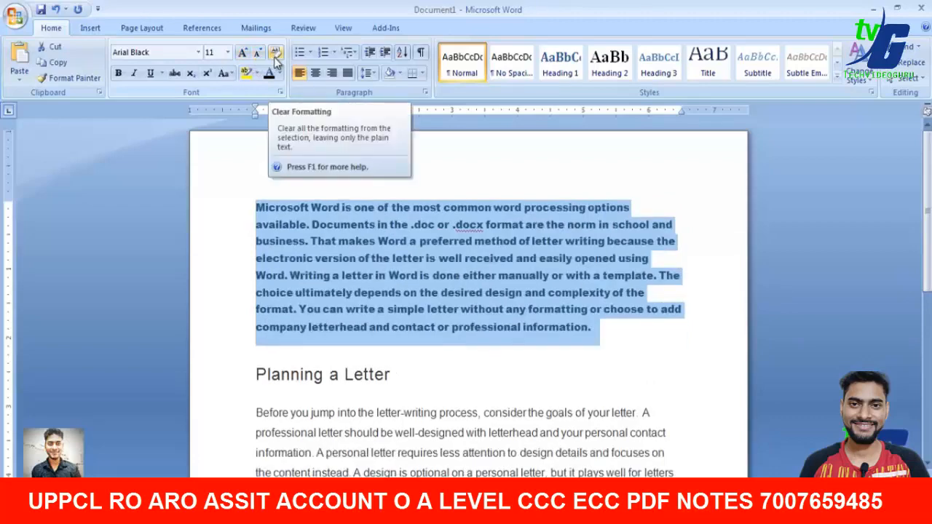
Clear the first paragraph's Arial Black formatting back to Calibri (Body) 11 pt and reselect it
{"action": "left_click", "coordinate": [274, 57]}
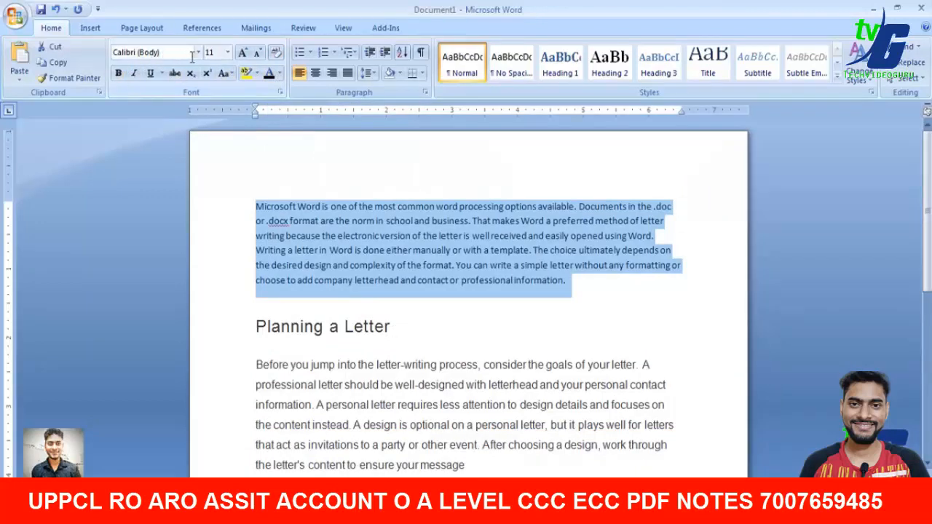
{"action": "left_click", "coordinate": [257, 207]}
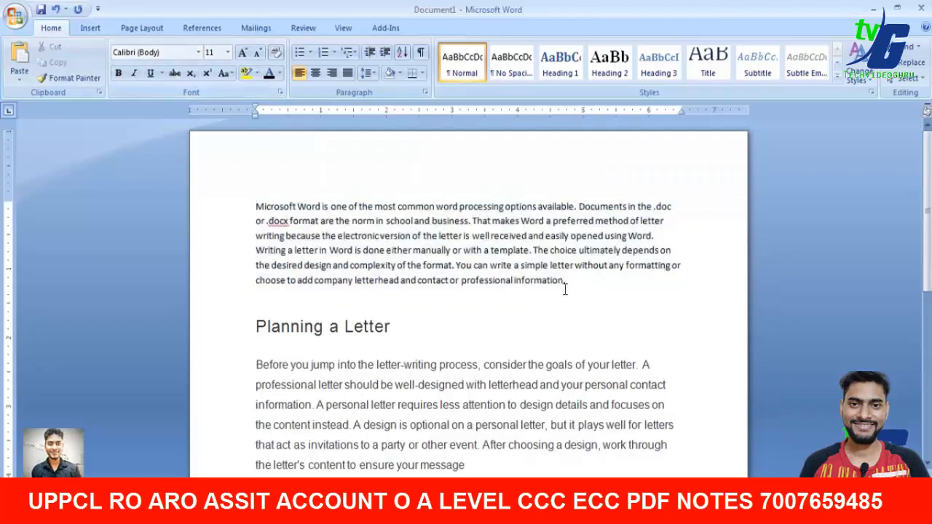
{"action": "left_click_drag", "start_coordinate": [566, 286], "coordinate": [266, 207]}
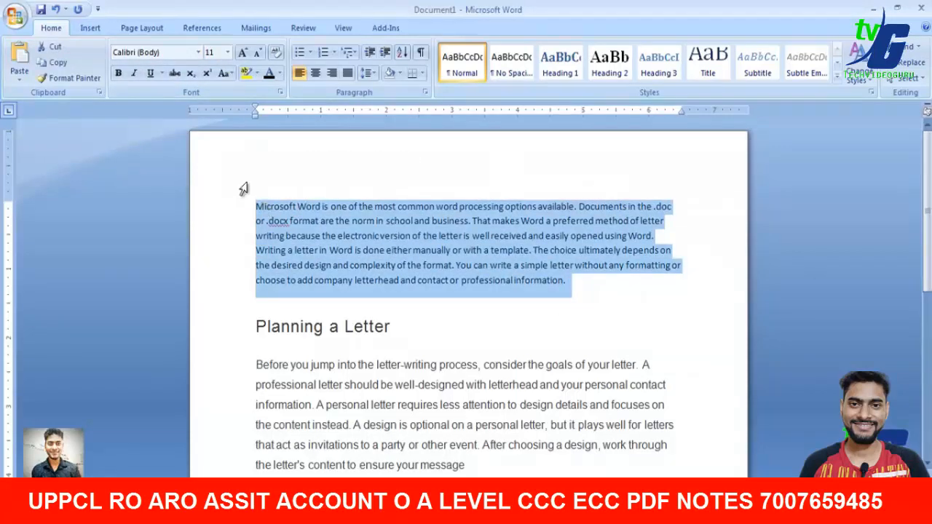
Make the first paragraph bold and italic
{"action": "left_click", "coordinate": [123, 77]}
{"action": "left_click", "coordinate": [123, 77]}
{"action": "left_click", "coordinate": [123, 77]}
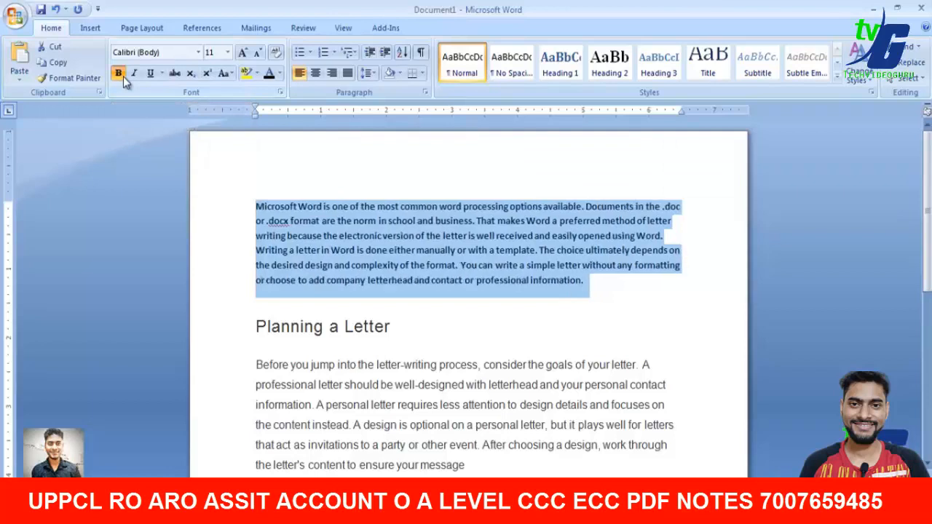
{"action": "left_click", "coordinate": [203, 255]}
{"action": "left_click", "coordinate": [590, 265]}
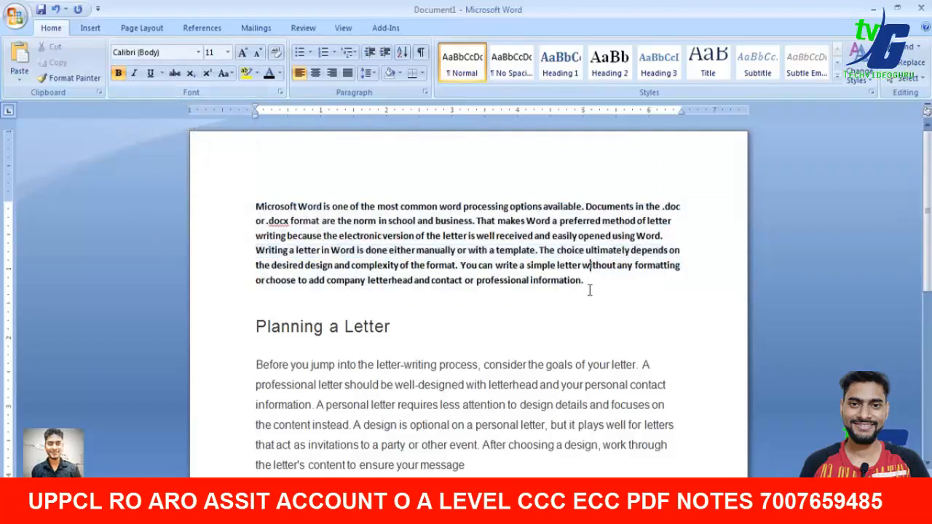
{"action": "left_click_drag", "start_coordinate": [251, 360], "coordinate": [466, 466]}
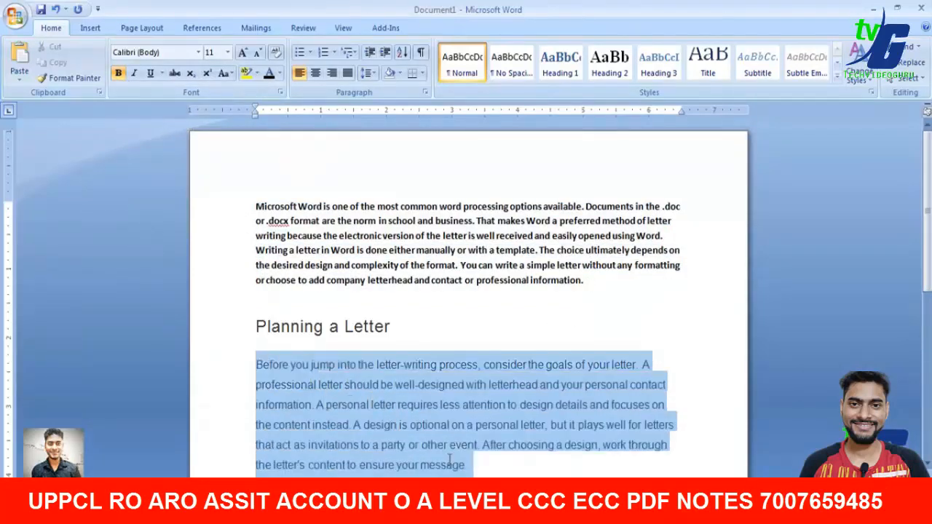
{"action": "left_click", "coordinate": [583, 266]}
{"action": "left_click_drag", "start_coordinate": [587, 282], "coordinate": [256, 206]}
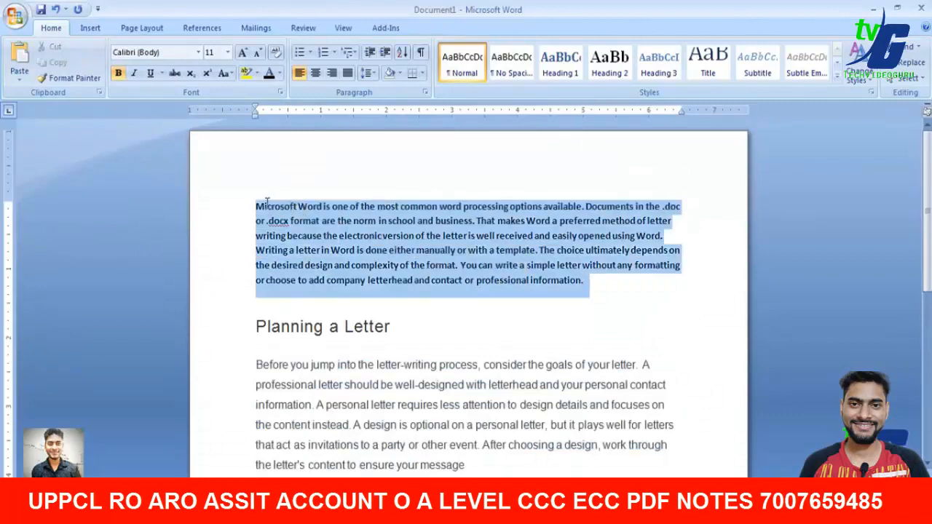
{"action": "left_click", "coordinate": [133, 73]}
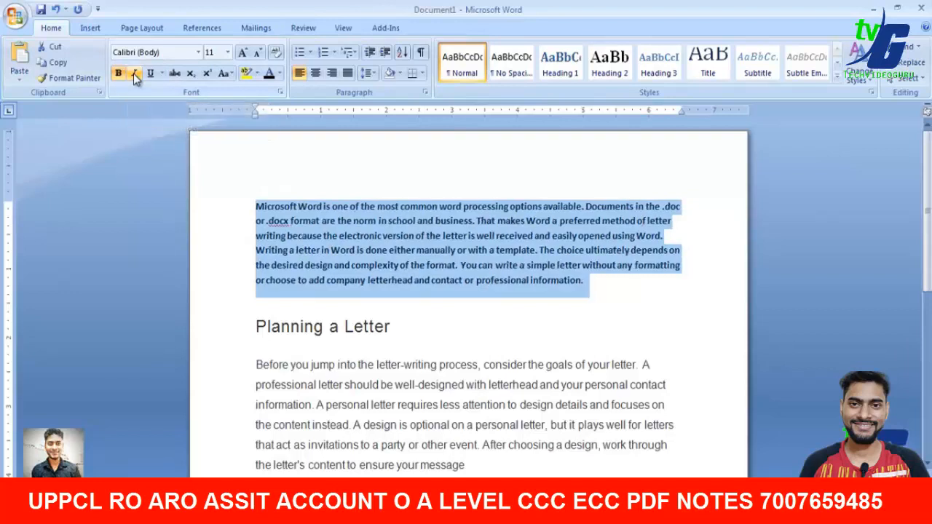
Make the 'Planning a Letter' heading italic and bold
{"action": "left_click", "coordinate": [219, 252]}
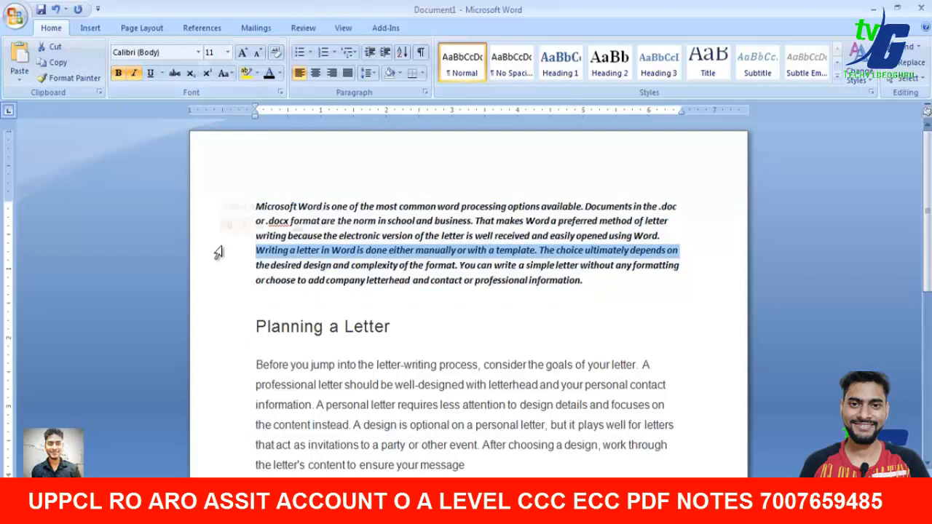
{"action": "left_click_drag", "start_coordinate": [254, 332], "coordinate": [397, 332]}
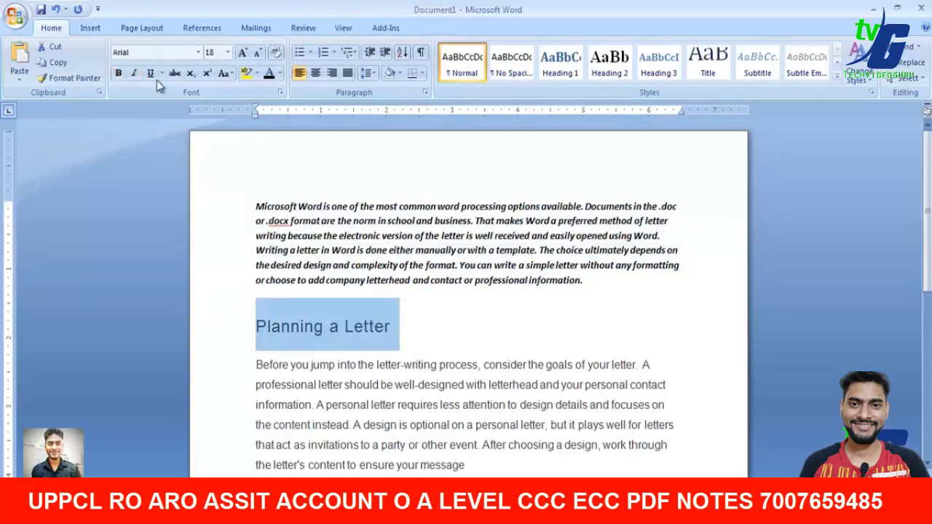
{"action": "left_click", "coordinate": [134, 74]}
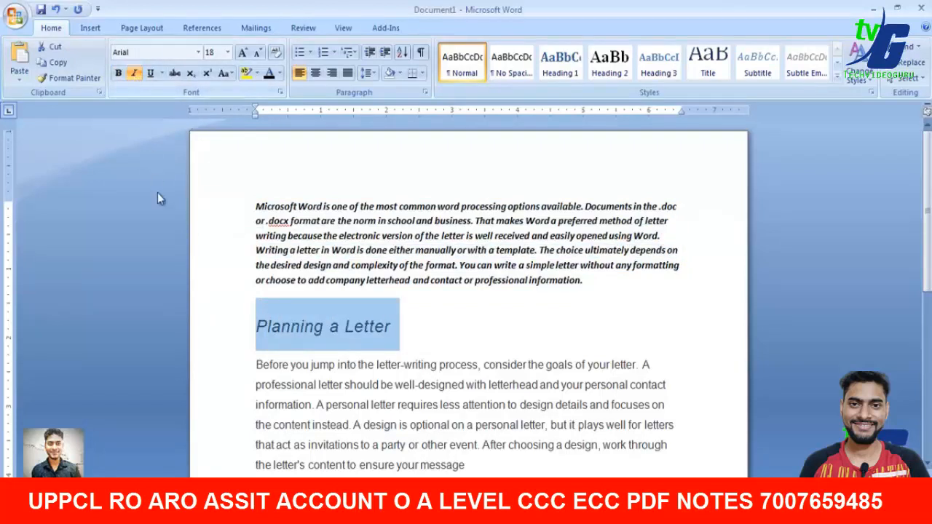
{"action": "left_click", "coordinate": [120, 73]}
{"action": "left_click", "coordinate": [209, 208]}
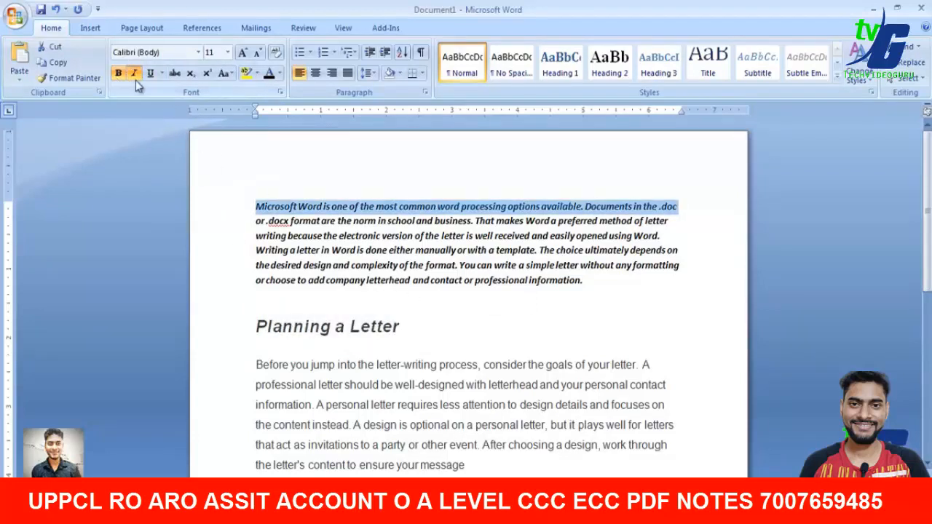
{"action": "left_click_drag", "start_coordinate": [254, 208], "coordinate": [581, 285]}
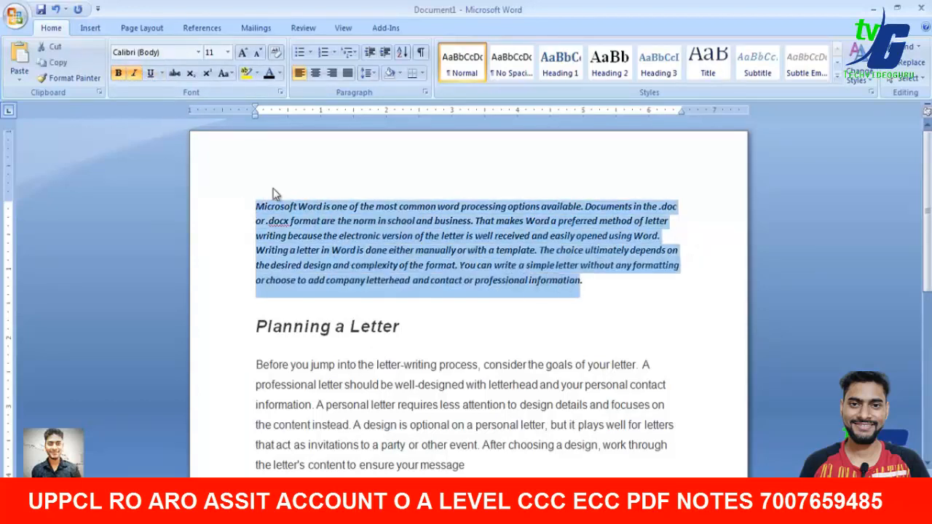
Underline the first paragraph and the 'Planning a Letter' heading
{"action": "left_click", "coordinate": [150, 75]}
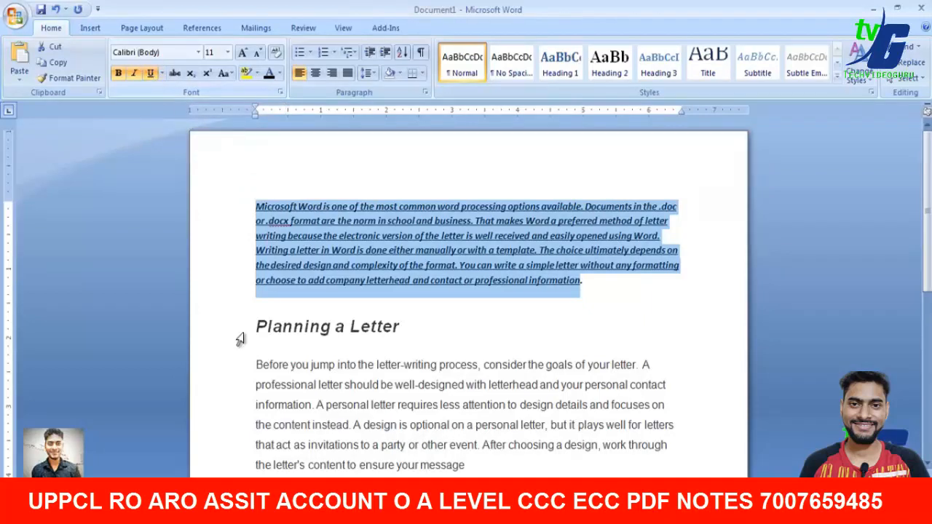
{"action": "left_click", "coordinate": [240, 338]}
{"action": "left_click", "coordinate": [151, 73]}
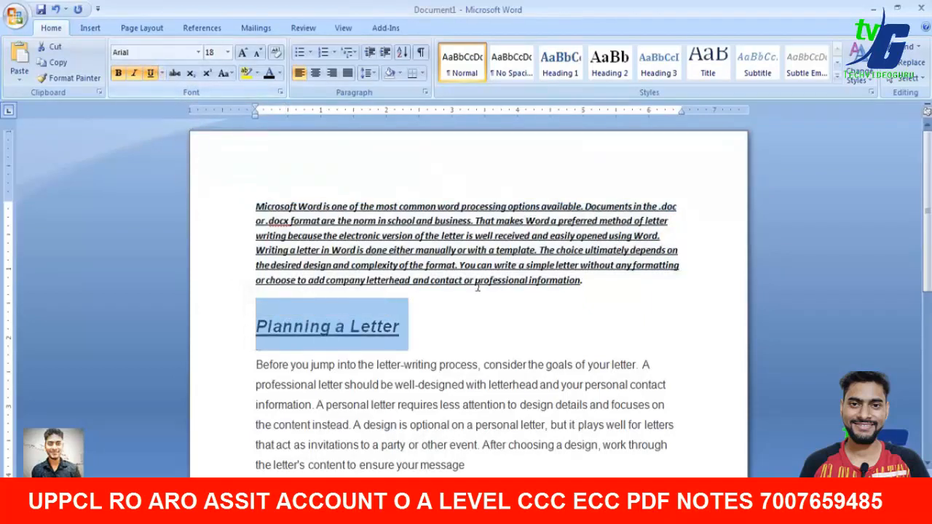
{"action": "left_click", "coordinate": [478, 287]}
Strike through the first paragraph and the 'Planning a Letter' heading
{"action": "left_click_drag", "start_coordinate": [249, 201], "coordinate": [602, 289]}
{"action": "left_click", "coordinate": [632, 332]}
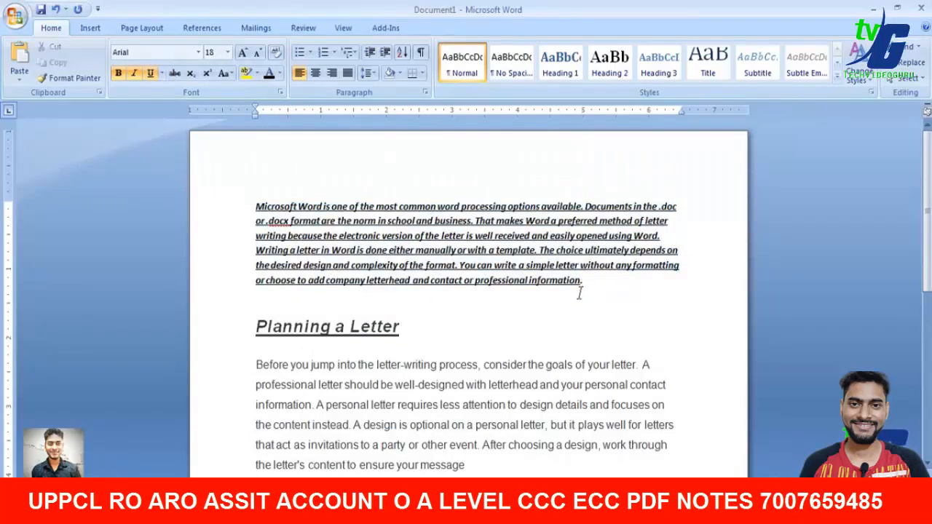
{"action": "left_click_drag", "start_coordinate": [580, 291], "coordinate": [240, 193]}
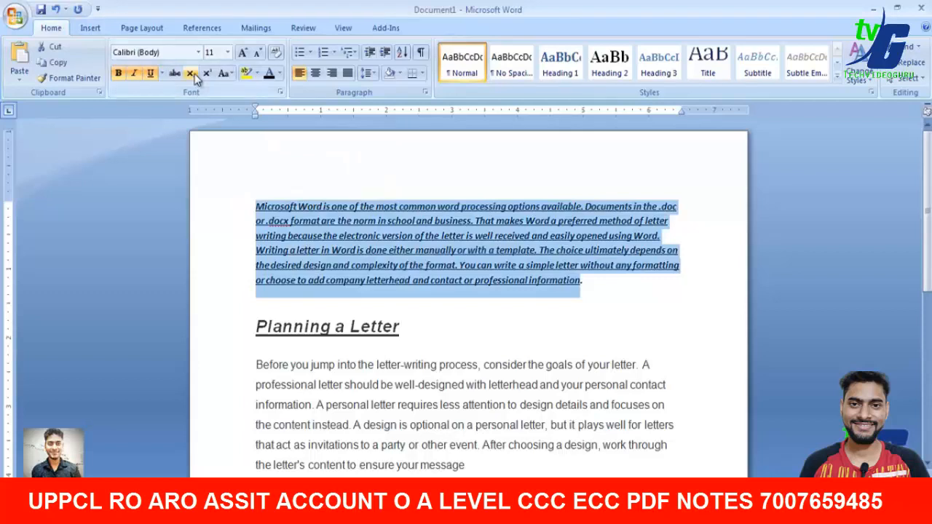
{"action": "left_click", "coordinate": [175, 75]}
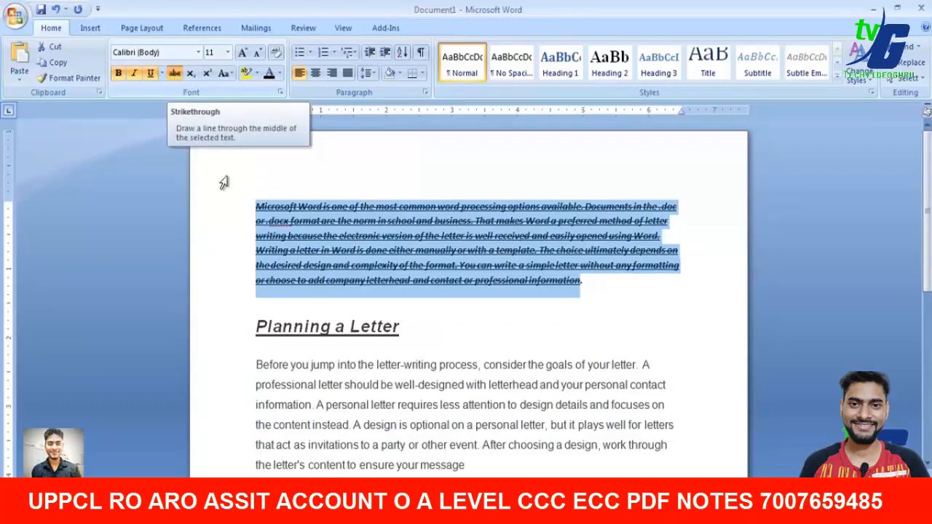
{"action": "left_click_drag", "start_coordinate": [430, 331], "coordinate": [264, 318]}
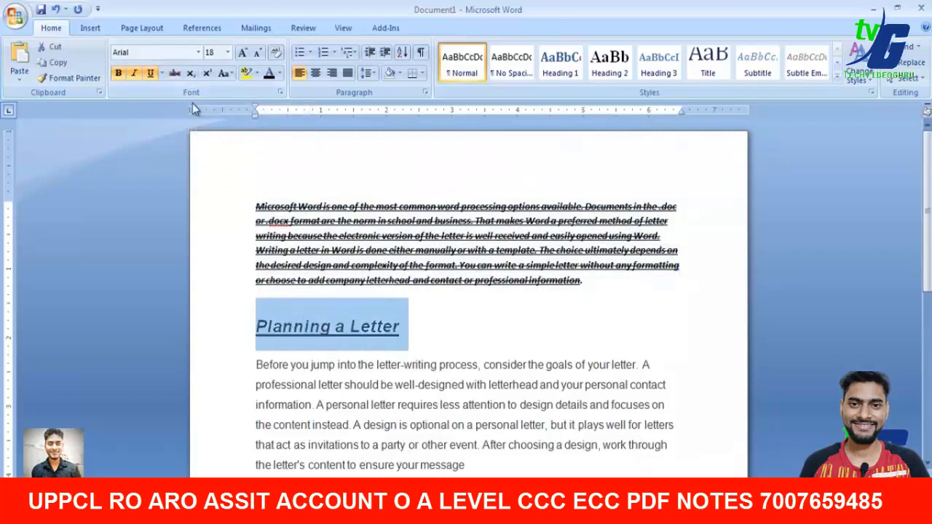
{"action": "left_click", "coordinate": [176, 73]}
{"action": "left_click", "coordinate": [223, 267]}
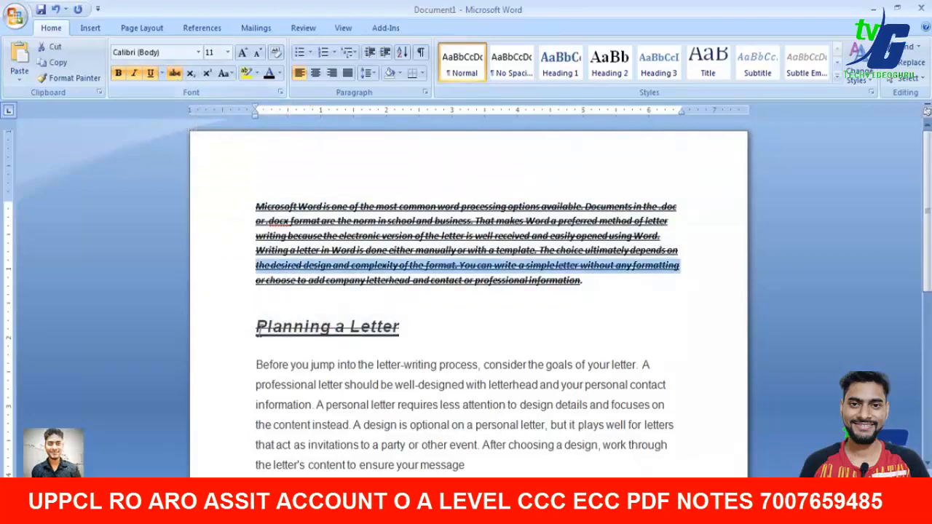
{"action": "left_click", "coordinate": [242, 334]}
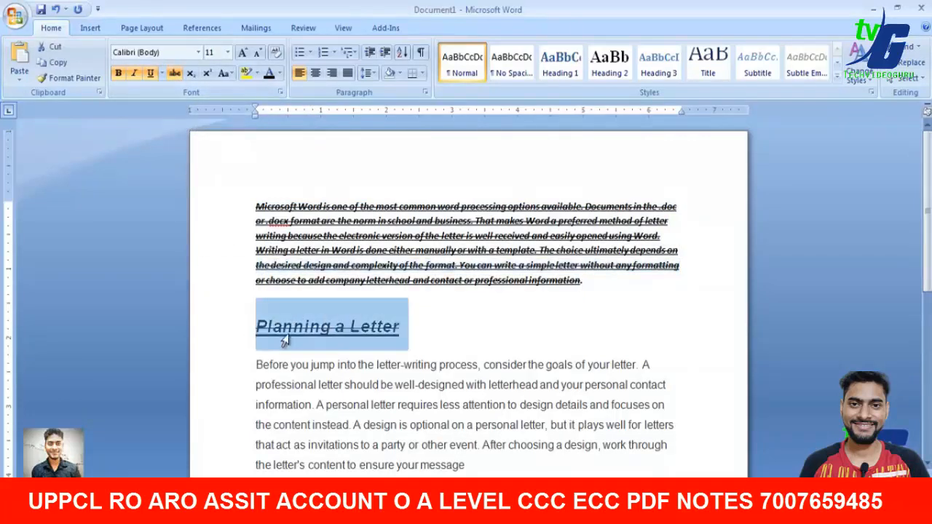
{"action": "left_click", "coordinate": [514, 342]}
{"action": "left_click_drag", "start_coordinate": [583, 300], "coordinate": [259, 191]}
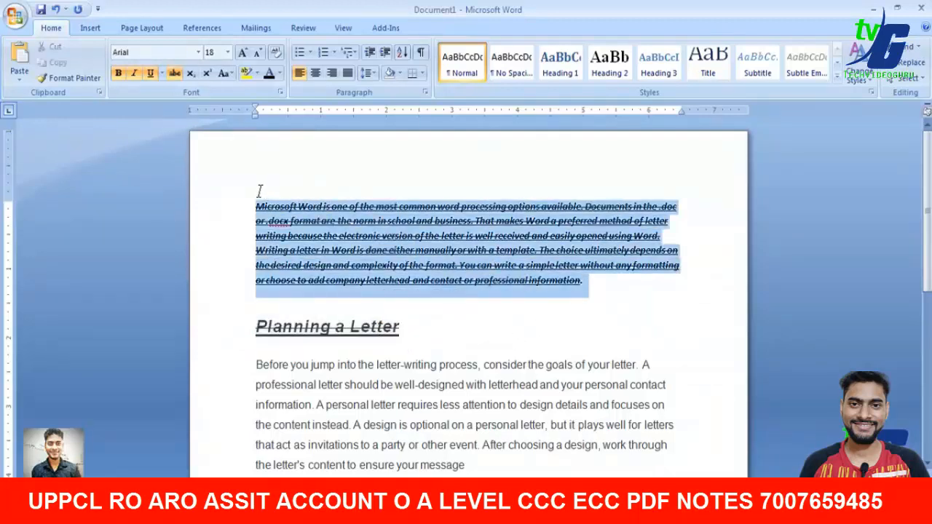
Clear all formatting from the first paragraph and the 'Planning a Letter' heading
{"action": "left_click", "coordinate": [276, 58]}
{"action": "left_click", "coordinate": [415, 337]}
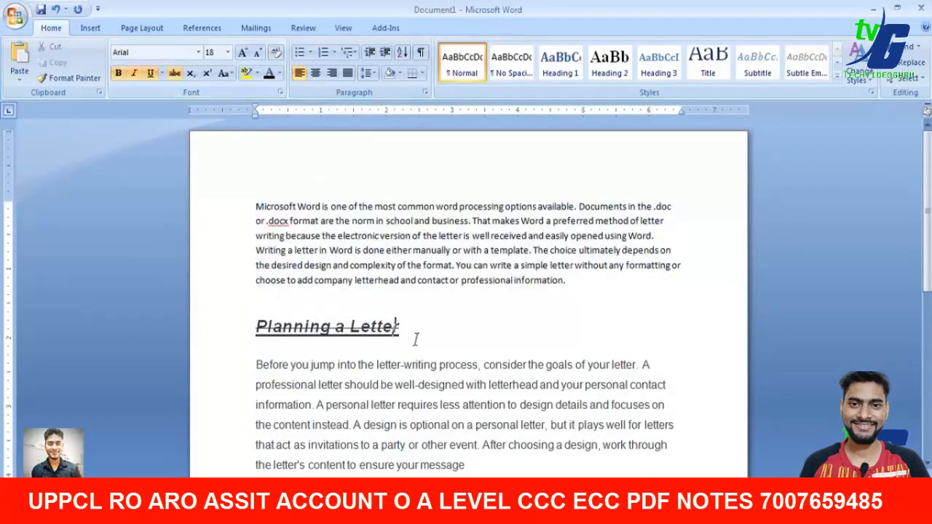
{"action": "left_click_drag", "start_coordinate": [416, 337], "coordinate": [255, 327]}
{"action": "left_click", "coordinate": [276, 53]}
{"action": "left_click", "coordinate": [356, 306]}
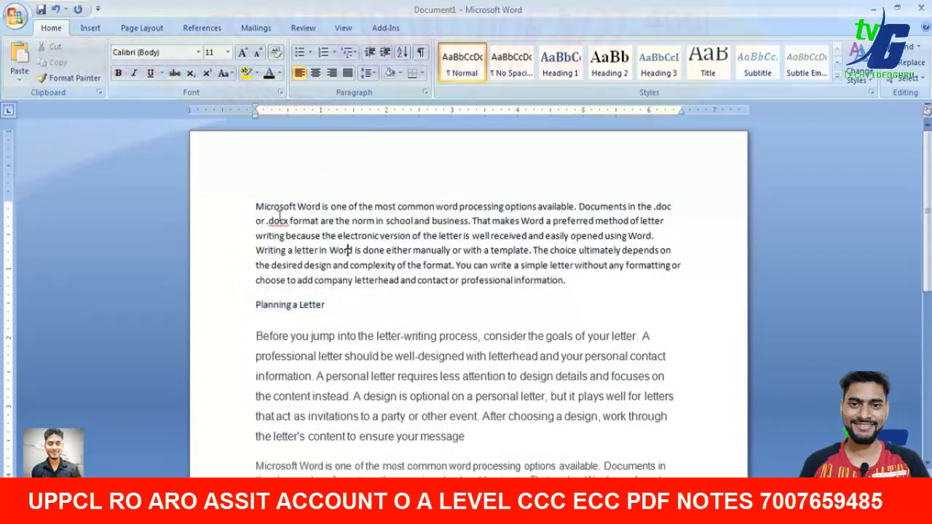
Try Subscript and Superscript on the first paragraph, leaving it at normal size
{"action": "left_click_drag", "start_coordinate": [355, 306], "coordinate": [228, 295]}
{"action": "left_click", "coordinate": [260, 208]}
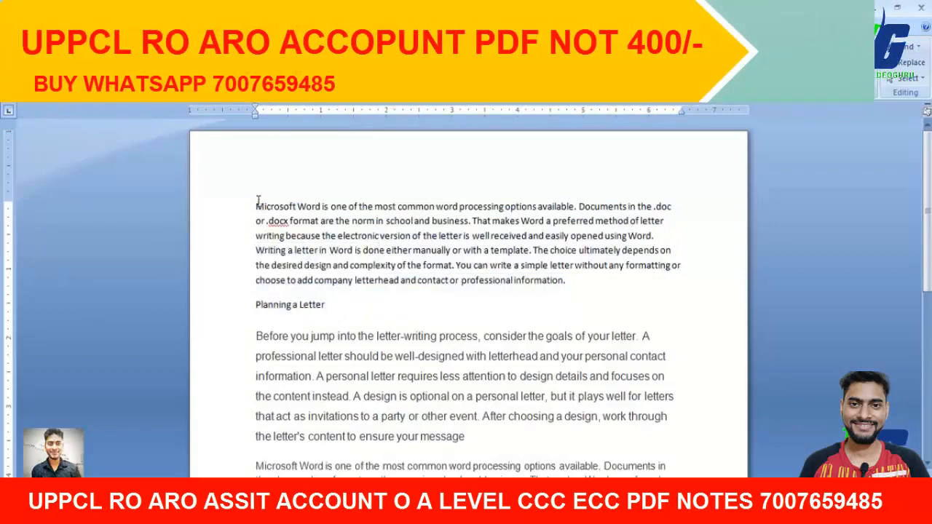
{"action": "left_click_drag", "start_coordinate": [256, 201], "coordinate": [575, 280]}
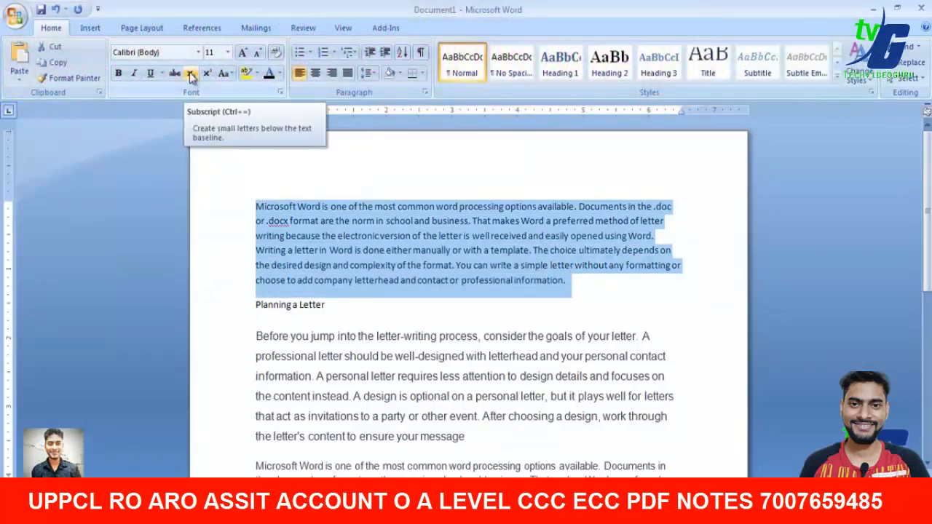
{"action": "left_click", "coordinate": [191, 75]}
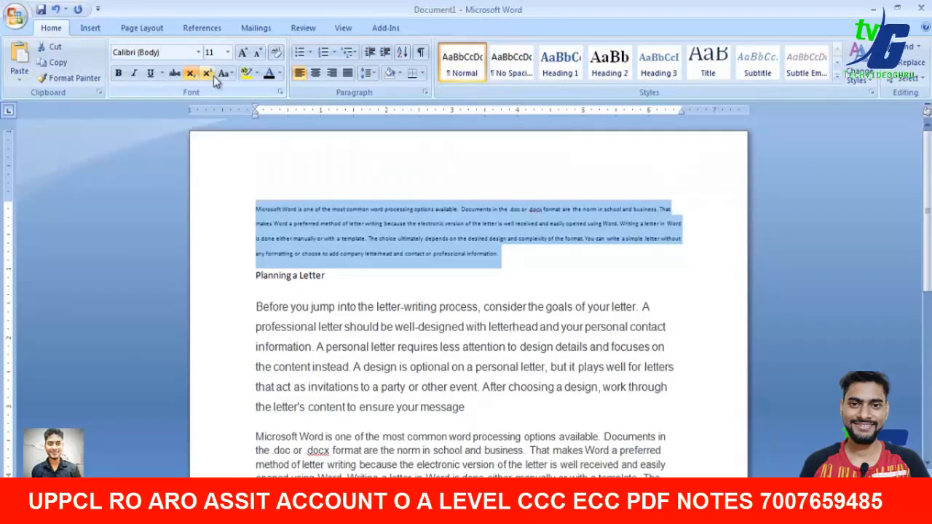
{"action": "left_click", "coordinate": [211, 77]}
{"action": "left_click", "coordinate": [212, 78]}
{"action": "left_click", "coordinate": [212, 79]}
{"action": "left_click", "coordinate": [213, 79]}
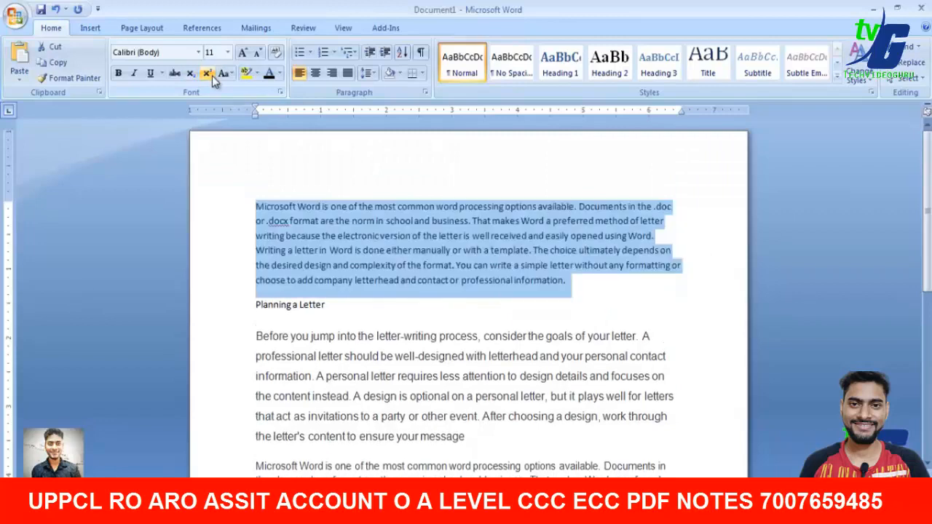
{"action": "left_click", "coordinate": [213, 78]}
{"action": "left_click", "coordinate": [213, 79]}
Preview the Change Case options without applying any, then reselect the first paragraph
{"action": "left_click", "coordinate": [231, 73]}
{"action": "left_click", "coordinate": [232, 73]}
{"action": "left_click", "coordinate": [316, 206]}
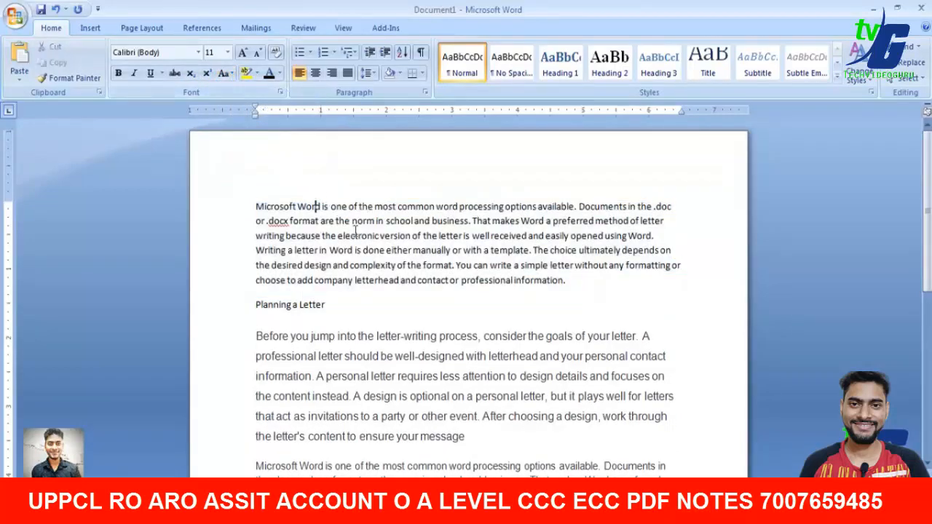
{"action": "left_click_drag", "start_coordinate": [257, 206], "coordinate": [533, 279]}
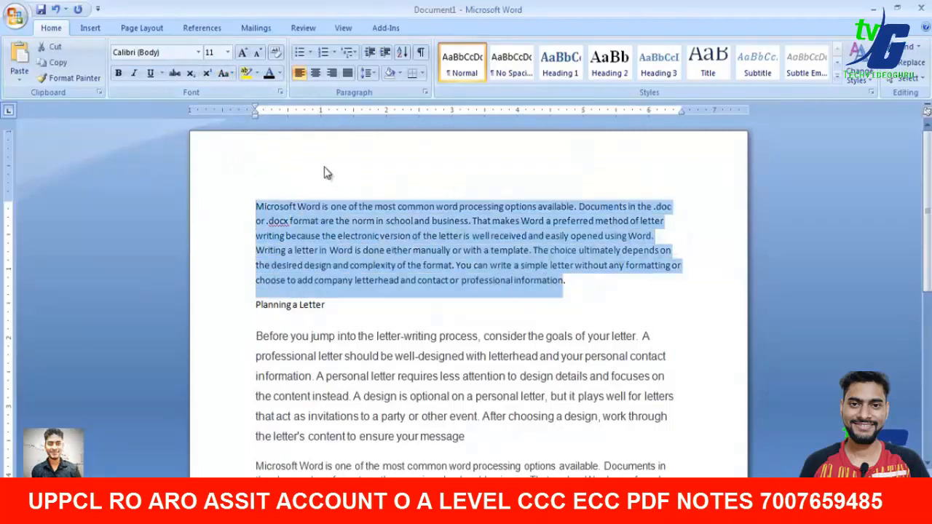
Change the first paragraph to UPPERCASE with Change Case
{"action": "left_click", "coordinate": [230, 75]}
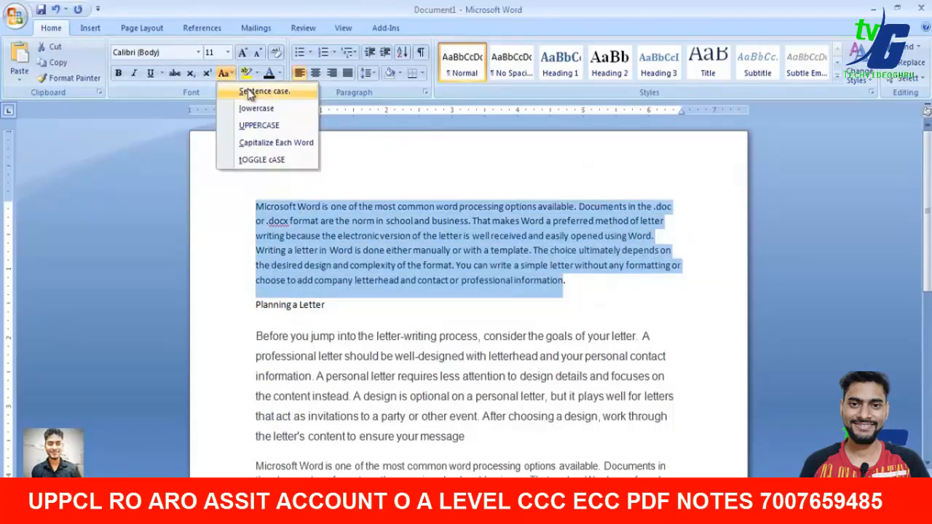
{"action": "left_click", "coordinate": [248, 93]}
{"action": "left_click", "coordinate": [227, 74]}
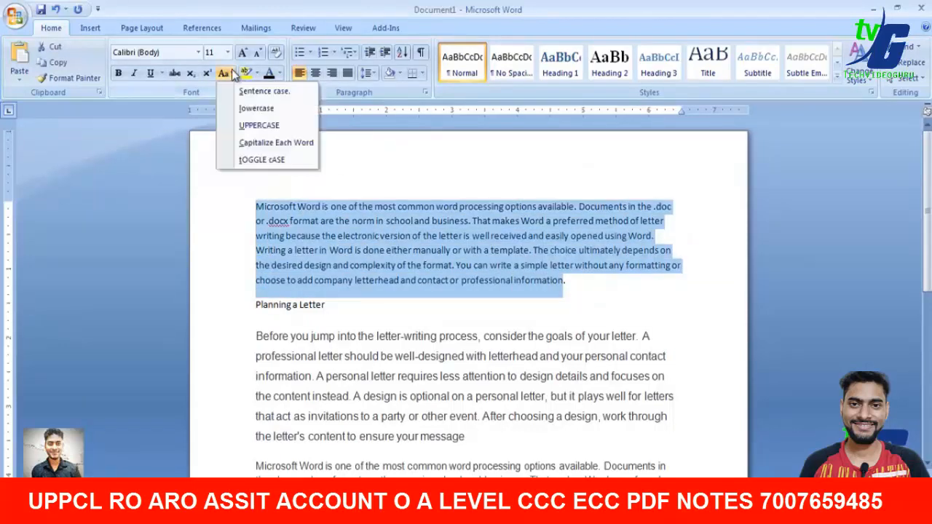
{"action": "left_click", "coordinate": [247, 124]}
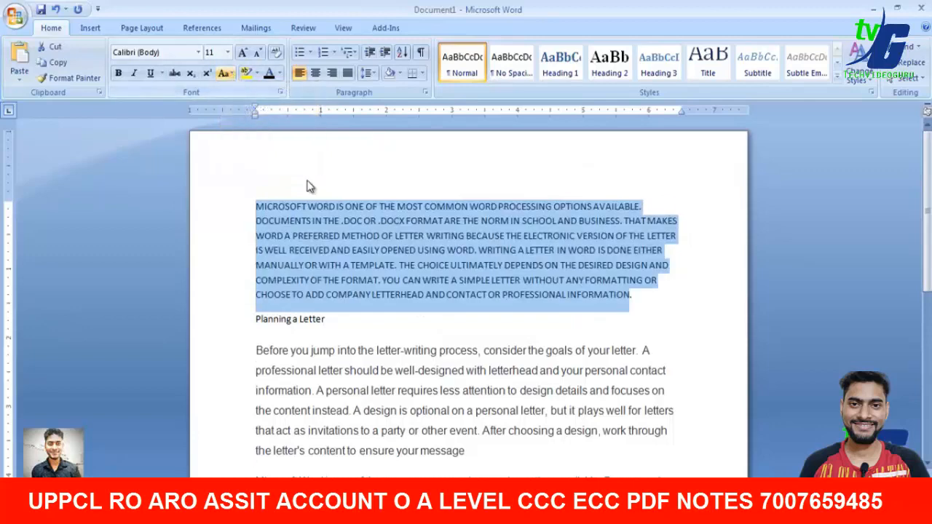
{"action": "left_click", "coordinate": [381, 221]}
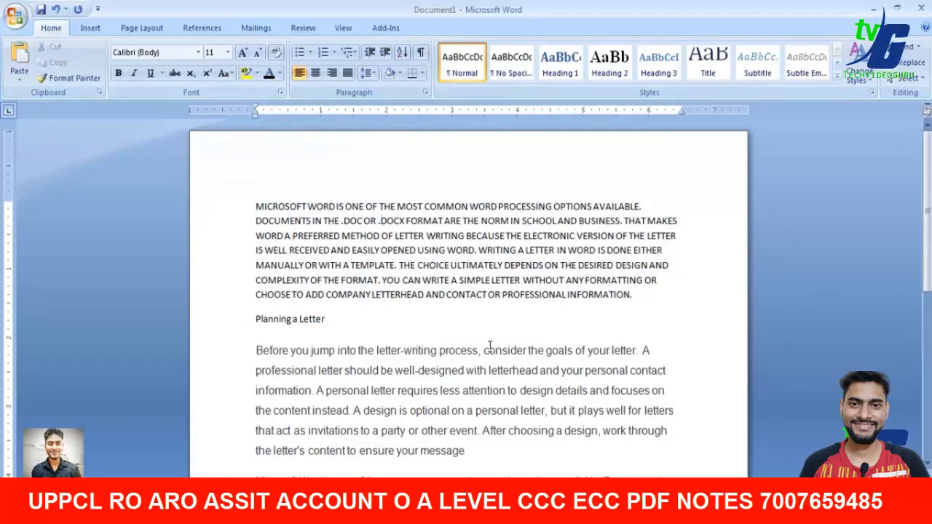
Add a test line 'kjbjkbjbjhbhj', make it uppercase, then delete it
{"action": "left_click", "coordinate": [645, 302]}
{"action": "key", "text": "Return"}
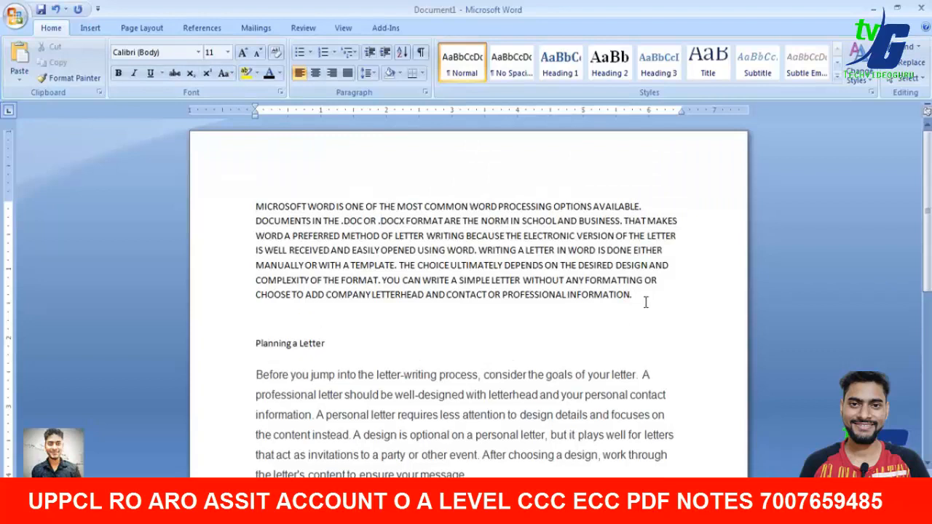
{"action": "type", "text": "kjbjkbjbjhbhj"}
{"action": "left_click_drag", "start_coordinate": [311, 318], "coordinate": [256, 322]}
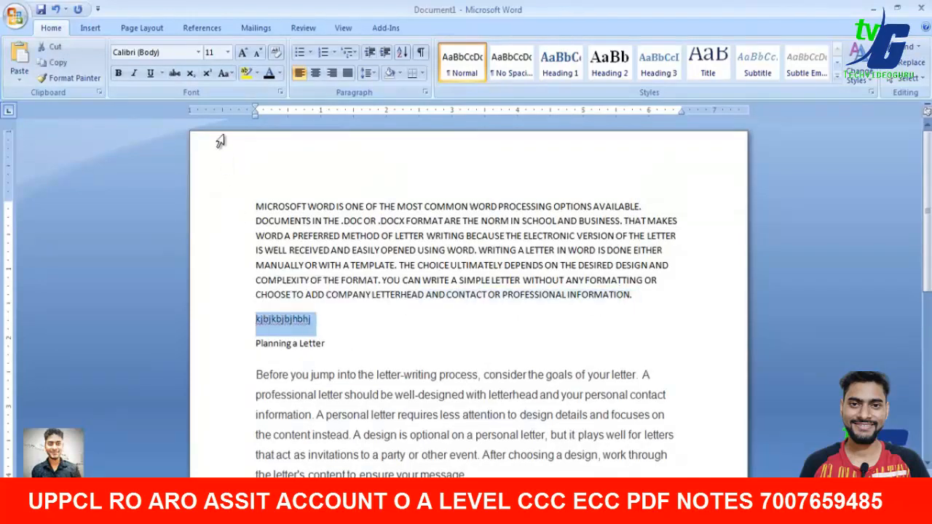
{"action": "left_click", "coordinate": [231, 74]}
{"action": "left_click", "coordinate": [258, 125]}
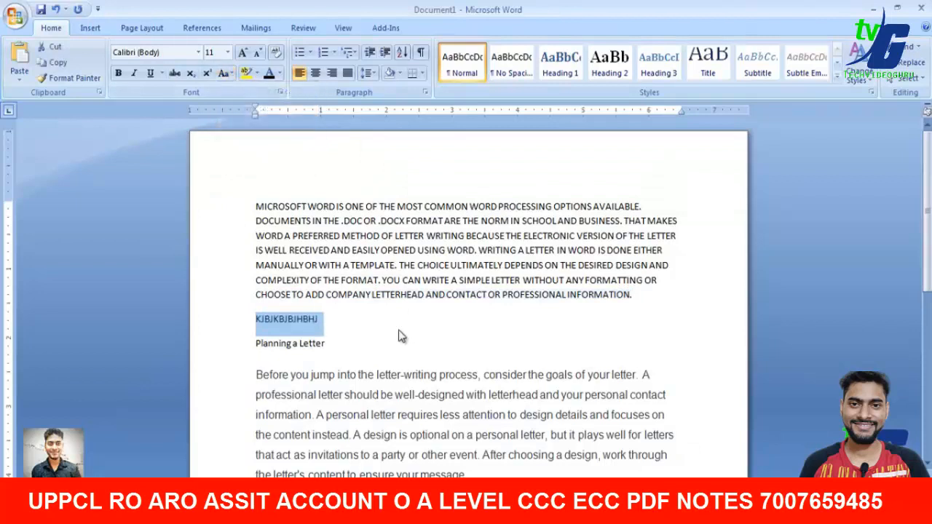
{"action": "left_click_drag", "start_coordinate": [399, 335], "coordinate": [254, 322]}
{"action": "key", "text": "Delete"}
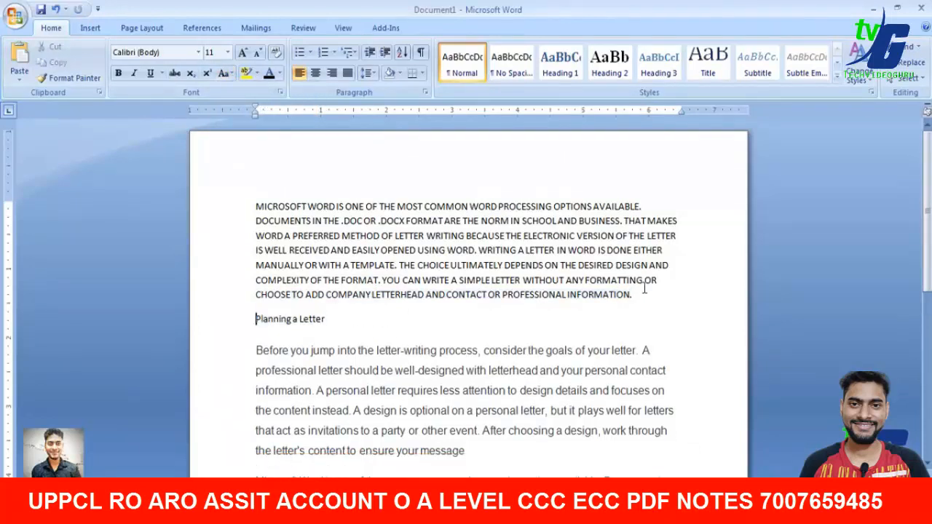
Switch the first paragraph to lowercase, then to Sentence case
{"action": "left_click_drag", "start_coordinate": [644, 289], "coordinate": [247, 203]}
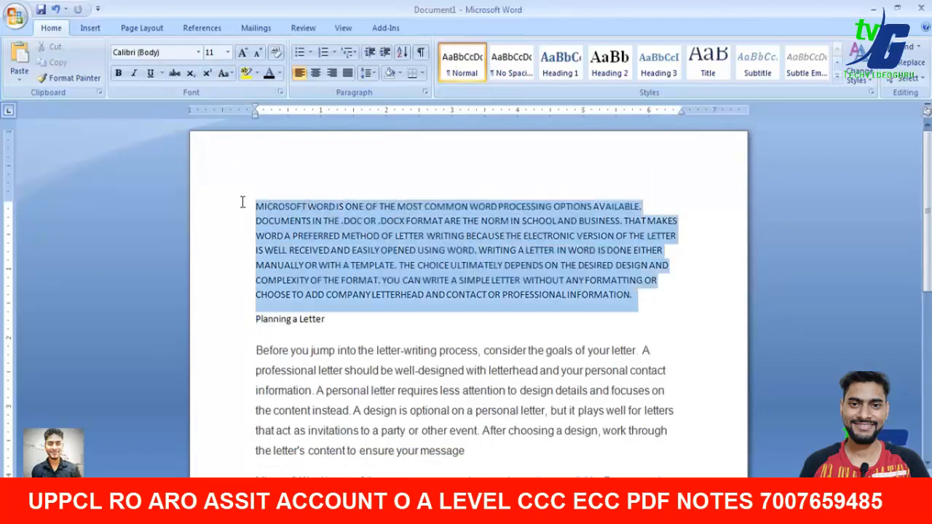
{"action": "left_click", "coordinate": [231, 73]}
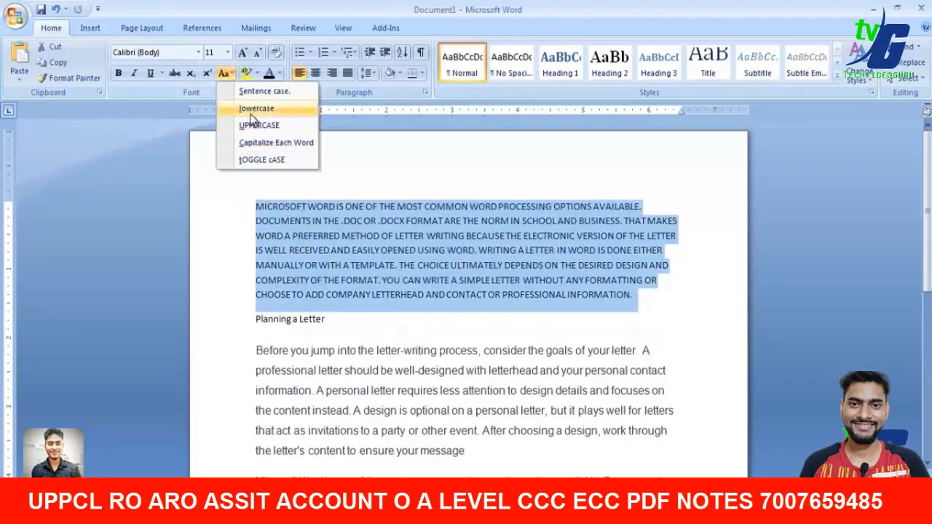
{"action": "left_click", "coordinate": [252, 117]}
{"action": "left_click", "coordinate": [227, 73]}
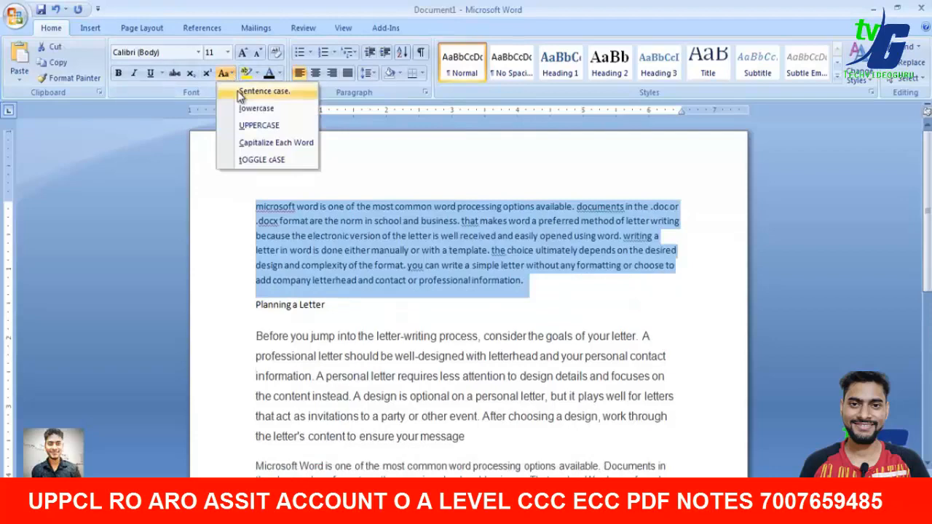
{"action": "left_click", "coordinate": [263, 91]}
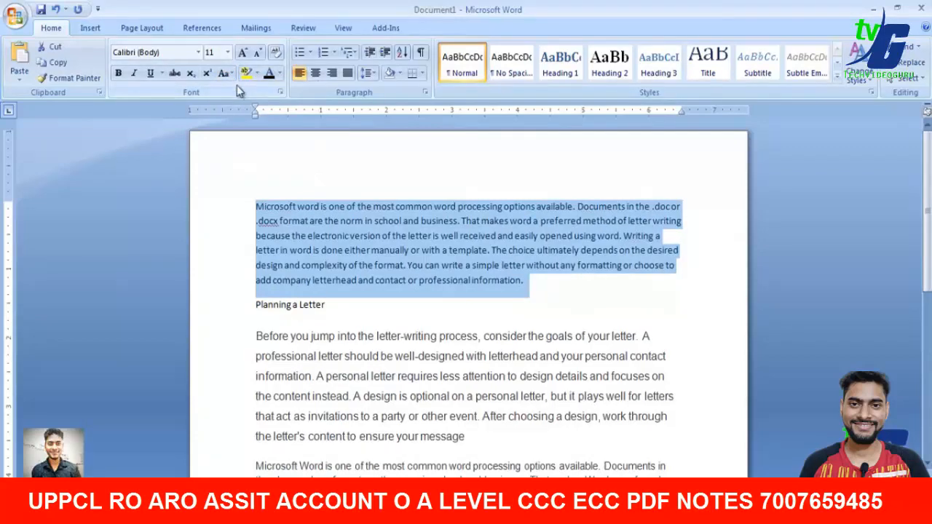
Apply tOGGLE cASE, then Capitalize Each Word to the first paragraph
{"action": "left_click", "coordinate": [227, 73]}
{"action": "left_click", "coordinate": [250, 158]}
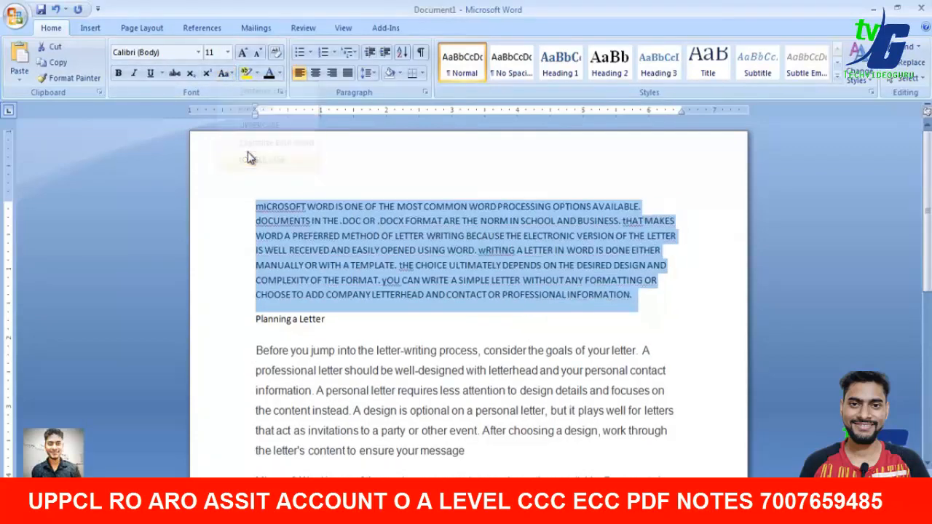
{"action": "left_click", "coordinate": [232, 79]}
{"action": "left_click", "coordinate": [233, 143]}
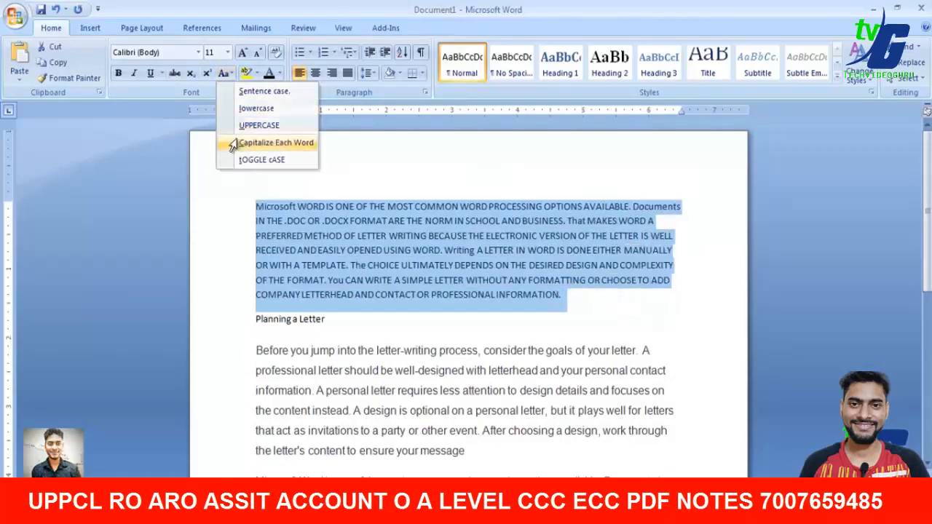
{"action": "left_click", "coordinate": [232, 95]}
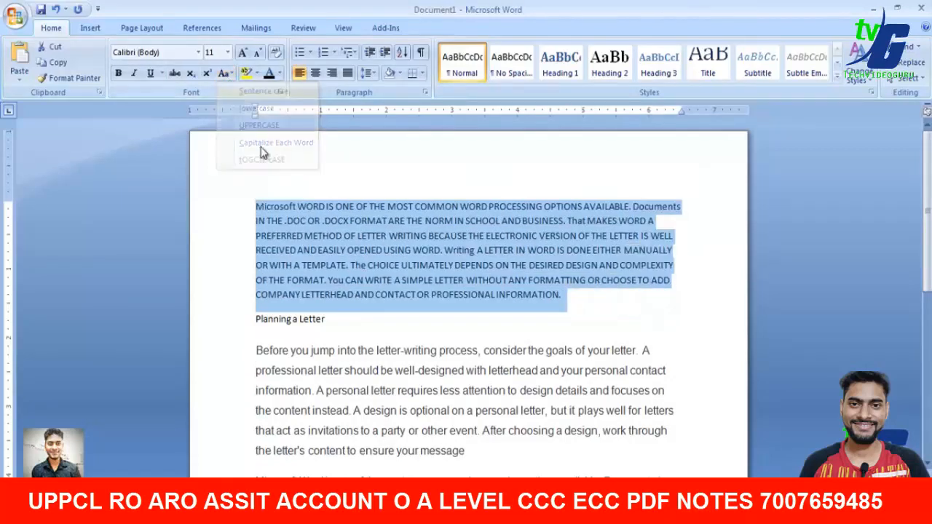
{"action": "left_click", "coordinate": [555, 283]}
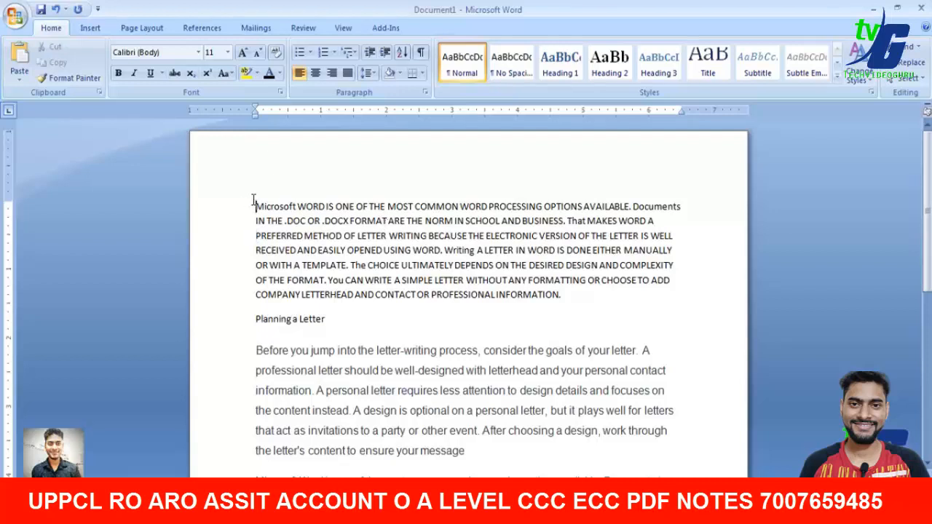
Make the opening words of the first paragraph bold at font size 20
{"action": "left_click_drag", "start_coordinate": [255, 206], "coordinate": [645, 211]}
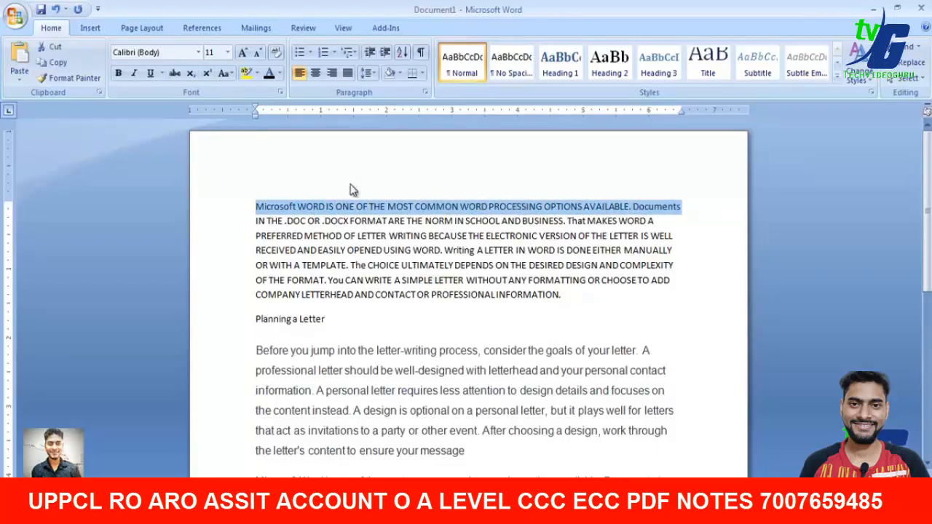
{"action": "left_click", "coordinate": [119, 74]}
{"action": "double_click", "coordinate": [244, 56]}
{"action": "left_click", "coordinate": [243, 54]}
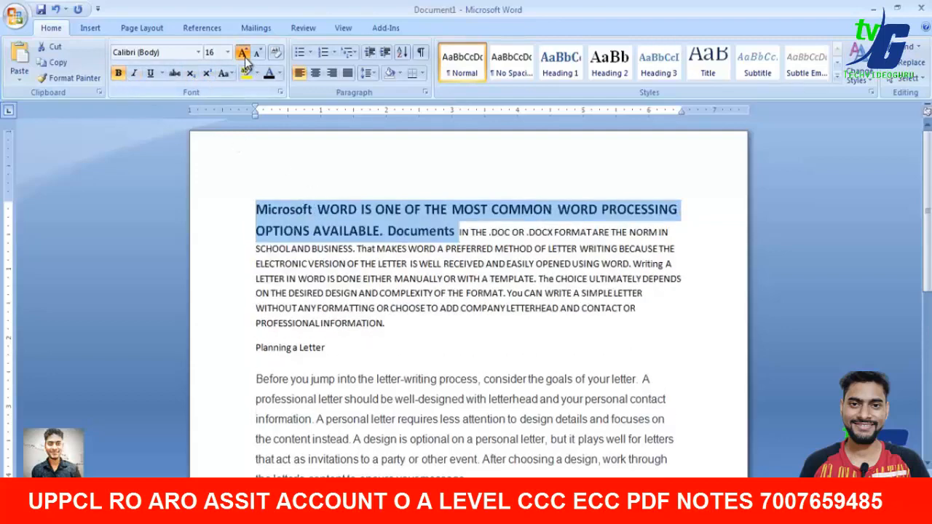
{"action": "double_click", "coordinate": [243, 54]}
{"action": "left_click", "coordinate": [244, 54]}
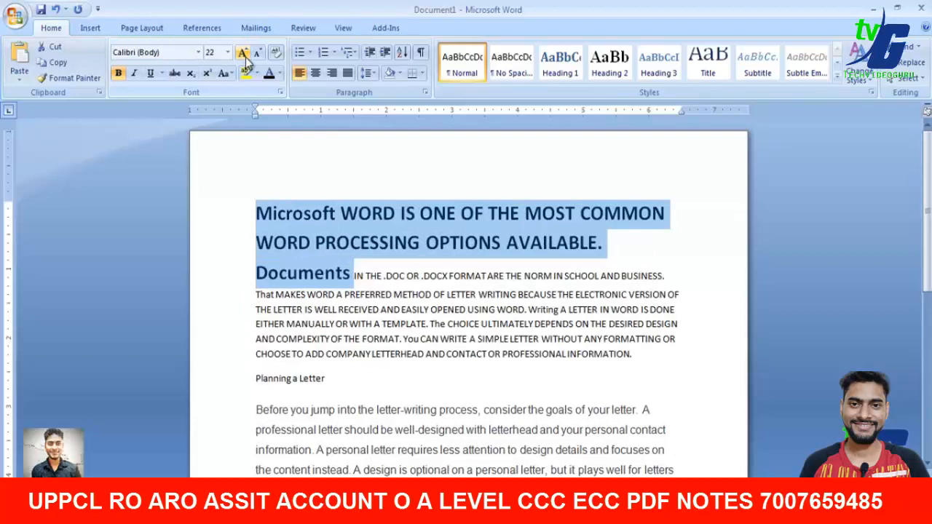
{"action": "left_click", "coordinate": [257, 53]}
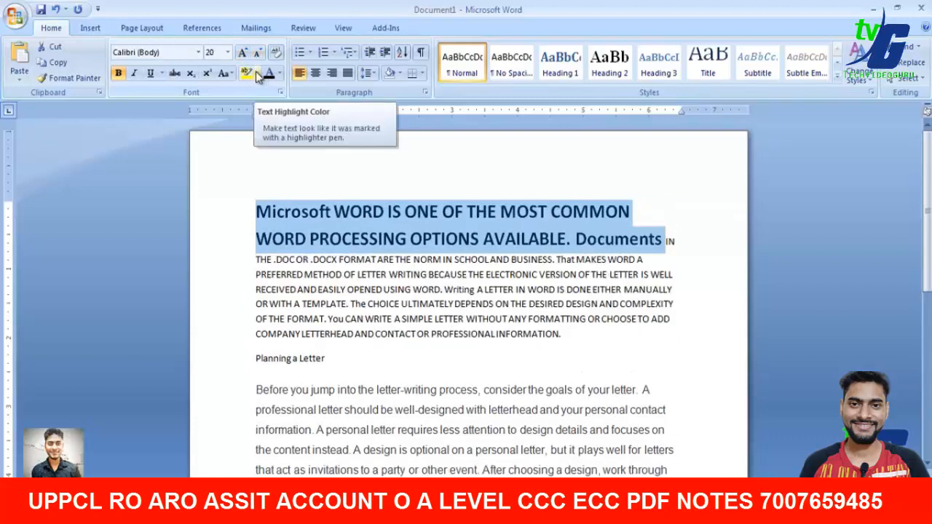
Give the opening sentence a yellow highlight and green font colour
{"action": "left_click", "coordinate": [257, 75]}
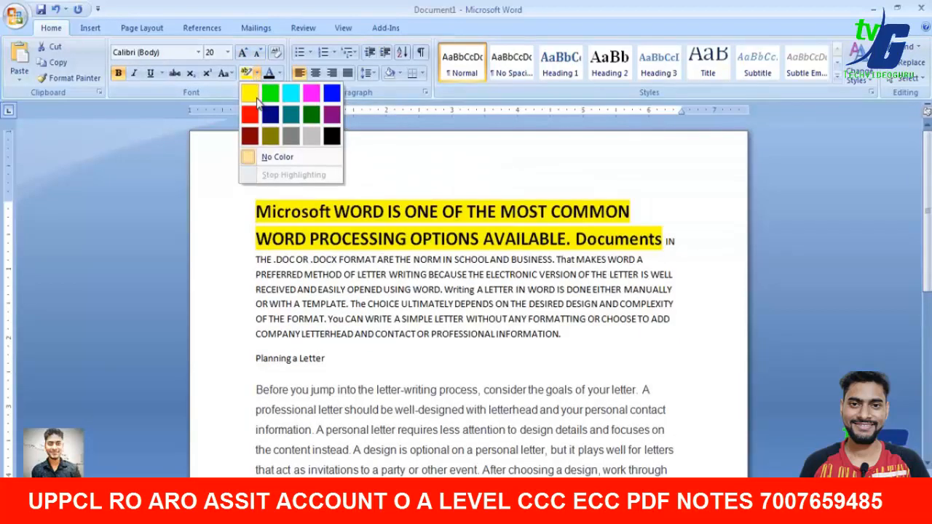
{"action": "left_click", "coordinate": [251, 95]}
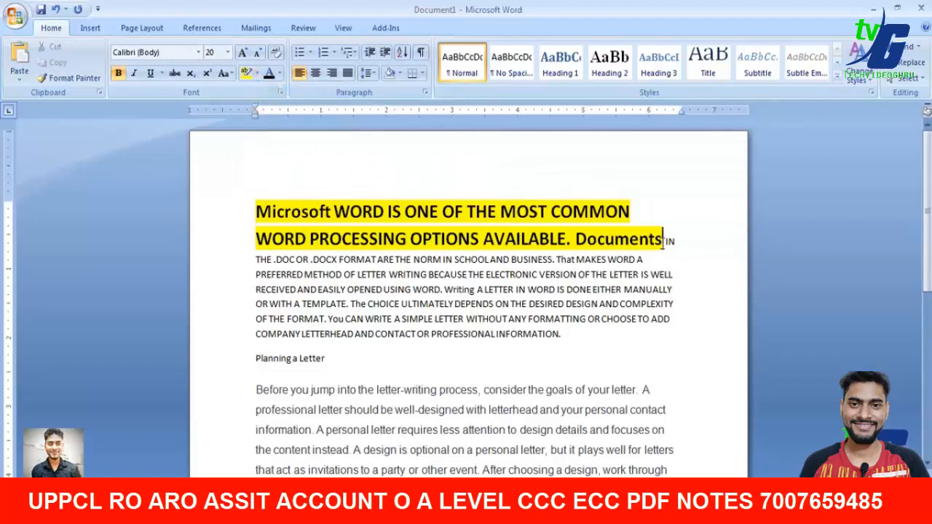
{"action": "left_click_drag", "start_coordinate": [254, 211], "coordinate": [612, 242]}
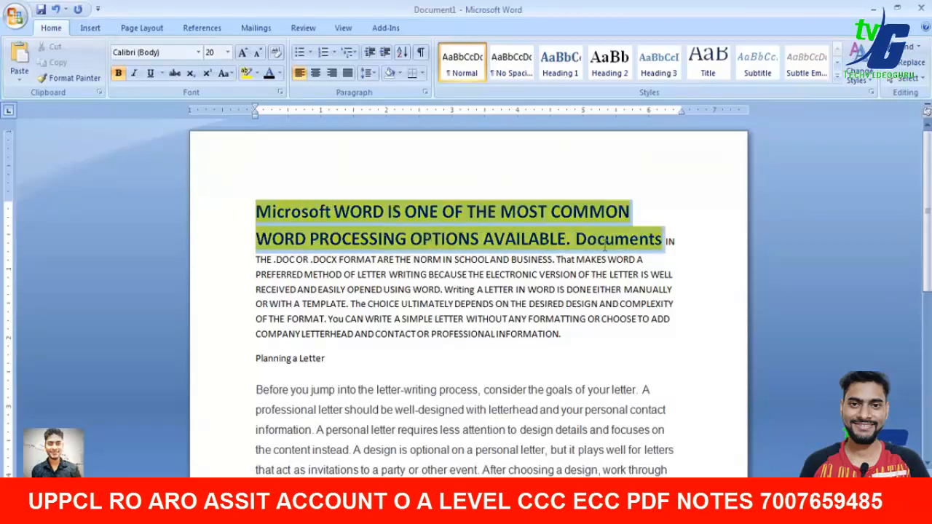
{"action": "left_click", "coordinate": [278, 73]}
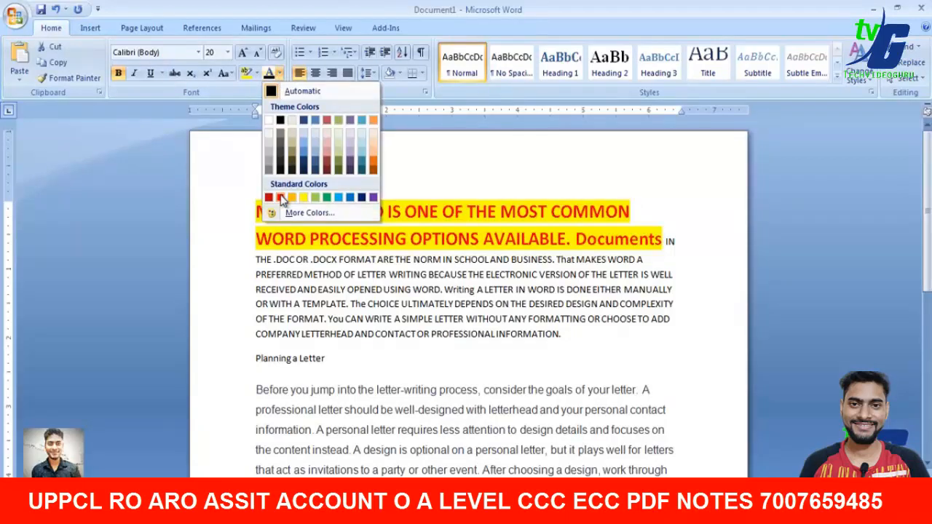
{"action": "left_click", "coordinate": [326, 197]}
{"action": "left_click", "coordinate": [431, 275]}
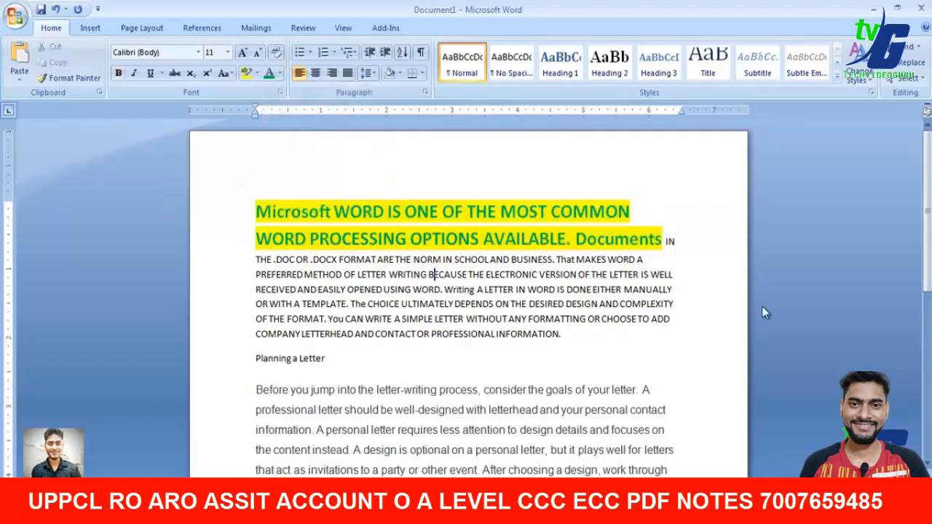
Replace the opening sentence's highlight with a green highlight
{"action": "left_click_drag", "start_coordinate": [664, 239], "coordinate": [256, 211]}
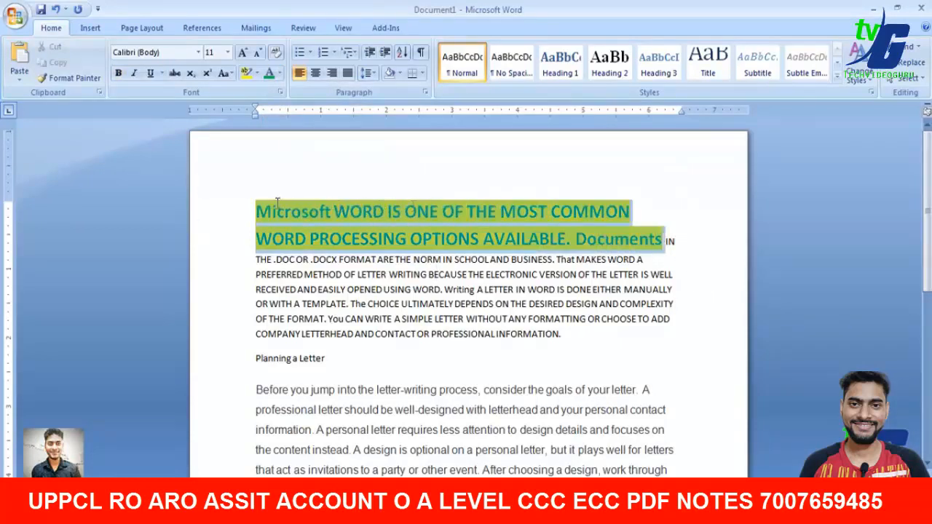
{"action": "left_click", "coordinate": [257, 73]}
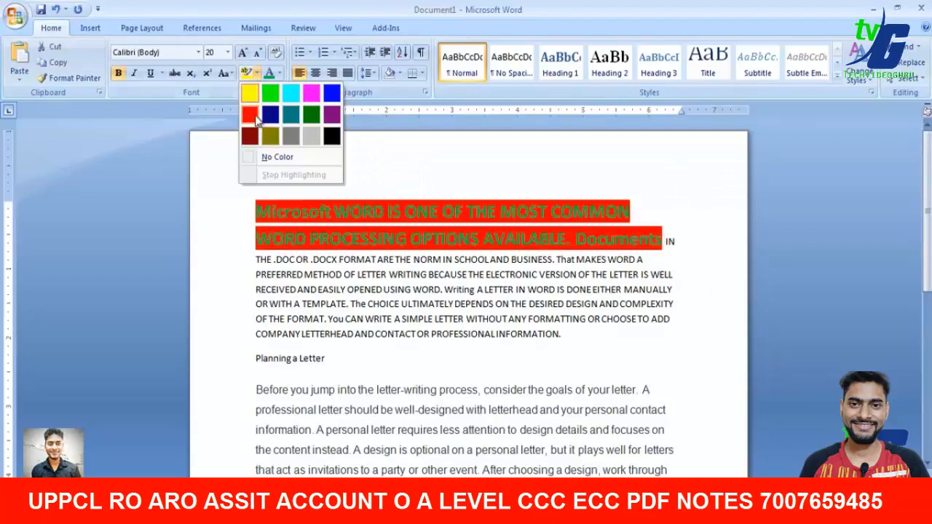
{"action": "left_click", "coordinate": [249, 96]}
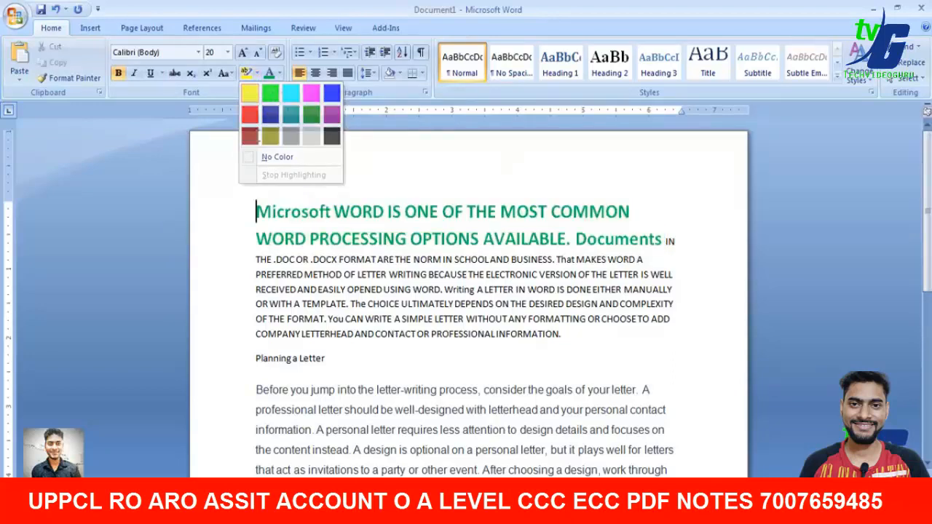
{"action": "left_click_drag", "start_coordinate": [660, 239], "coordinate": [256, 211]}
{"action": "left_click", "coordinate": [258, 74]}
{"action": "left_click", "coordinate": [273, 101]}
{"action": "left_click", "coordinate": [478, 289]}
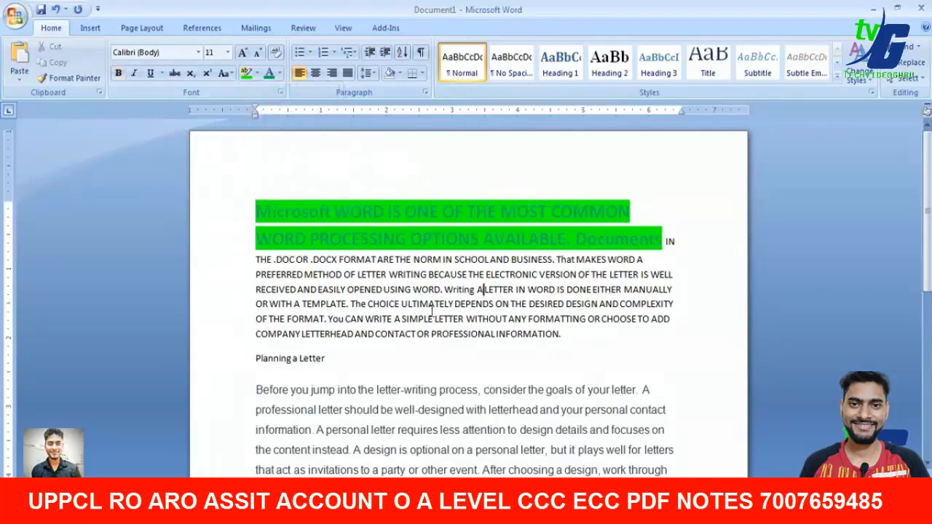
Highlight the rest of the paragraph and 'Planning a Letter' green, recolouring part of the text
{"action": "left_click_drag", "start_coordinate": [257, 259], "coordinate": [466, 357]}
{"action": "left_click", "coordinate": [246, 73]}
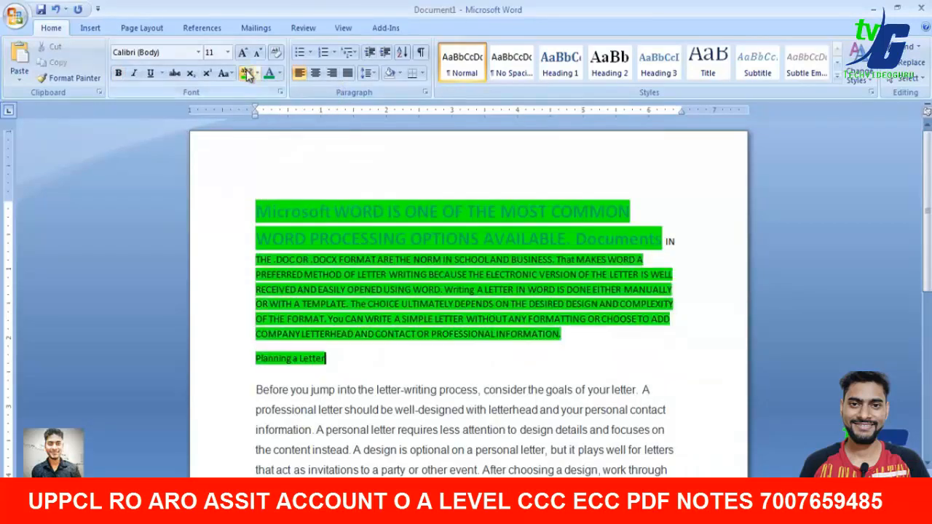
{"action": "left_click", "coordinate": [279, 72]}
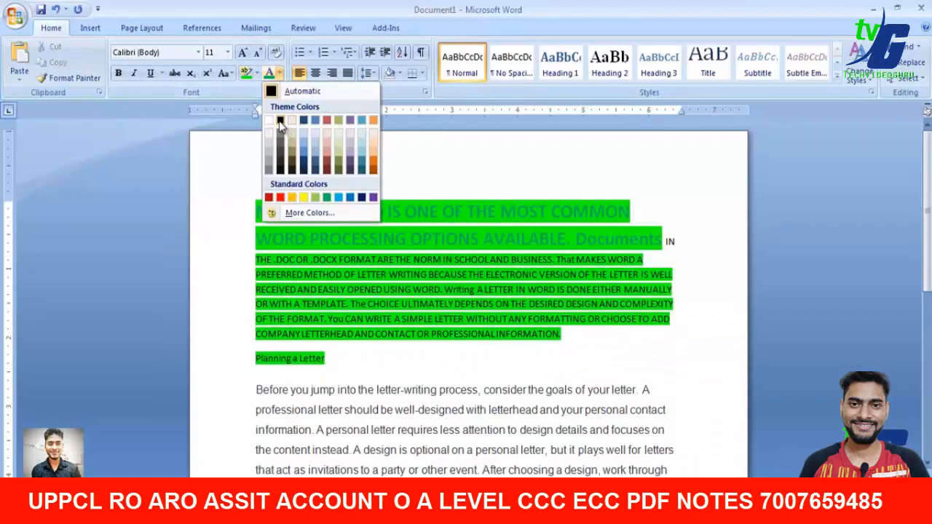
{"action": "left_click", "coordinate": [302, 197]}
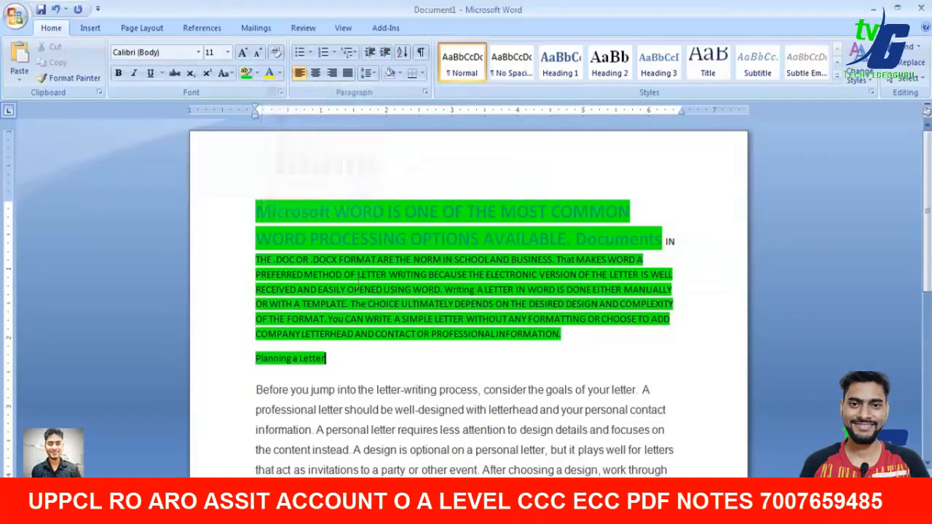
{"action": "left_click_drag", "start_coordinate": [416, 344], "coordinate": [304, 274]}
{"action": "left_click", "coordinate": [270, 73]}
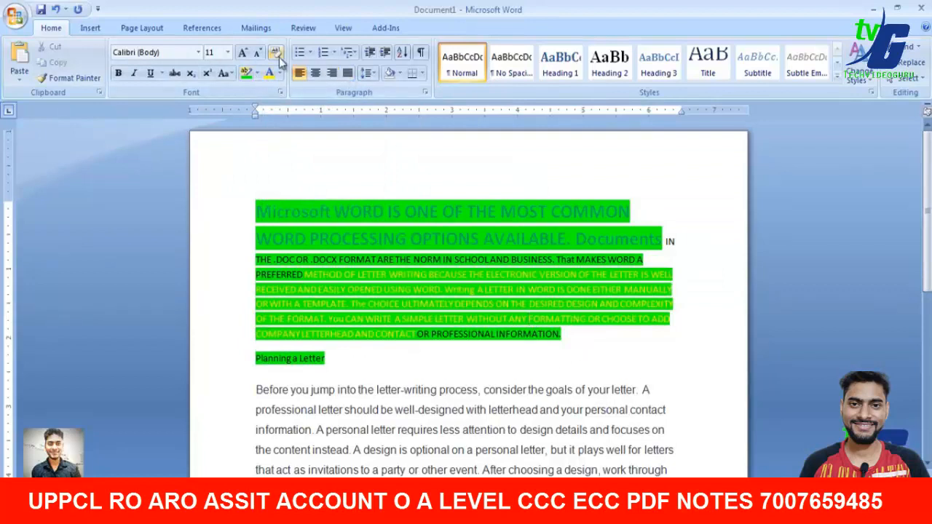
Clear formatting from the heading through 'Planning a Letter' and remove the first paragraph's green highlight
{"action": "left_click_drag", "start_coordinate": [601, 368], "coordinate": [256, 207]}
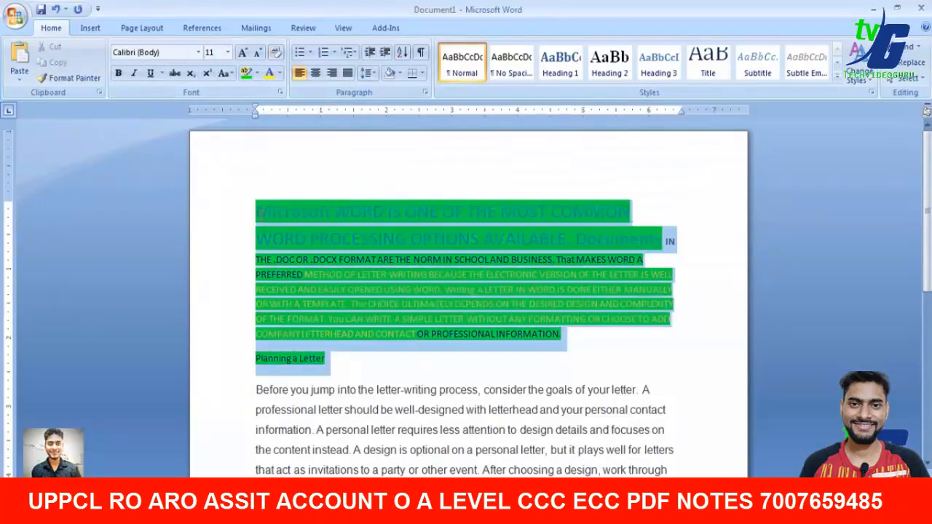
{"action": "left_click", "coordinate": [276, 56]}
{"action": "left_click", "coordinate": [248, 207]}
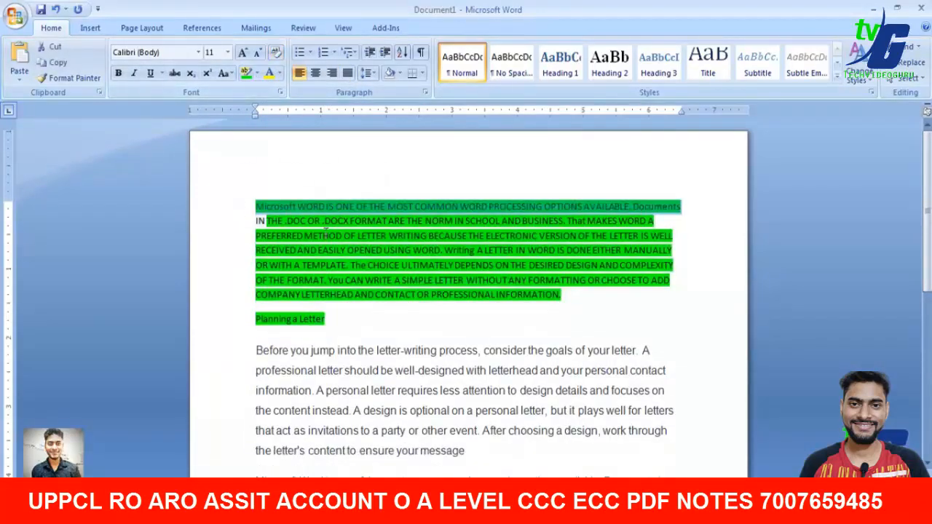
{"action": "left_click_drag", "start_coordinate": [360, 314], "coordinate": [557, 308]}
{"action": "left_click", "coordinate": [295, 160]}
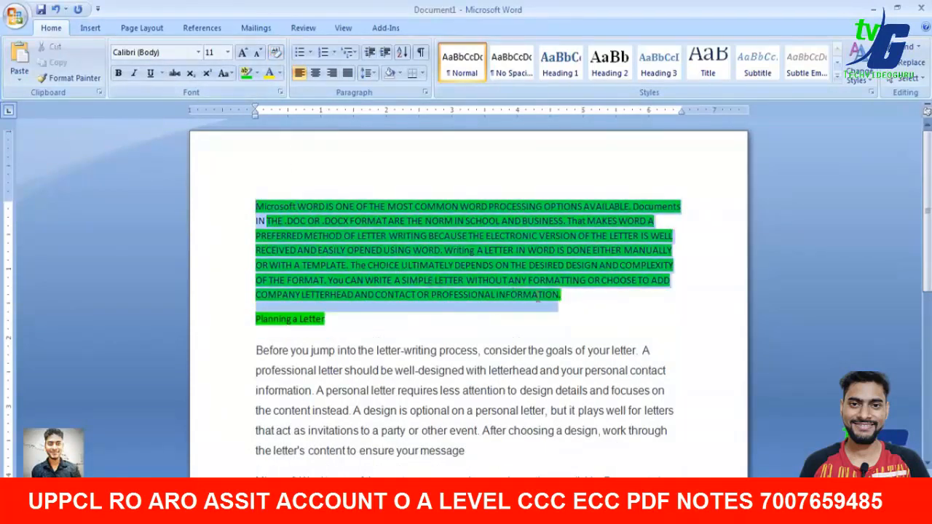
{"action": "left_click", "coordinate": [257, 75]}
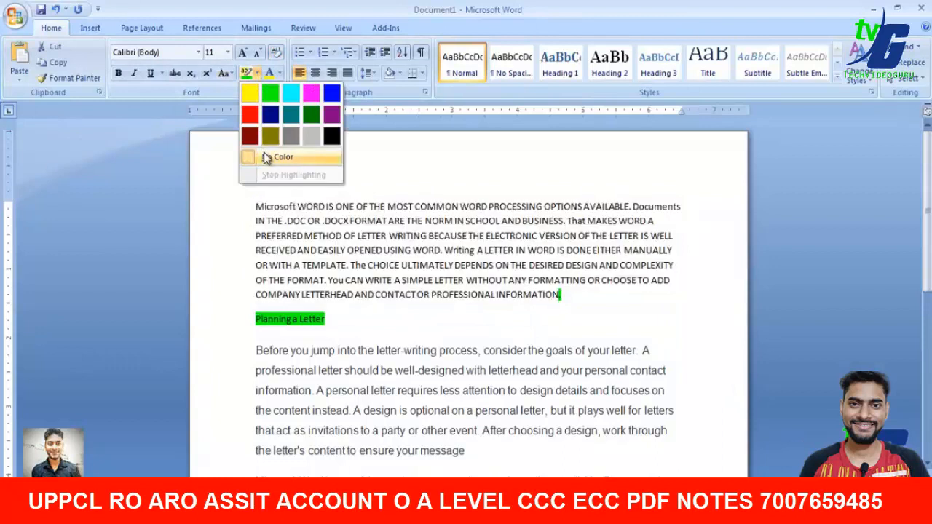
{"action": "left_click", "coordinate": [275, 157]}
{"action": "left_click", "coordinate": [305, 279]}
Reset the last line and 'Planning a Letter' to Automatic font colour
{"action": "left_click_drag", "start_coordinate": [340, 313], "coordinate": [256, 294]}
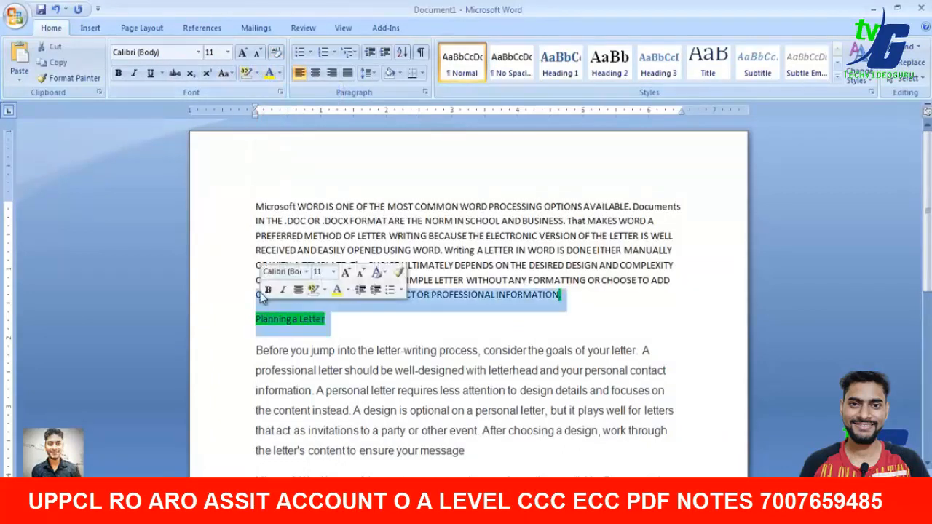
{"action": "left_click", "coordinate": [257, 74]}
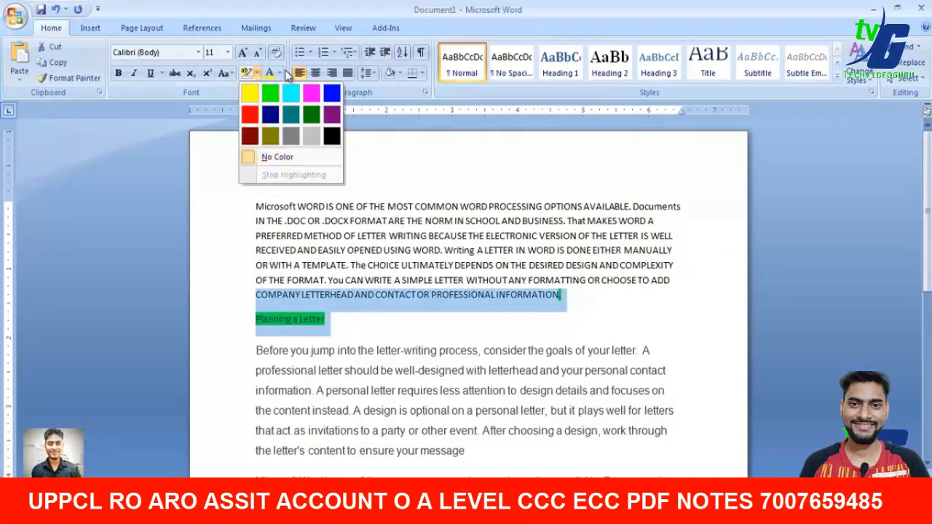
{"action": "left_click", "coordinate": [280, 74]}
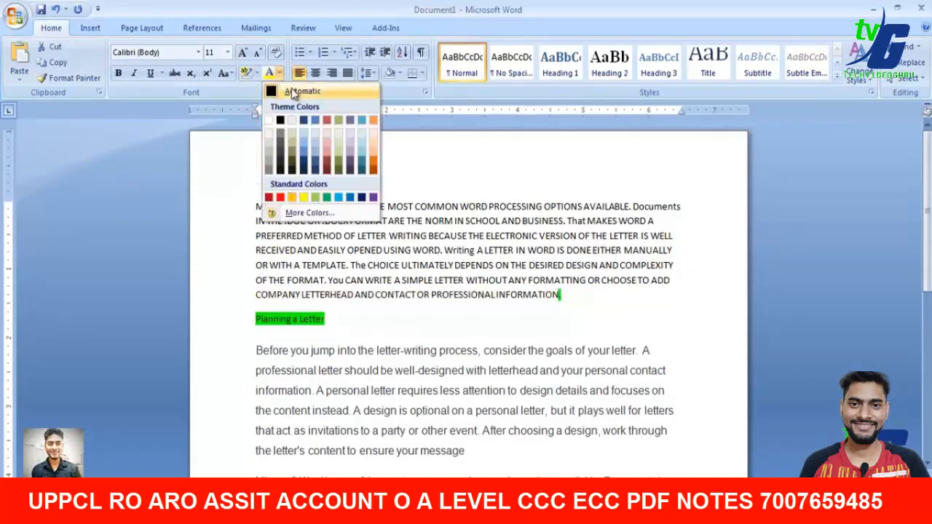
{"action": "left_click", "coordinate": [294, 93]}
{"action": "left_click", "coordinate": [362, 306]}
Set the highlight on 'Planning a Letter' to No Color
{"action": "left_click_drag", "start_coordinate": [321, 308], "coordinate": [262, 324]}
{"action": "left_click", "coordinate": [302, 323]}
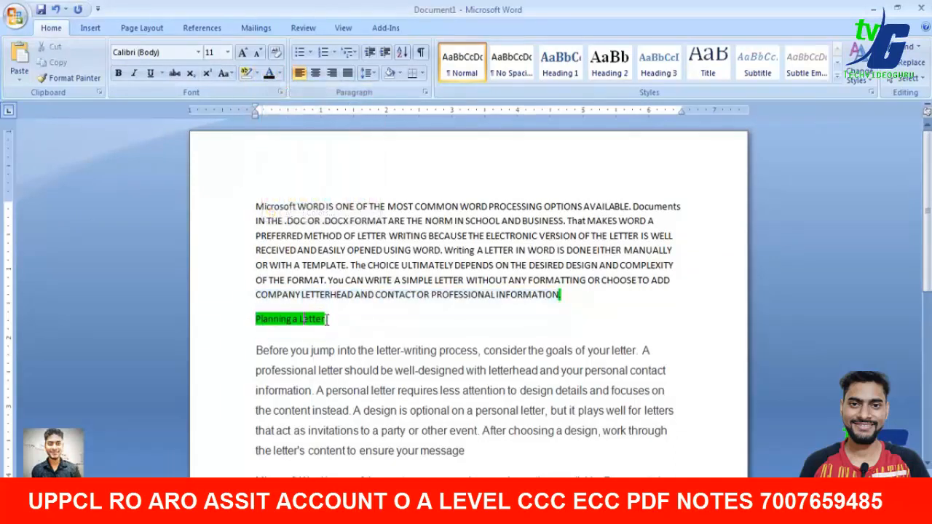
{"action": "left_click_drag", "start_coordinate": [327, 319], "coordinate": [256, 322]}
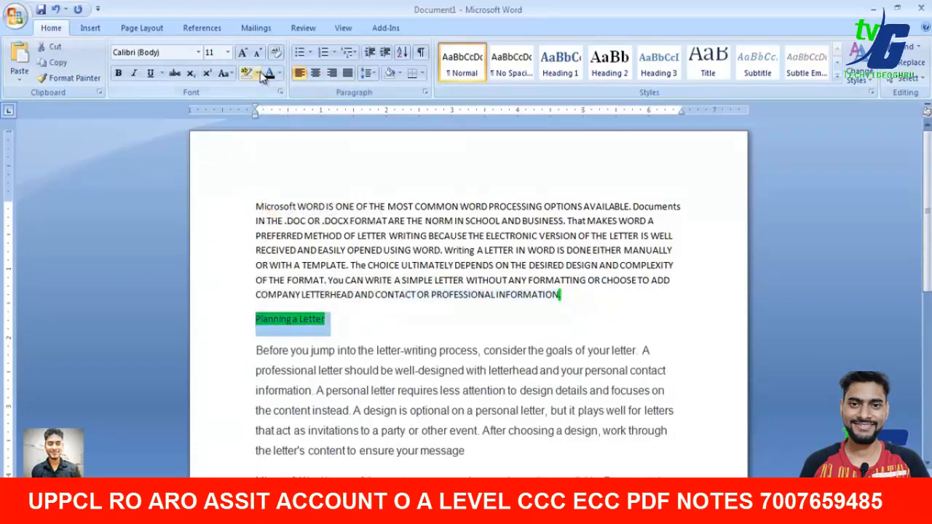
{"action": "left_click", "coordinate": [258, 74]}
{"action": "left_click", "coordinate": [271, 153]}
{"action": "left_click", "coordinate": [568, 297]}
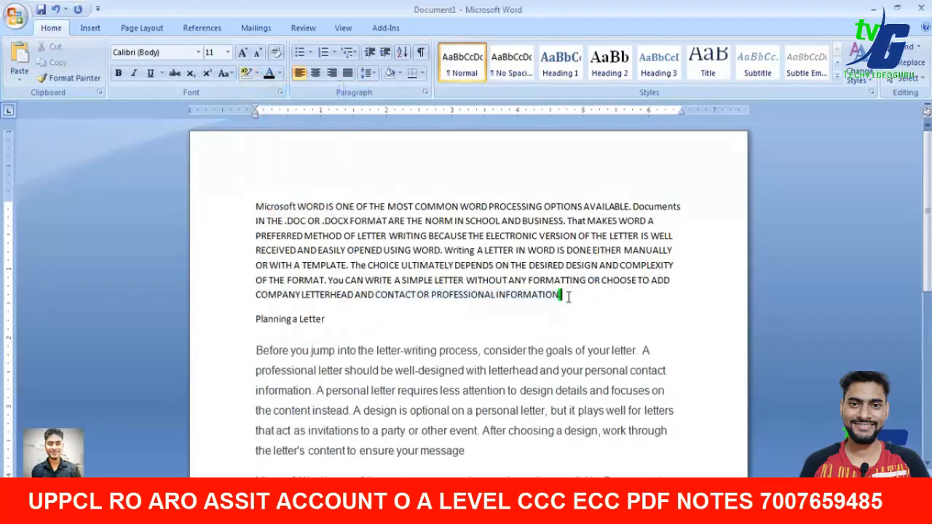
{"action": "left_click", "coordinate": [256, 74]}
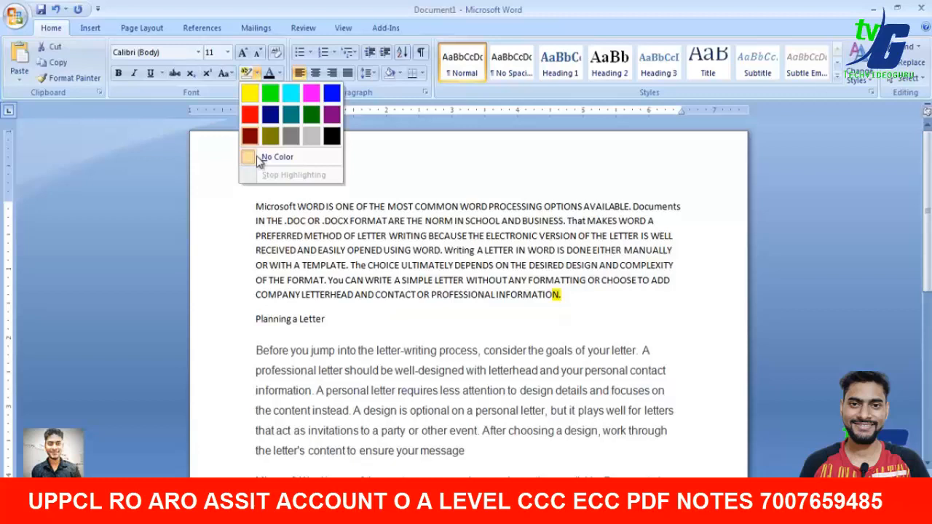
{"action": "left_click", "coordinate": [498, 293]}
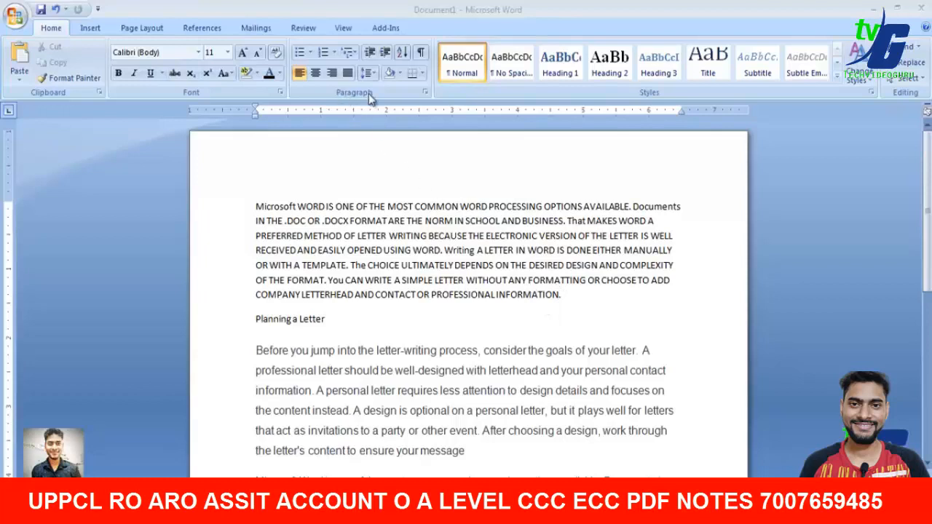
Give the uppercase paragraph a filled round bullet and split it into bullet lines
{"action": "left_click", "coordinate": [292, 230]}
{"action": "left_click_drag", "start_coordinate": [253, 206], "coordinate": [567, 300]}
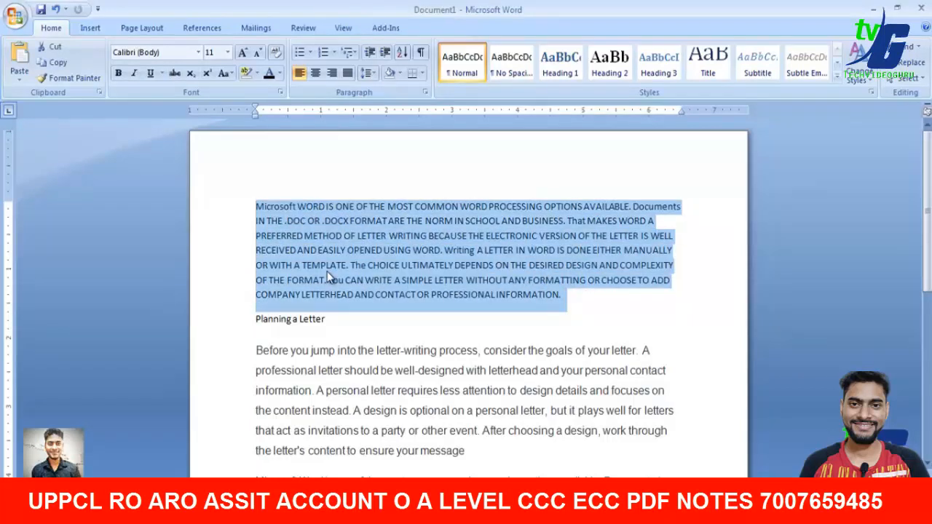
{"action": "left_click", "coordinate": [310, 54]}
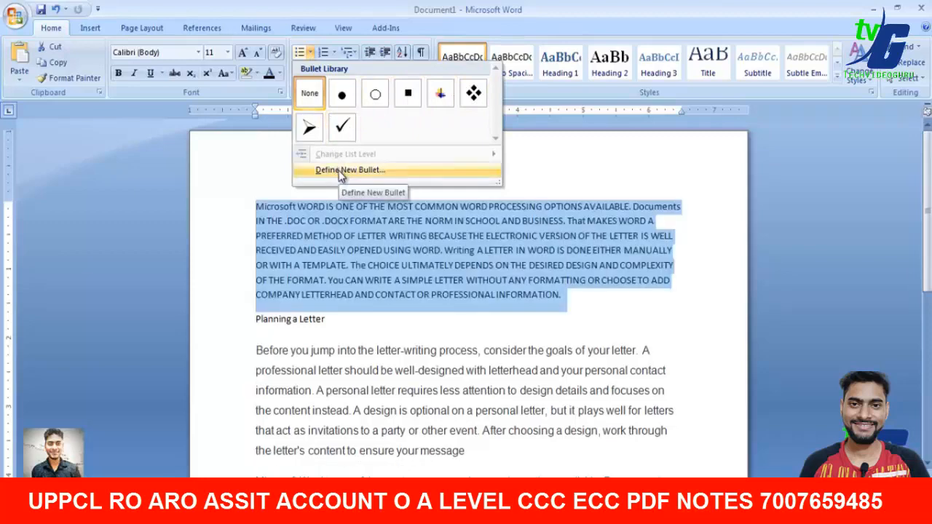
{"action": "left_click", "coordinate": [343, 96]}
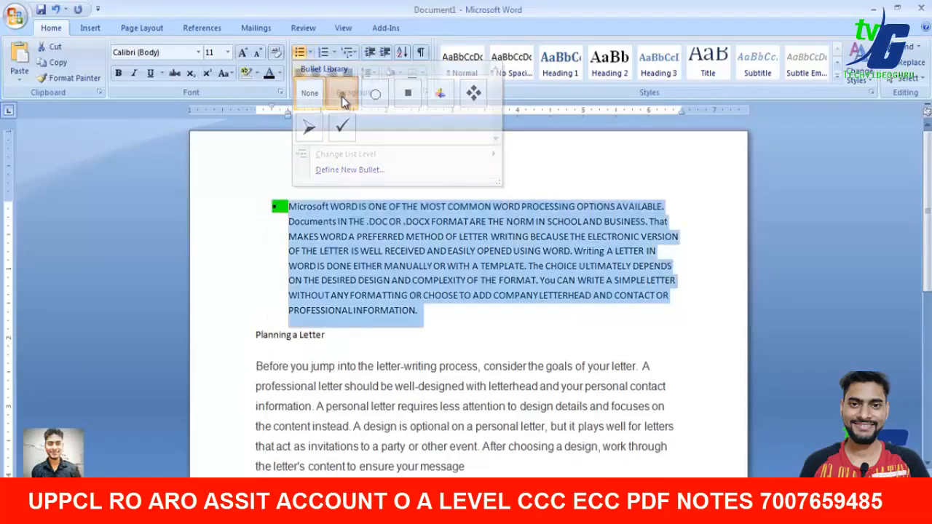
{"action": "left_click", "coordinate": [311, 221]}
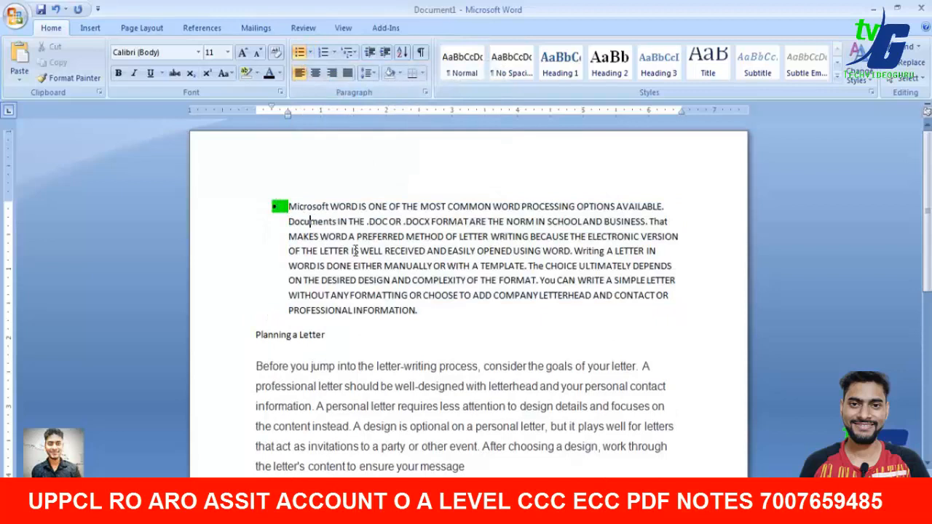
{"action": "key", "text": "Return"}
{"action": "key", "text": "Return"}
{"action": "key", "text": "Return"}
{"action": "key", "text": "Return"}
{"action": "key", "text": "Return"}
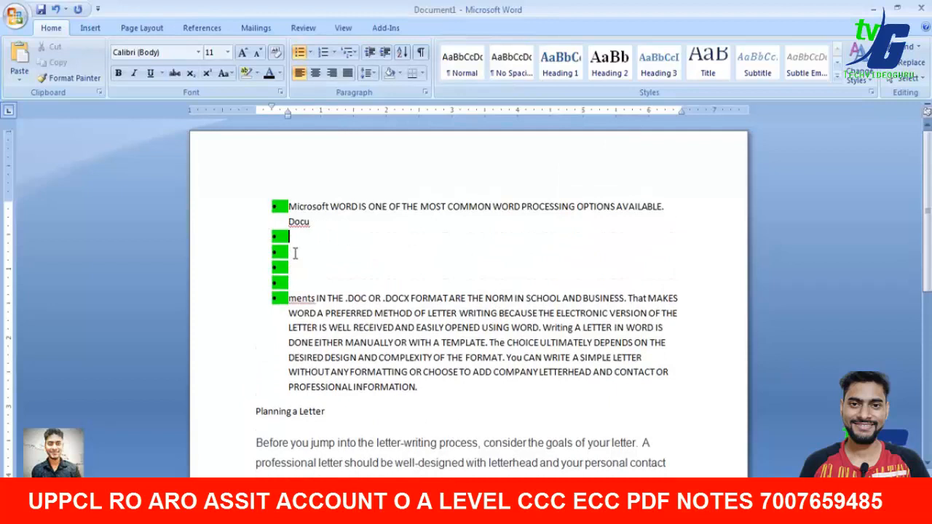
Remove the green highlight from the bullet lines and clear the 'ments' paragraph's formatting
{"action": "left_click_drag", "start_coordinate": [315, 298], "coordinate": [256, 200]}
{"action": "left_click", "coordinate": [256, 73]}
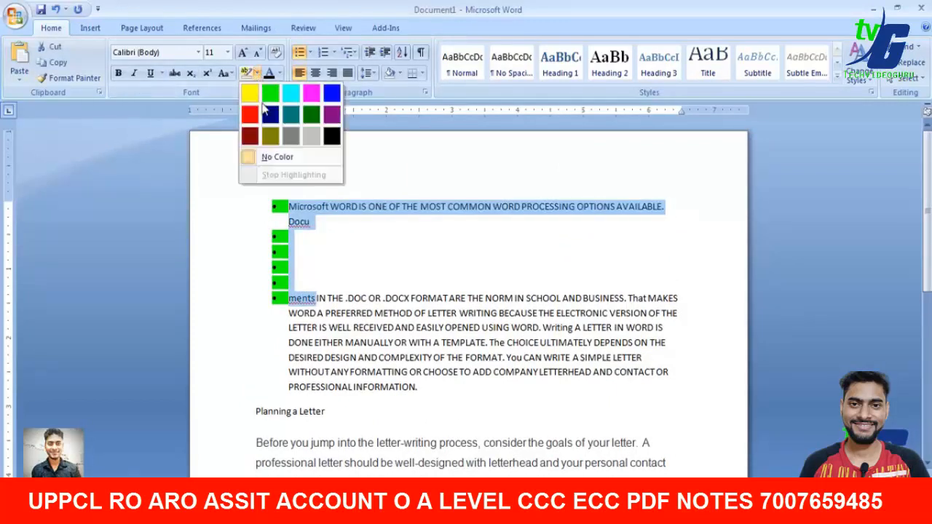
{"action": "left_click", "coordinate": [276, 155]}
{"action": "left_click_drag", "start_coordinate": [295, 285], "coordinate": [235, 289]}
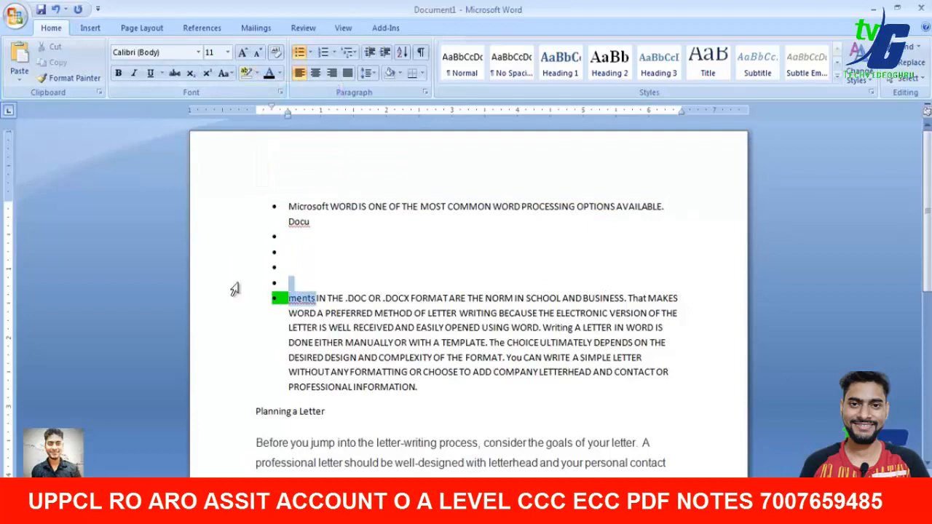
{"action": "left_click", "coordinate": [256, 72]}
{"action": "left_click", "coordinate": [265, 156]}
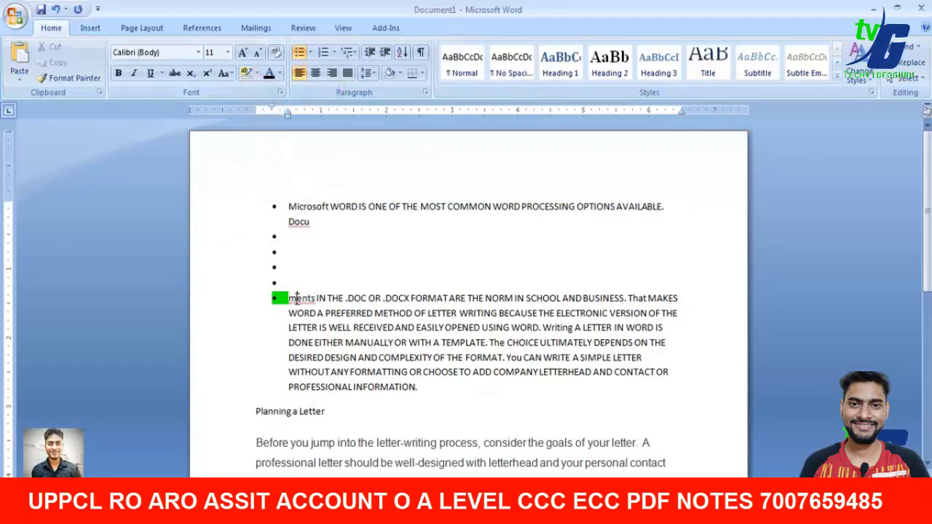
{"action": "left_click_drag", "start_coordinate": [296, 299], "coordinate": [262, 299]}
{"action": "left_click", "coordinate": [256, 73]}
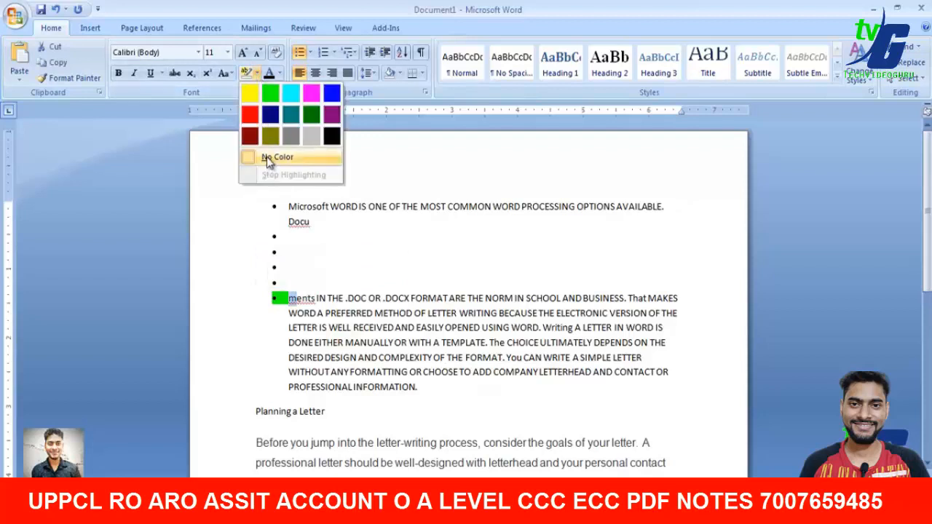
{"action": "left_click", "coordinate": [267, 156]}
{"action": "left_click", "coordinate": [279, 53]}
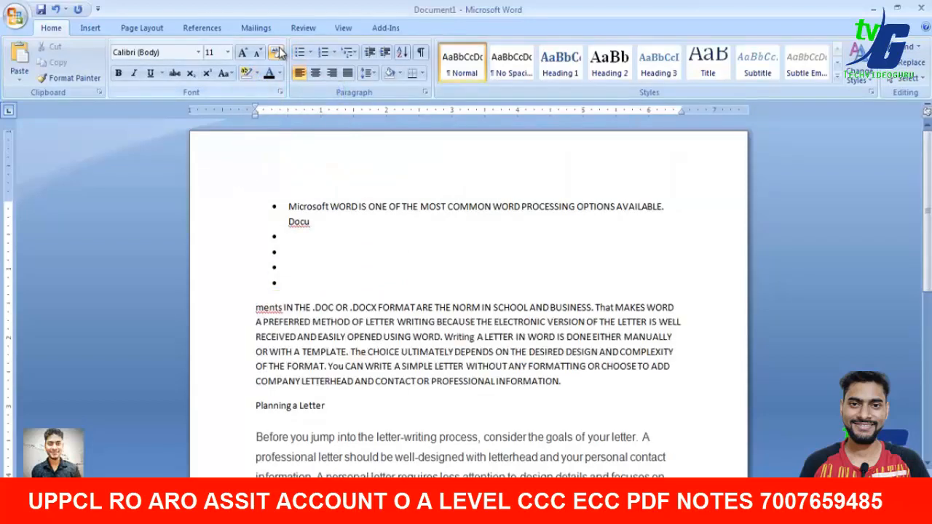
Add blank paragraphs and a bullet item, then type 'nkl' on a new line
{"action": "left_click", "coordinate": [343, 271]}
{"action": "key", "text": "Return"}
{"action": "key", "text": "Return"}
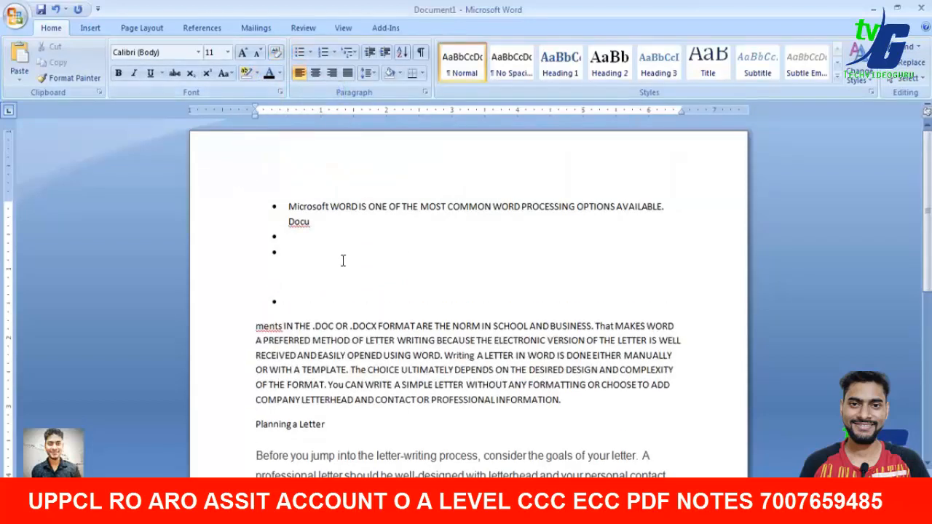
{"action": "key", "text": "Return"}
{"action": "key", "text": "Return"}
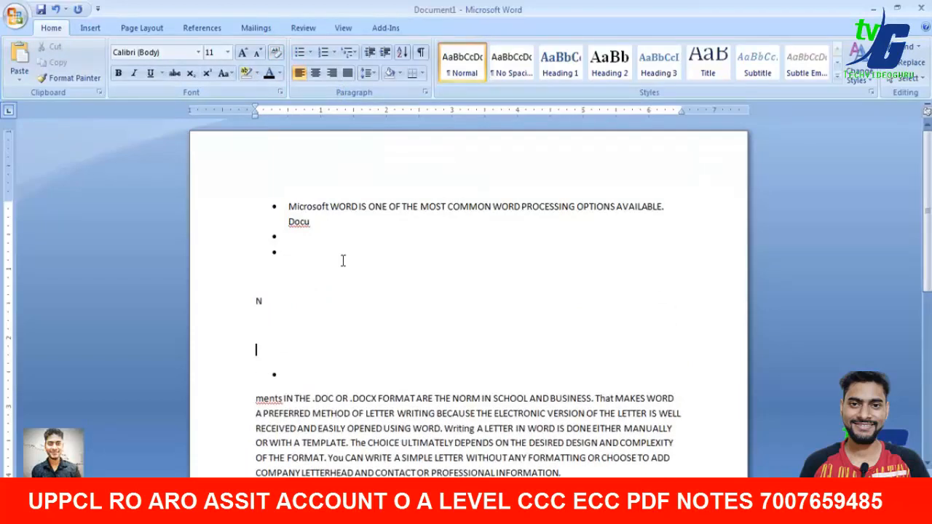
{"action": "left_click", "coordinate": [298, 52]}
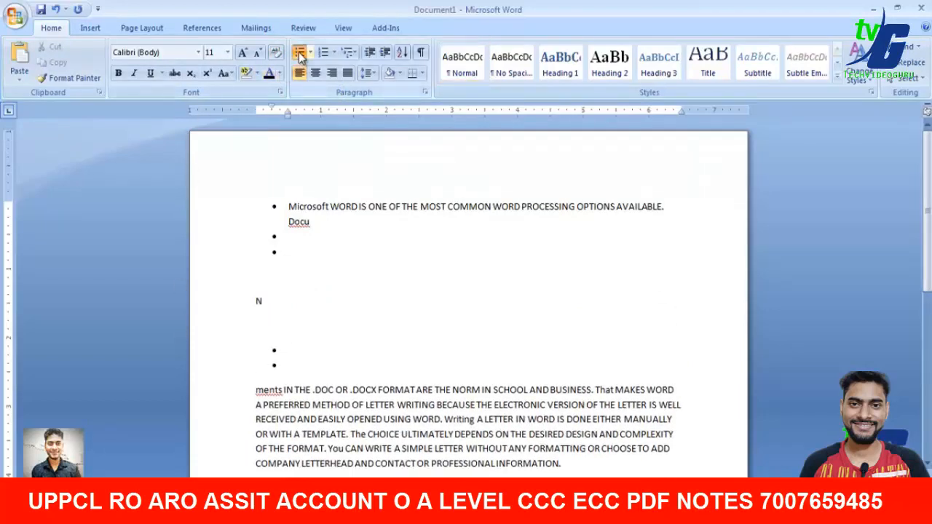
{"action": "left_click", "coordinate": [315, 321]}
{"action": "type", "text": "nkl"}
{"action": "key", "text": "Return"}
{"action": "key", "text": "Return"}
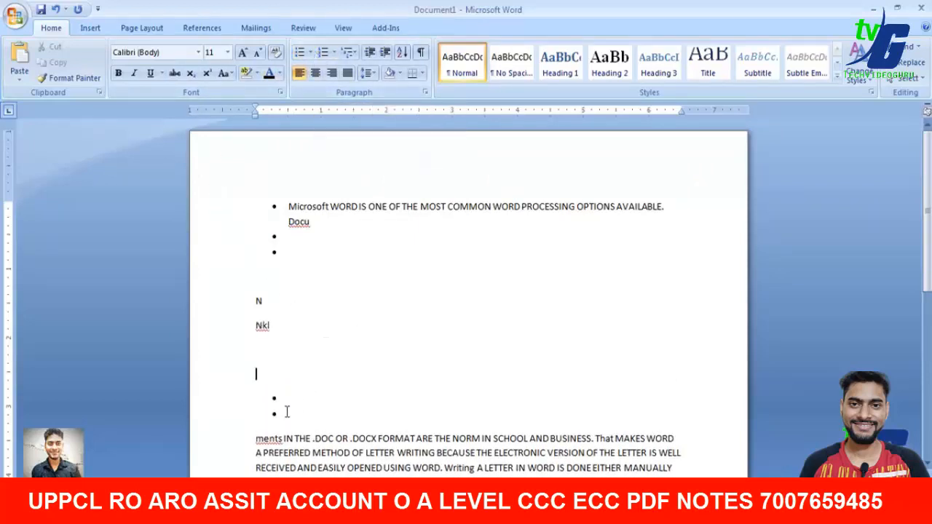
{"action": "key", "text": "BackSpace"}
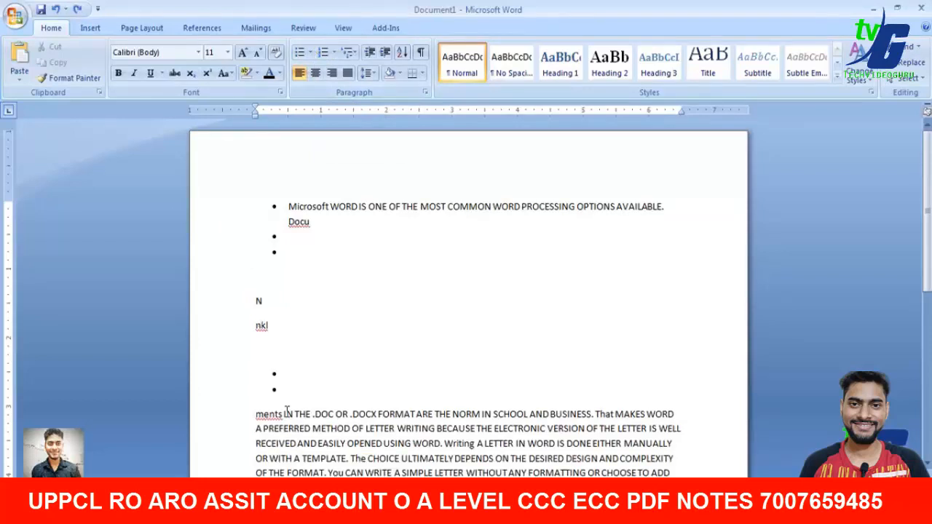
Delete the 'nkl' lines, the first bullet text and the empty bullets
{"action": "left_click_drag", "start_coordinate": [256, 350], "coordinate": [243, 292]}
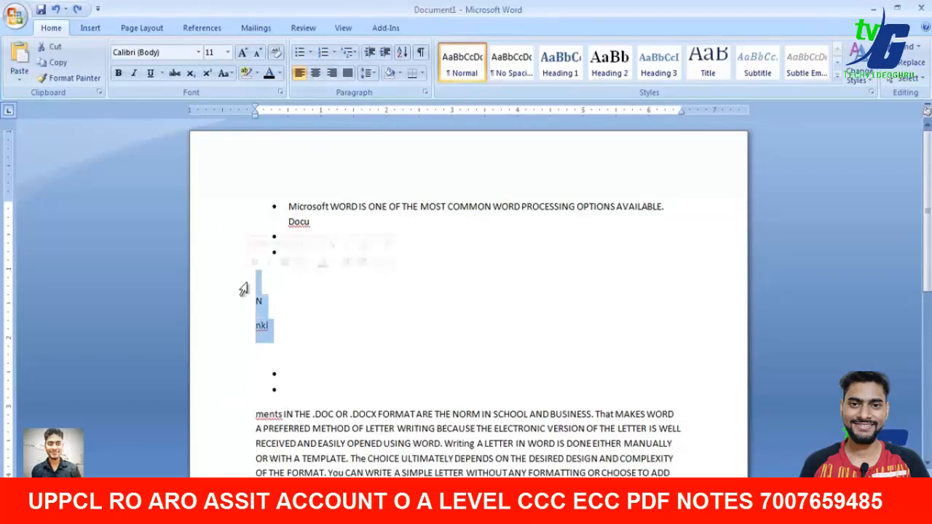
{"action": "key", "text": "BackSpace"}
{"action": "key", "text": "BackSpace"}
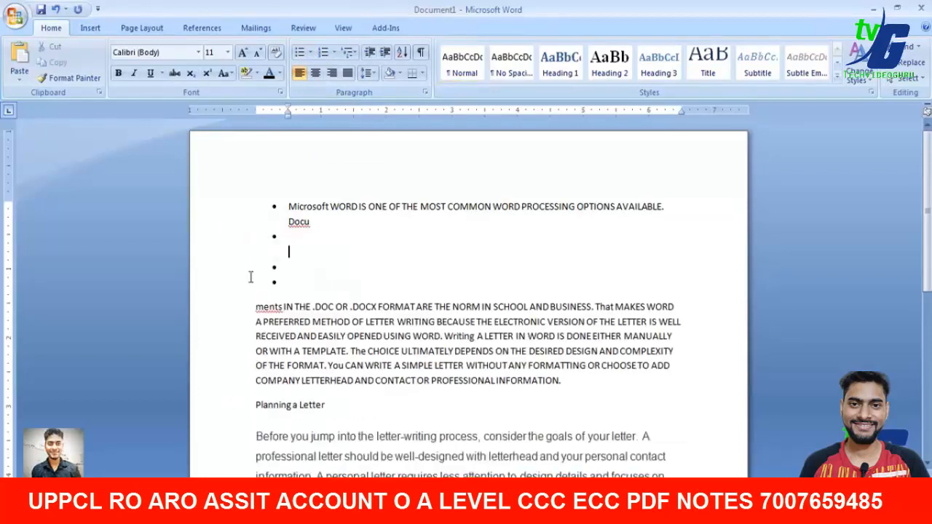
{"action": "left_click_drag", "start_coordinate": [326, 263], "coordinate": [267, 211]}
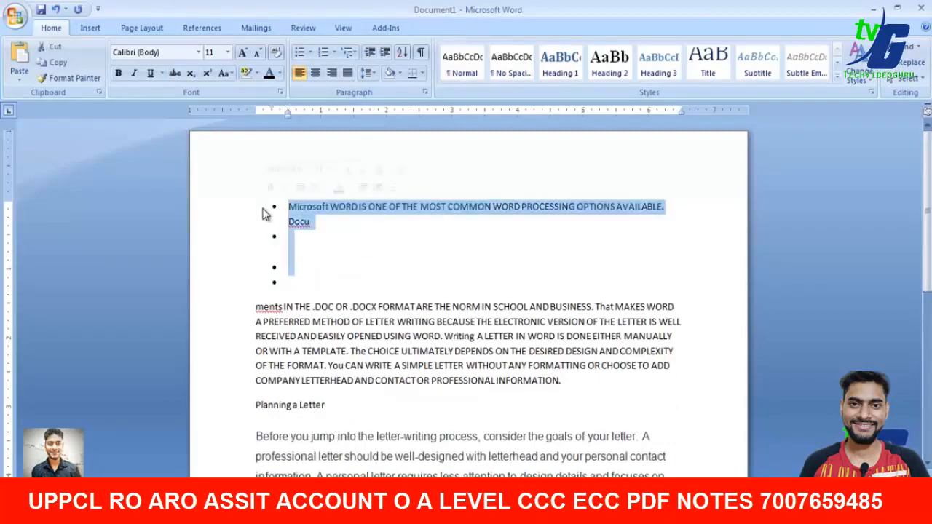
{"action": "key", "text": "BackSpace"}
{"action": "key", "text": "BackSpace"}
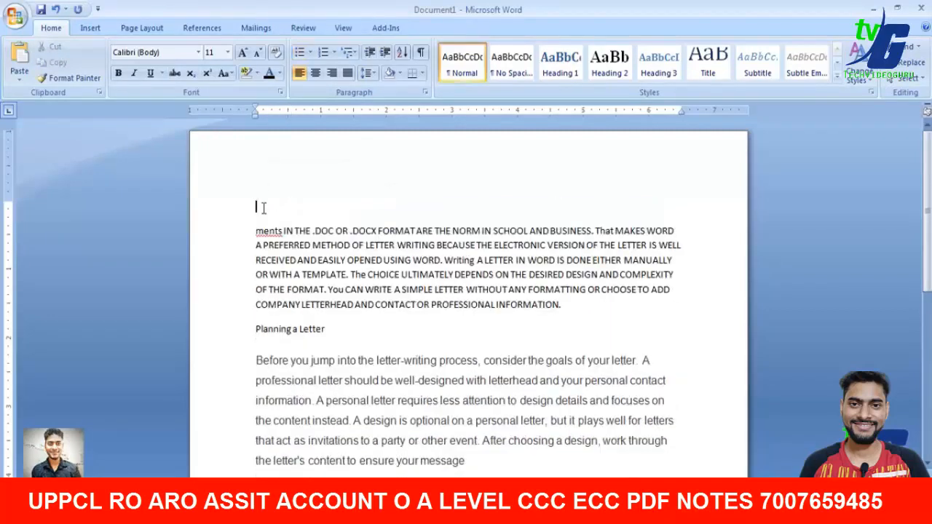
{"action": "left_click_drag", "start_coordinate": [270, 210], "coordinate": [562, 308]}
Number the uppercase, 'Before you jump' and 'choosing a design' paragraphs as a 1. 2. 3. list
{"action": "left_click", "coordinate": [311, 53]}
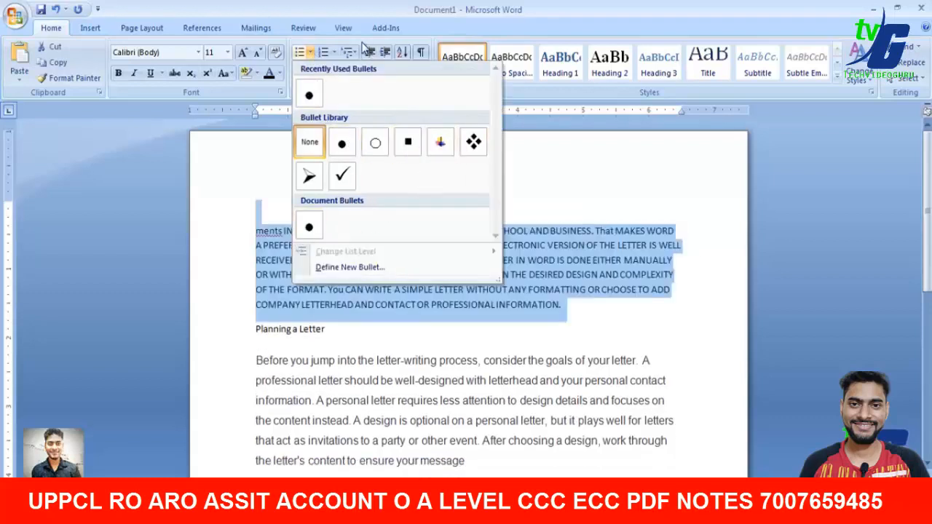
{"action": "left_click", "coordinate": [333, 52]}
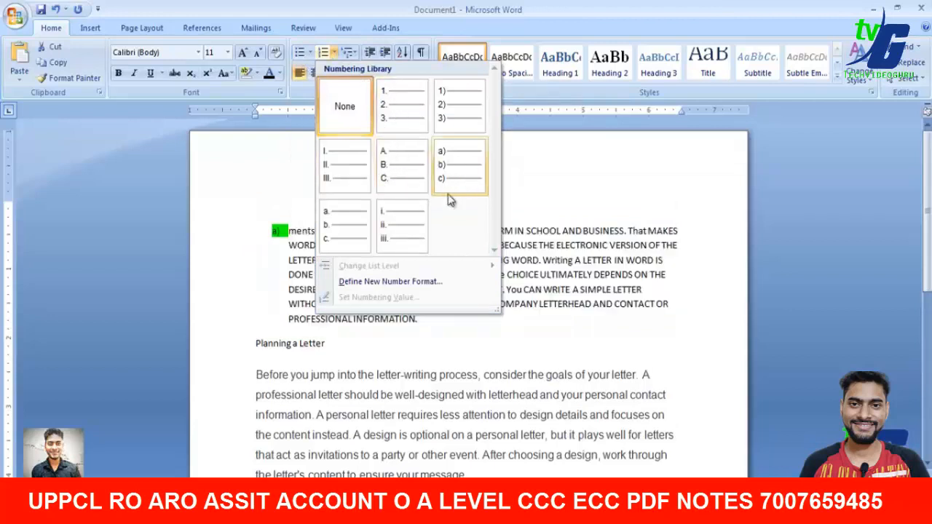
{"action": "left_click", "coordinate": [386, 114]}
{"action": "left_click_drag", "start_coordinate": [255, 374], "coordinate": [477, 455]}
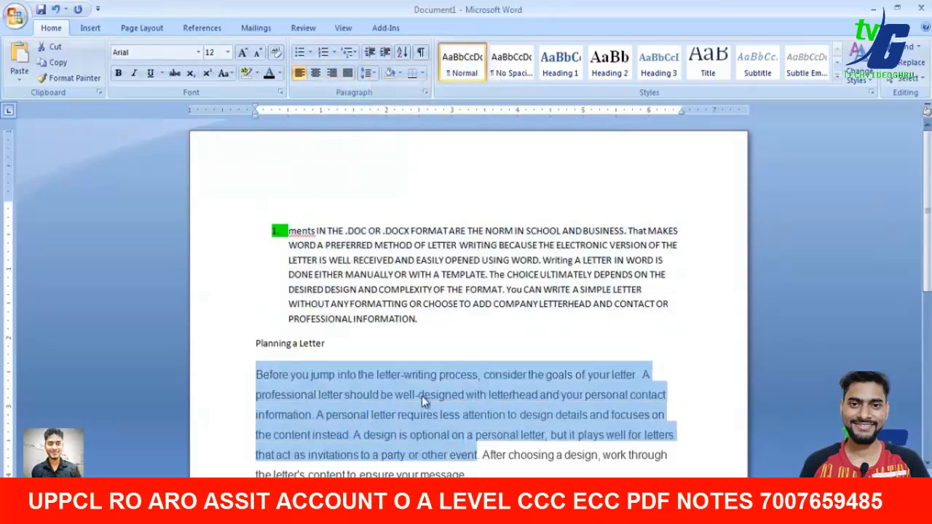
{"action": "left_click", "coordinate": [323, 53]}
{"action": "scroll", "coordinate": [390, 325], "scroll_direction": "down", "scroll_amount": 3}
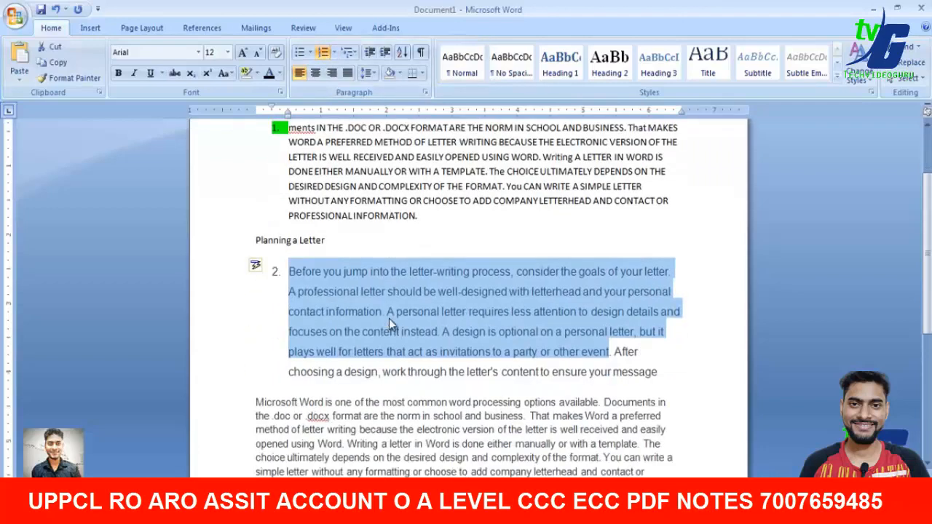
{"action": "left_click_drag", "start_coordinate": [284, 372], "coordinate": [412, 472]}
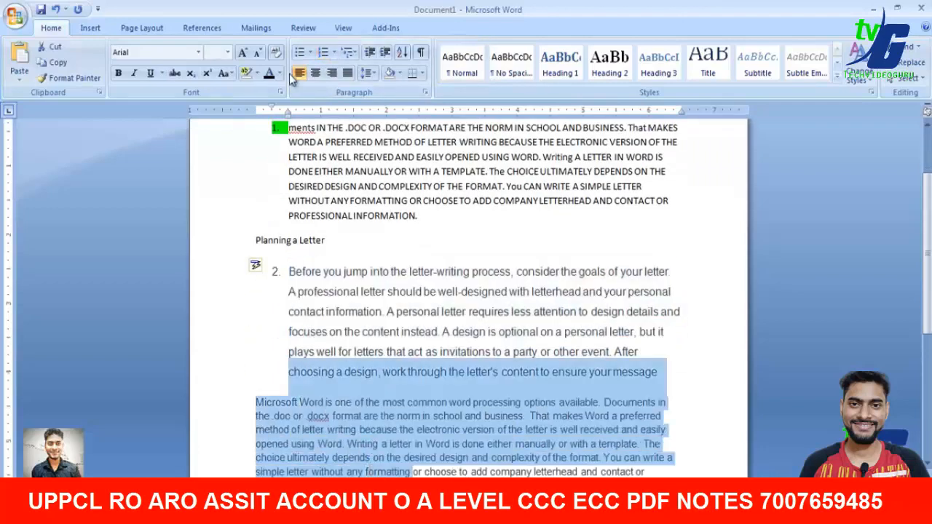
{"action": "left_click", "coordinate": [323, 53]}
{"action": "left_click", "coordinate": [399, 271]}
{"action": "scroll", "coordinate": [415, 277], "scroll_direction": "up", "scroll_amount": 2}
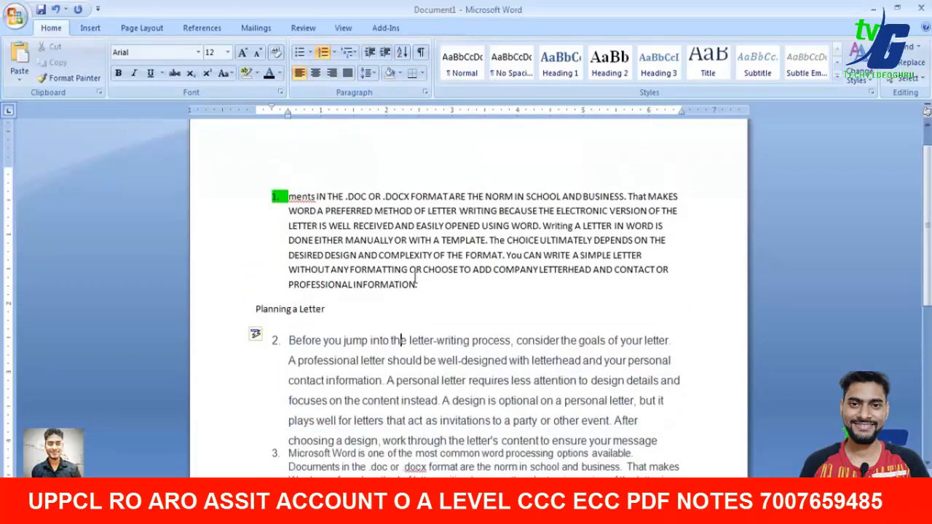
Split 'You CAN' into single-letter numbered items, then undo the splits
{"action": "left_click", "coordinate": [415, 254]}
{"action": "key", "text": "Return"}
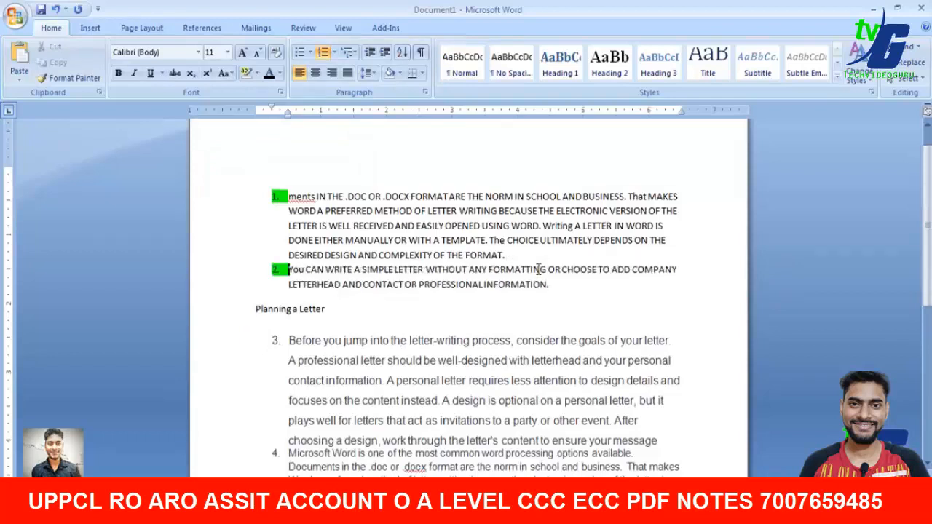
{"action": "key", "text": "Return"}
{"action": "key", "text": "Right"}
{"action": "key", "text": "Return"}
{"action": "key", "text": "Right"}
{"action": "key", "text": "Return"}
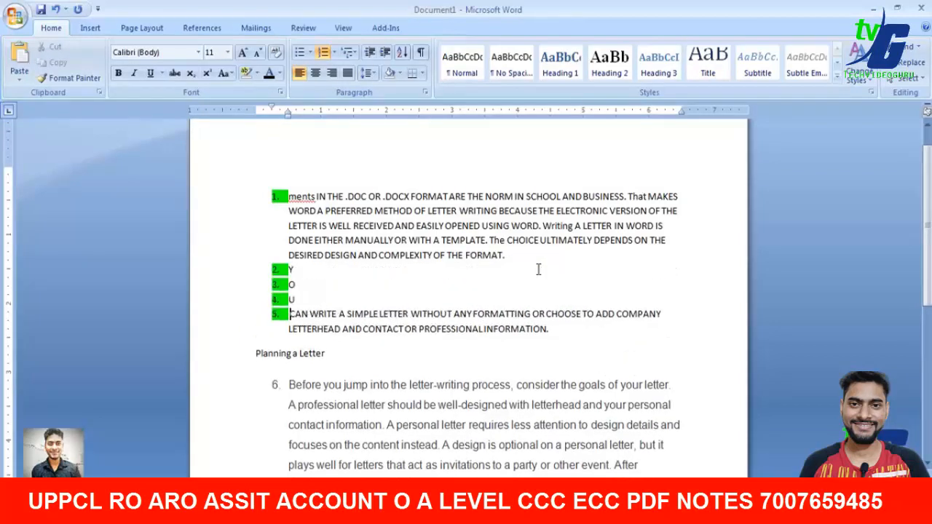
{"action": "key", "text": "Right"}
{"action": "key", "text": "Return"}
{"action": "key", "text": "Right"}
{"action": "key", "text": "Return"}
{"action": "key", "text": "Right"}
{"action": "key", "text": "Return"}
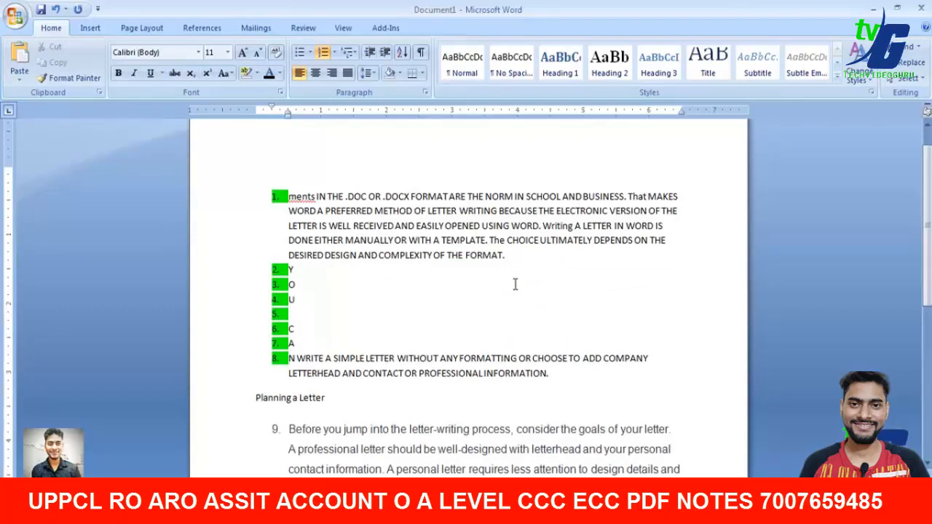
{"action": "key", "text": "ctrl+z"}
{"action": "key", "text": "ctrl+z"}
{"action": "key", "text": "ctrl+z"}
{"action": "key", "text": "ctrl+z"}
{"action": "key", "text": "ctrl+z"}
{"action": "key", "text": "ctrl+z"}
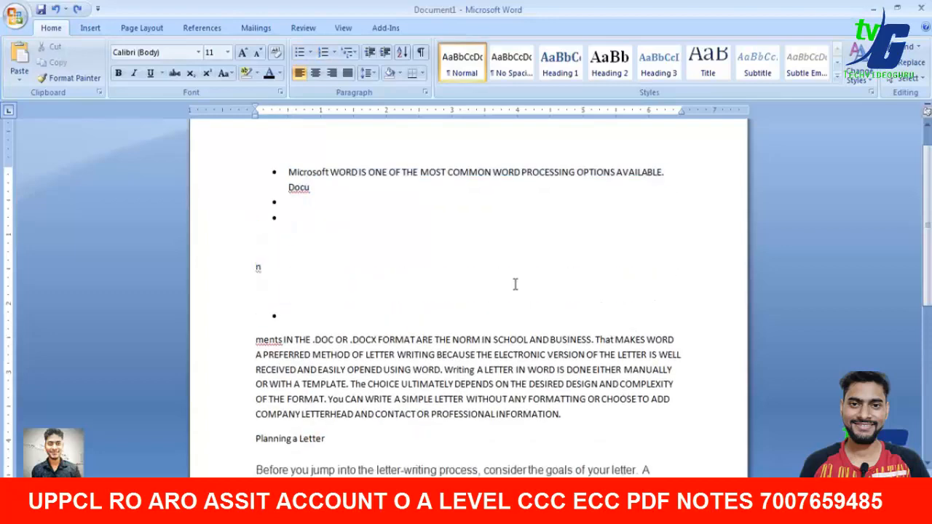
Number the uppercase paragraph with the 1) a) i) multilevel list style
{"action": "key", "text": "ctrl+z"}
{"action": "key", "text": "ctrl+z"}
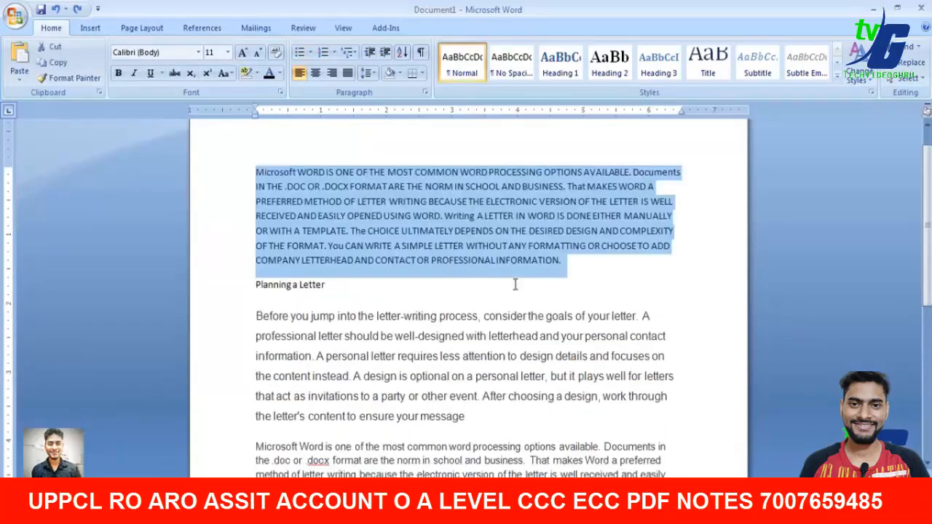
{"action": "left_click", "coordinate": [582, 265]}
{"action": "left_click_drag", "start_coordinate": [257, 172], "coordinate": [576, 265]}
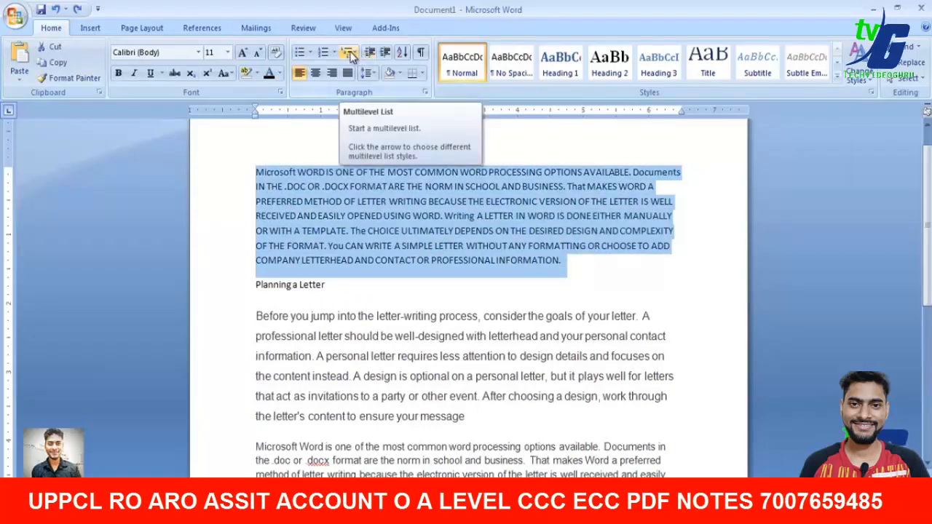
{"action": "left_click", "coordinate": [353, 54]}
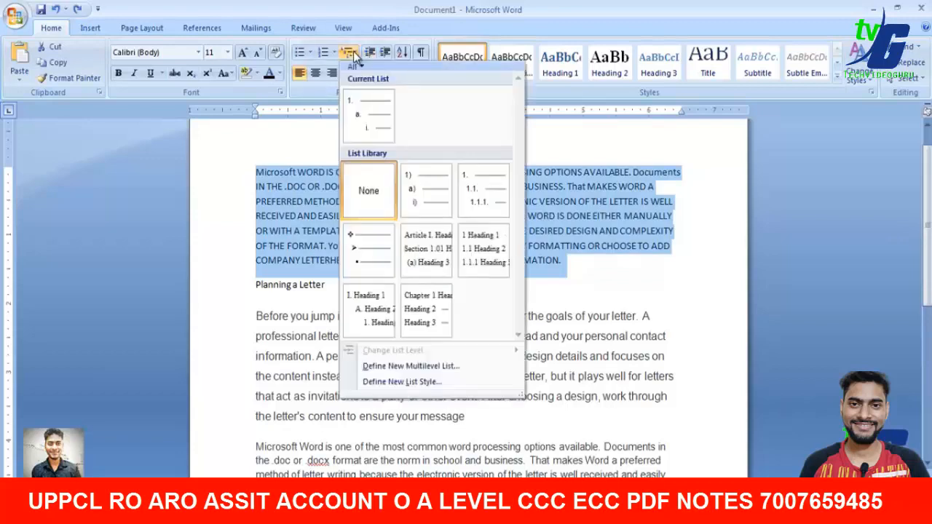
{"action": "left_click", "coordinate": [430, 190]}
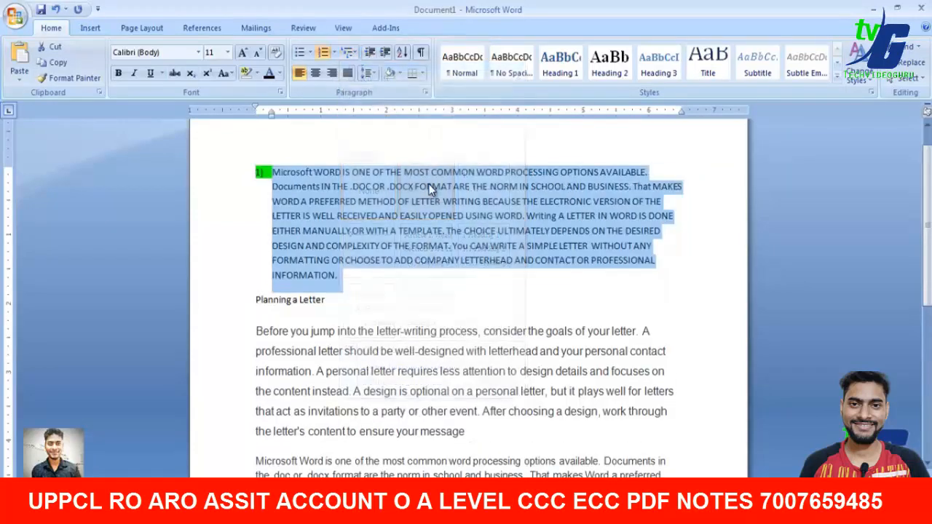
{"action": "left_click", "coordinate": [420, 198]}
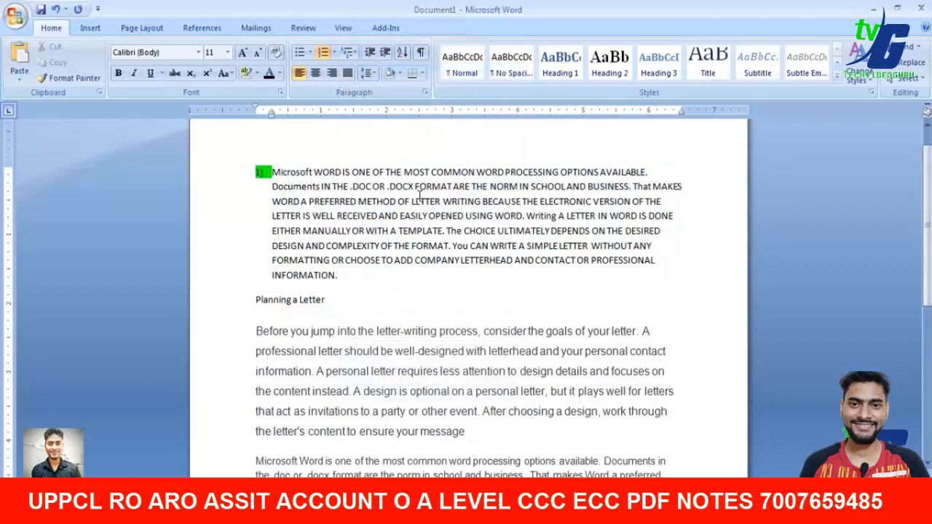
Split the word LETTER into single-letter numbered items
{"action": "key", "text": "Return"}
{"action": "key", "text": "Return"}
{"action": "key", "text": "Right"}
{"action": "key", "text": "Return"}
{"action": "key", "text": "Right"}
{"action": "key", "text": "Return"}
{"action": "key", "text": "Right"}
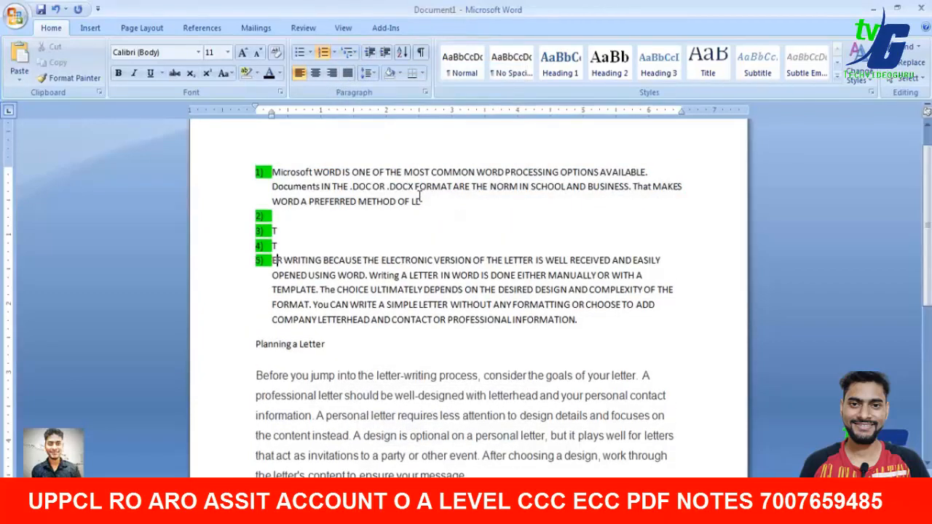
{"action": "key", "text": "Return"}
{"action": "key", "text": "Right"}
{"action": "key", "text": "Return"}
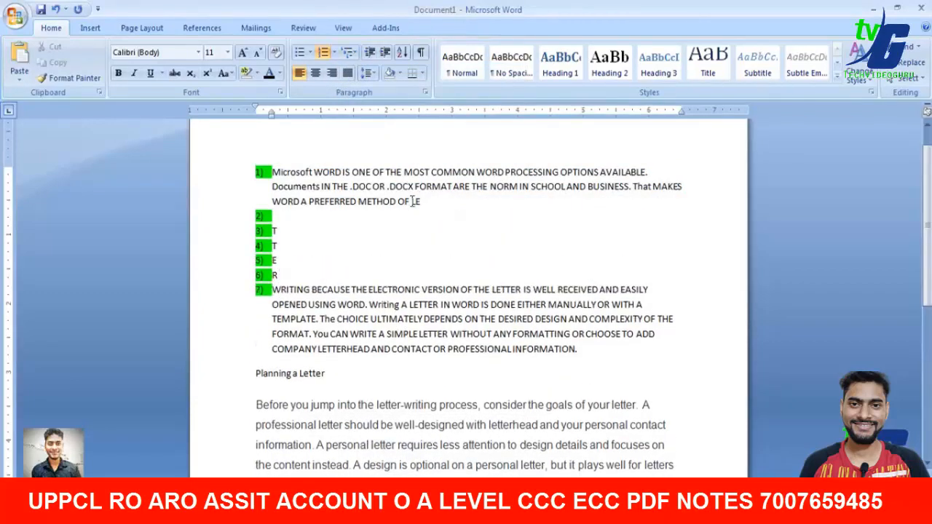
Apply heading-linked 1 / 1.1 numbering and split items at USING and WORD
{"action": "left_click", "coordinate": [355, 54]}
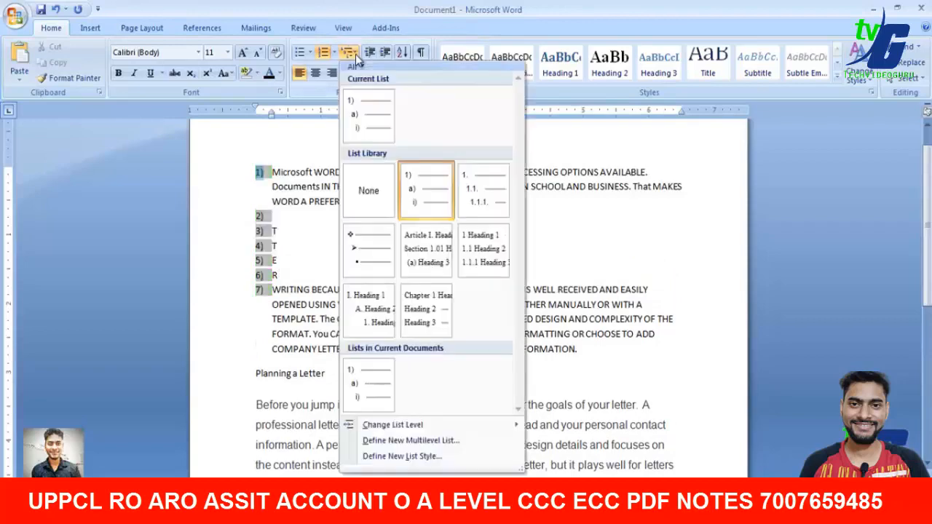
{"action": "left_click", "coordinate": [484, 247]}
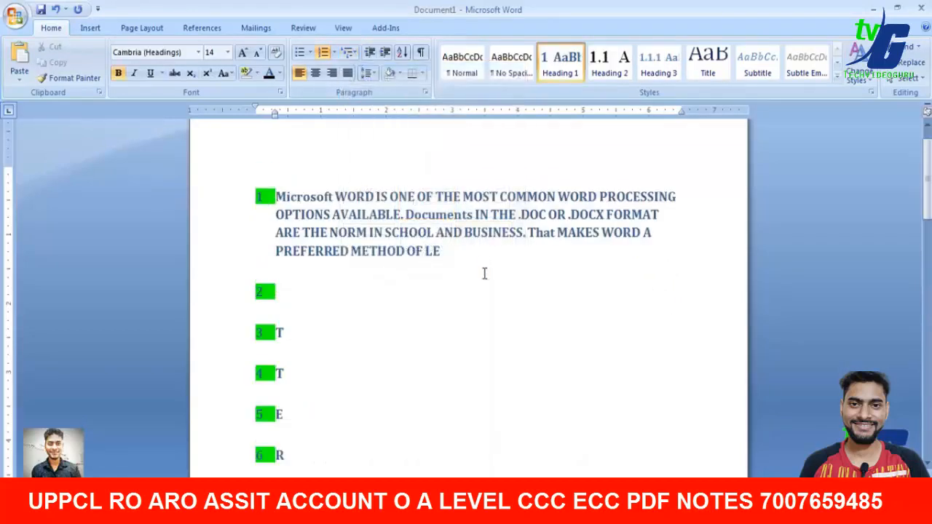
{"action": "scroll", "coordinate": [483, 273], "scroll_direction": "down", "scroll_amount": 3}
{"action": "scroll", "coordinate": [483, 273], "scroll_direction": "down", "scroll_amount": 3}
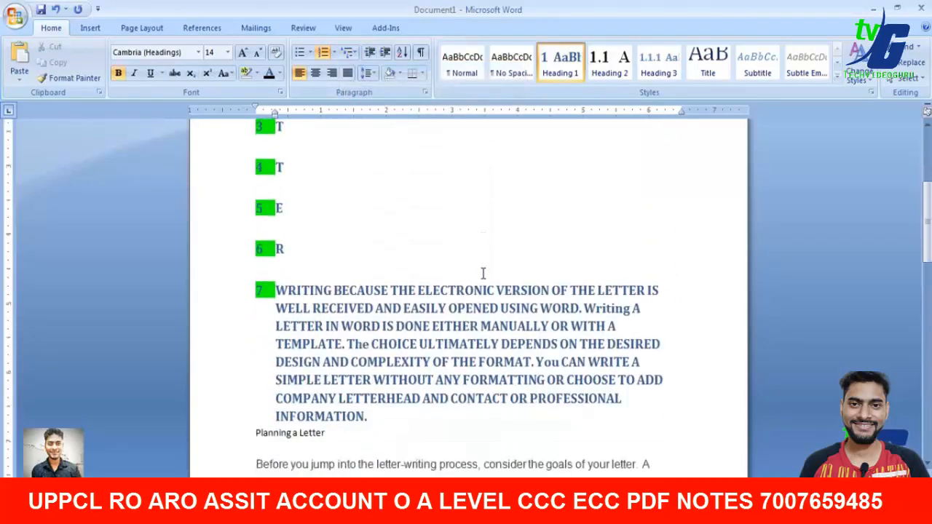
{"action": "left_click", "coordinate": [499, 309]}
{"action": "key", "text": "Return"}
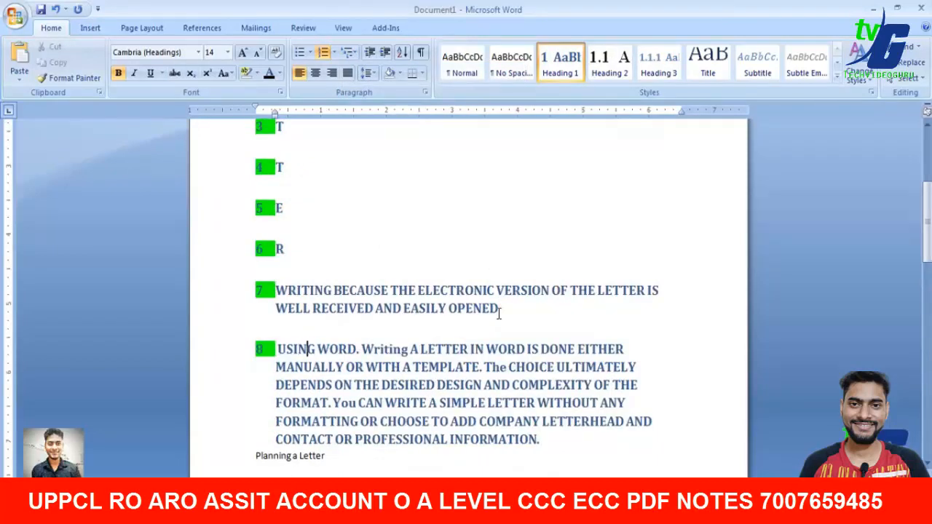
{"action": "key", "text": "Right"}
{"action": "key", "text": "Return"}
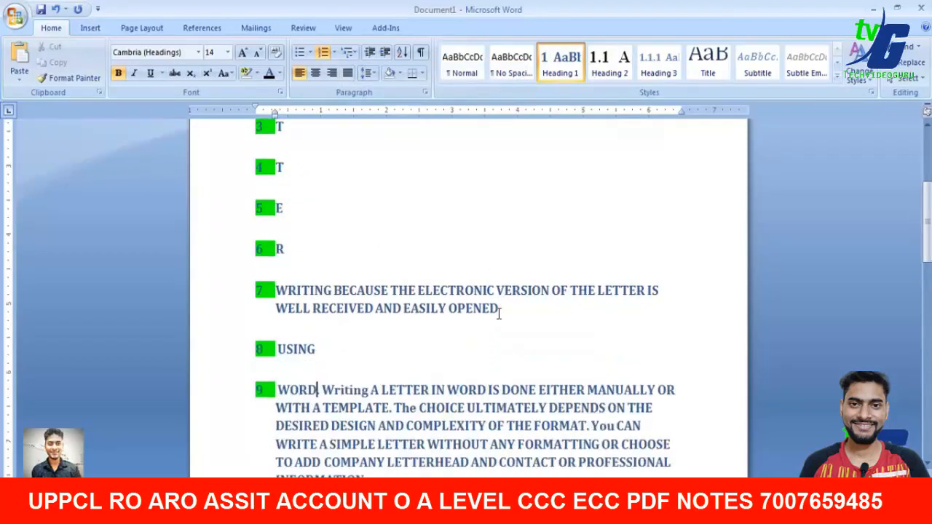
{"action": "key", "text": "Return"}
Apply the document's existing list style, split two more items, then undo the list edits
{"action": "left_click", "coordinate": [349, 51]}
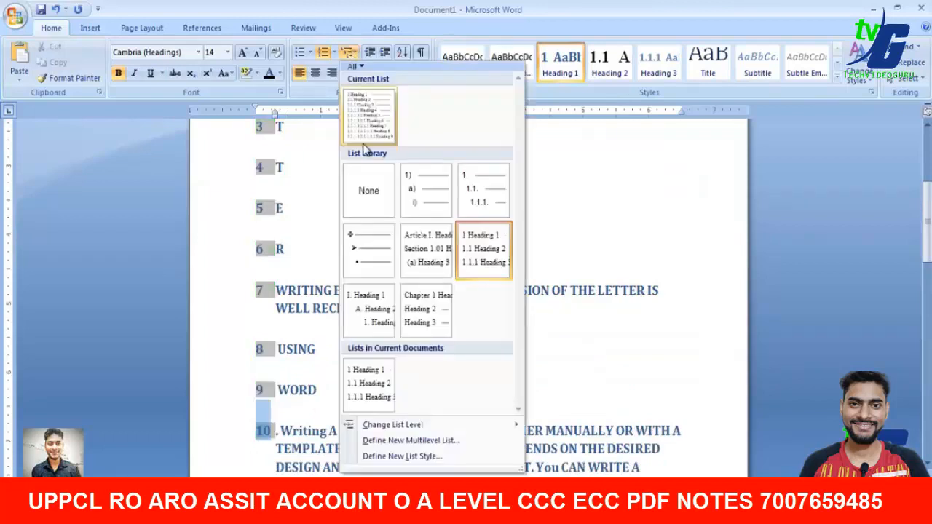
{"action": "left_click", "coordinate": [374, 373]}
{"action": "scroll", "coordinate": [394, 364], "scroll_direction": "down", "scroll_amount": 1}
{"action": "left_click", "coordinate": [394, 362]}
{"action": "key", "text": "Return"}
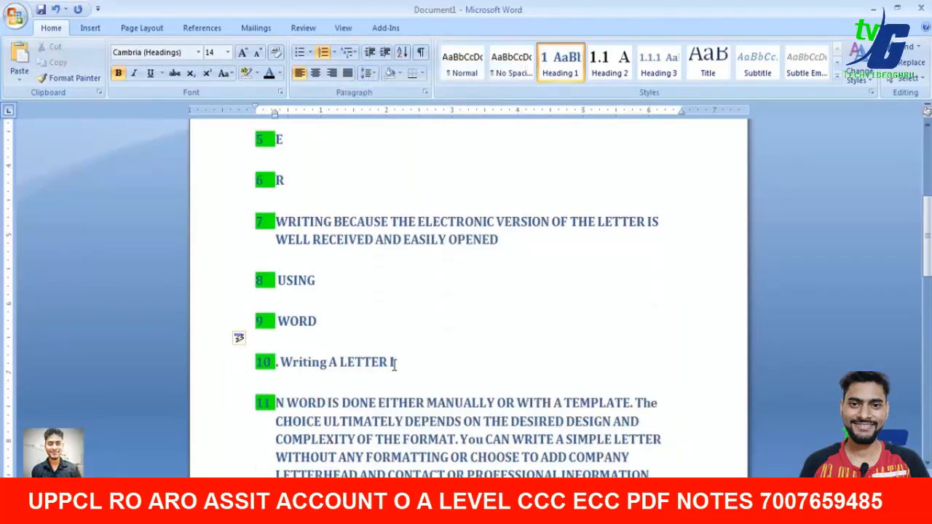
{"action": "left_click", "coordinate": [399, 402]}
{"action": "key", "text": "ctrl+Return"}
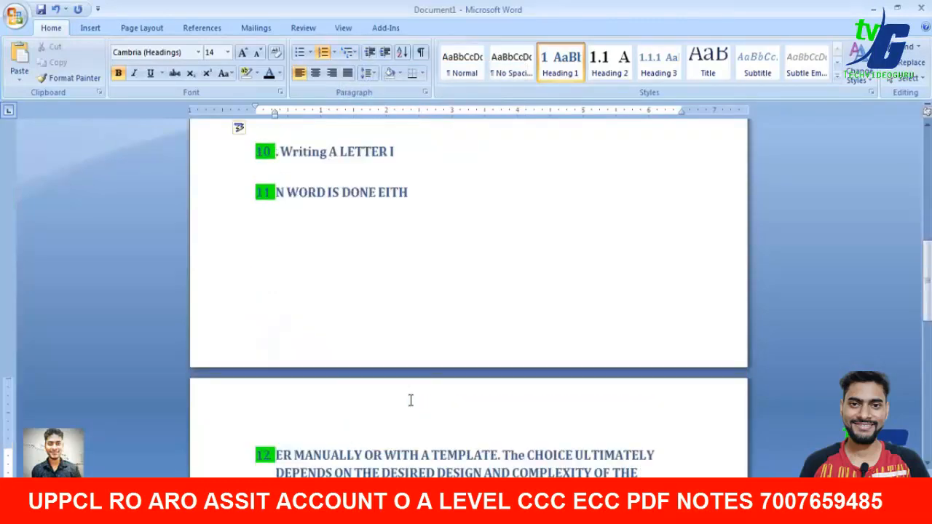
{"action": "key", "text": "ctrl+z"}
{"action": "key", "text": "ctrl+z"}
{"action": "key", "text": "ctrl+z"}
{"action": "key", "text": "ctrl+z"}
{"action": "key", "text": "ctrl+z"}
{"action": "key", "text": "ctrl+z"}
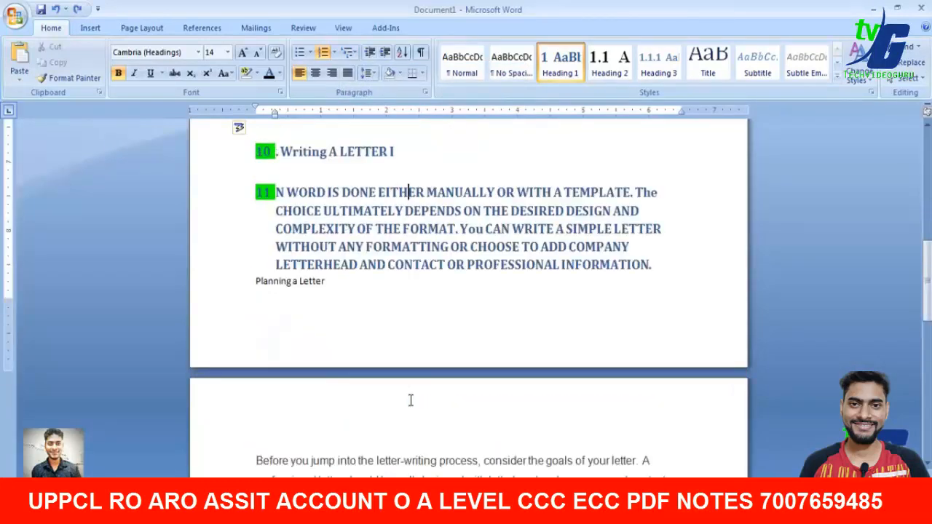
{"action": "key", "text": "ctrl+z"}
{"action": "key", "text": "ctrl+z"}
{"action": "key", "text": "ctrl+z"}
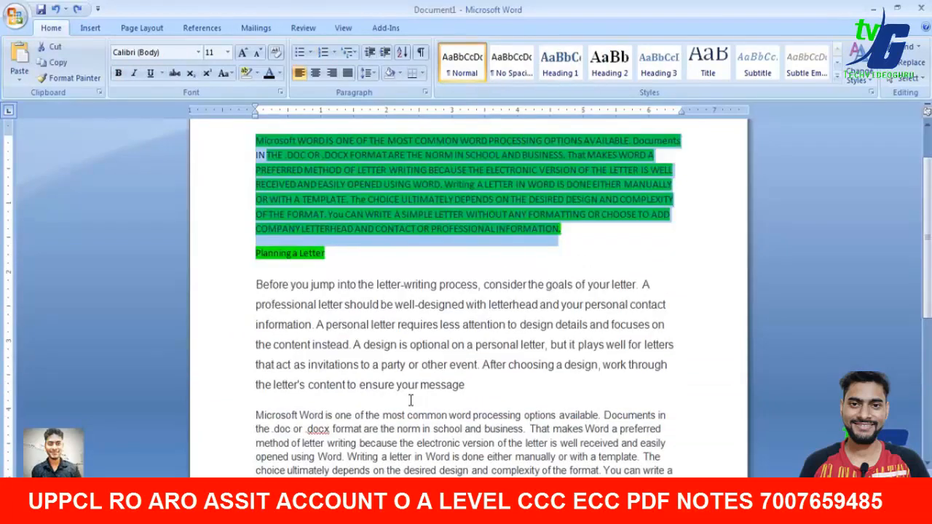
Undo the green highlight on the first uppercase paragraph
{"action": "key", "text": "ctrl+z"}
{"action": "key", "text": "ctrl+z"}
{"action": "key", "text": "ctrl+z"}
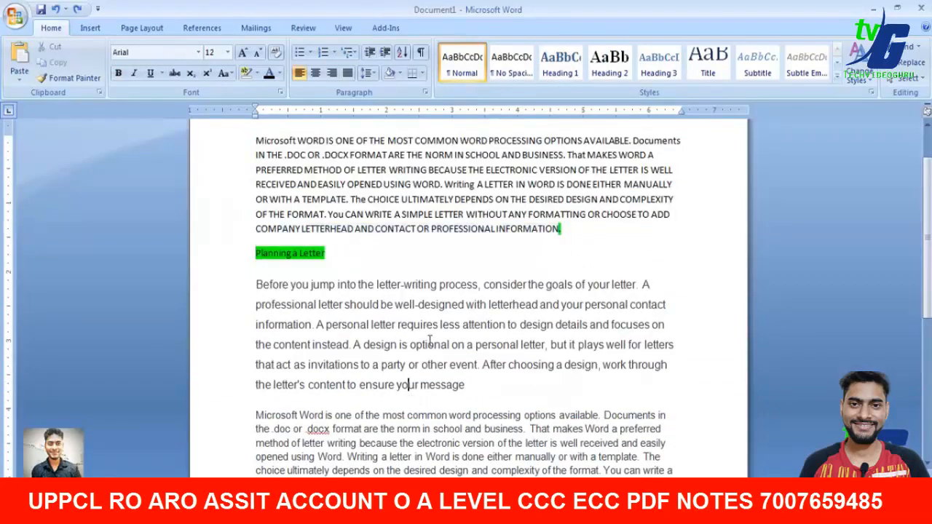
{"action": "key", "text": "ctrl+z"}
{"action": "left_click_drag", "start_coordinate": [256, 206], "coordinate": [564, 295]}
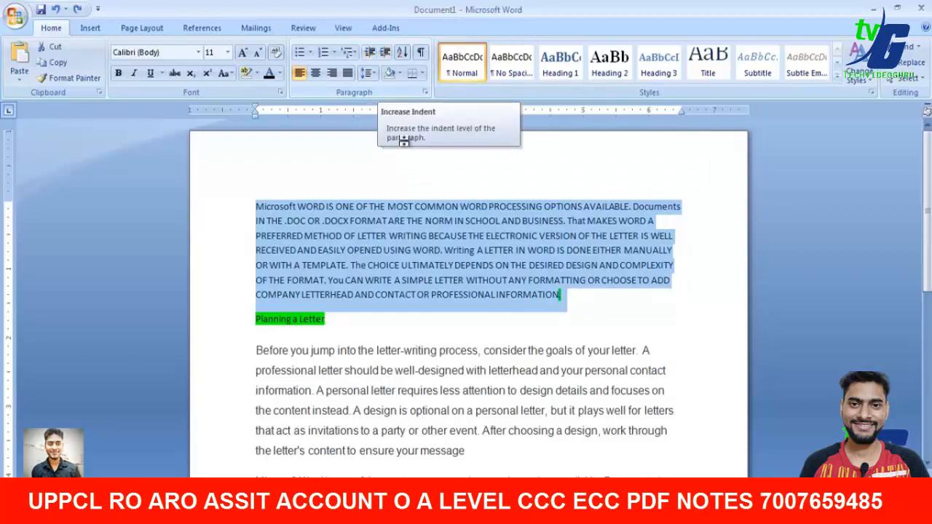
{"action": "left_click", "coordinate": [410, 222]}
Indent 'Microsoft WORD' four steps to the right, then return it to the left margin
{"action": "left_click_drag", "start_coordinate": [255, 206], "coordinate": [325, 208]}
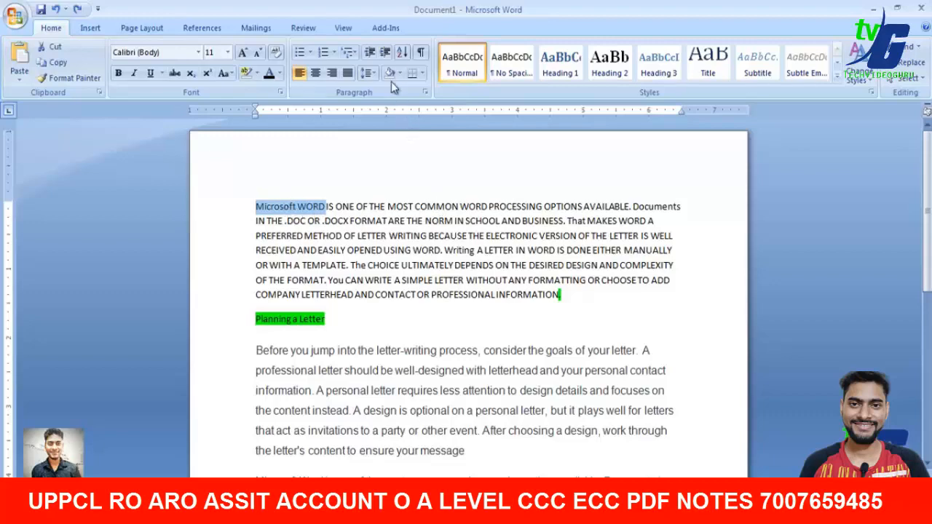
{"action": "left_click", "coordinate": [386, 54]}
{"action": "left_click", "coordinate": [386, 54]}
{"action": "left_click", "coordinate": [386, 54]}
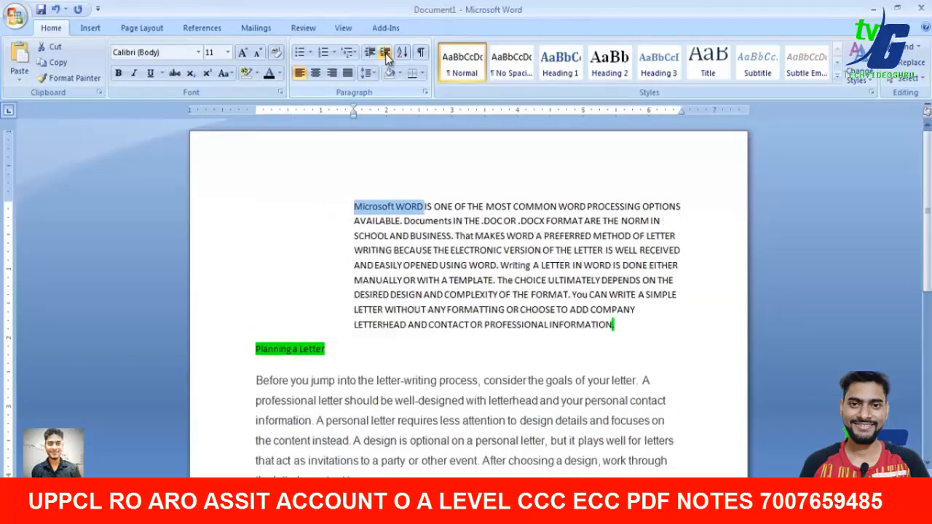
{"action": "left_click", "coordinate": [386, 54]}
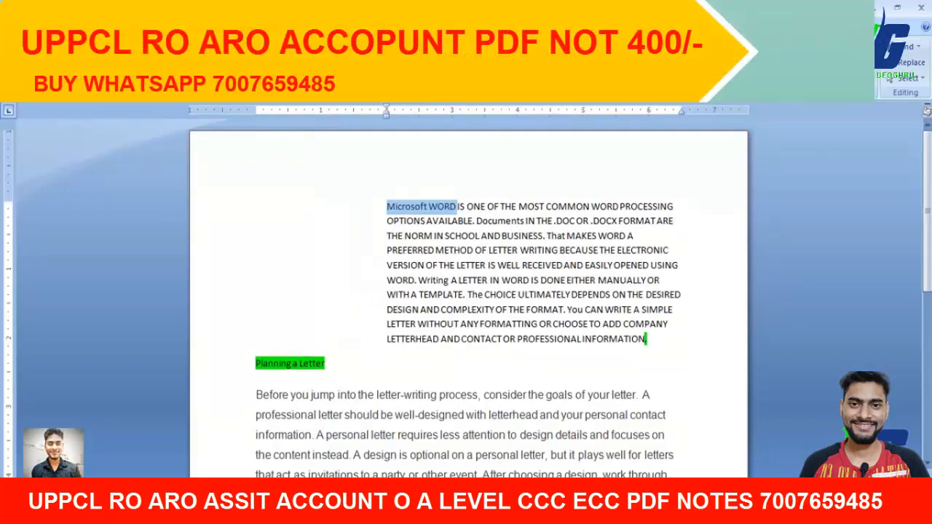
{"action": "left_click", "coordinate": [369, 54]}
{"action": "left_click", "coordinate": [370, 54]}
{"action": "left_click", "coordinate": [370, 53]}
{"action": "left_click", "coordinate": [370, 54]}
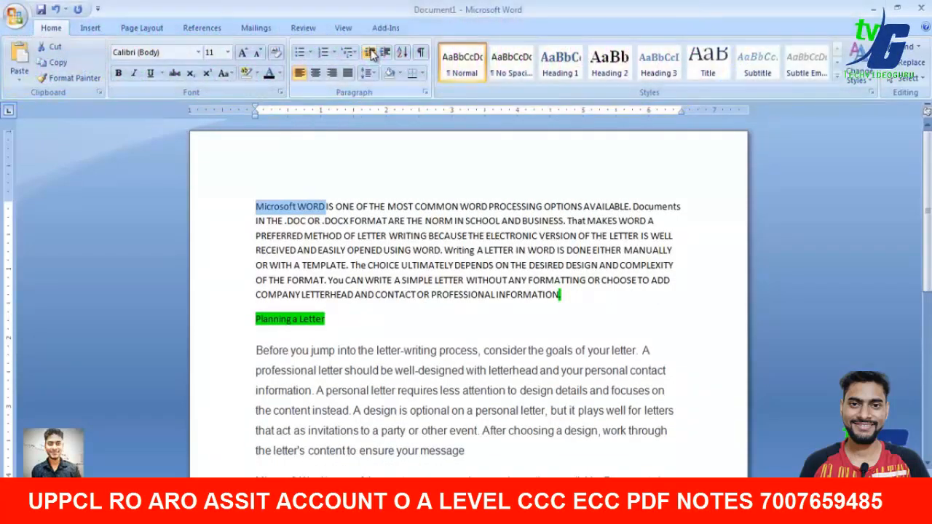
{"action": "left_click", "coordinate": [281, 183]}
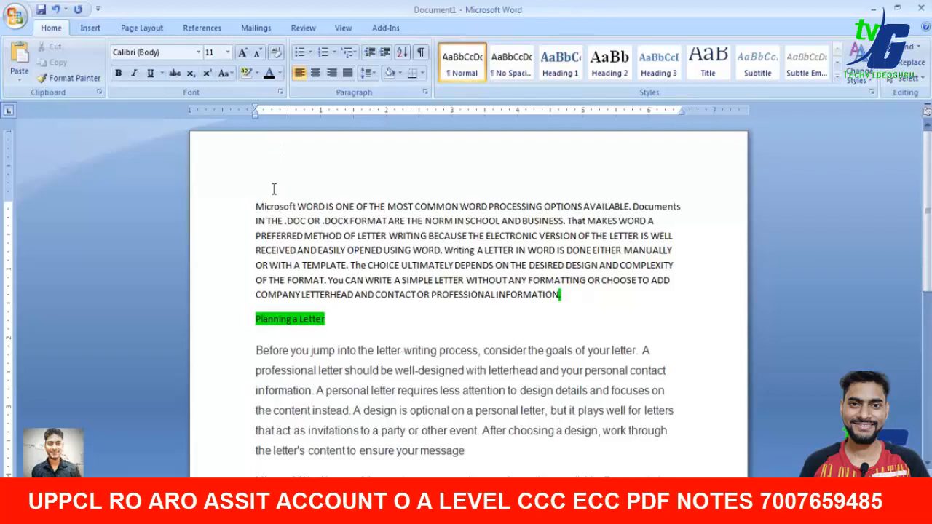
Split 'Microsoft' onto its own line above the WORD IS ONE paragraph
{"action": "left_click_drag", "start_coordinate": [256, 207], "coordinate": [298, 209]}
{"action": "left_click", "coordinate": [300, 210]}
{"action": "key", "text": "Return"}
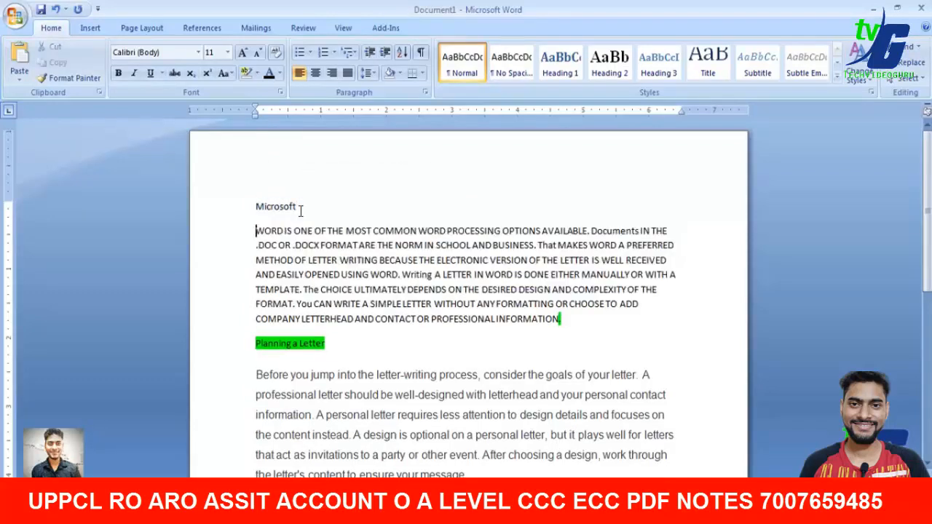
Indent the Microsoft line four steps, then bring it back to the left margin
{"action": "left_click_drag", "start_coordinate": [330, 204], "coordinate": [254, 204]}
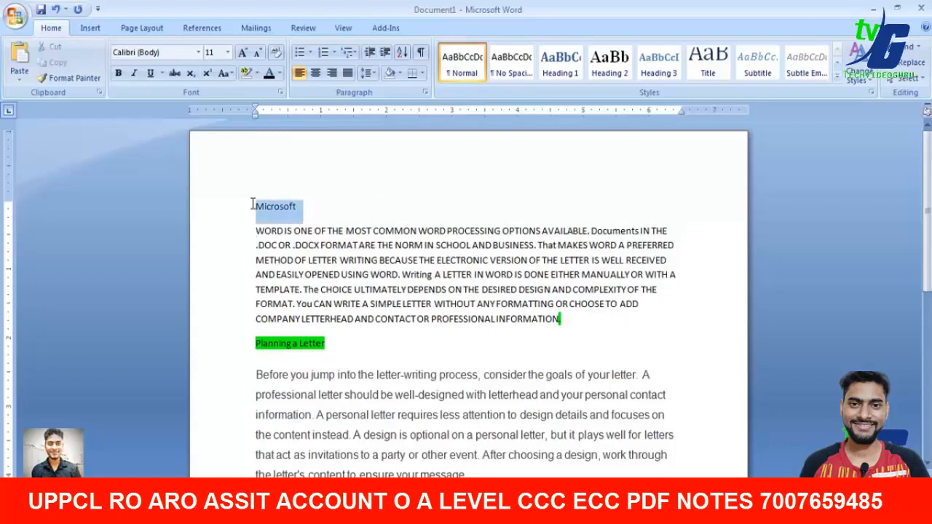
{"action": "left_click", "coordinate": [384, 52]}
{"action": "left_click", "coordinate": [383, 52]}
{"action": "left_click", "coordinate": [384, 52]}
{"action": "left_click", "coordinate": [384, 52]}
{"action": "left_click", "coordinate": [384, 52]}
{"action": "left_click", "coordinate": [383, 51]}
{"action": "left_click", "coordinate": [384, 51]}
{"action": "left_click", "coordinate": [384, 52]}
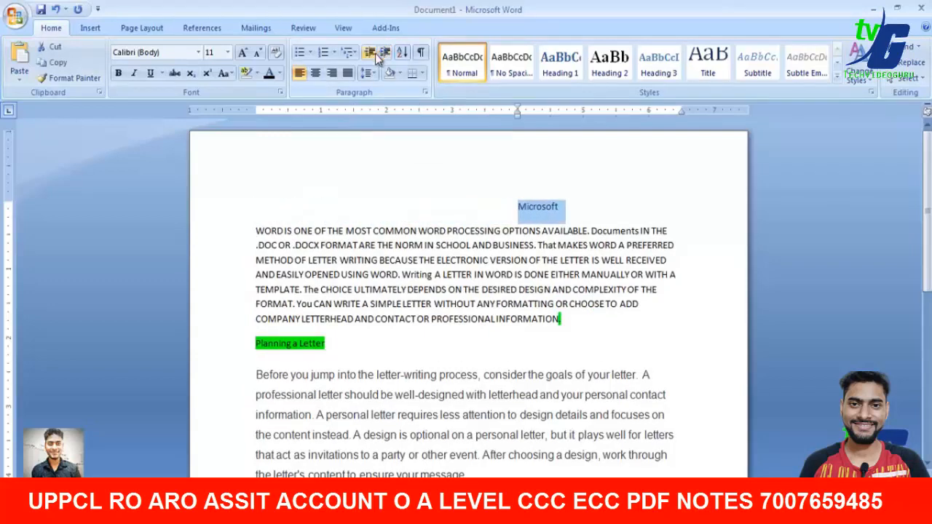
{"action": "left_click", "coordinate": [369, 53]}
{"action": "left_click", "coordinate": [370, 53]}
{"action": "left_click", "coordinate": [369, 52]}
{"action": "left_click", "coordinate": [369, 52]}
{"action": "left_click", "coordinate": [369, 53]}
{"action": "left_click", "coordinate": [369, 53]}
{"action": "left_click", "coordinate": [370, 53]}
{"action": "left_click", "coordinate": [369, 53]}
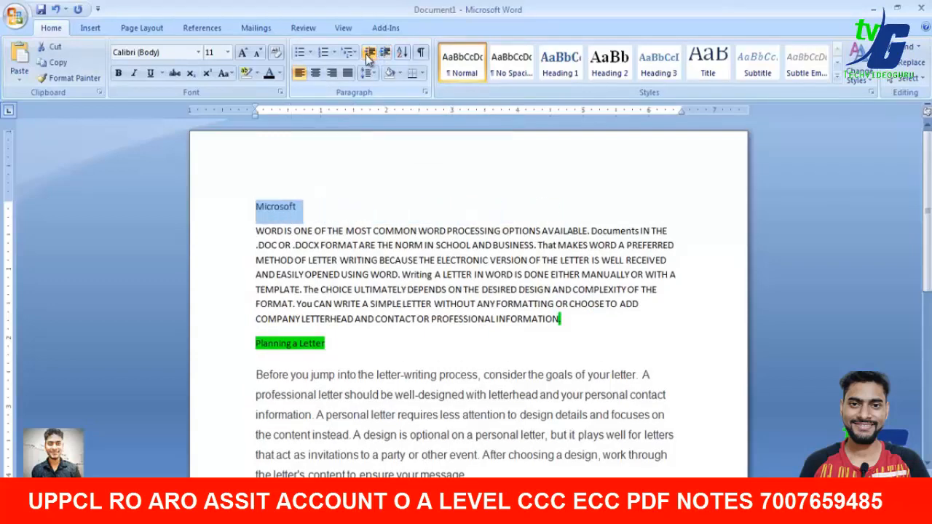
{"action": "left_click", "coordinate": [366, 226]}
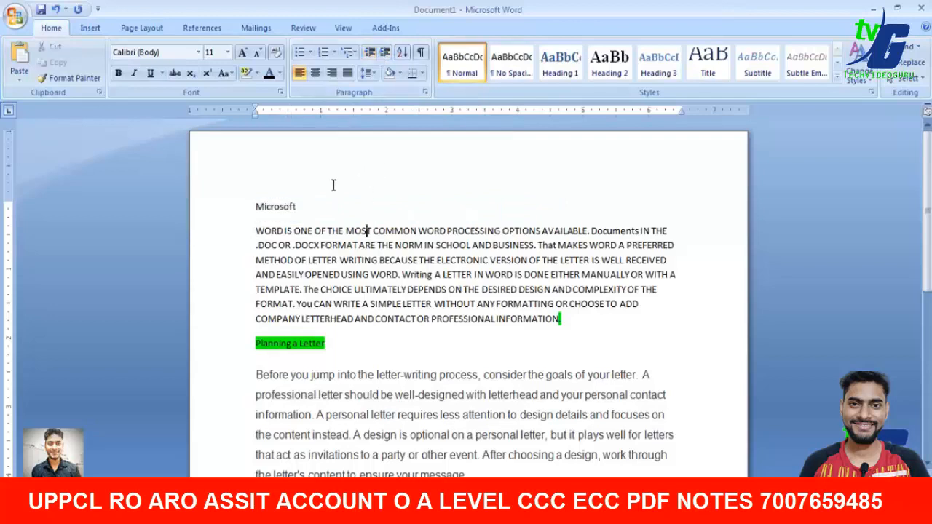
{"action": "left_click_drag", "start_coordinate": [296, 207], "coordinate": [254, 207]}
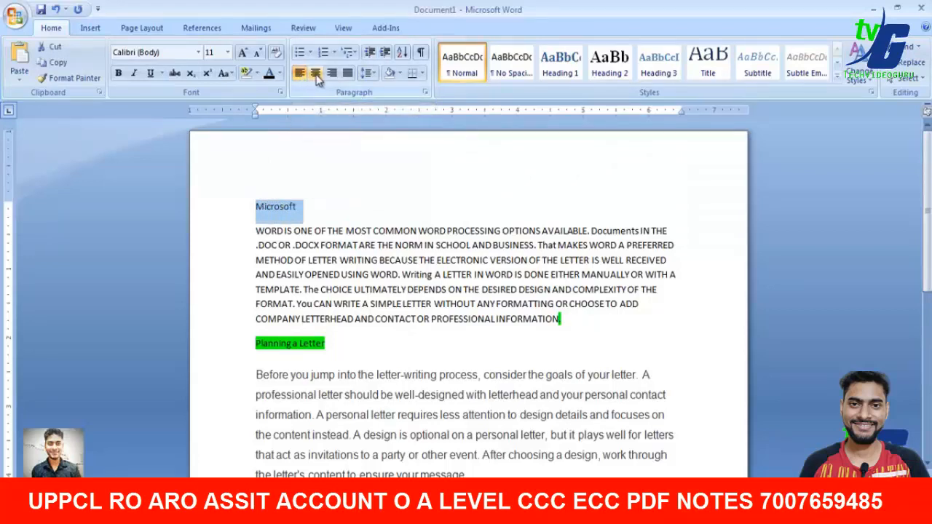
{"action": "left_click", "coordinate": [316, 74]}
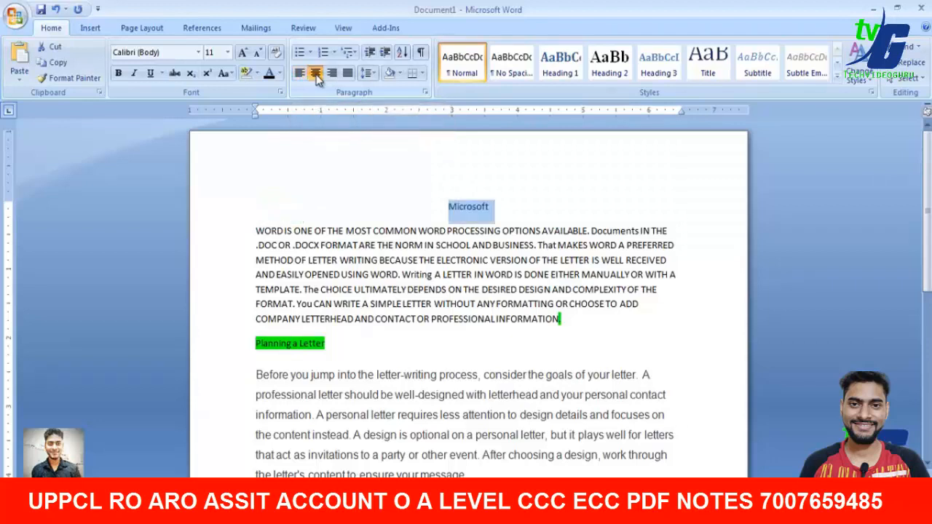
{"action": "left_click", "coordinate": [331, 74]}
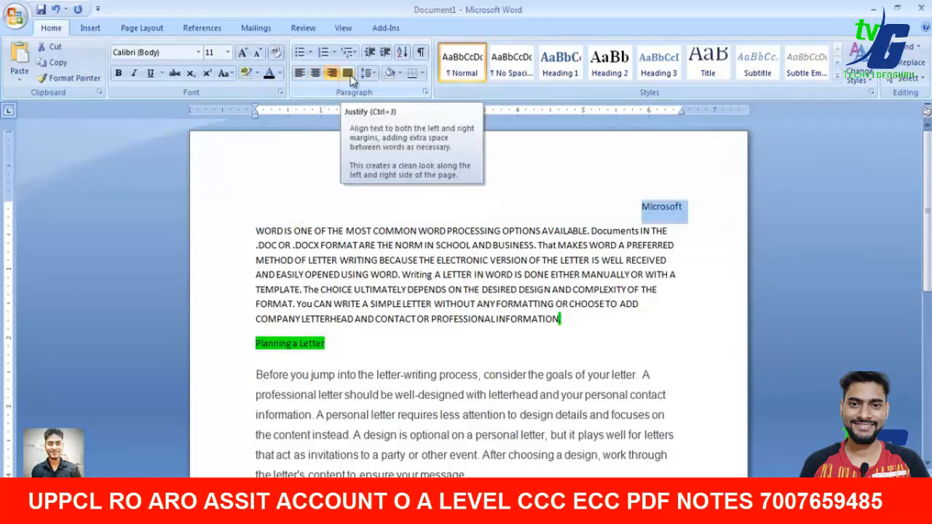
{"action": "left_click", "coordinate": [349, 74]}
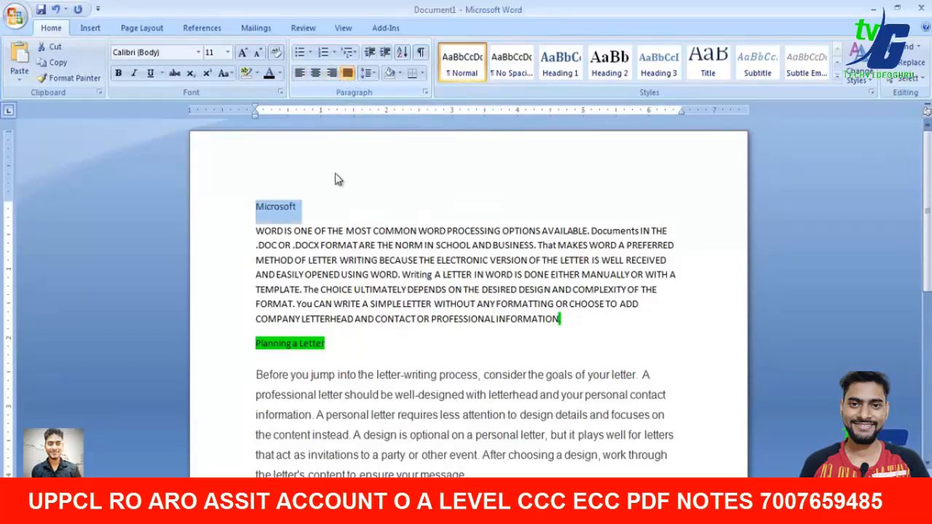
{"action": "left_click", "coordinate": [300, 75]}
{"action": "left_click", "coordinate": [346, 208]}
{"action": "left_click_drag", "start_coordinate": [251, 201], "coordinate": [520, 275]}
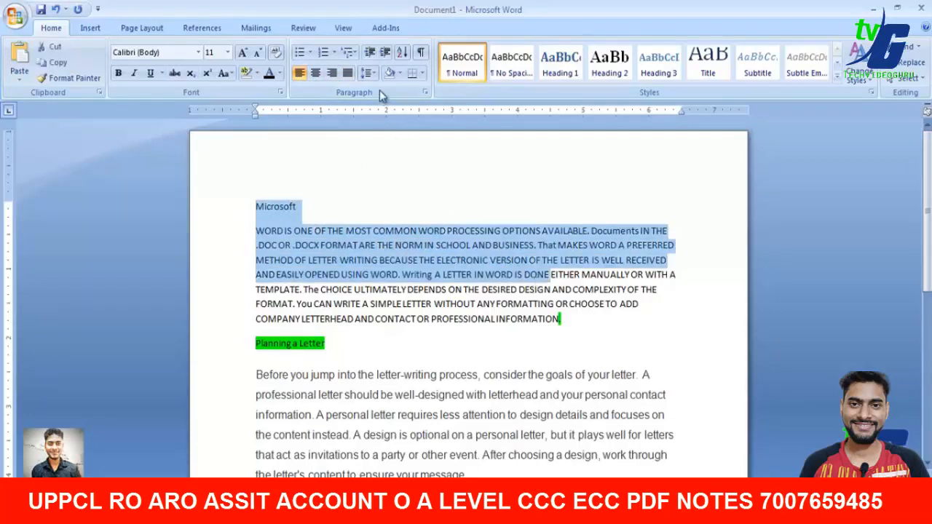
{"action": "left_click", "coordinate": [369, 73]}
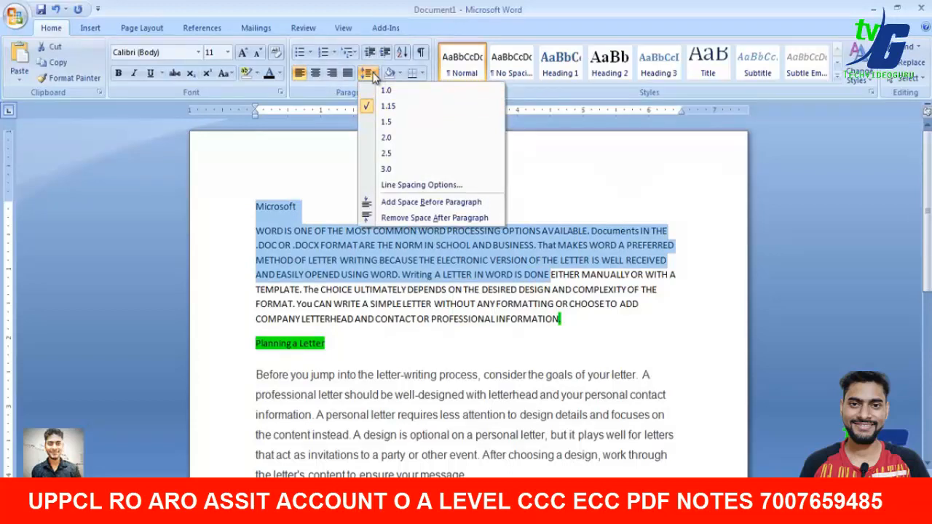
{"action": "left_click", "coordinate": [371, 76]}
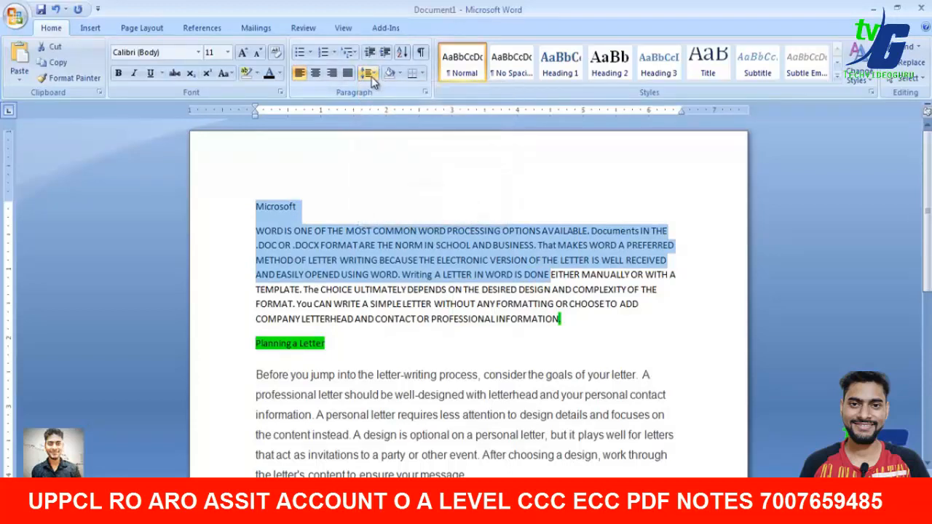
{"action": "left_click", "coordinate": [371, 74]}
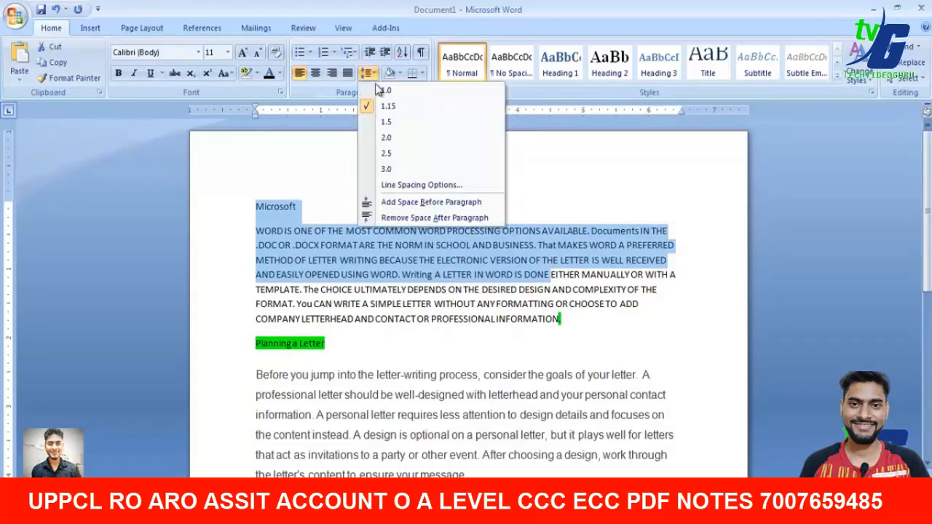
{"action": "left_click", "coordinate": [383, 91]}
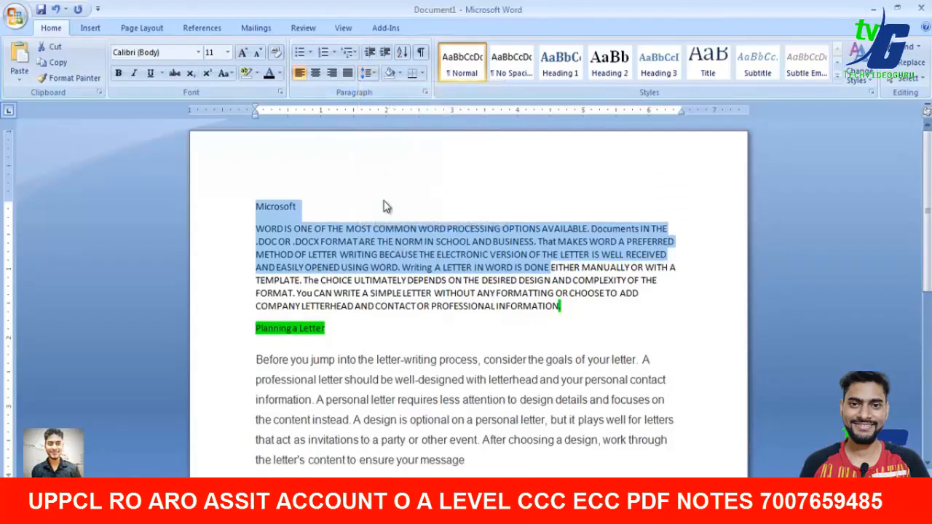
{"action": "left_click", "coordinate": [371, 74]}
{"action": "left_click", "coordinate": [383, 102]}
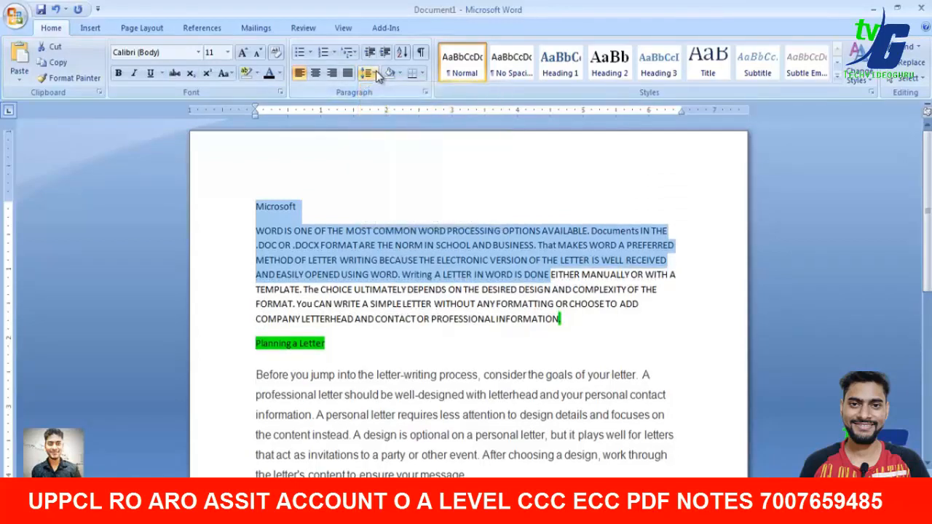
{"action": "left_click", "coordinate": [371, 74]}
{"action": "left_click", "coordinate": [383, 169]}
{"action": "left_click", "coordinate": [343, 282]}
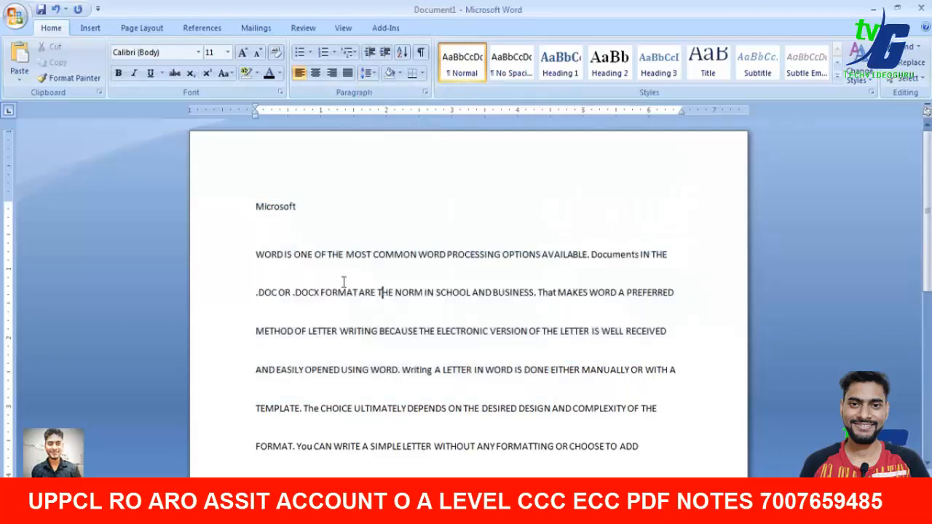
{"action": "left_click_drag", "start_coordinate": [285, 268], "coordinate": [614, 271]}
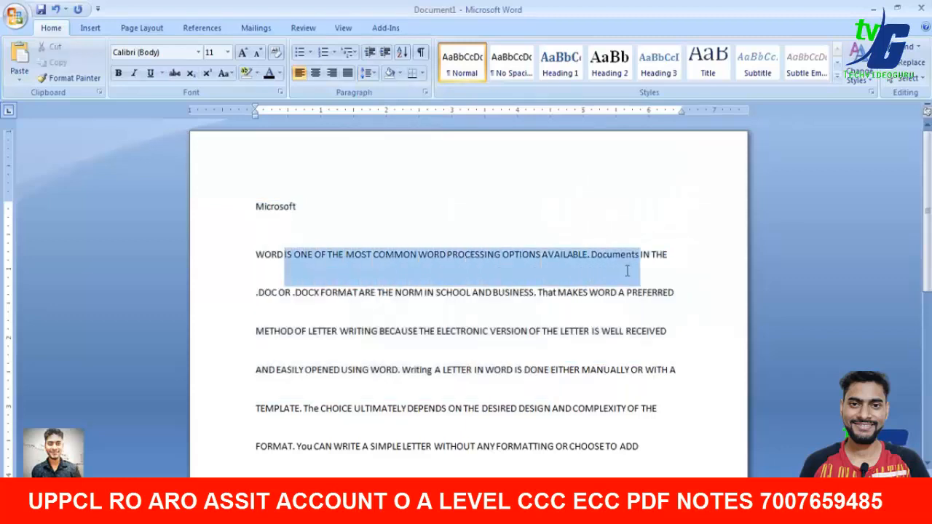
{"action": "left_click", "coordinate": [500, 294]}
{"action": "left_click_drag", "start_coordinate": [256, 206], "coordinate": [640, 472]}
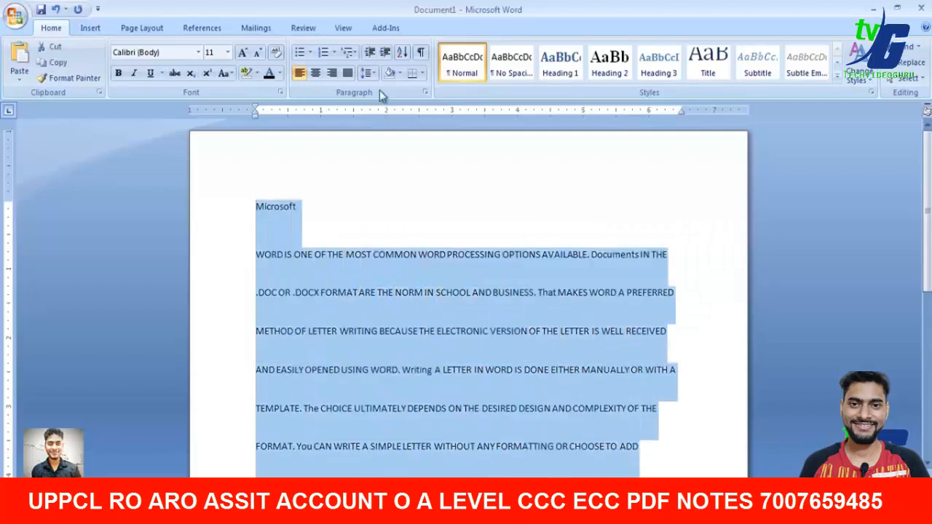
{"action": "left_click", "coordinate": [369, 73]}
{"action": "left_click", "coordinate": [385, 106]}
{"action": "left_click", "coordinate": [379, 165]}
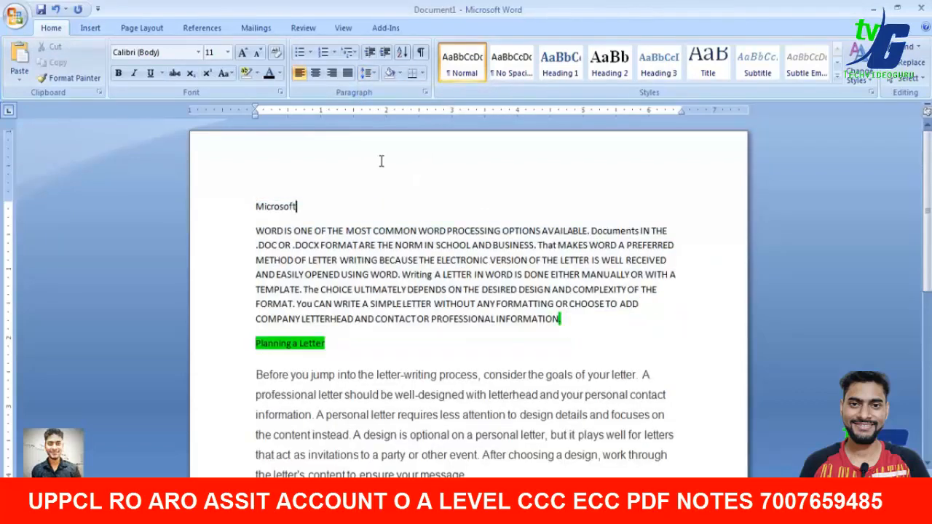
Shade 'Microsoft' and the first paragraph yellow
{"action": "mouse_move", "coordinate": [254, 204]}
{"action": "left_mouse_down"}
{"action": "mouse_move", "coordinate": [423, 283]}
{"action": "mouse_move", "coordinate": [560, 321]}
{"action": "left_mouse_up"}
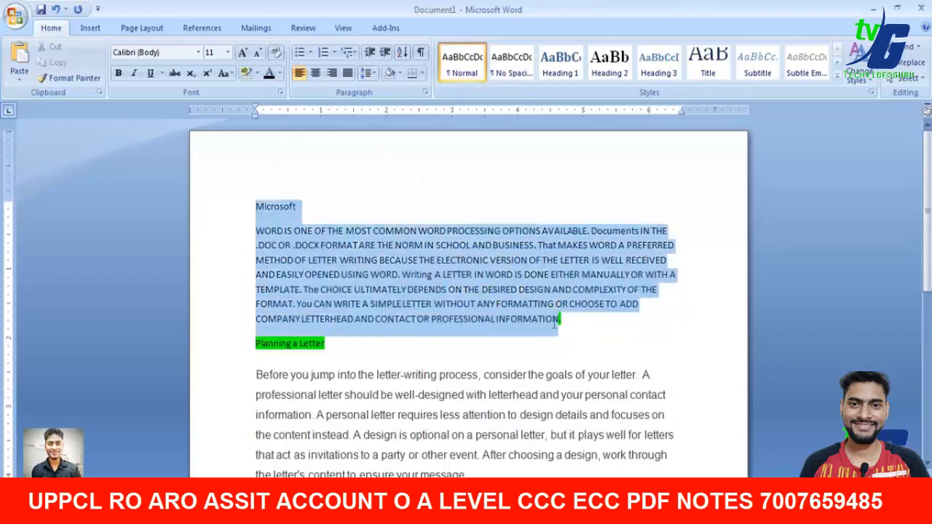
{"action": "left_click", "coordinate": [400, 73]}
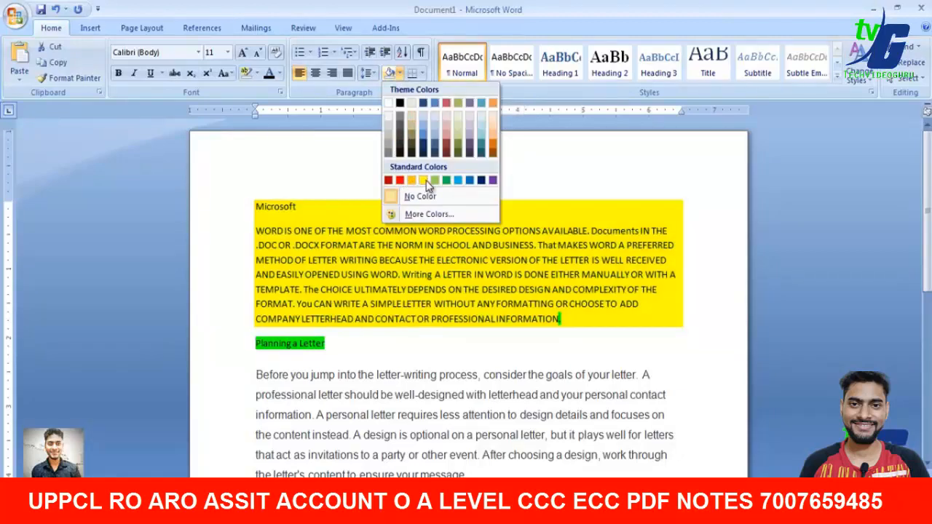
{"action": "left_click", "coordinate": [424, 180]}
{"action": "left_click", "coordinate": [523, 261]}
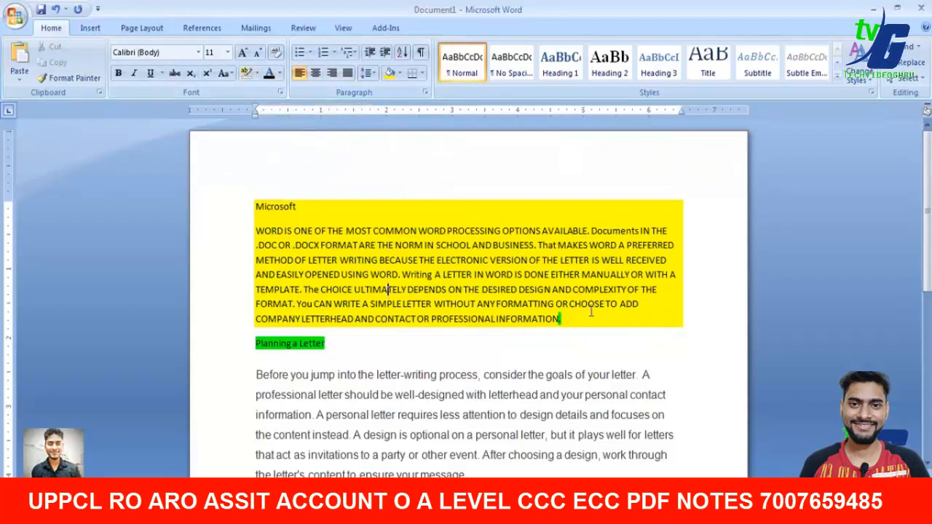
Shade the 'Planning a Letter' heading and its paragraph red
{"action": "mouse_move", "coordinate": [254, 349]}
{"action": "left_mouse_down"}
{"action": "mouse_move", "coordinate": [396, 453]}
{"action": "mouse_move", "coordinate": [395, 473]}
{"action": "left_mouse_up"}
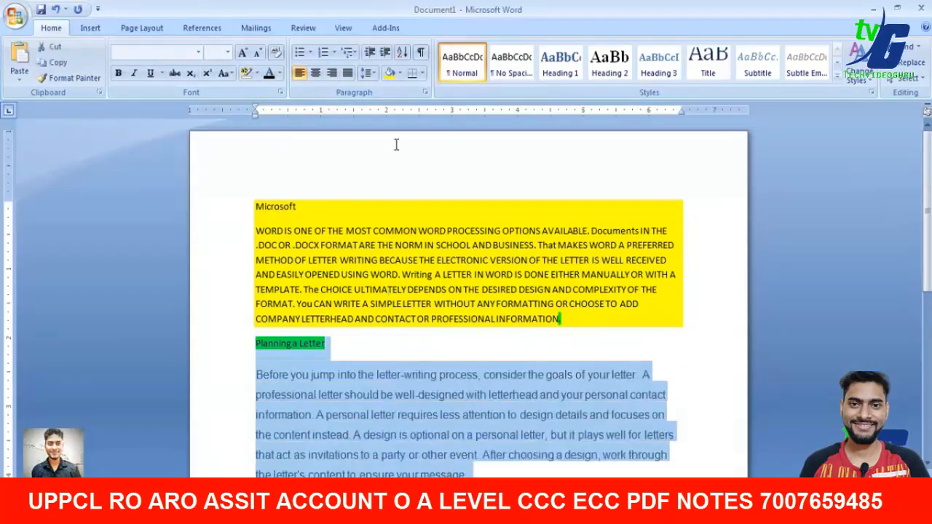
{"action": "left_click", "coordinate": [399, 73]}
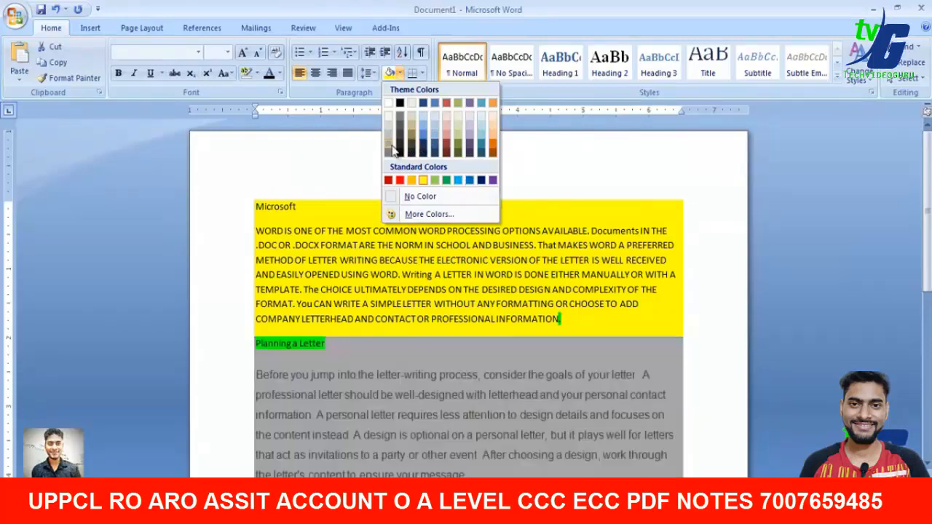
{"action": "left_click", "coordinate": [401, 183]}
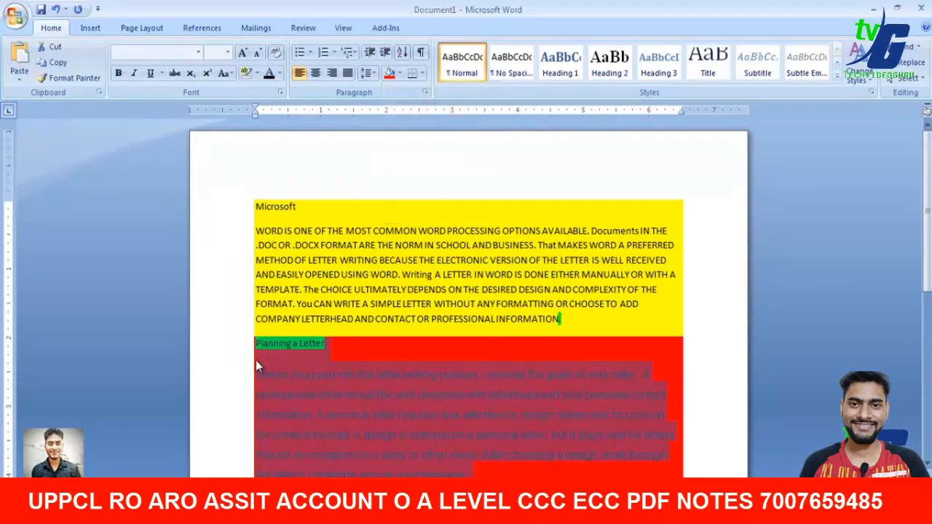
Undo the shading and reselect the title and first paragraph
{"action": "key", "text": "ctrl+z"}
{"action": "key", "text": "ctrl+z"}
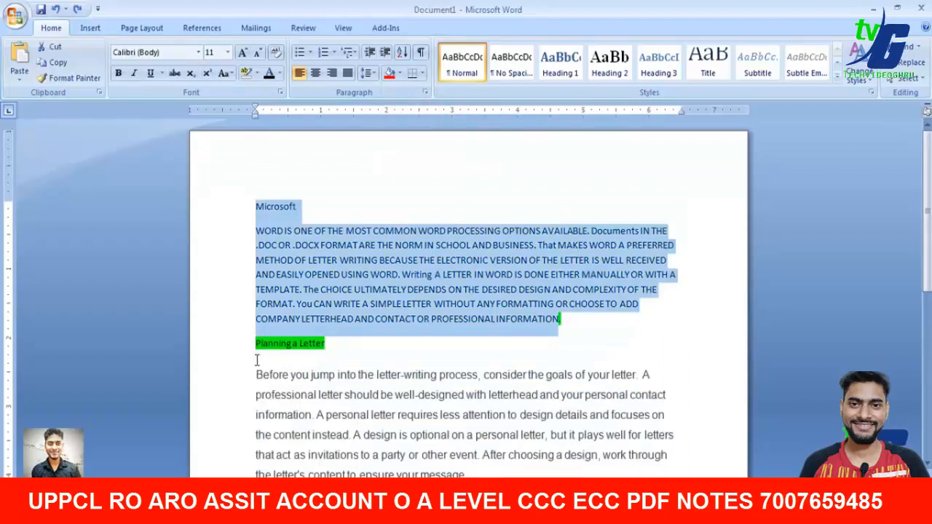
{"action": "left_click", "coordinate": [393, 219]}
{"action": "left_click_drag", "start_coordinate": [256, 201], "coordinate": [561, 322]}
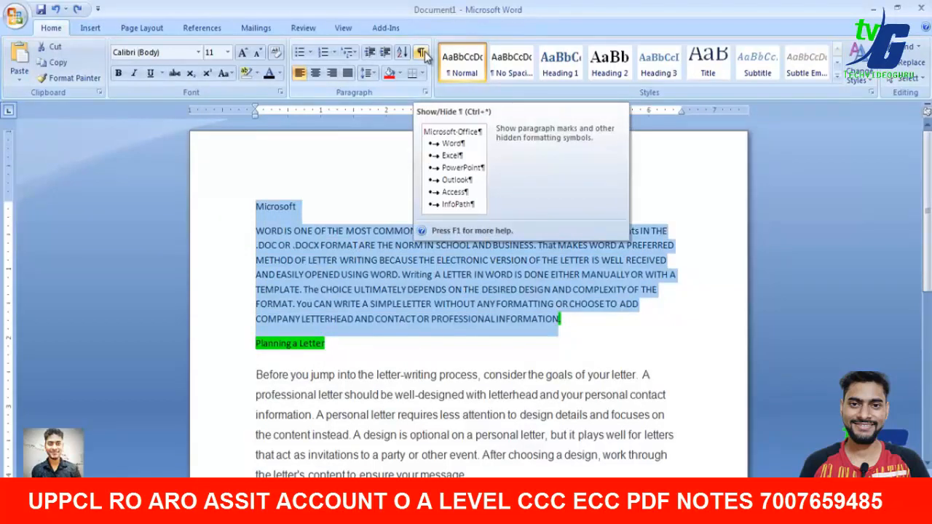
{"action": "left_click", "coordinate": [422, 53]}
{"action": "left_click", "coordinate": [605, 330]}
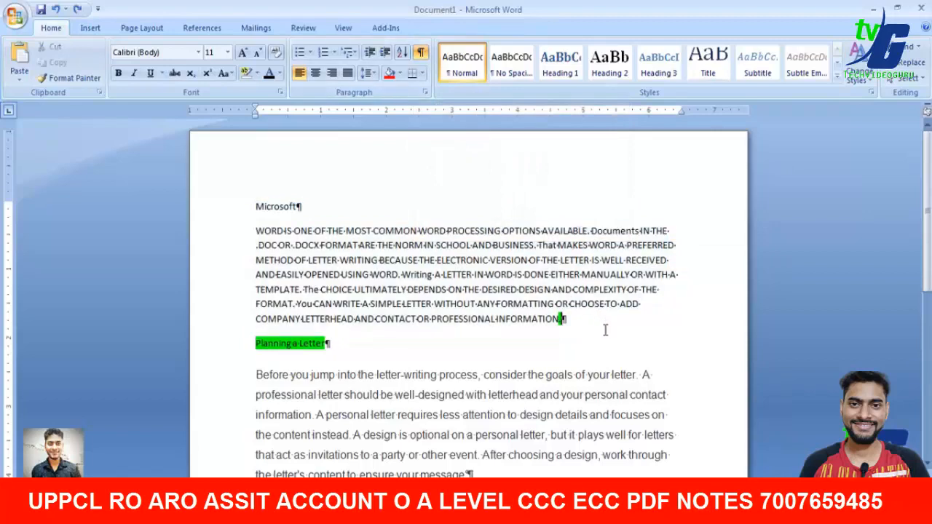
{"action": "key", "text": "Return"}
{"action": "key", "text": "Return"}
{"action": "key", "text": "Return"}
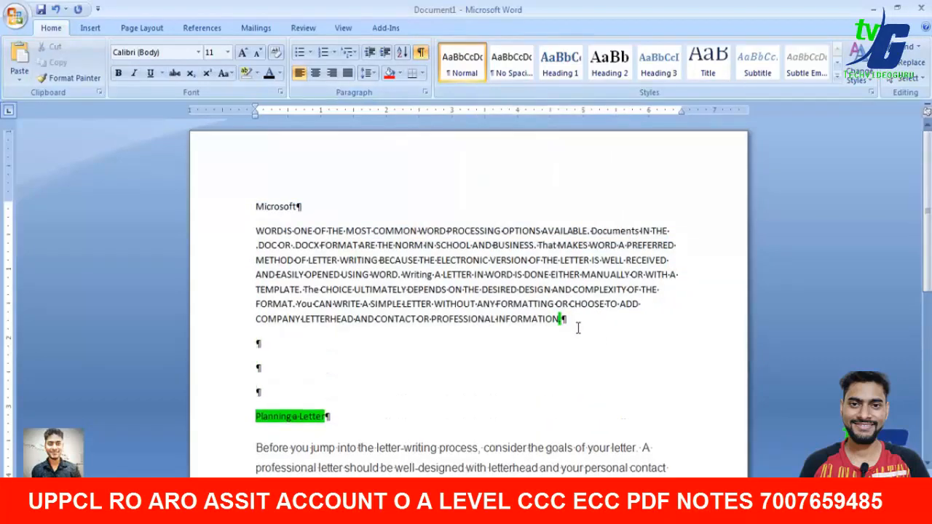
{"action": "key", "text": "ctrl+z"}
{"action": "key", "text": "ctrl+z"}
{"action": "key", "text": "ctrl+z"}
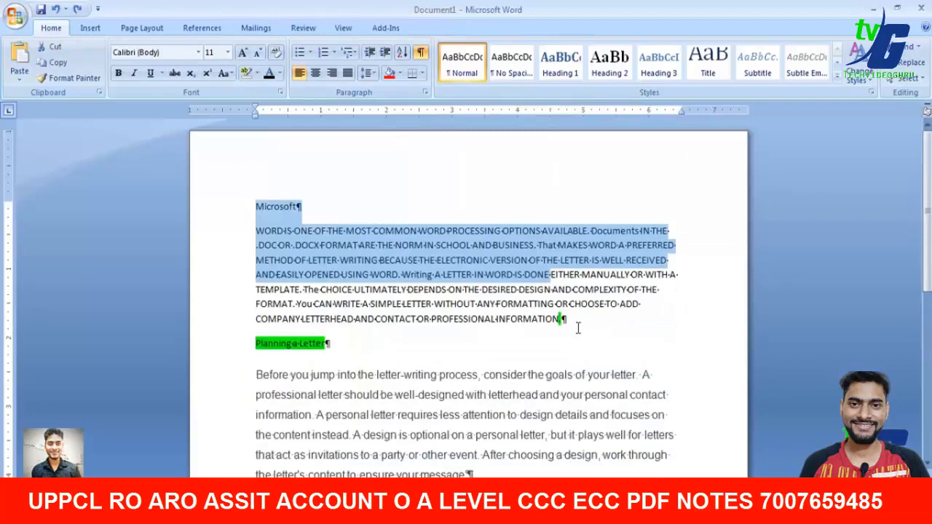
{"action": "left_click", "coordinate": [421, 52]}
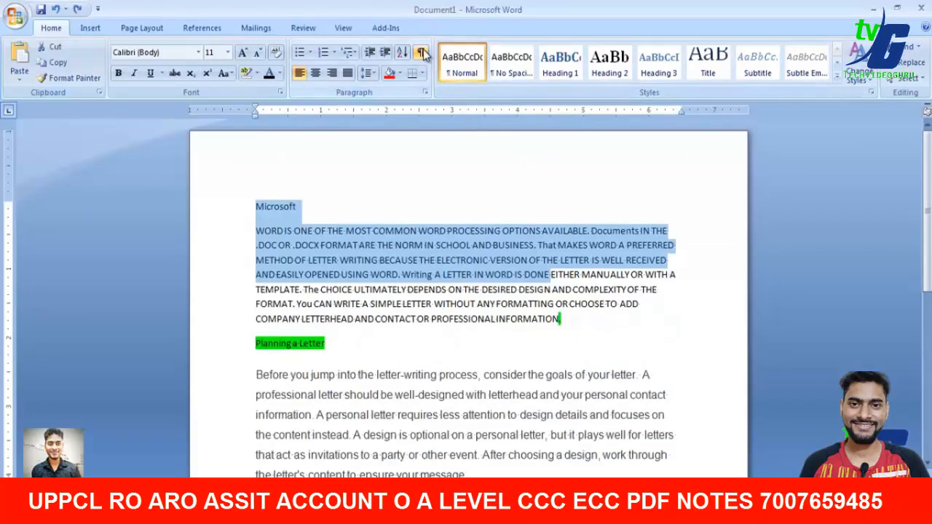
{"action": "left_click", "coordinate": [459, 219]}
{"action": "left_click_drag", "start_coordinate": [251, 202], "coordinate": [566, 311]}
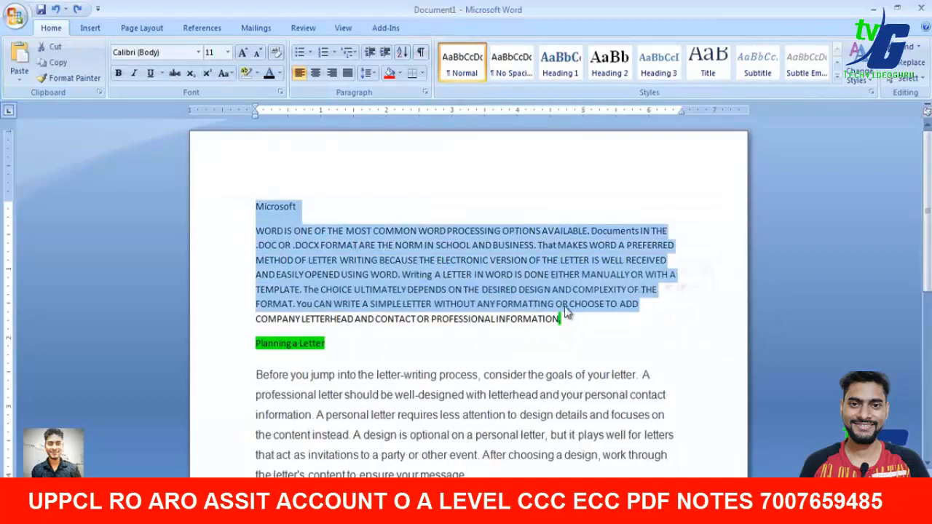
Add bottom, top, left and right borders around the selected title and paragraph
{"action": "left_click", "coordinate": [424, 74]}
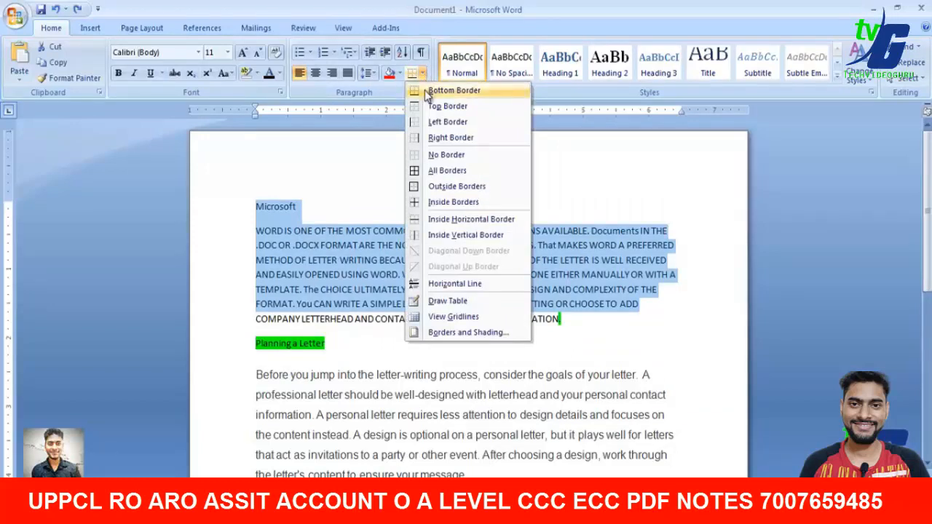
{"action": "left_click", "coordinate": [426, 90]}
{"action": "left_click", "coordinate": [422, 75]}
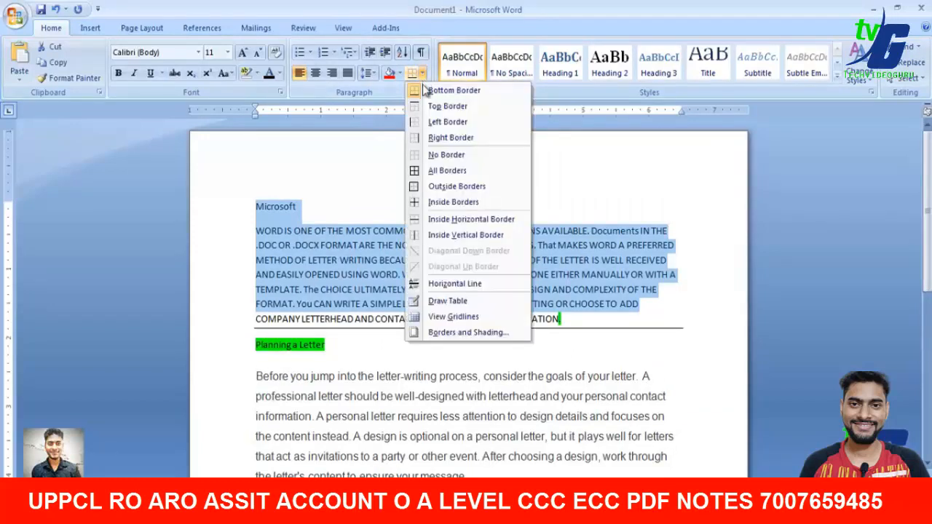
{"action": "left_click", "coordinate": [431, 107]}
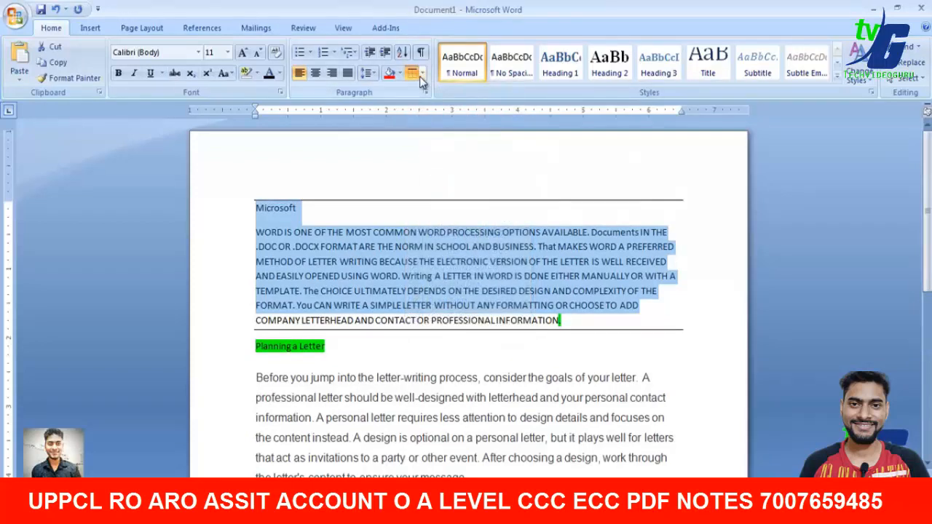
{"action": "left_click", "coordinate": [421, 76]}
{"action": "left_click", "coordinate": [433, 122]}
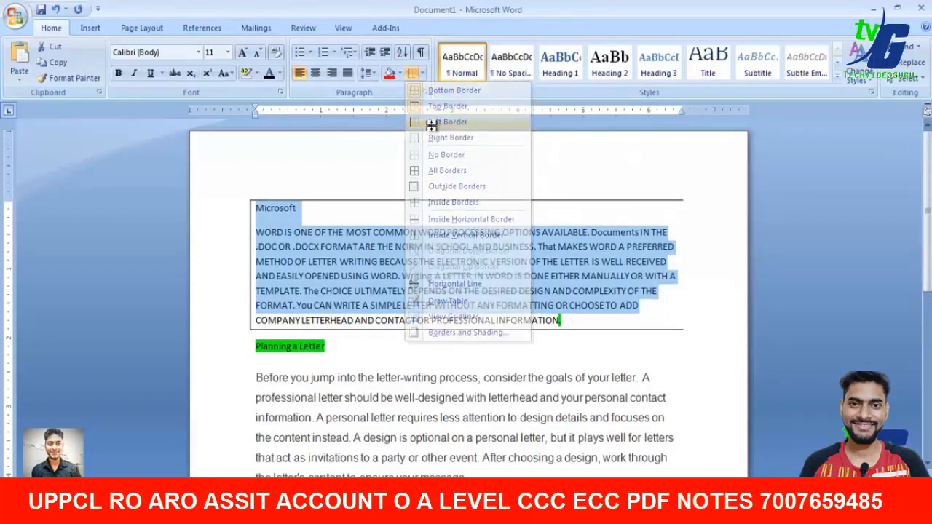
{"action": "left_click", "coordinate": [422, 73]}
{"action": "left_click", "coordinate": [434, 138]}
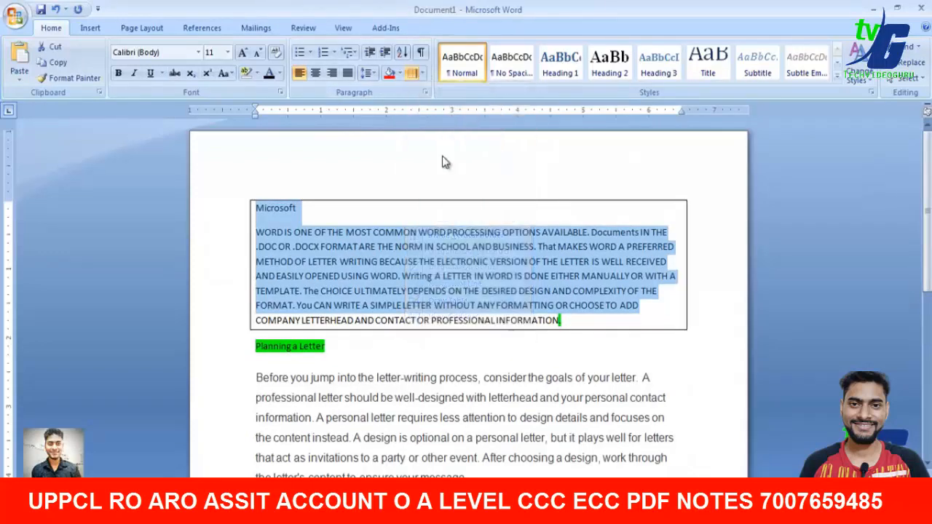
Apply All Borders to the boxed text, then Inside Borders to the first paragraph
{"action": "left_click", "coordinate": [481, 377]}
{"action": "left_click_drag", "start_coordinate": [566, 322], "coordinate": [417, 107]}
{"action": "left_click", "coordinate": [421, 77]}
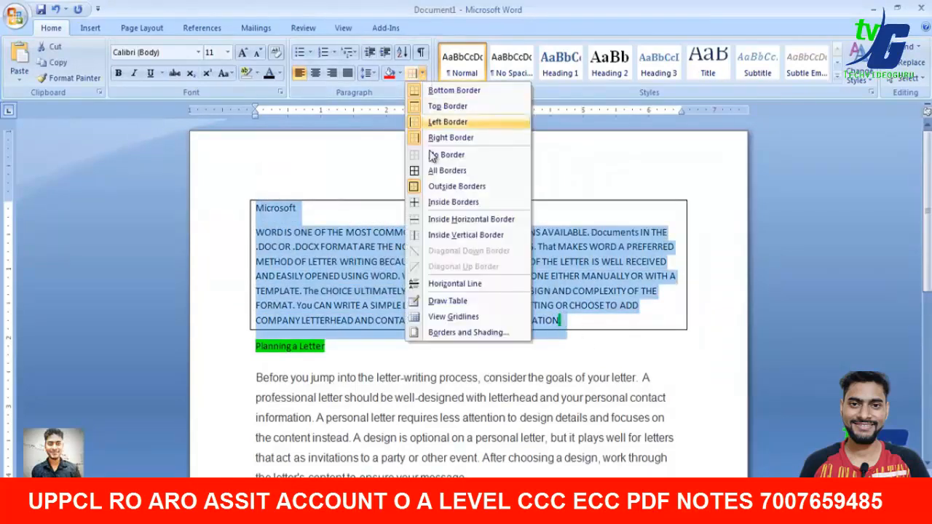
{"action": "left_click", "coordinate": [431, 171]}
{"action": "left_click", "coordinate": [517, 282]}
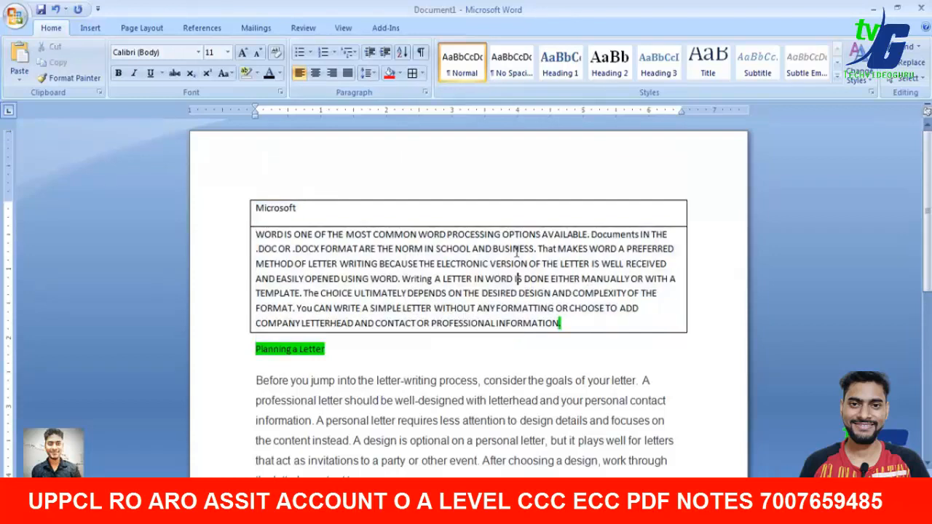
{"action": "left_click_drag", "start_coordinate": [605, 310], "coordinate": [254, 233]}
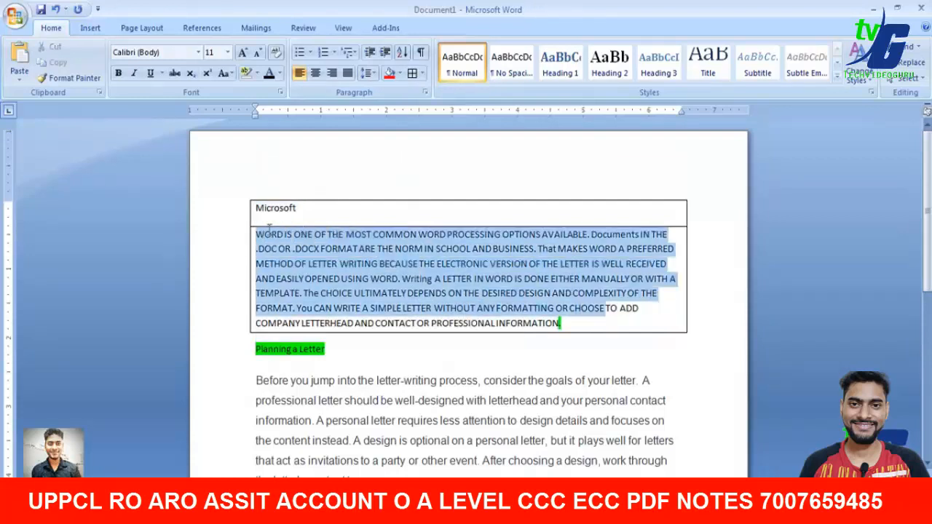
{"action": "left_click", "coordinate": [422, 77]}
{"action": "left_click", "coordinate": [437, 201]}
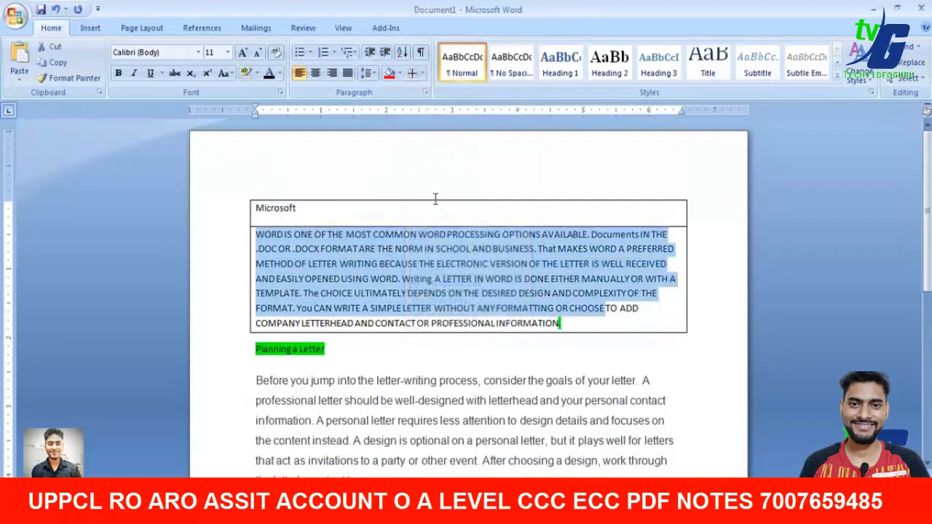
Make the top row holding 'Microsoft' taller and shade it yellow
{"action": "left_click_drag", "start_coordinate": [433, 200], "coordinate": [432, 168]}
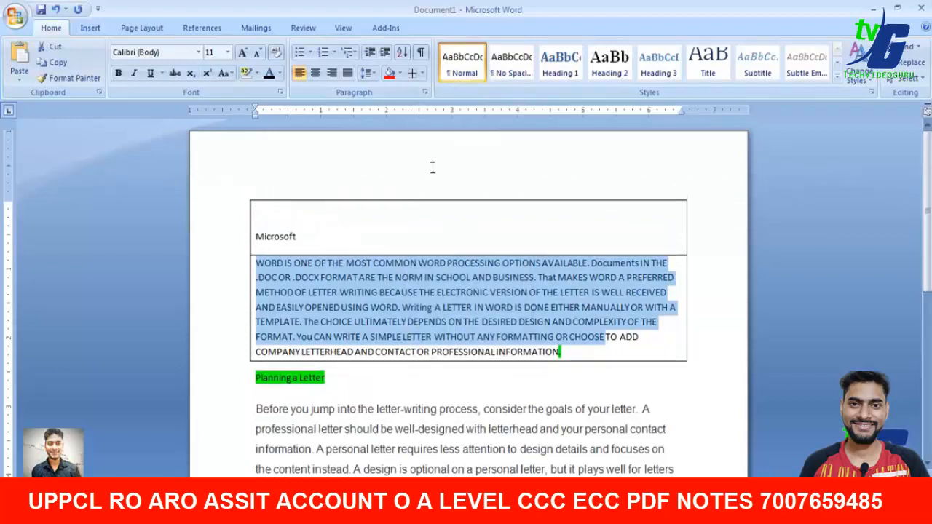
{"action": "left_click", "coordinate": [426, 258]}
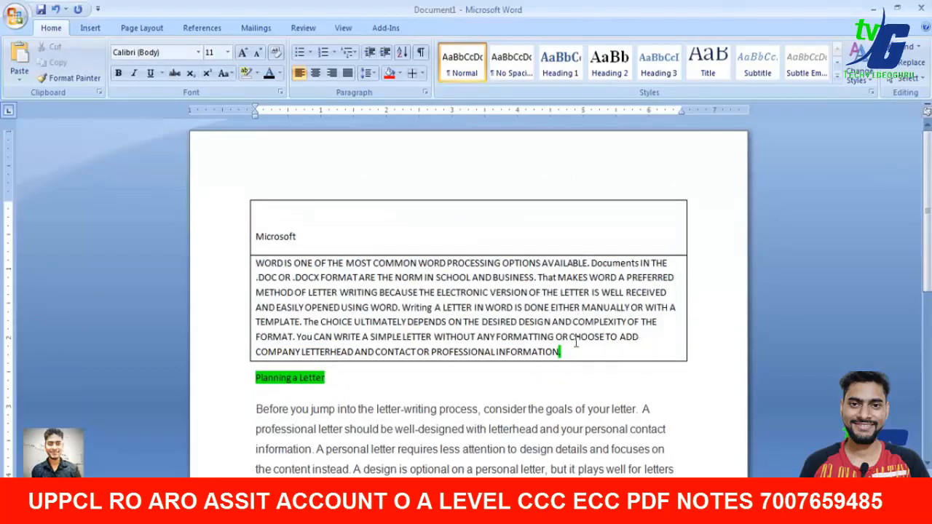
{"action": "left_click_drag", "start_coordinate": [285, 215], "coordinate": [299, 244]}
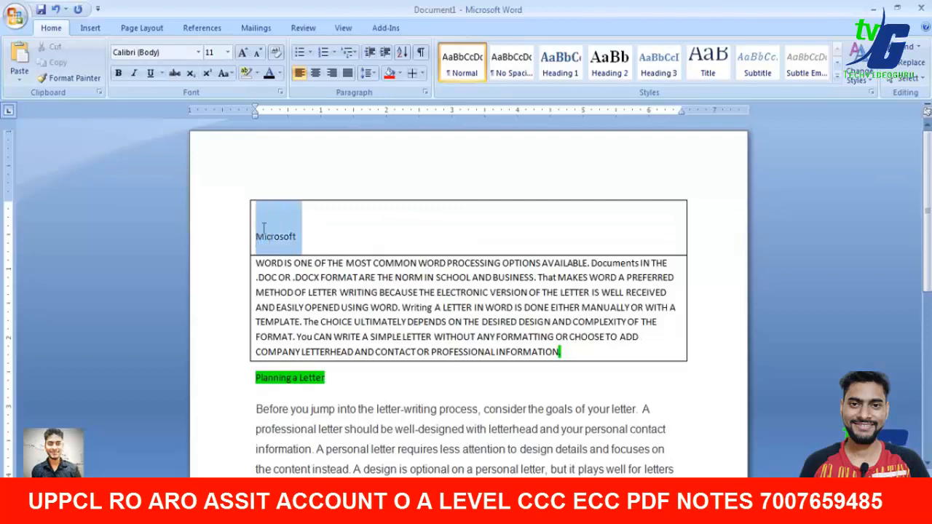
{"action": "left_click", "coordinate": [400, 75]}
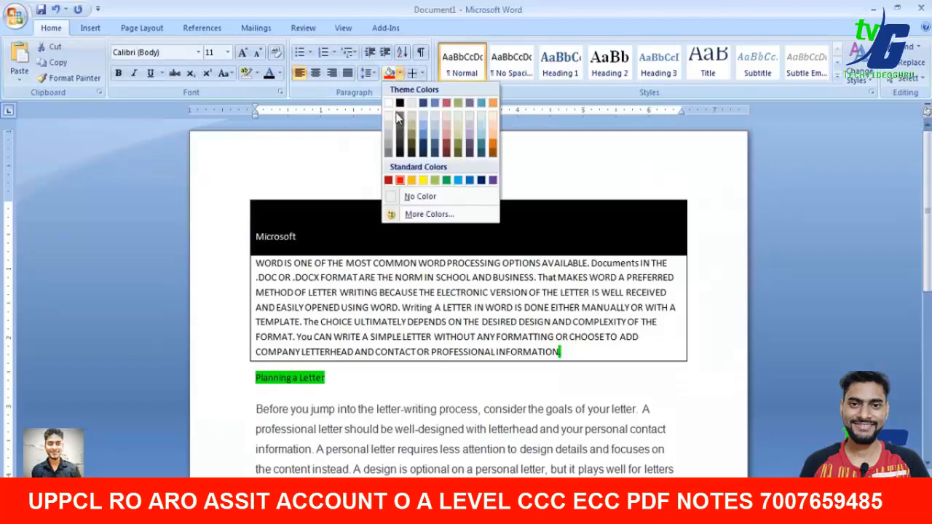
{"action": "left_click", "coordinate": [422, 182]}
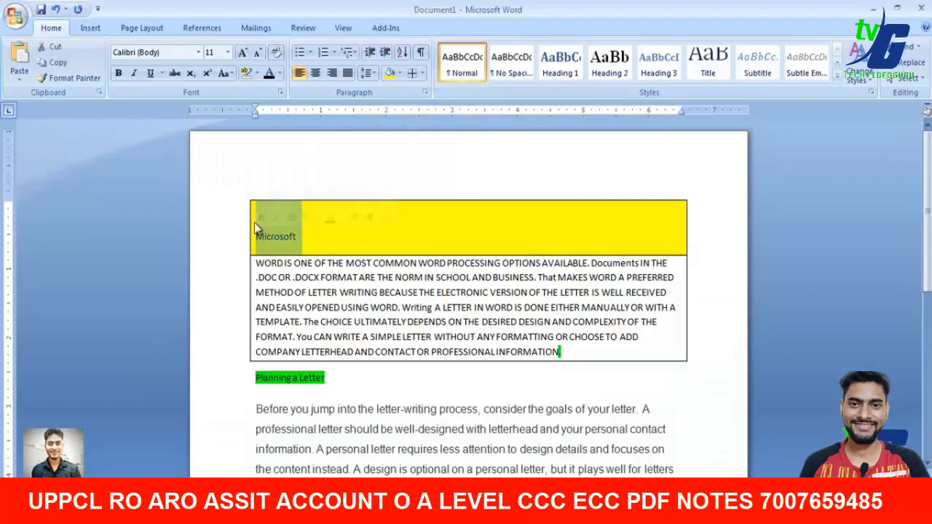
Make 'Microsoft' bold, 22 pt and centred in its cell
{"action": "left_click", "coordinate": [118, 74]}
{"action": "left_click", "coordinate": [119, 74]}
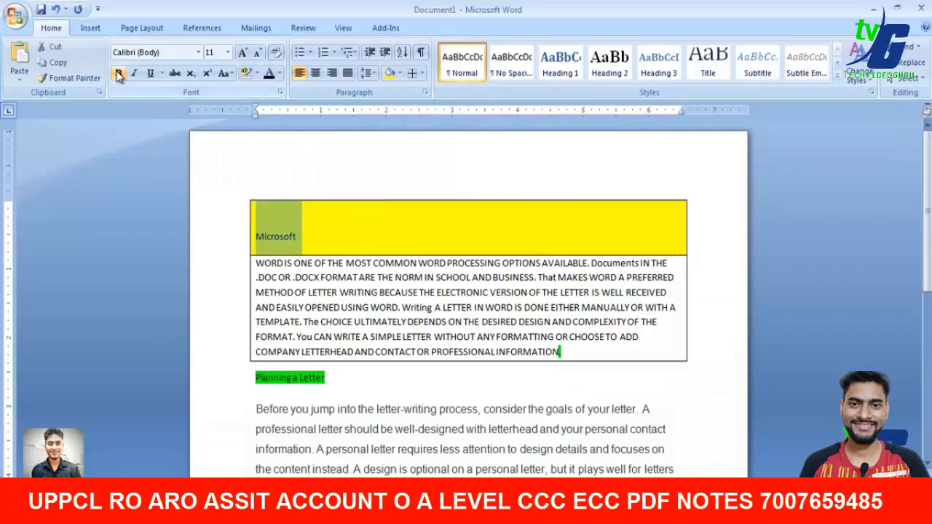
{"action": "left_click", "coordinate": [119, 73]}
{"action": "left_click", "coordinate": [243, 52]}
{"action": "left_click", "coordinate": [242, 52]}
{"action": "left_click", "coordinate": [242, 52]}
{"action": "left_click", "coordinate": [242, 53]}
{"action": "left_click", "coordinate": [242, 53]}
{"action": "left_click", "coordinate": [242, 53]}
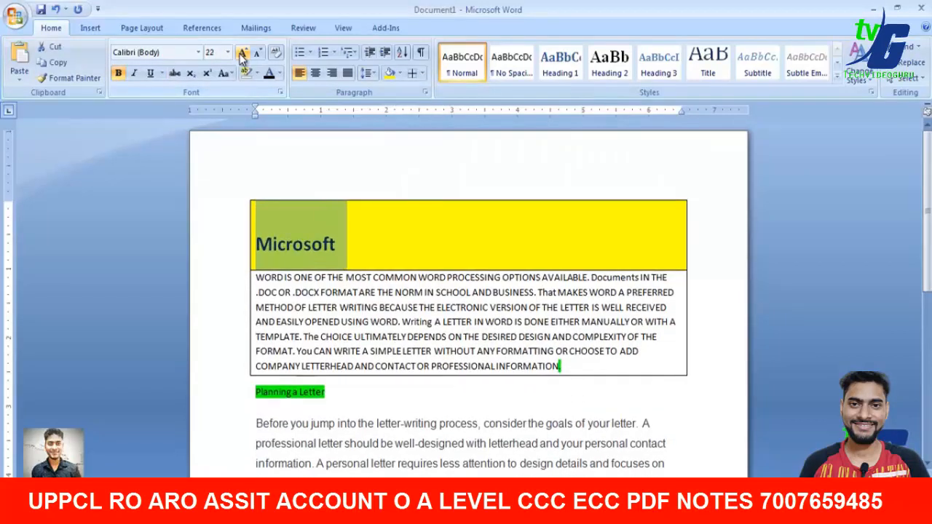
{"action": "left_click", "coordinate": [314, 76]}
{"action": "left_click", "coordinate": [284, 337]}
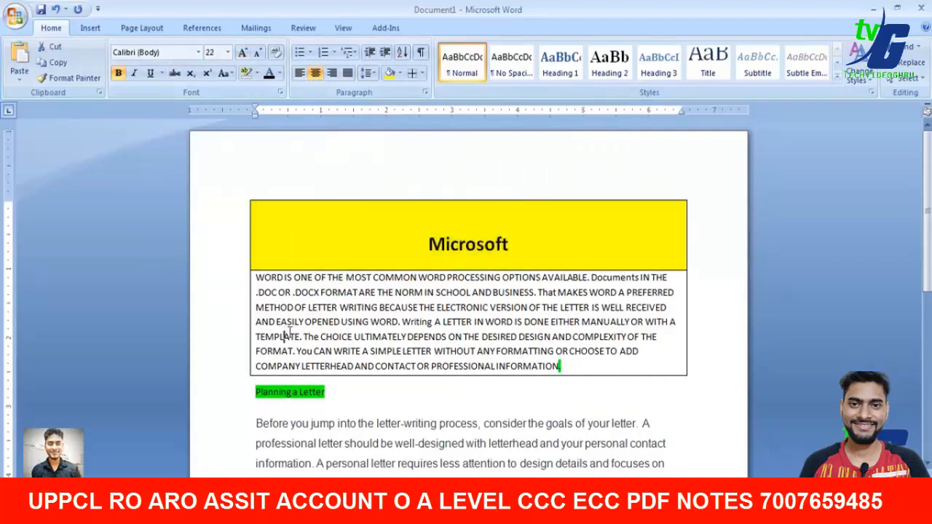
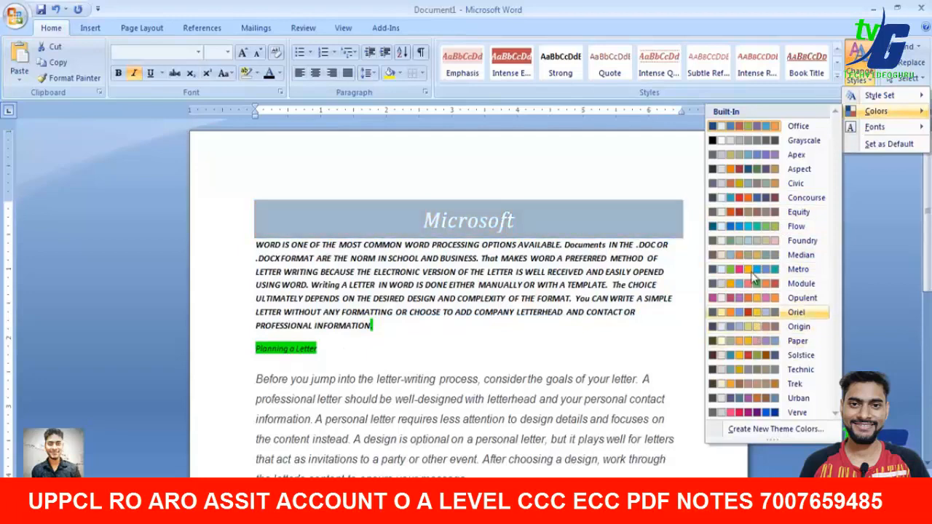
Apply the red Equity colour set and Office 2 theme fonts, then select the first body paragraph
{"action": "left_click", "coordinate": [755, 217]}
{"action": "left_click", "coordinate": [859, 71]}
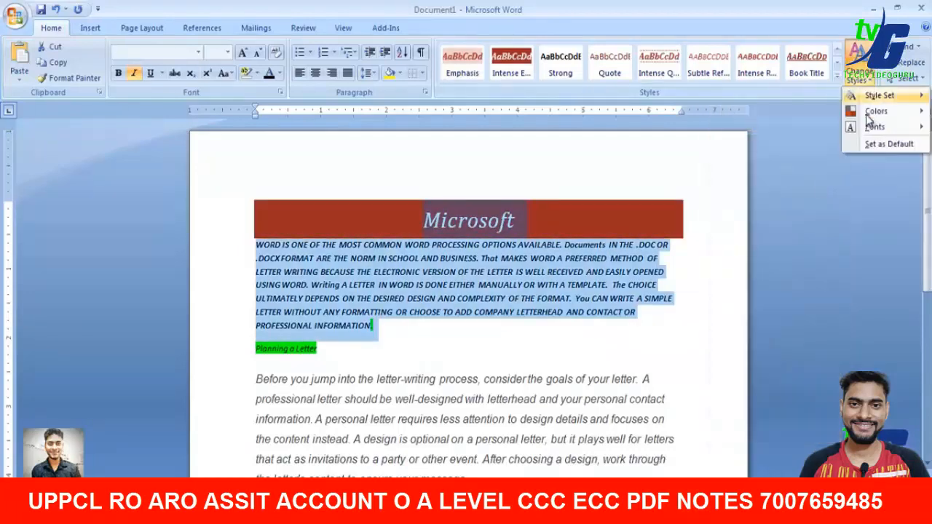
{"action": "mouse_move", "coordinate": [874, 127]}
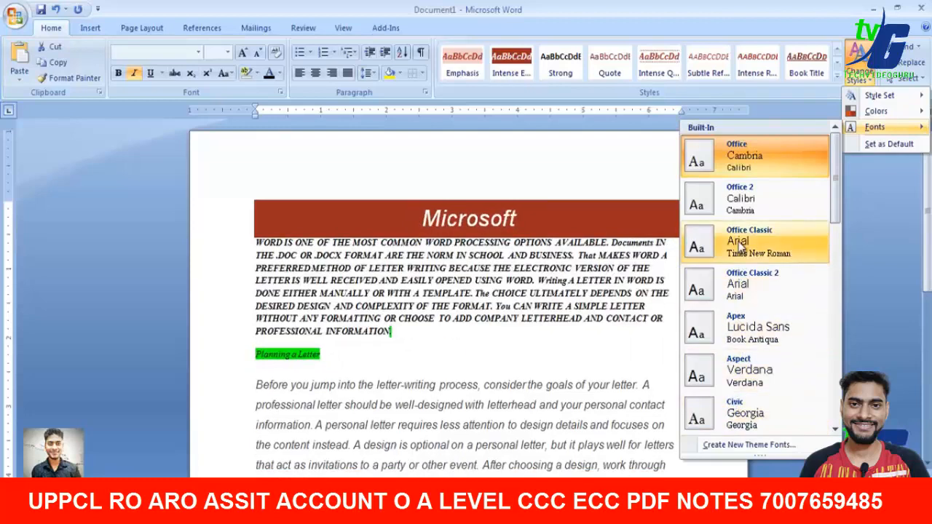
{"action": "left_click", "coordinate": [741, 192]}
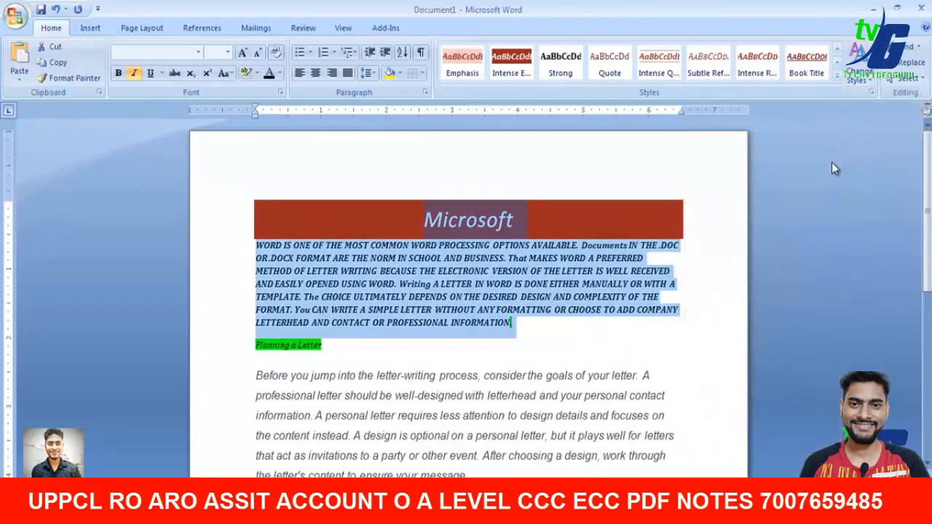
{"action": "left_click", "coordinate": [561, 325]}
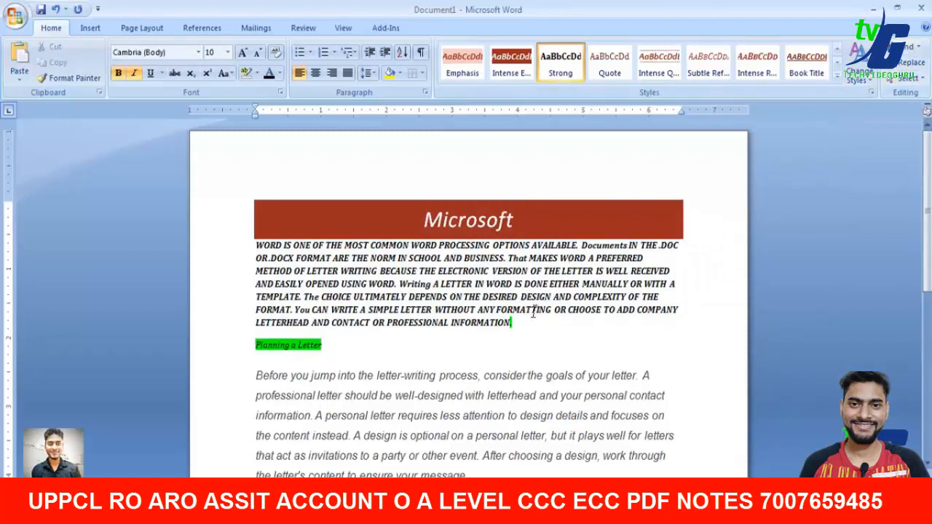
{"action": "left_click_drag", "start_coordinate": [528, 327], "coordinate": [255, 247]}
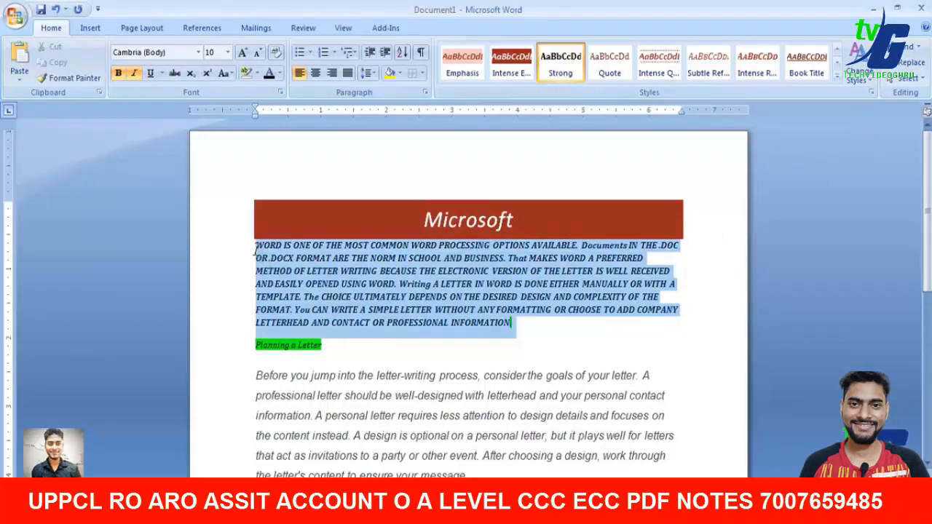
Search the selection and then the whole document for 'mircosoft', which is not found
{"action": "left_click", "coordinate": [918, 46]}
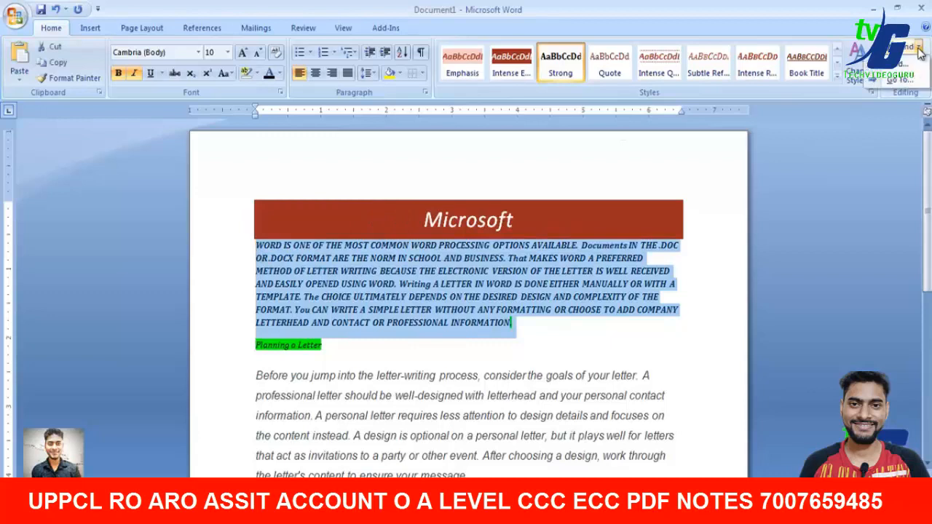
{"action": "left_click", "coordinate": [904, 66]}
{"action": "left_click_drag", "start_coordinate": [496, 183], "coordinate": [310, 33]}
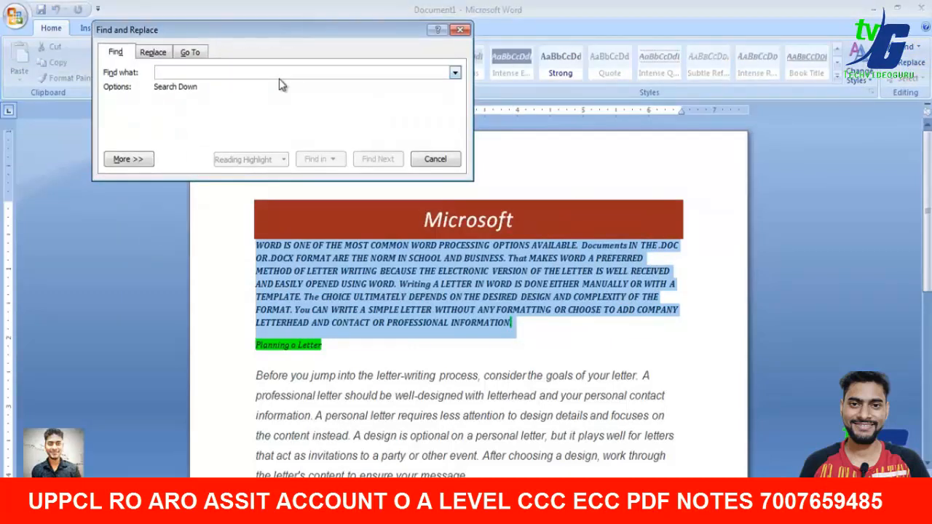
{"action": "type", "text": "mir"}
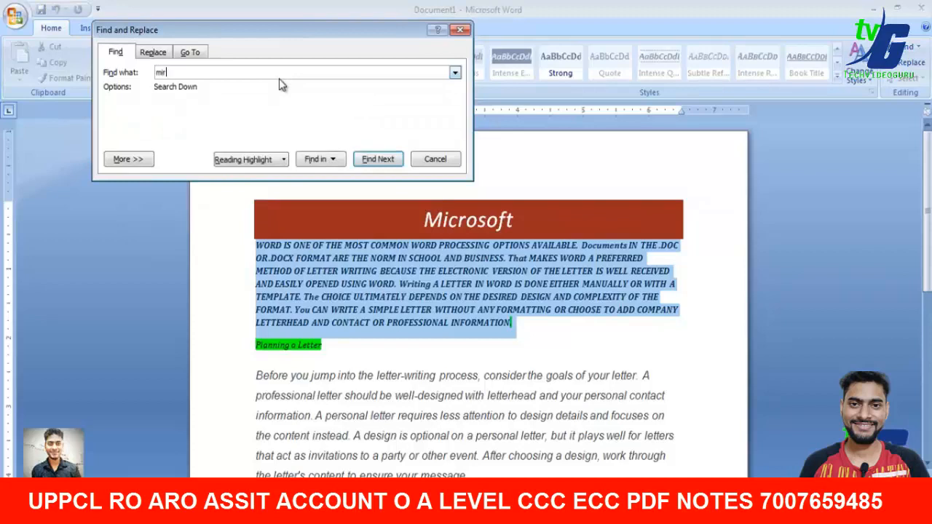
{"action": "type", "text": "cosoft"}
{"action": "left_click", "coordinate": [378, 159]}
{"action": "left_click", "coordinate": [495, 304]}
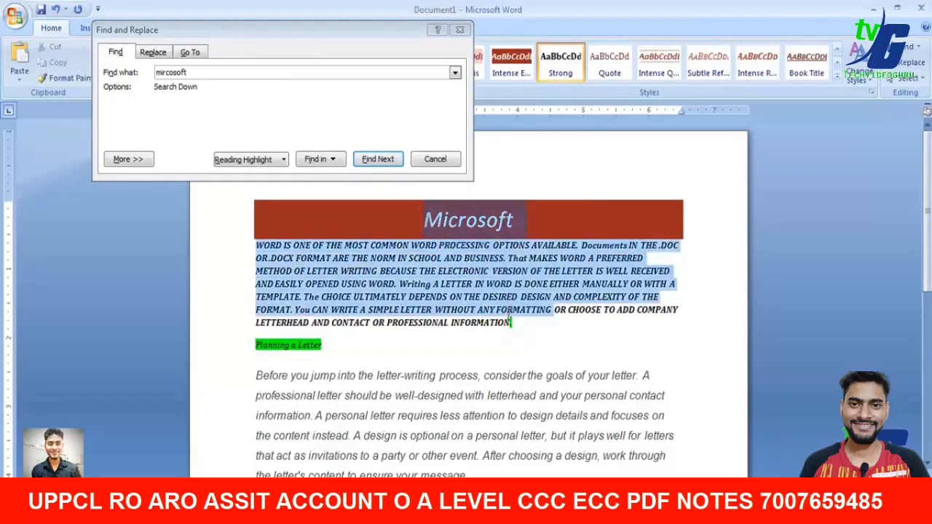
{"action": "left_click", "coordinate": [377, 160]}
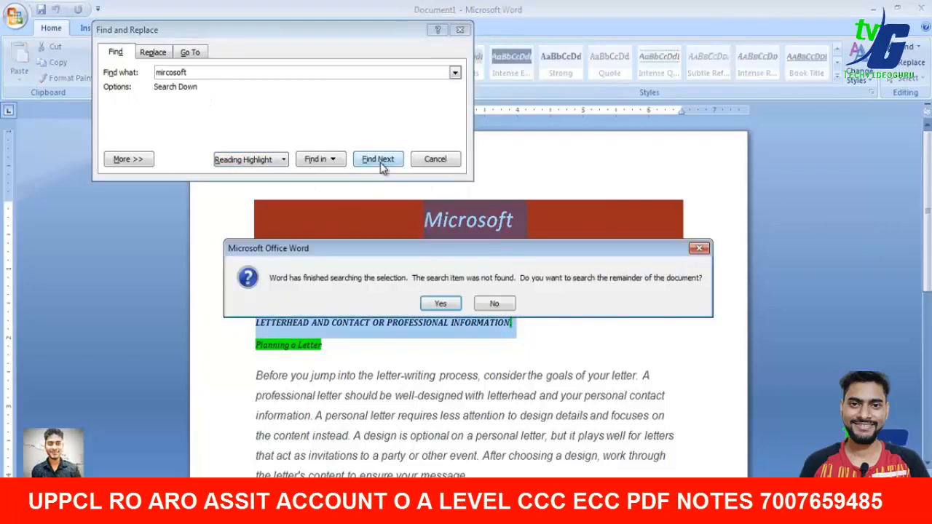
{"action": "left_click", "coordinate": [440, 304]}
{"action": "key", "text": "Return"}
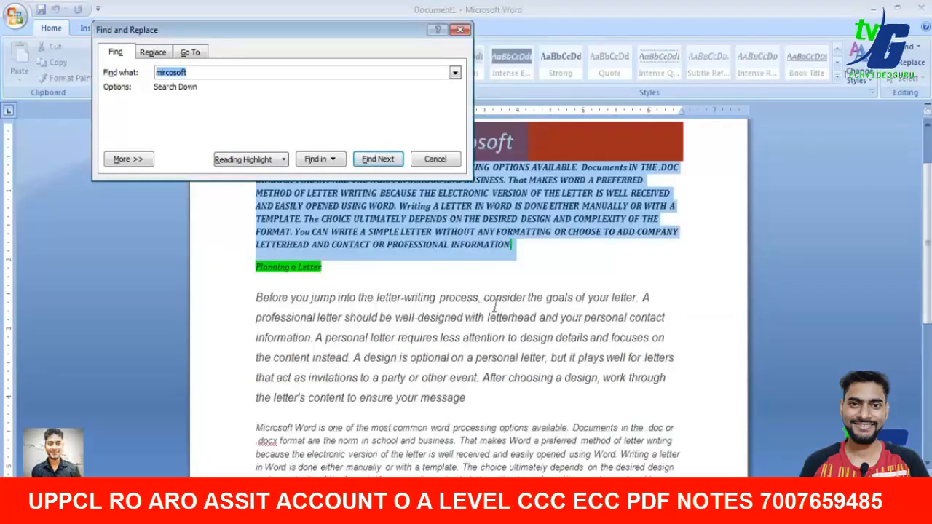
{"action": "left_click", "coordinate": [523, 255]}
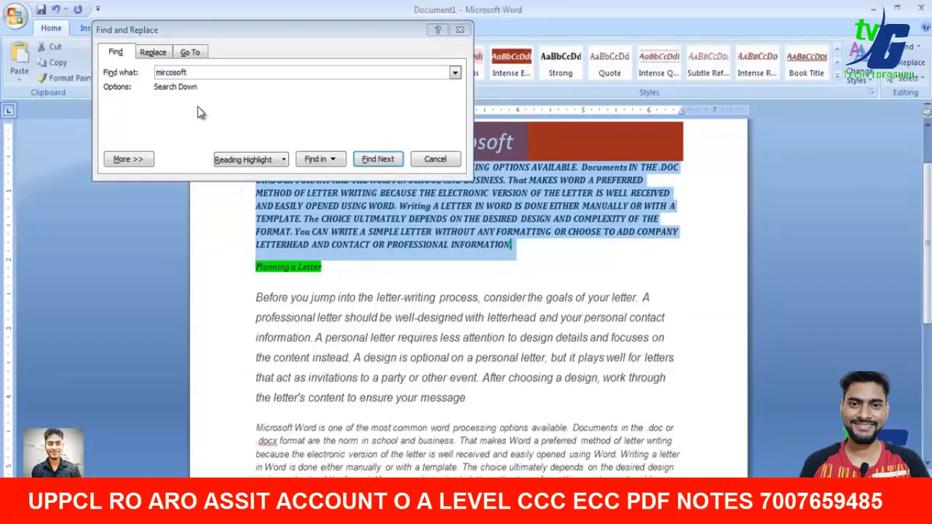
{"action": "left_click_drag", "start_coordinate": [206, 23], "coordinate": [187, 147]}
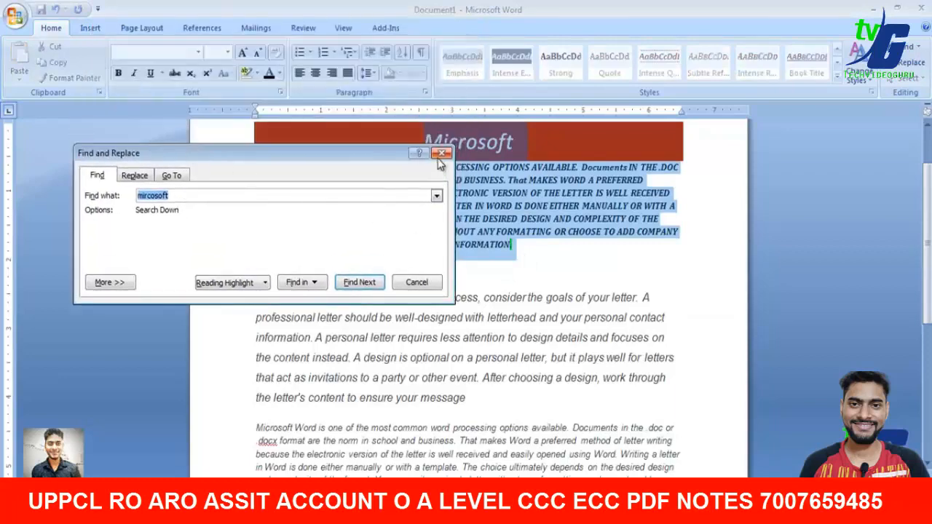
{"action": "left_click", "coordinate": [441, 153]}
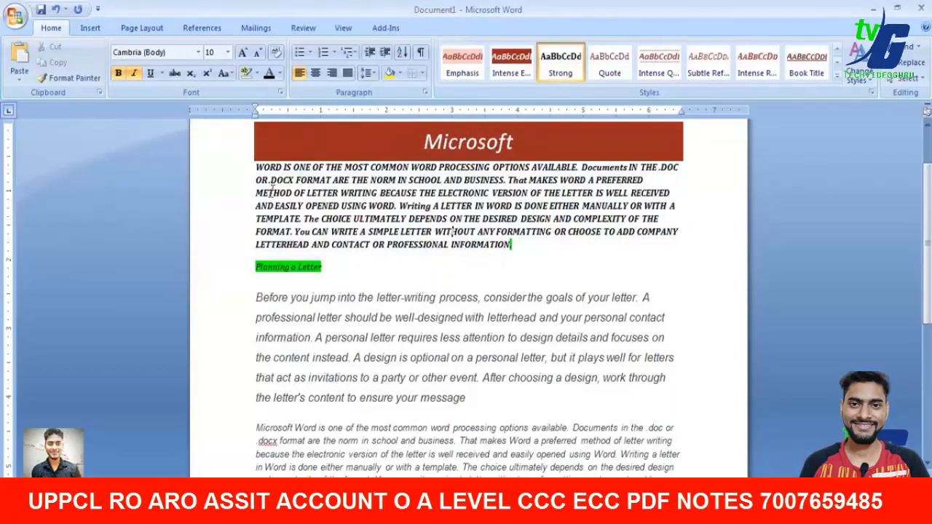
Select the capitalised paragraph and search it and the document for 'mark', finding nothing
{"action": "left_click_drag", "start_coordinate": [256, 169], "coordinate": [512, 246]}
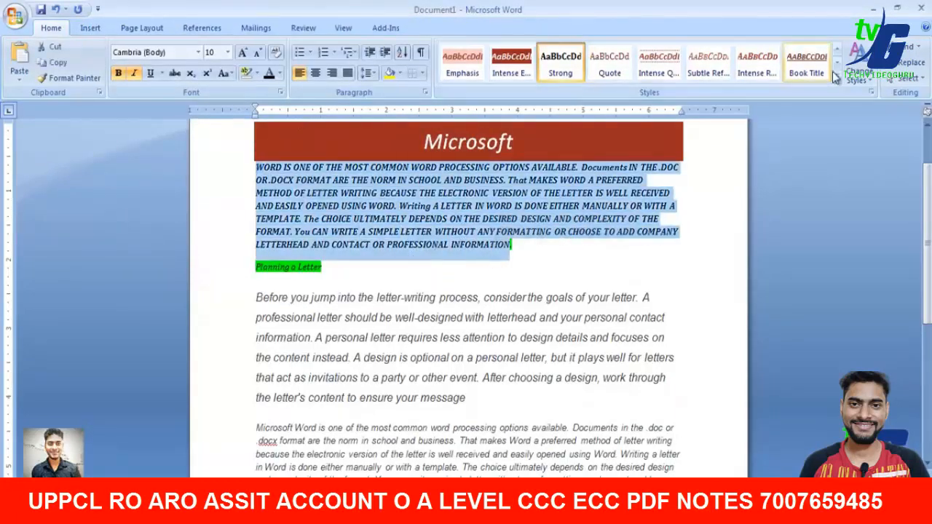
{"action": "key", "text": "ctrl+f"}
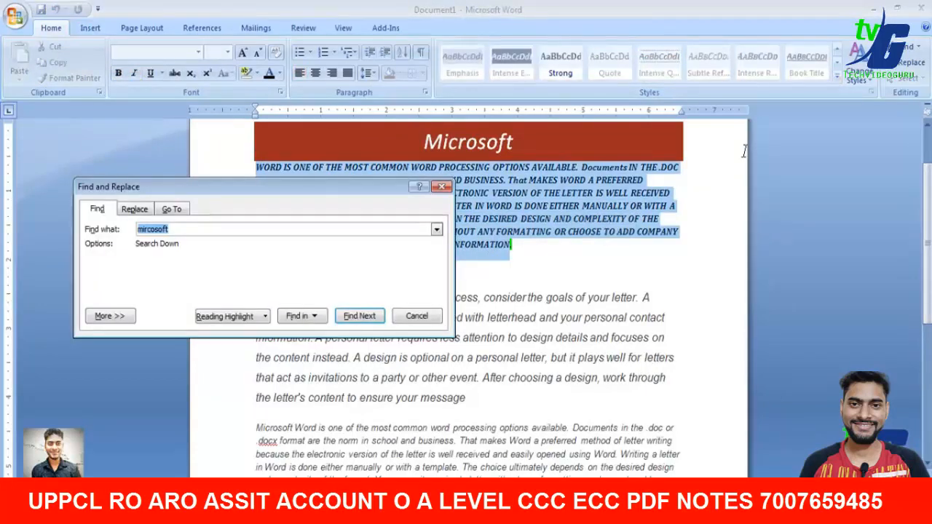
{"action": "type", "text": "mark"}
{"action": "key", "text": "Return"}
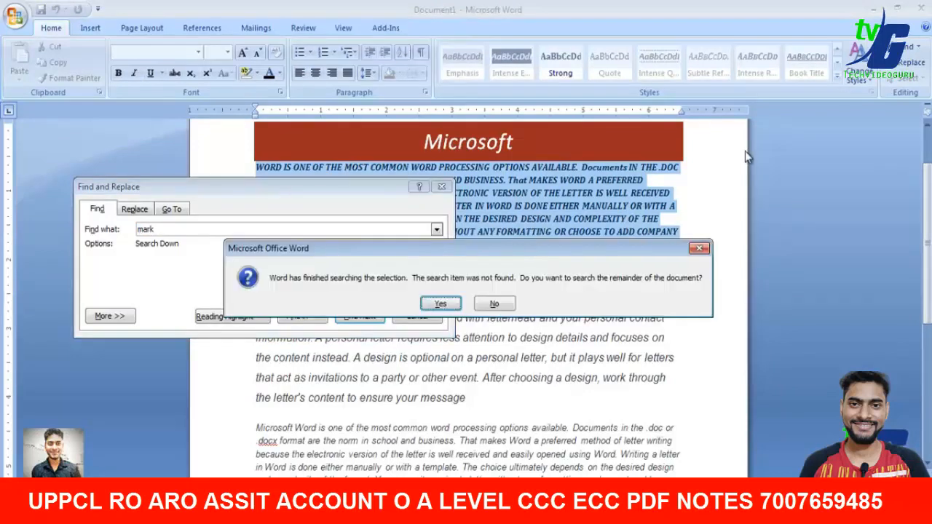
{"action": "left_click", "coordinate": [493, 302]}
{"action": "left_click", "coordinate": [541, 248]}
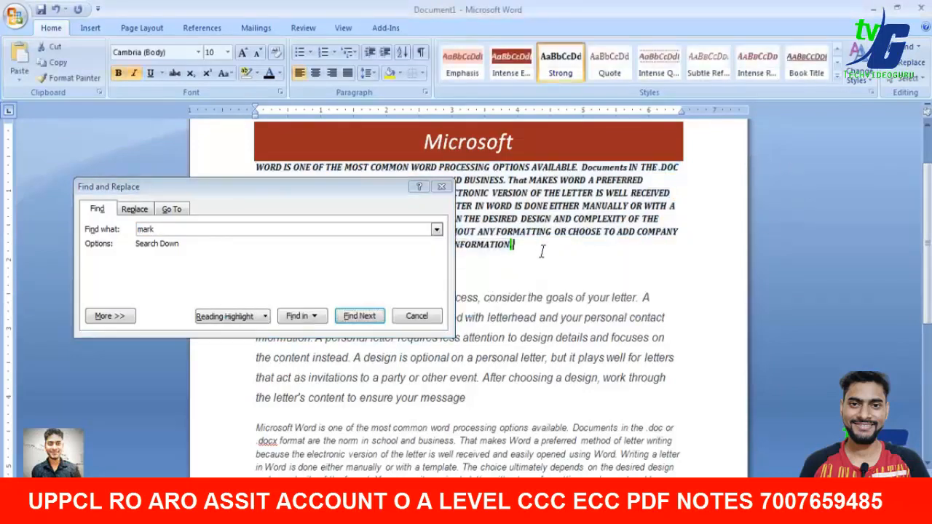
{"action": "left_click", "coordinate": [295, 270]}
{"action": "left_click", "coordinate": [361, 316]}
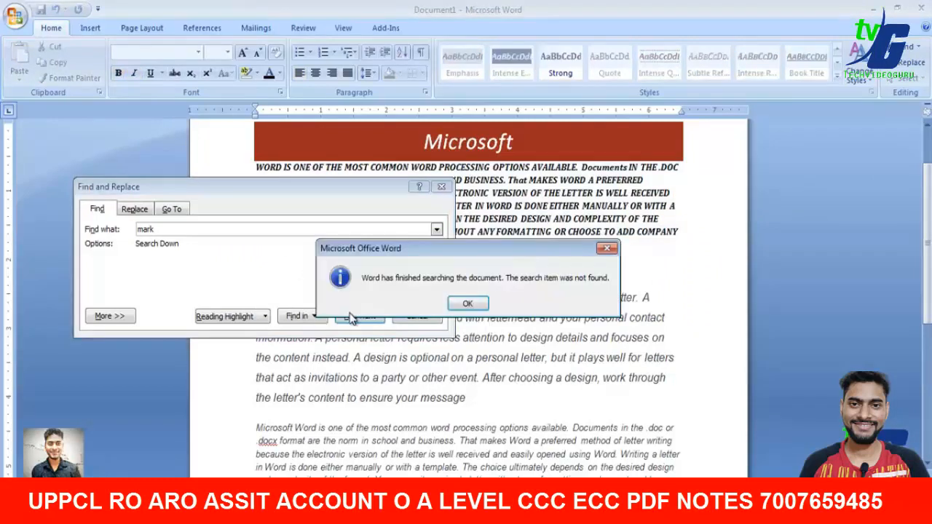
{"action": "left_click", "coordinate": [468, 305]}
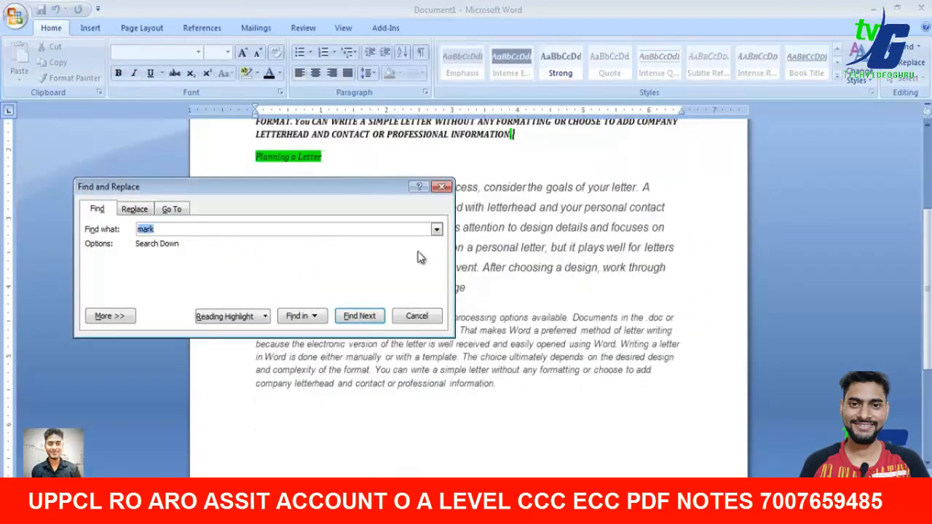
{"action": "left_click_drag", "start_coordinate": [327, 190], "coordinate": [670, 289]}
Change the search word to 'letter' and step through its occurrences with Find Next
{"action": "left_click", "coordinate": [532, 334]}
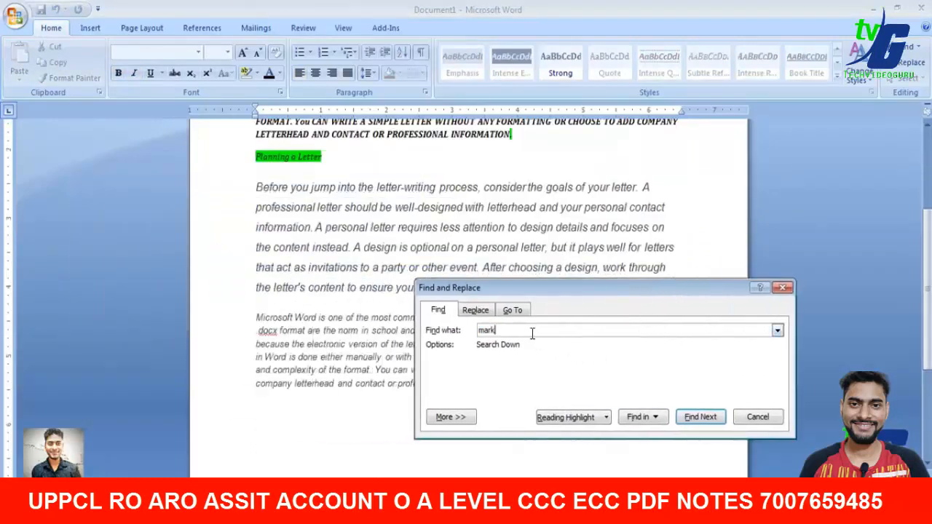
{"action": "key", "text": "BackSpace"}
{"action": "key", "text": "BackSpace"}
{"action": "type", "text": "letter"}
{"action": "key", "text": "Return"}
{"action": "key", "text": "Return"}
{"action": "key", "text": "Return"}
{"action": "key", "text": "Return"}
{"action": "key", "text": "Return"}
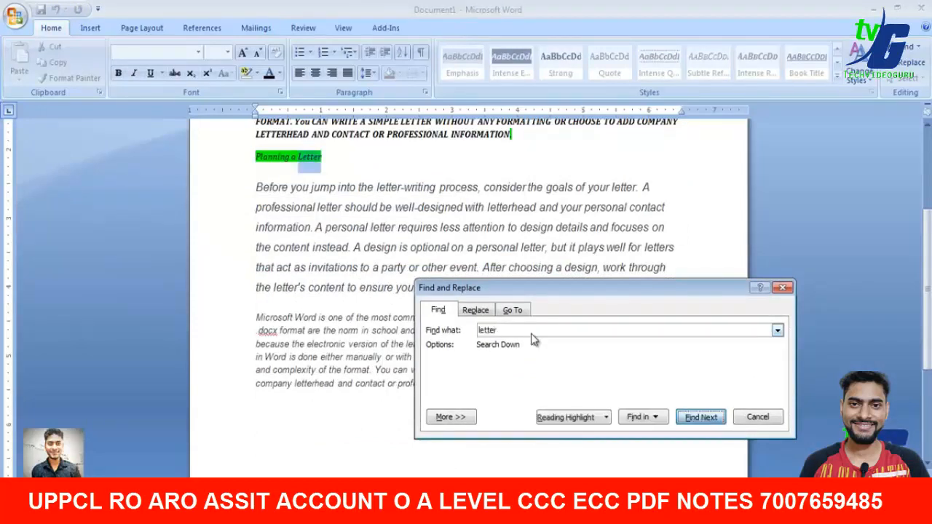
{"action": "key", "text": "Return"}
{"action": "key", "text": "Return"}
{"action": "key", "text": "Return"}
{"action": "key", "text": "Return"}
{"action": "key", "text": "Return"}
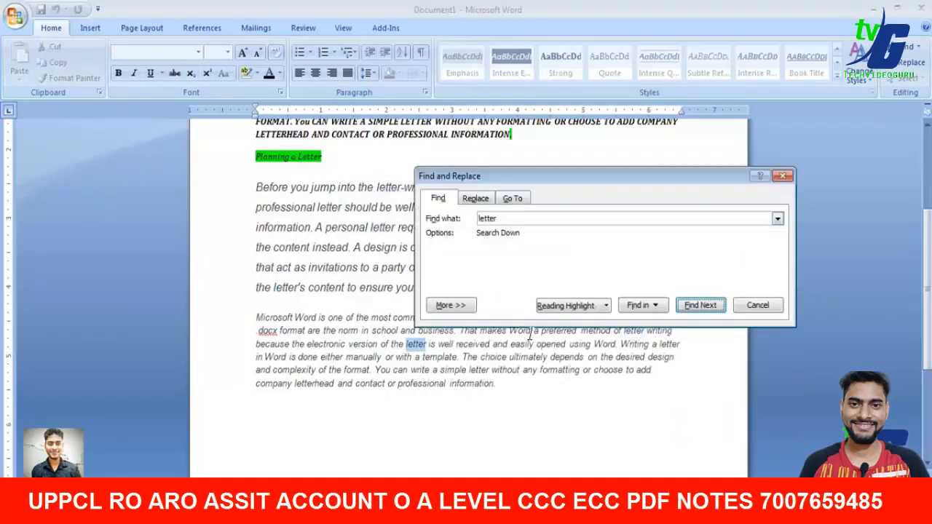
{"action": "left_click_drag", "start_coordinate": [666, 176], "coordinate": [733, 290]}
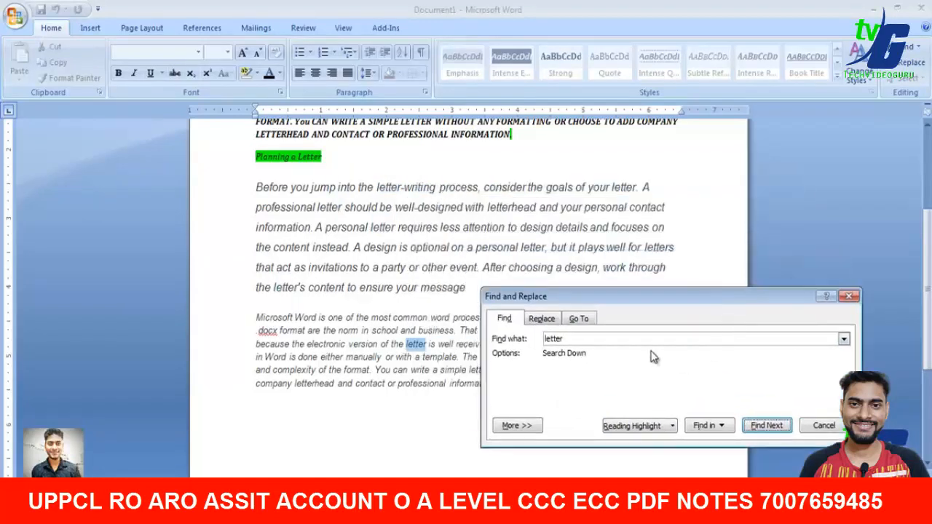
Switch to Replace and try Replace All, which makes zero replacements
{"action": "left_click", "coordinate": [542, 319]}
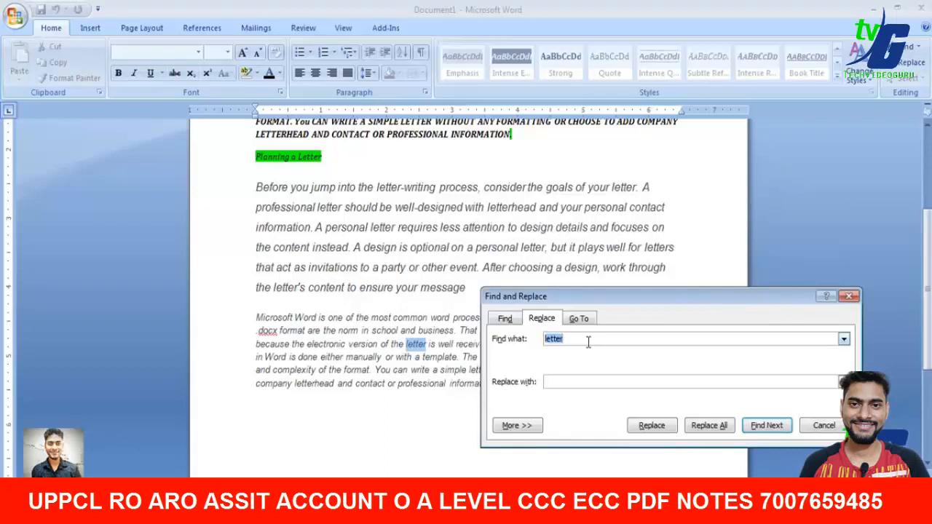
{"action": "type", "text": "application"}
{"action": "left_click", "coordinate": [720, 428]}
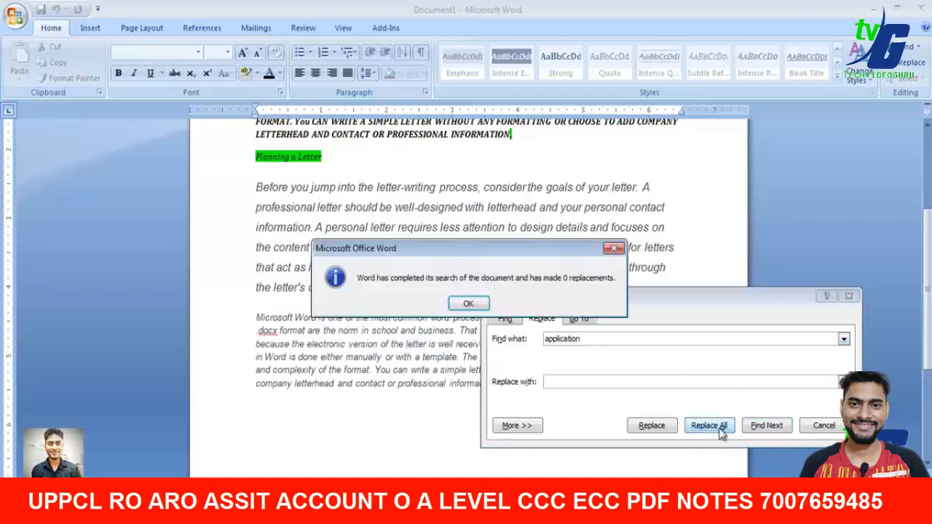
{"action": "left_click", "coordinate": [468, 304]}
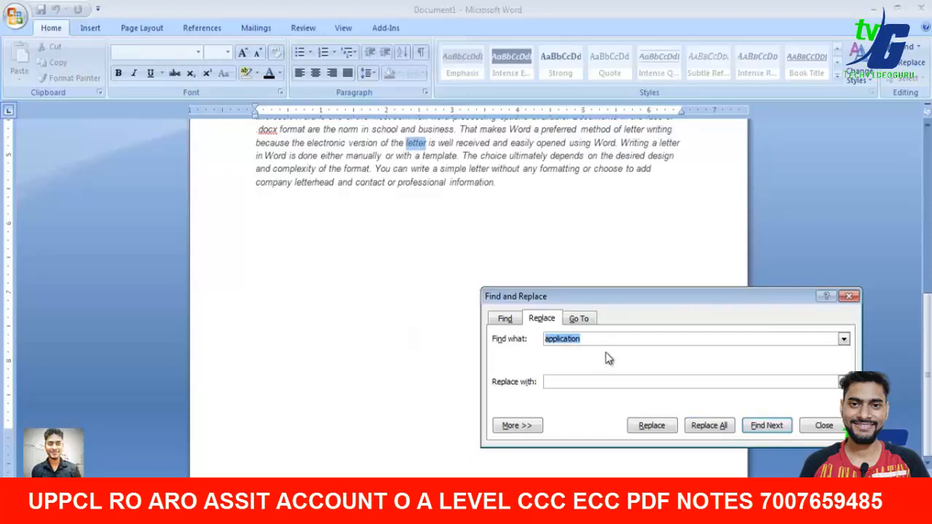
Set Find what to 'letter' and Replace with to 'application', replacing all 19 occurrences
{"action": "left_click", "coordinate": [594, 340]}
{"action": "double_click", "coordinate": [585, 339]}
{"action": "right_click", "coordinate": [559, 339]}
{"action": "left_click", "coordinate": [587, 366]}
{"action": "left_click", "coordinate": [576, 383]}
{"action": "right_click", "coordinate": [576, 383]}
{"action": "left_click", "coordinate": [591, 426]}
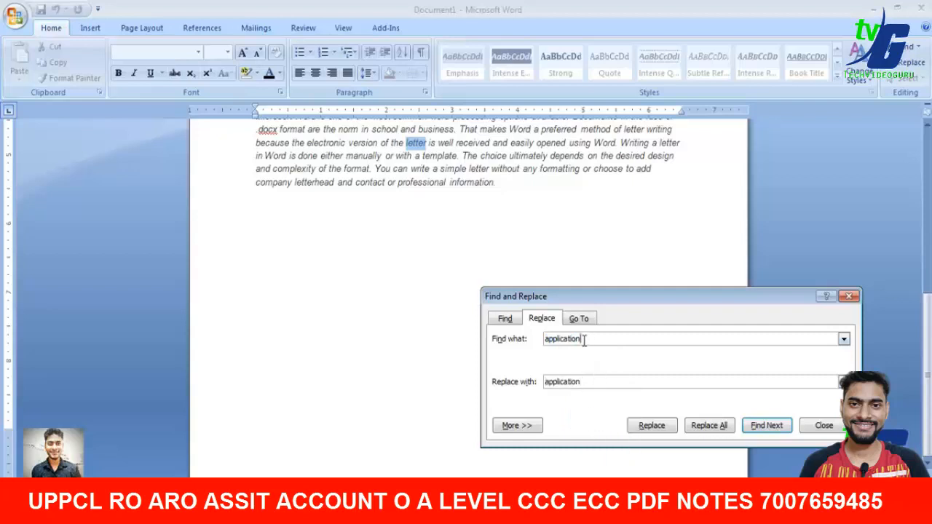
{"action": "left_click_drag", "start_coordinate": [587, 338], "coordinate": [532, 339]}
{"action": "type", "text": "letter"}
{"action": "left_click", "coordinate": [732, 426]}
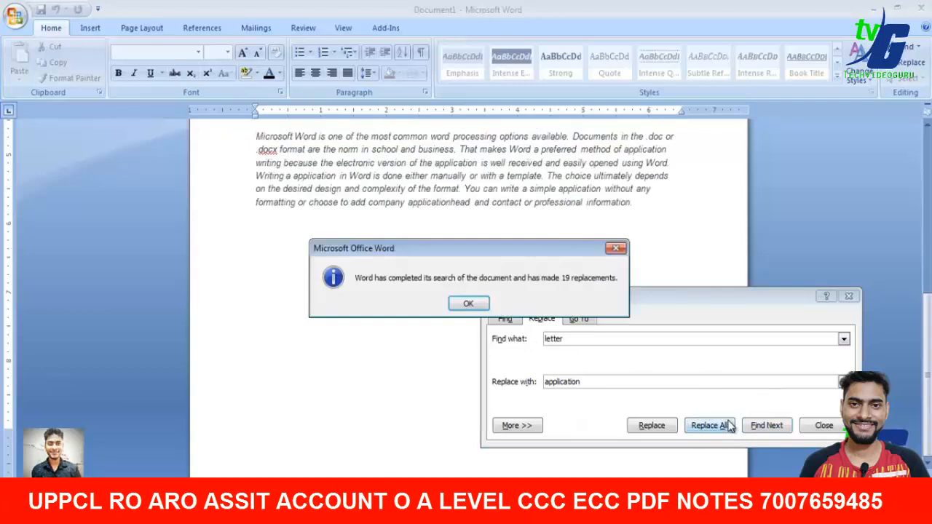
{"action": "left_click", "coordinate": [472, 304]}
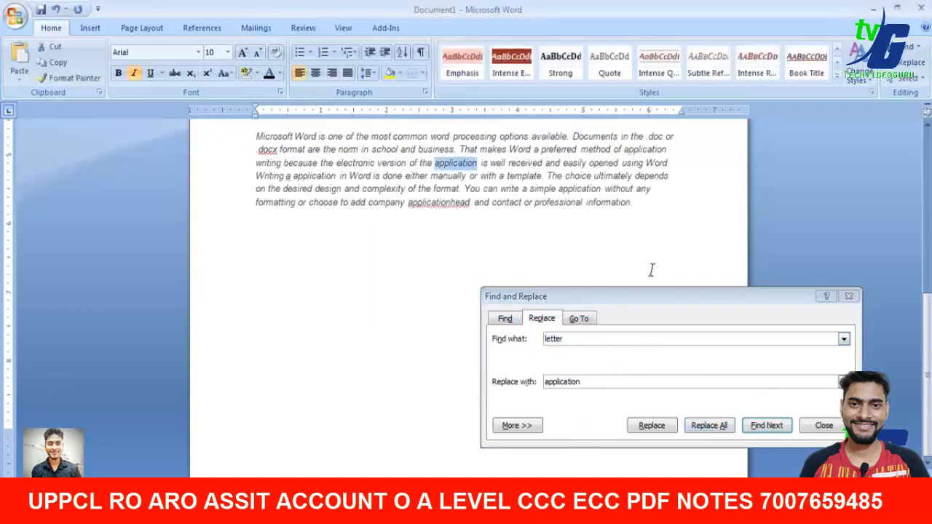
Close Find and Replace and look over the edited paragraph
{"action": "left_click", "coordinate": [849, 296]}
{"action": "scroll", "coordinate": [783, 299], "scroll_direction": "up", "scroll_amount": 6}
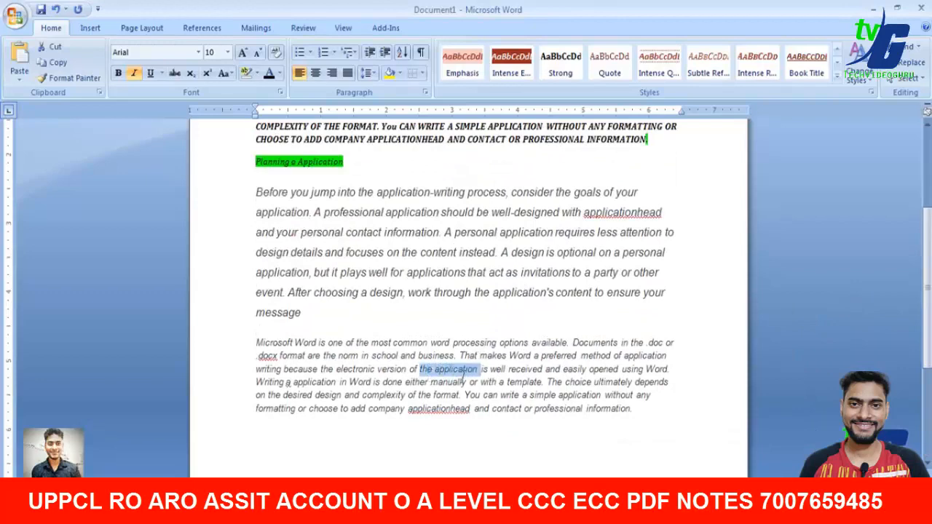
{"action": "left_click_drag", "start_coordinate": [429, 374], "coordinate": [471, 383]}
{"action": "left_click", "coordinate": [470, 429]}
{"action": "scroll", "coordinate": [463, 402], "scroll_direction": "up", "scroll_amount": 5}
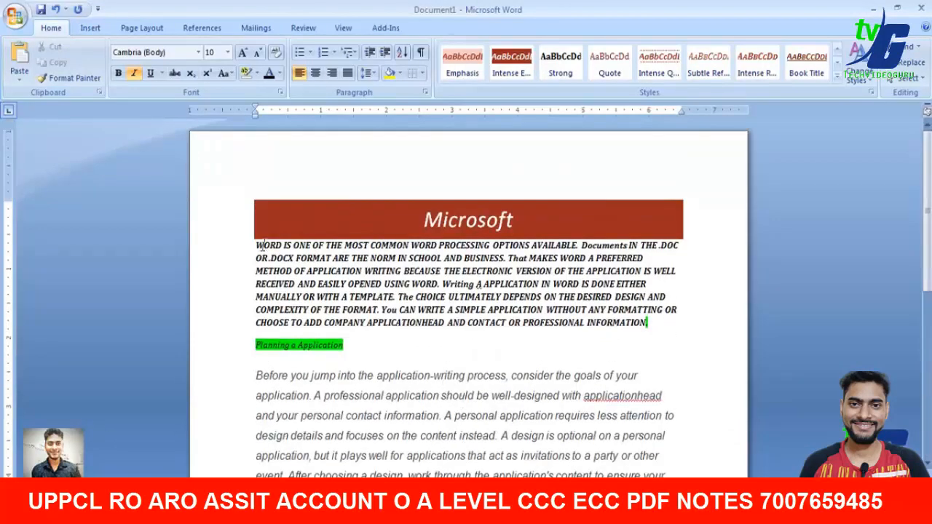
{"action": "left_click_drag", "start_coordinate": [255, 249], "coordinate": [597, 335]}
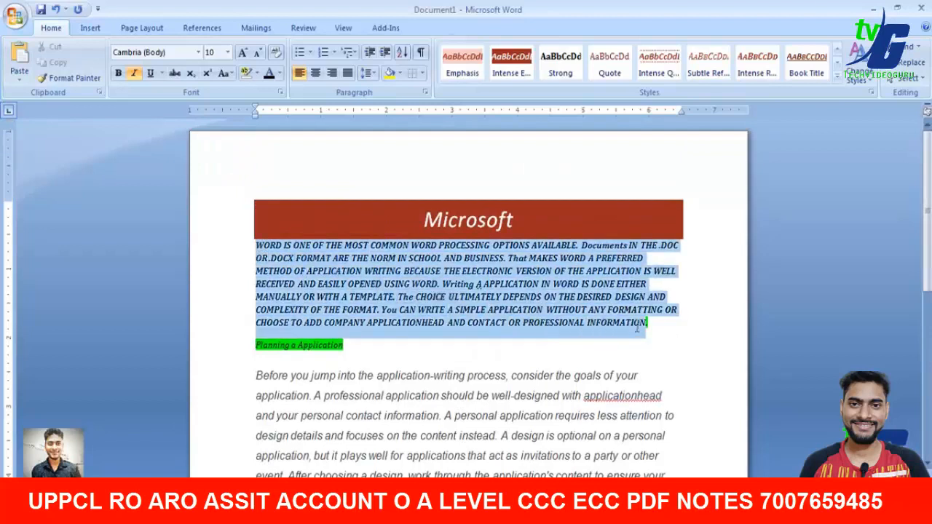
{"action": "left_click", "coordinate": [807, 208]}
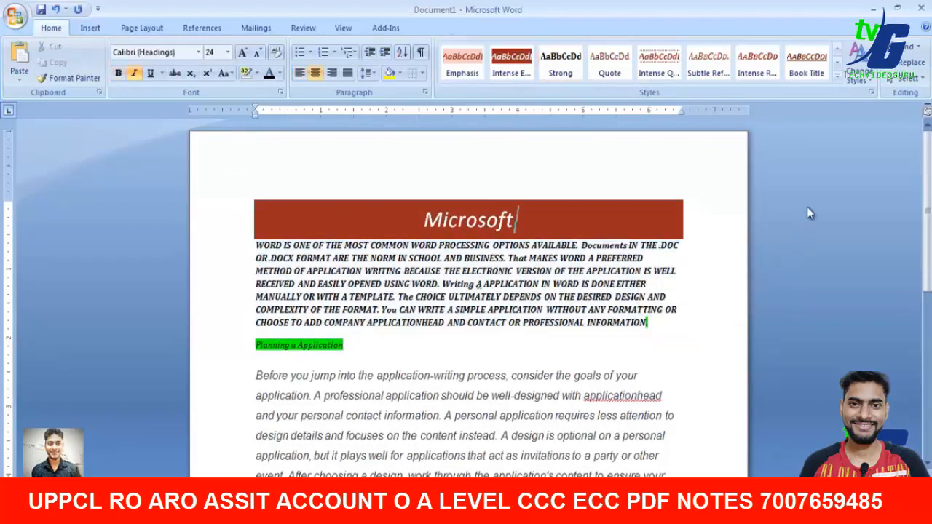
{"action": "left_click_drag", "start_coordinate": [648, 325], "coordinate": [229, 223]}
{"action": "left_click", "coordinate": [910, 77]}
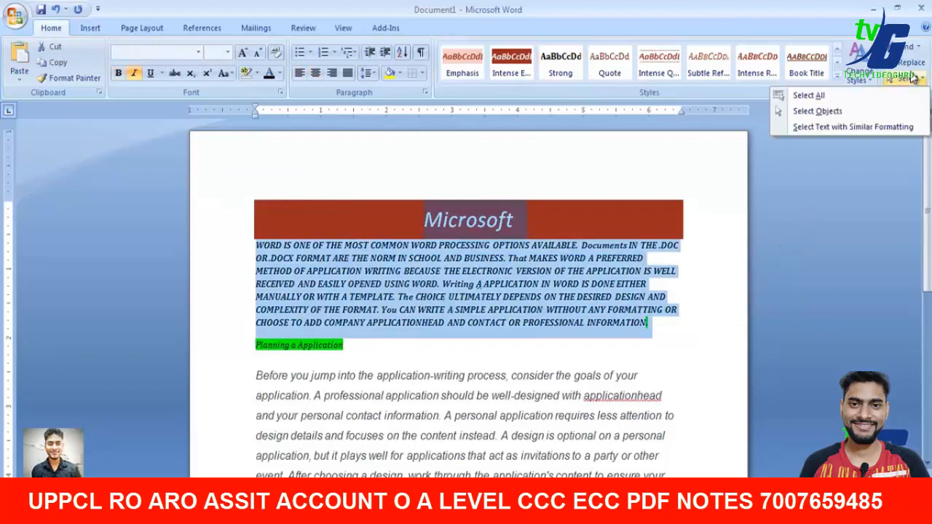
{"action": "left_click", "coordinate": [906, 62]}
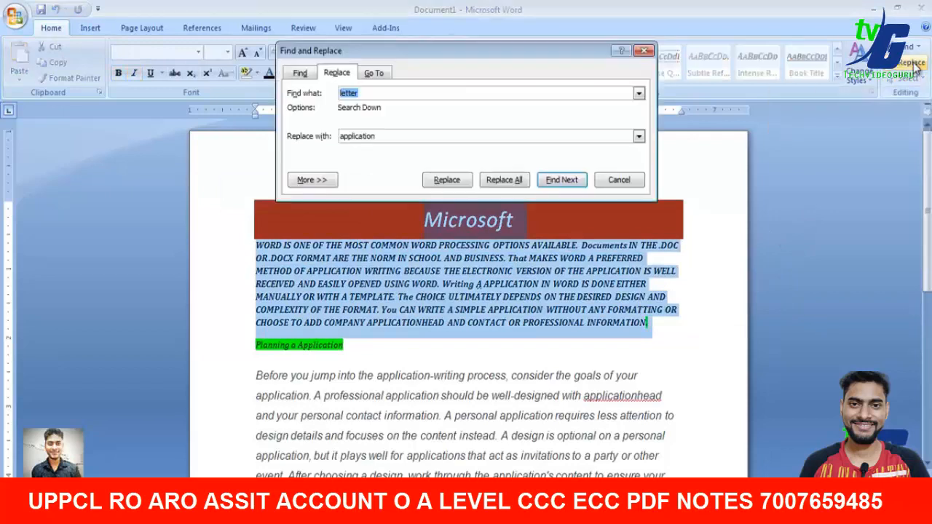
{"action": "left_click", "coordinate": [374, 73]}
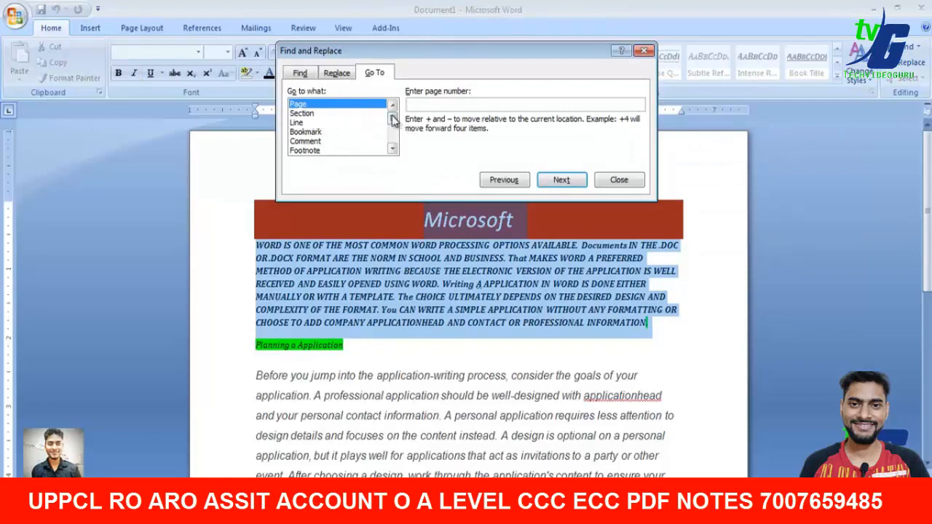
{"action": "left_click", "coordinate": [322, 113]}
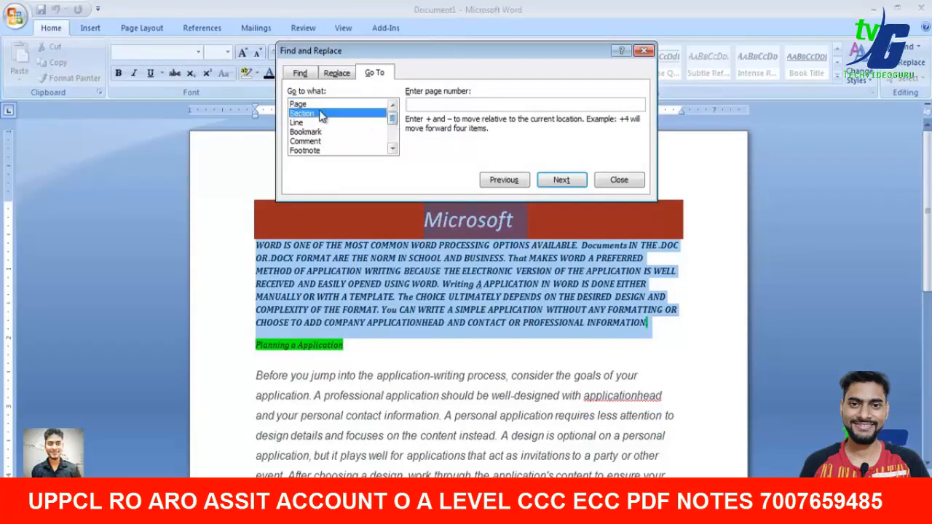
{"action": "left_click", "coordinate": [321, 123]}
{"action": "scroll", "coordinate": [318, 148], "scroll_direction": "down", "scroll_amount": 1}
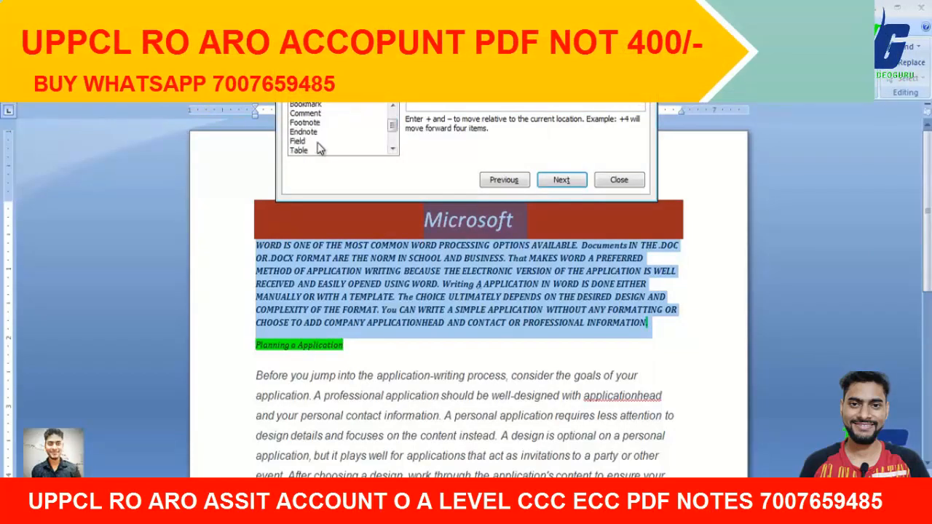
{"action": "left_click", "coordinate": [314, 122]}
{"action": "left_click", "coordinate": [306, 149]}
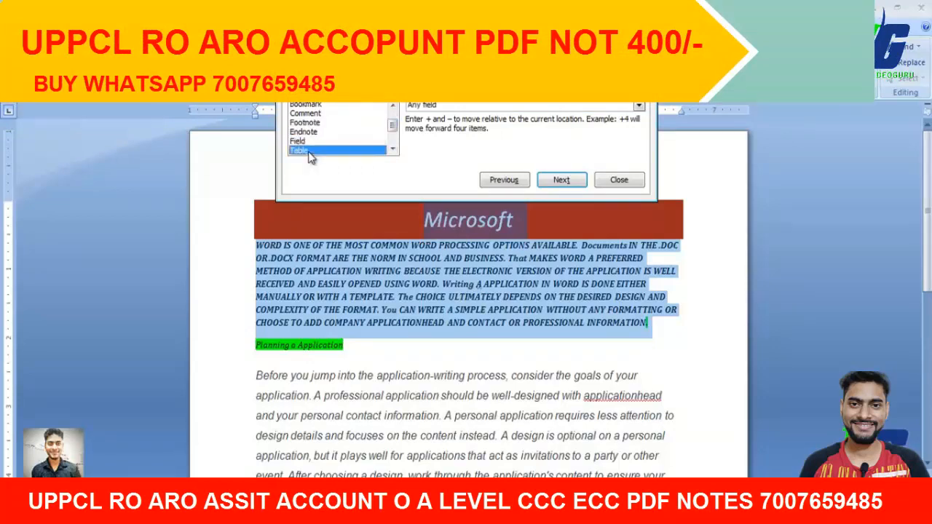
{"action": "scroll", "coordinate": [313, 146], "scroll_direction": "down", "scroll_amount": 1}
{"action": "scroll", "coordinate": [318, 129], "scroll_direction": "up", "scroll_amount": 3}
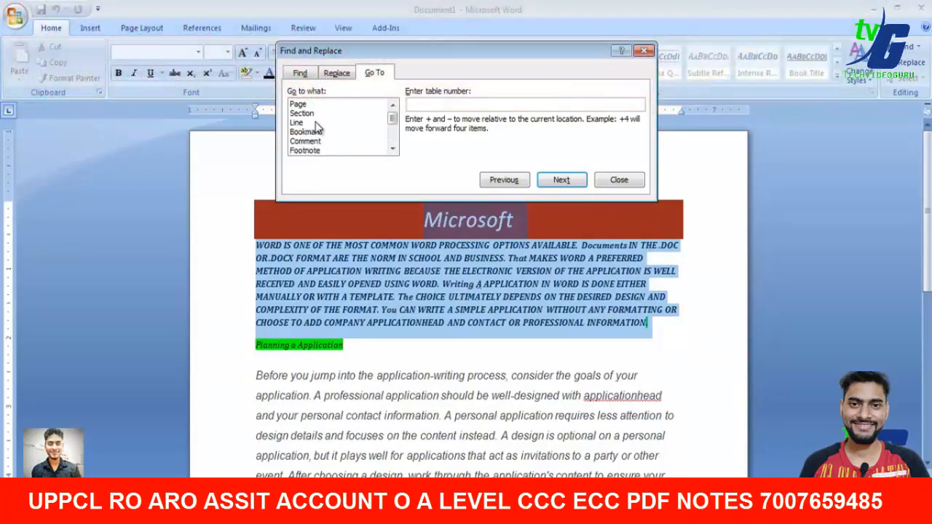
{"action": "left_click", "coordinate": [318, 104]}
{"action": "left_click", "coordinate": [561, 179]}
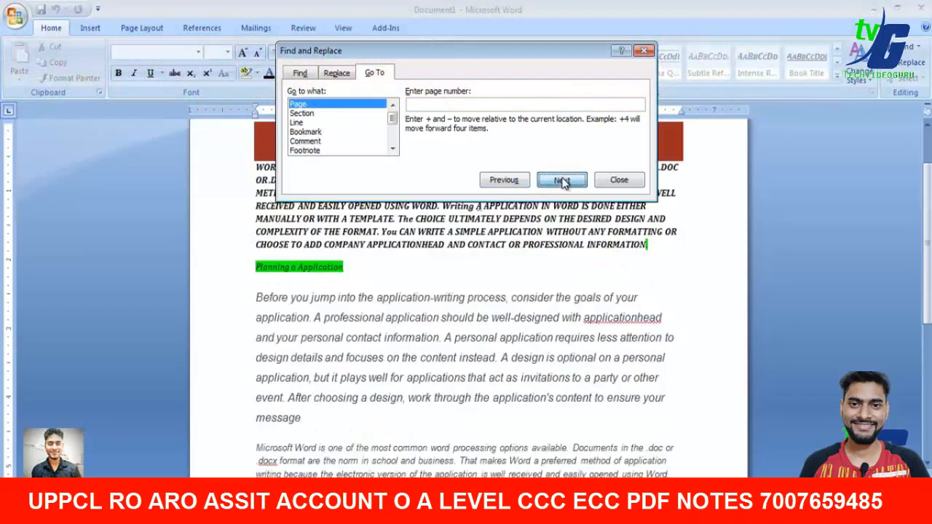
{"action": "left_click", "coordinate": [618, 180]}
{"action": "scroll", "coordinate": [651, 226], "scroll_direction": "up", "scroll_amount": 2}
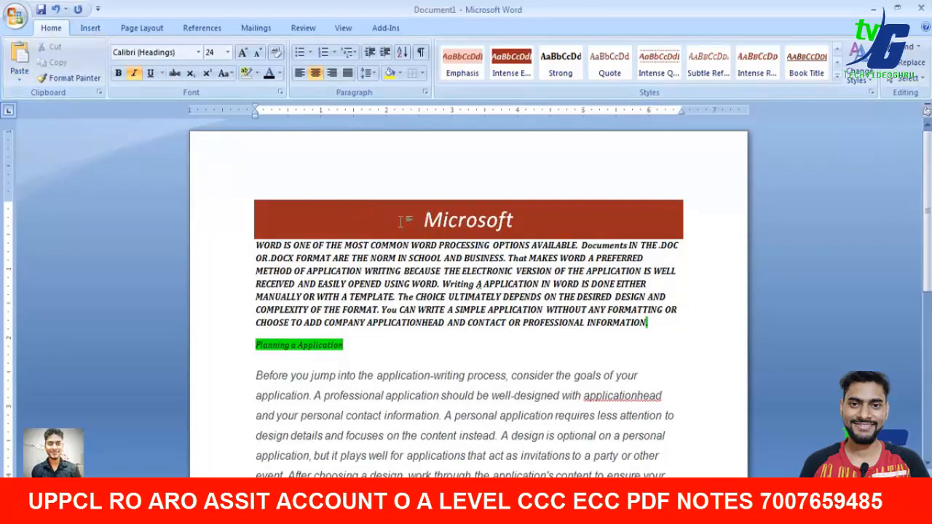
Apply the Normal style to the Microsoft heading and enlarge it with four Grow Font steps
{"action": "left_click", "coordinate": [838, 61]}
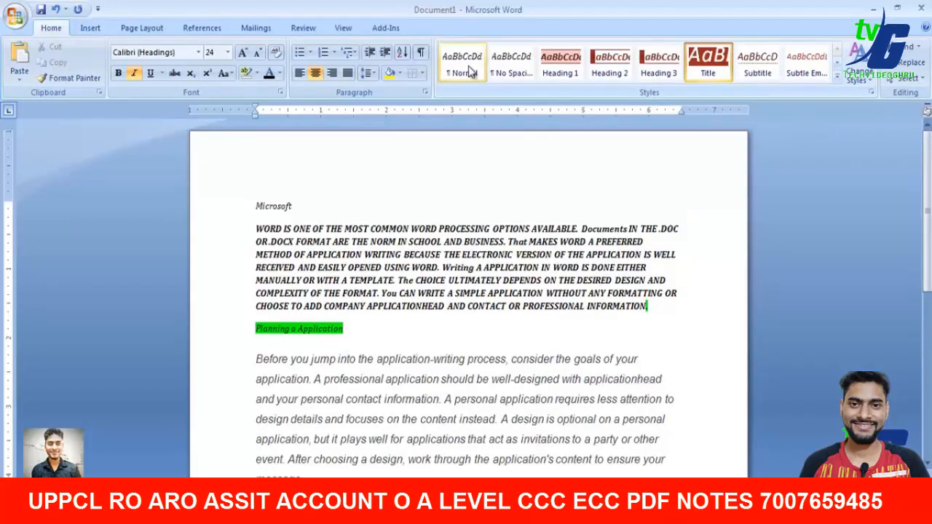
{"action": "left_click", "coordinate": [470, 70]}
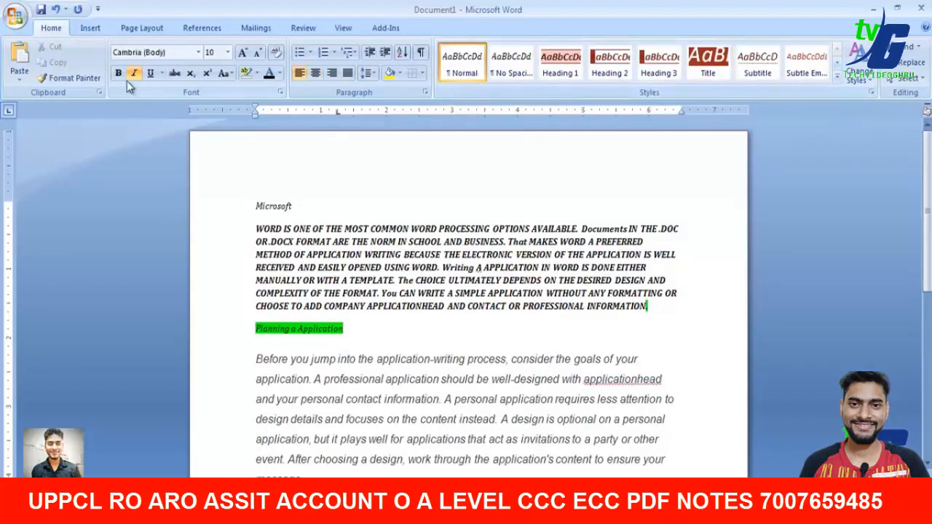
{"action": "double_click", "coordinate": [274, 206]}
{"action": "left_click", "coordinate": [242, 53]}
{"action": "left_click", "coordinate": [243, 53]}
{"action": "left_click", "coordinate": [243, 53]}
{"action": "left_click", "coordinate": [242, 53]}
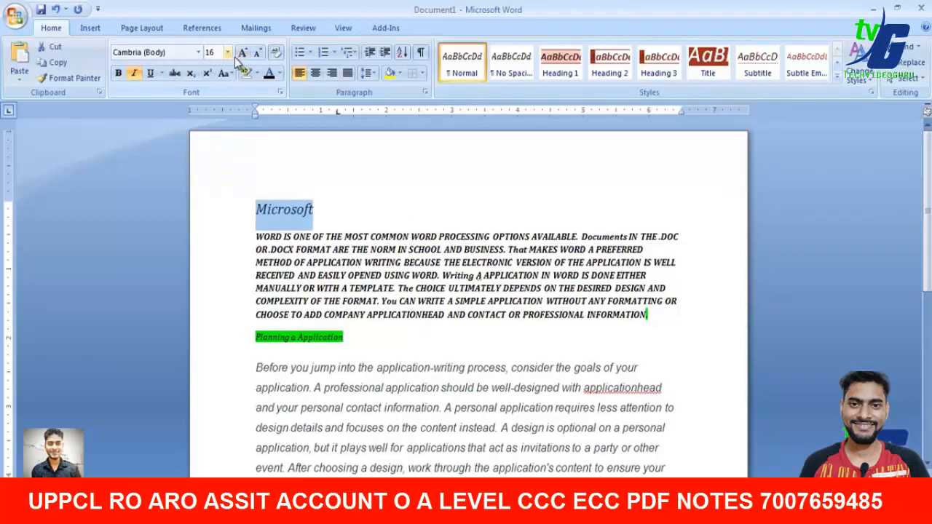
{"action": "left_click", "coordinate": [243, 53]}
{"action": "left_click", "coordinate": [242, 54]}
{"action": "left_click", "coordinate": [98, 28]}
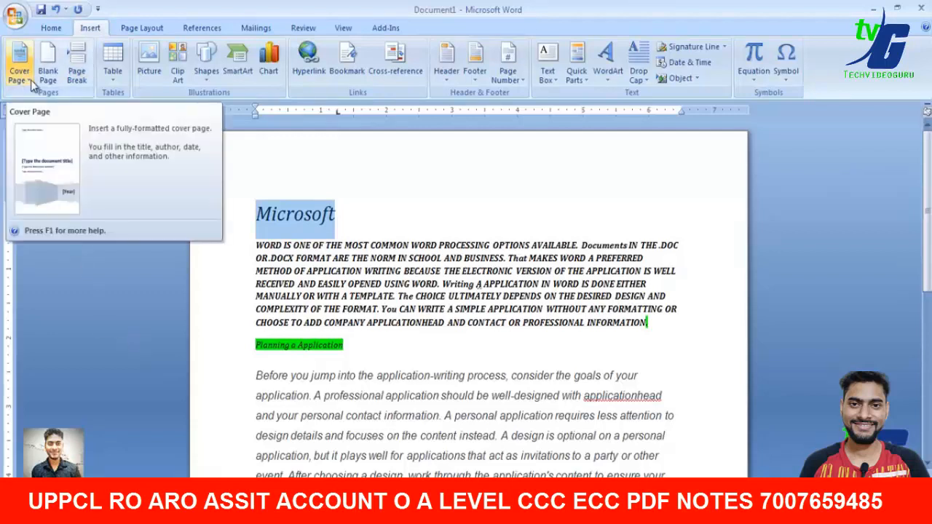
{"action": "left_click", "coordinate": [370, 175]}
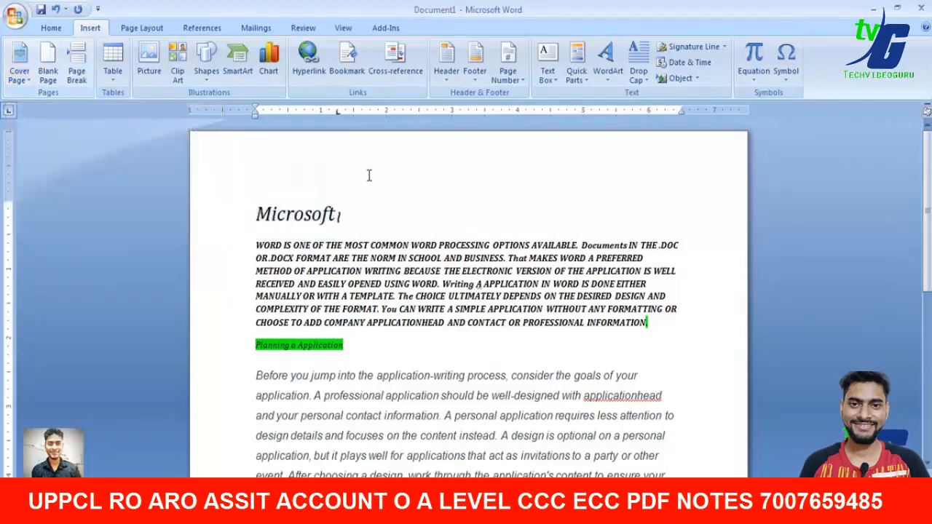
{"action": "left_click", "coordinate": [29, 69]}
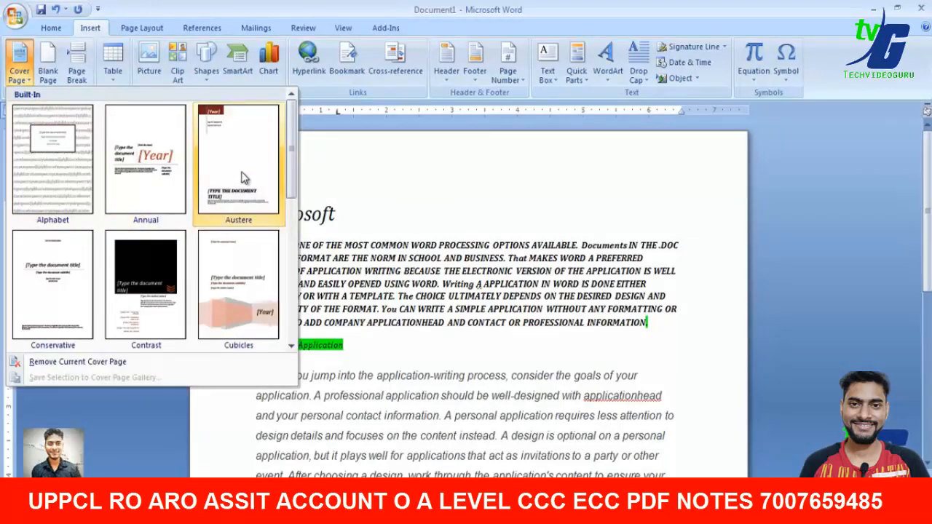
{"action": "scroll", "coordinate": [244, 262], "scroll_direction": "down", "scroll_amount": 3}
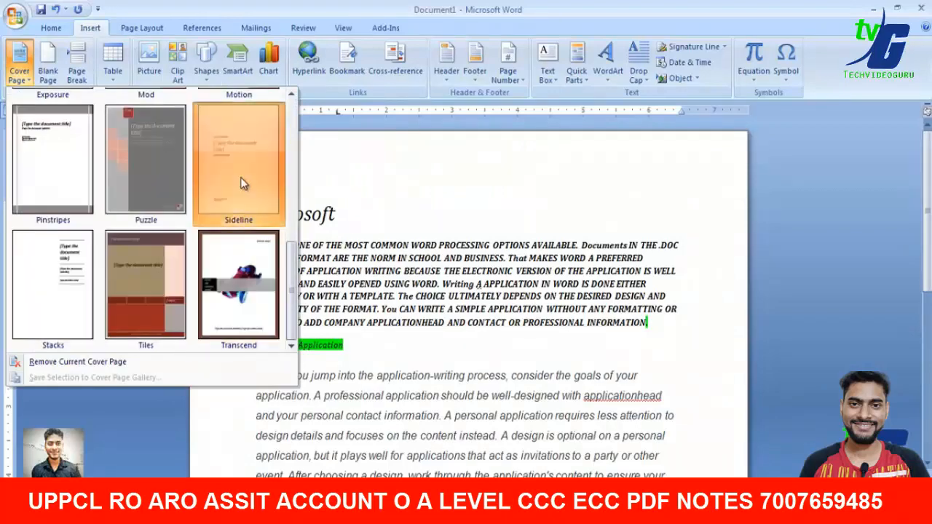
{"action": "left_click", "coordinate": [241, 177]}
{"action": "scroll", "coordinate": [503, 299], "scroll_direction": "down", "scroll_amount": 11}
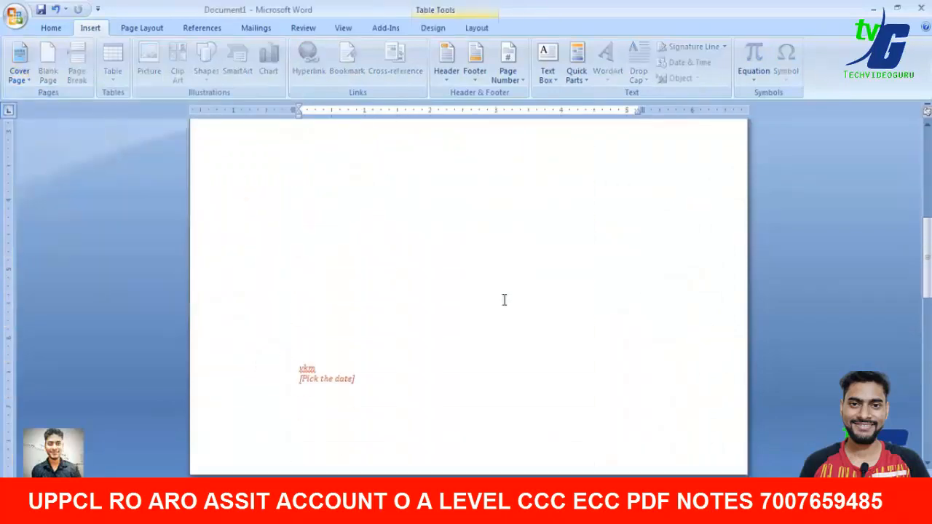
{"action": "scroll", "coordinate": [503, 299], "scroll_direction": "up", "scroll_amount": 6}
{"action": "scroll", "coordinate": [494, 298], "scroll_direction": "down", "scroll_amount": 14}
{"action": "scroll", "coordinate": [493, 298], "scroll_direction": "down", "scroll_amount": 4}
{"action": "scroll", "coordinate": [494, 298], "scroll_direction": "up", "scroll_amount": 20}
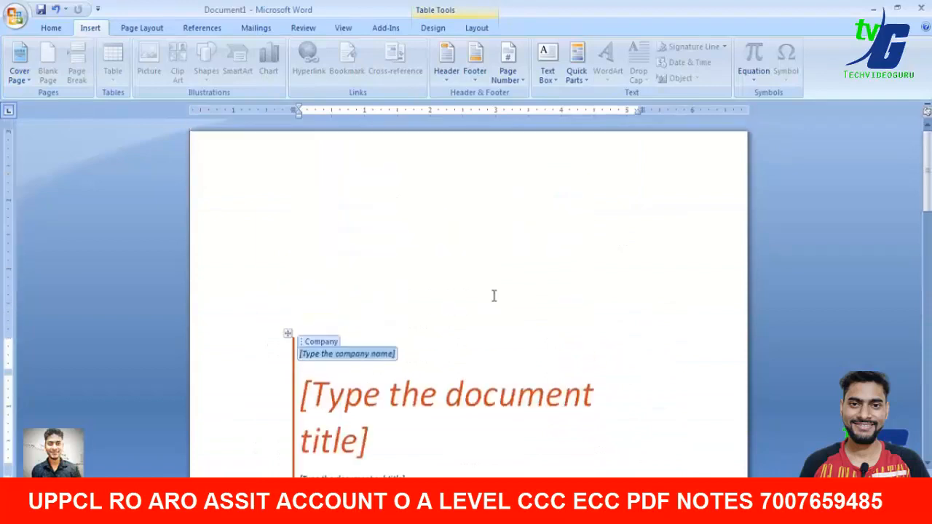
{"action": "left_click", "coordinate": [493, 295]}
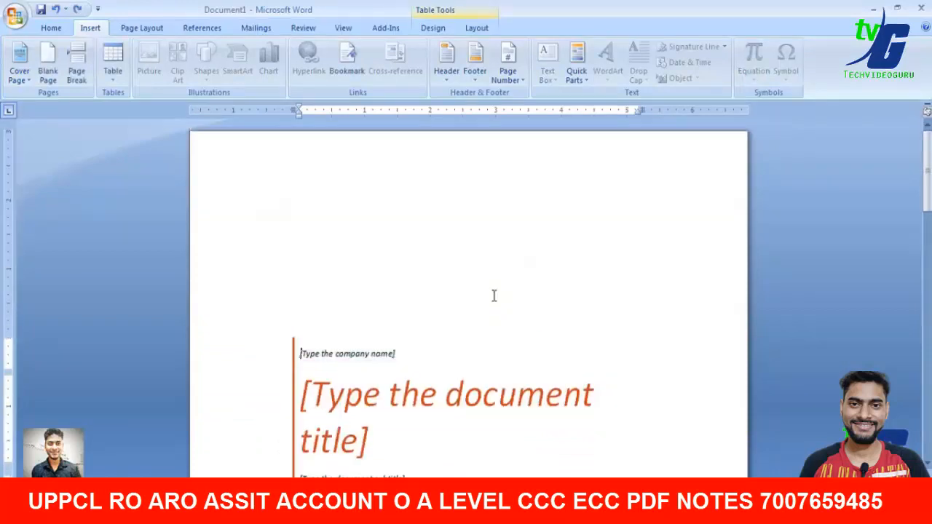
{"action": "key", "text": "ctrl+z"}
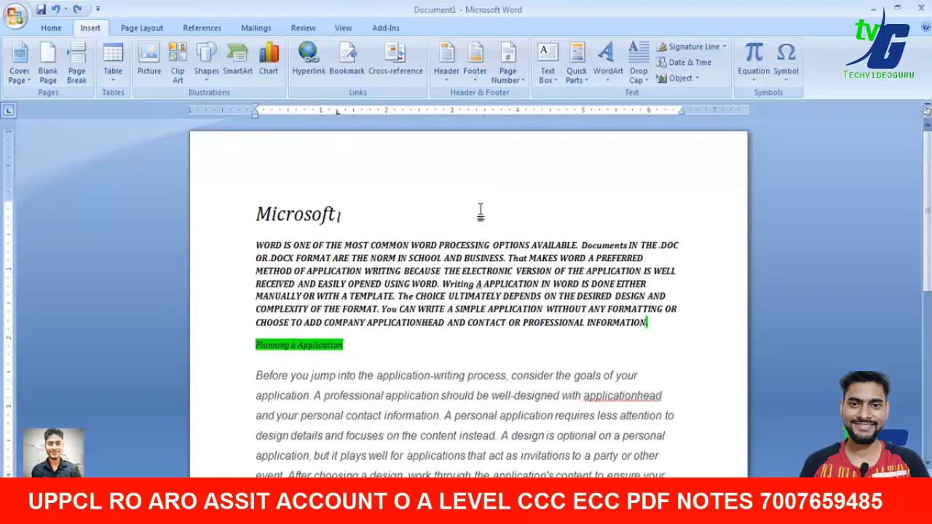
{"action": "left_click", "coordinate": [20, 62]}
{"action": "scroll", "coordinate": [109, 211], "scroll_direction": "down", "scroll_amount": 3}
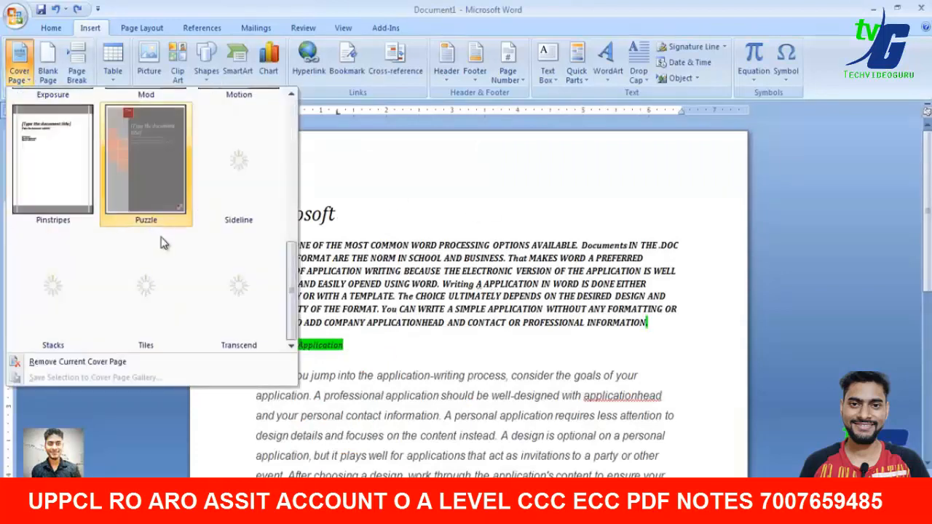
{"action": "left_click", "coordinate": [538, 291]}
{"action": "left_click_drag", "start_coordinate": [650, 325], "coordinate": [264, 231]}
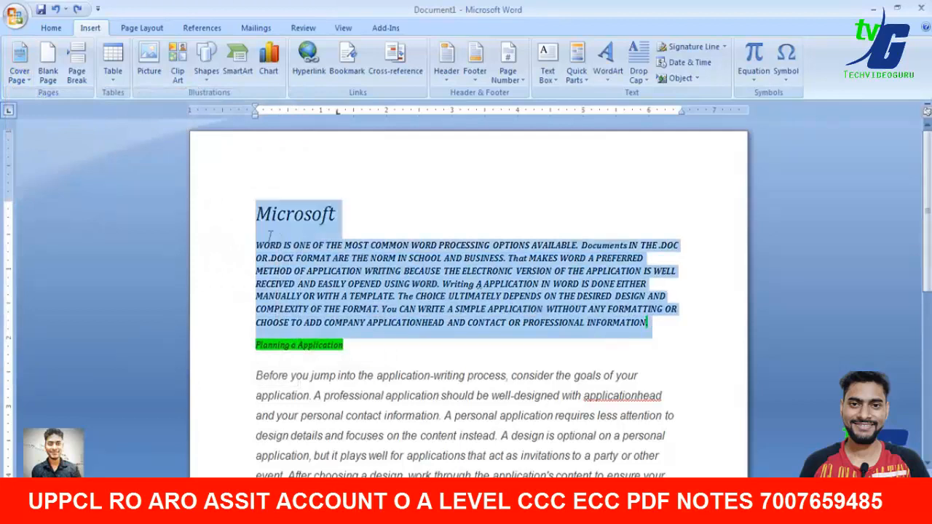
Replace the selected text and the 'Before you jump' paragraph with page breaks
{"action": "left_click", "coordinate": [76, 73]}
{"action": "scroll", "coordinate": [492, 287], "scroll_direction": "down", "scroll_amount": 10}
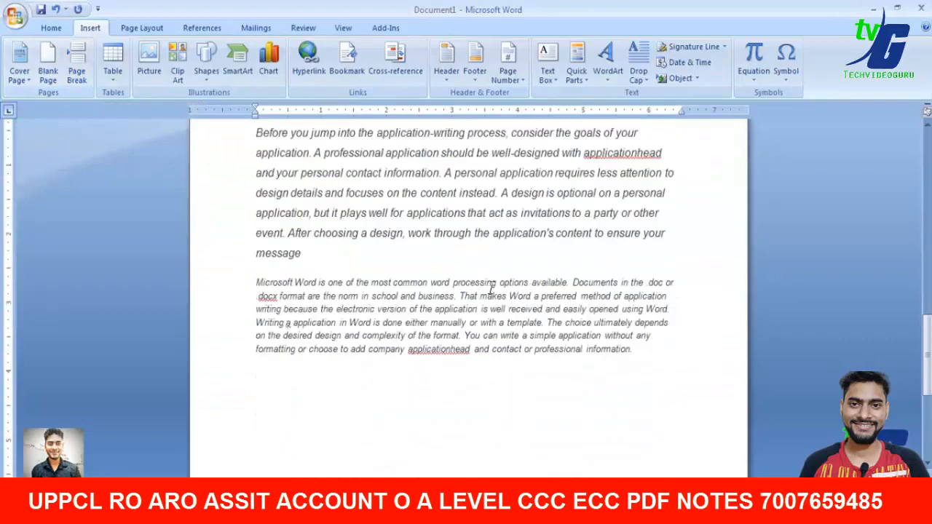
{"action": "scroll", "coordinate": [493, 287], "scroll_direction": "down", "scroll_amount": 10}
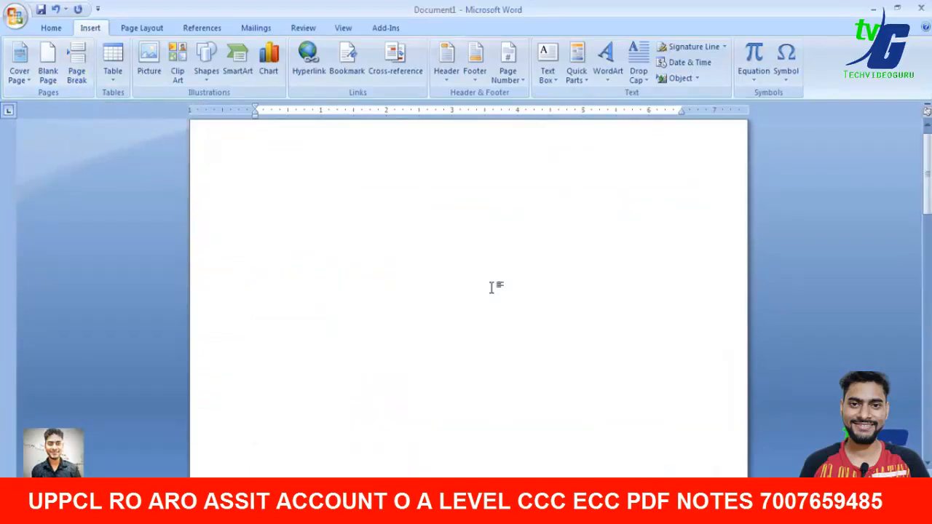
{"action": "scroll", "coordinate": [492, 287], "scroll_direction": "up", "scroll_amount": 10}
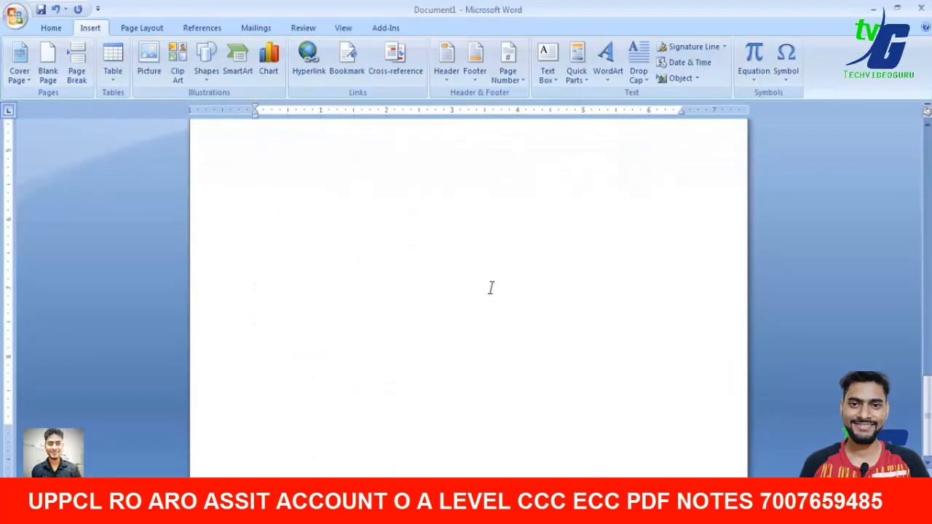
{"action": "scroll", "coordinate": [492, 286], "scroll_direction": "up", "scroll_amount": 10}
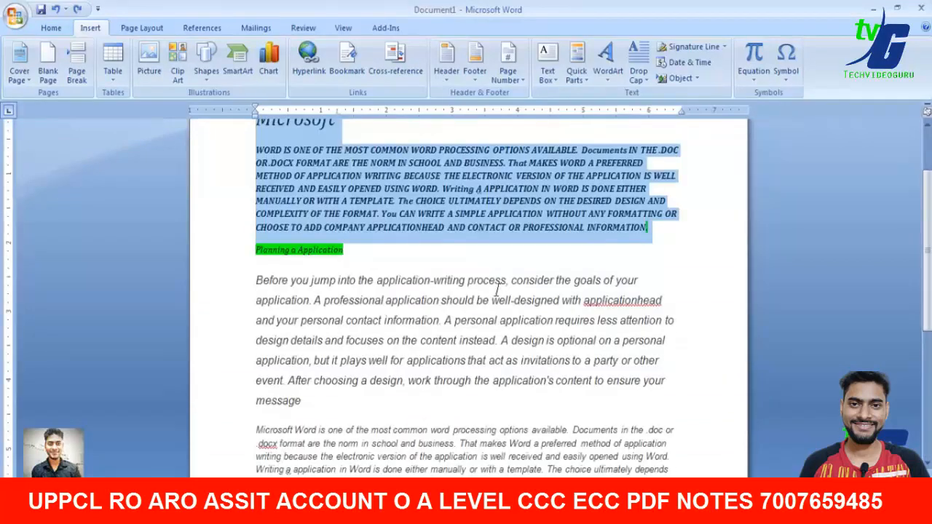
{"action": "left_click", "coordinate": [493, 295]}
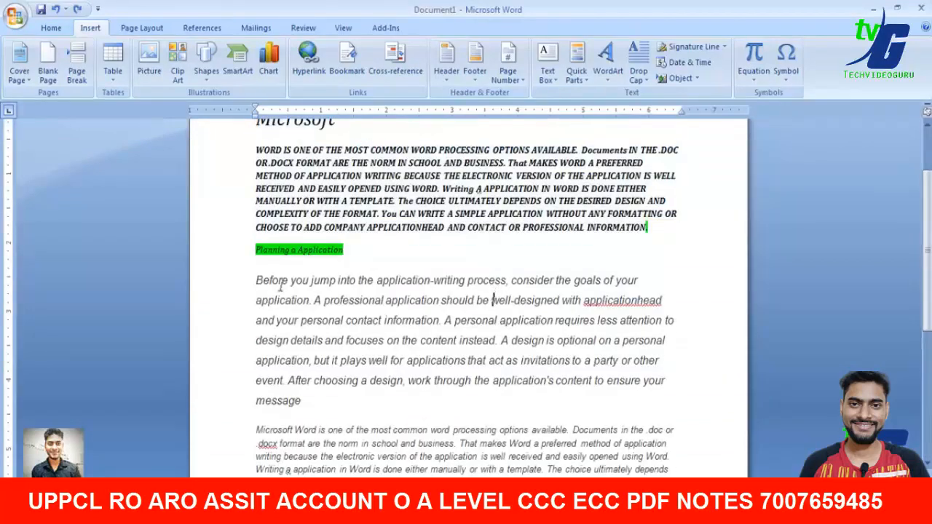
{"action": "left_click_drag", "start_coordinate": [253, 280], "coordinate": [321, 402]}
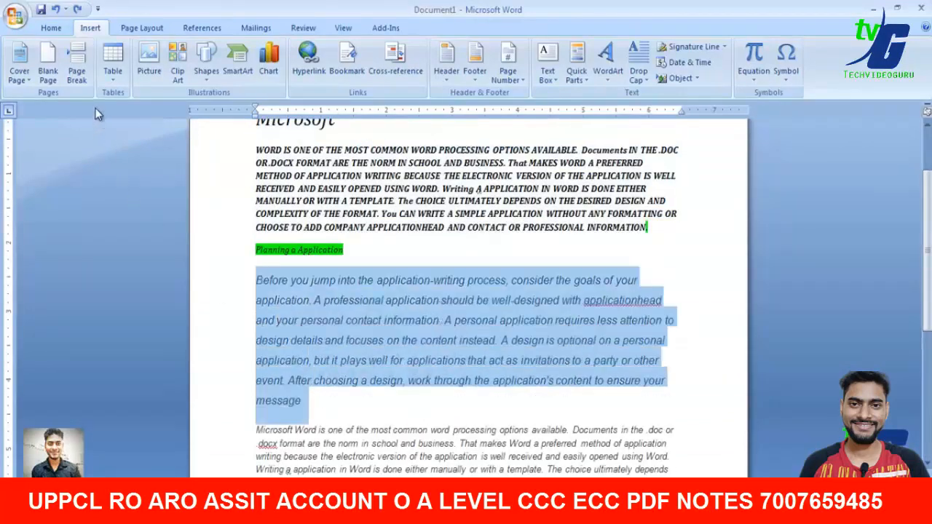
{"action": "left_click", "coordinate": [77, 69]}
{"action": "scroll", "coordinate": [474, 277], "scroll_direction": "down", "scroll_amount": 3}
{"action": "scroll", "coordinate": [279, 318], "scroll_direction": "up", "scroll_amount": 3}
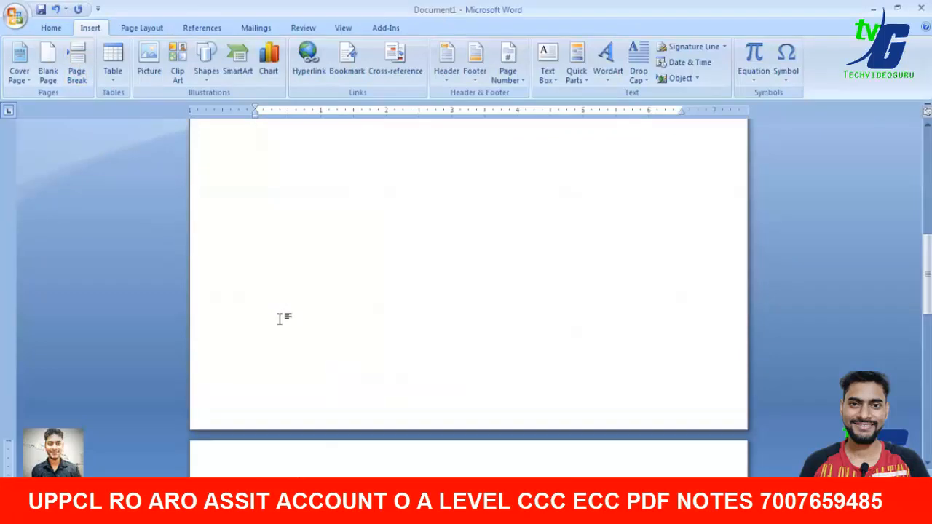
{"action": "scroll", "coordinate": [279, 318], "scroll_direction": "up", "scroll_amount": 10}
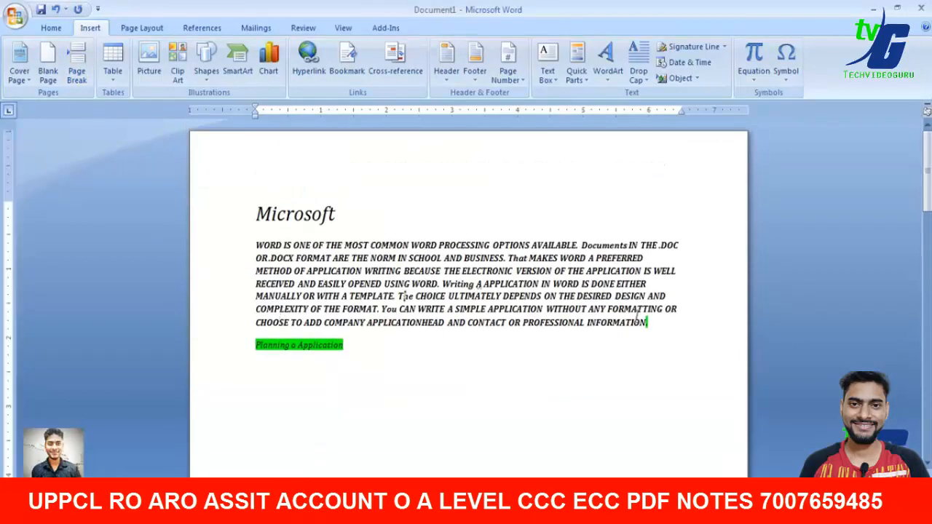
Place the insertion point after 'Wri' in the paragraph and show the Table size grid
{"action": "left_click_drag", "start_coordinate": [665, 323], "coordinate": [219, 220]}
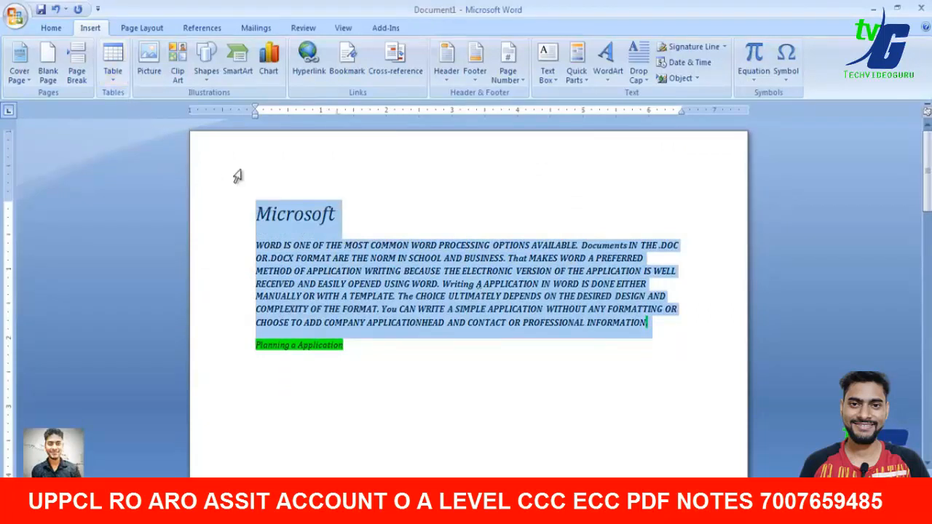
{"action": "left_click", "coordinate": [446, 233]}
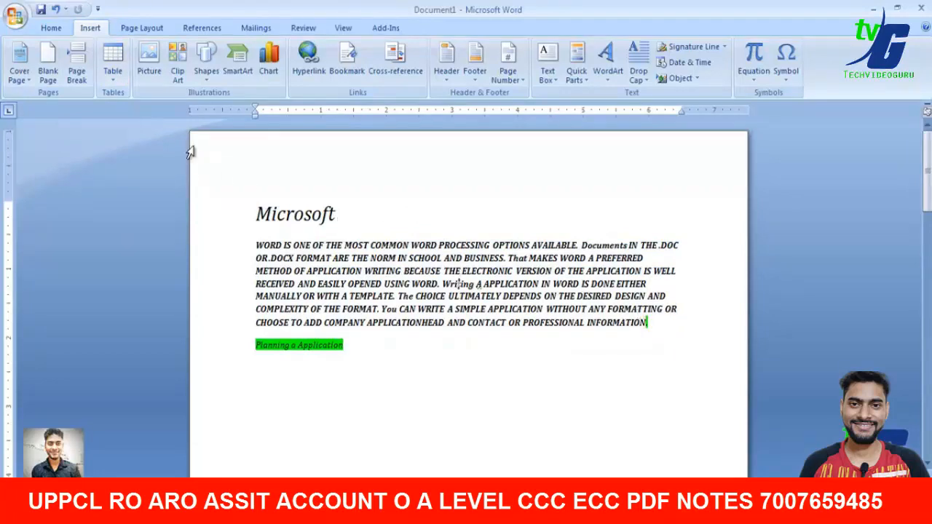
{"action": "left_click", "coordinate": [117, 83]}
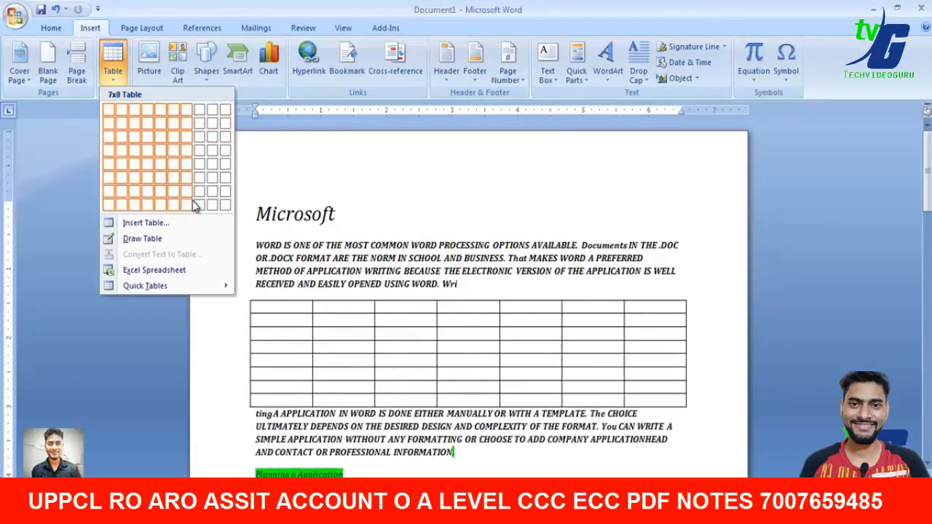
Insert a 3x5 table, copy the 'WRITING…Wri' text and paste it into the first cell
{"action": "left_click", "coordinate": [136, 162]}
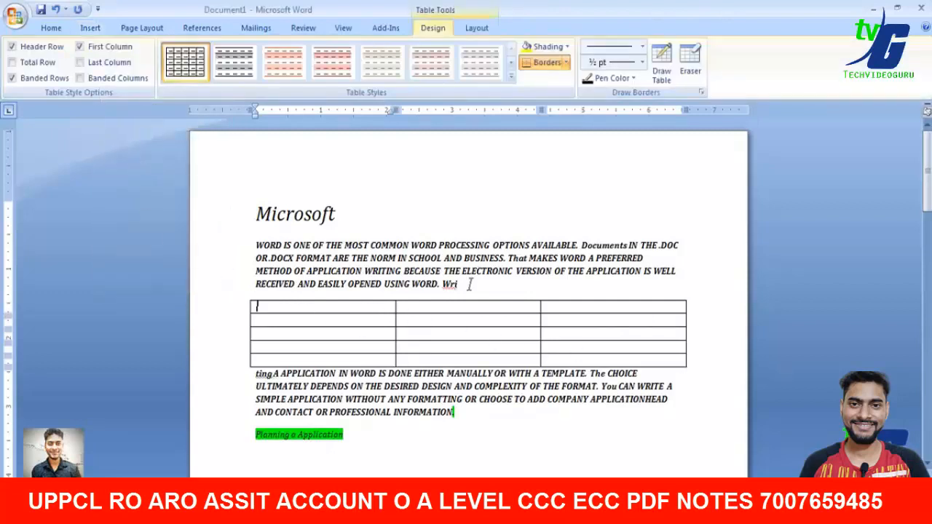
{"action": "left_click_drag", "start_coordinate": [470, 284], "coordinate": [364, 271]}
{"action": "right_click", "coordinate": [391, 280]}
{"action": "left_click", "coordinate": [424, 305]}
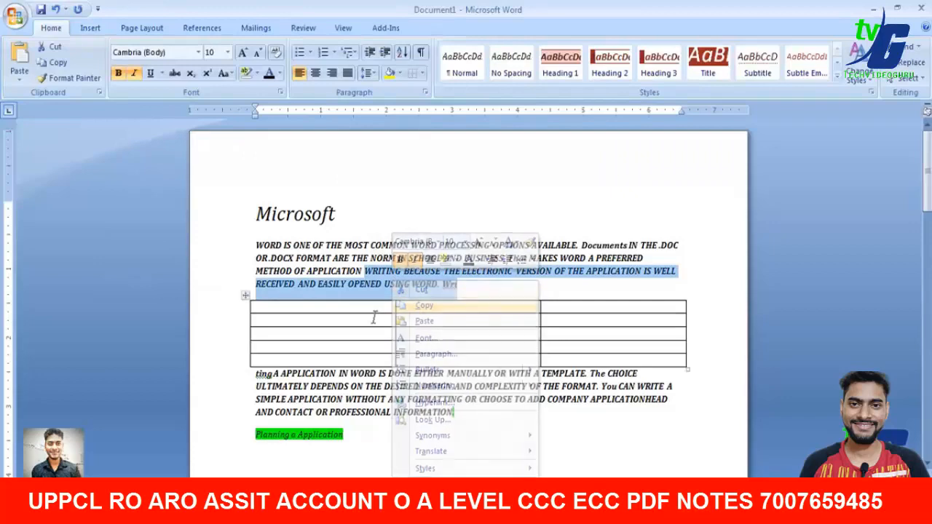
{"action": "right_click", "coordinate": [373, 318]}
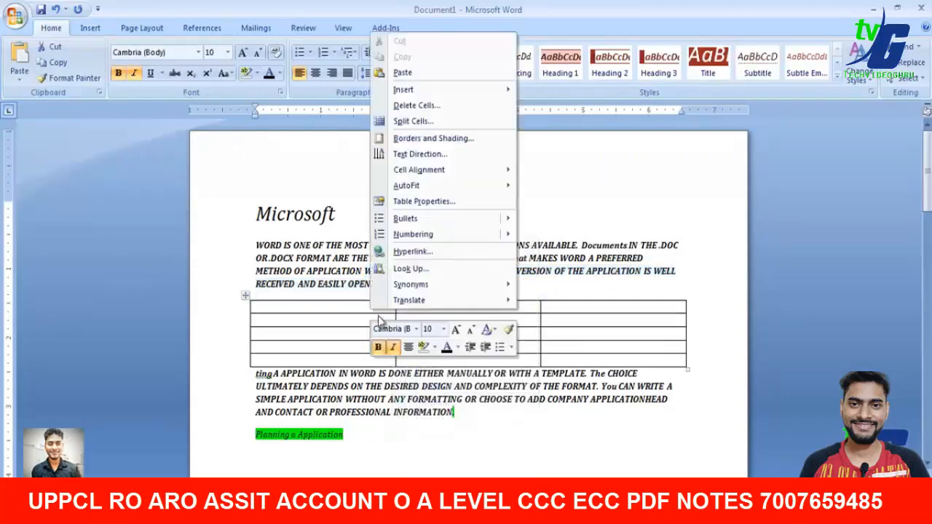
{"action": "left_click", "coordinate": [403, 73]}
Paste the copied text into the second and third top cells and type 454 in row two
{"action": "right_click", "coordinate": [448, 337]}
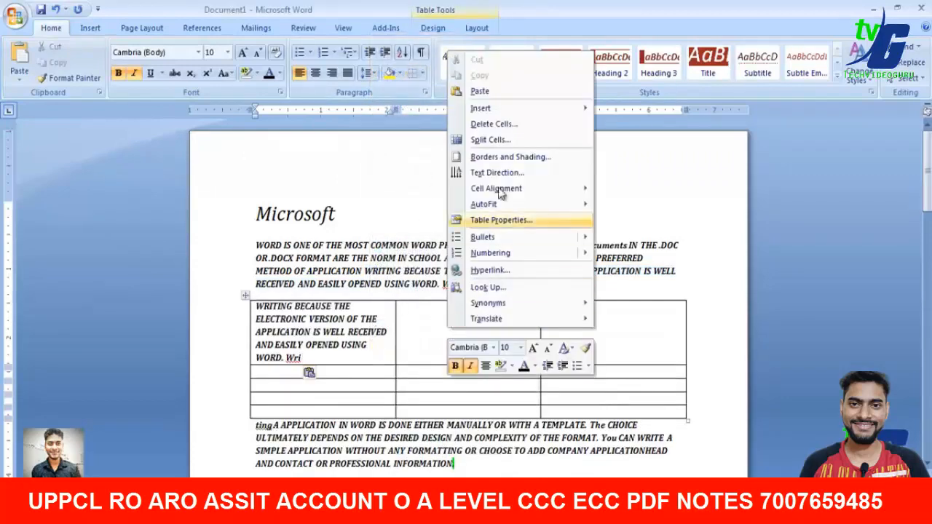
{"action": "left_click", "coordinate": [479, 91]}
{"action": "right_click", "coordinate": [621, 331]}
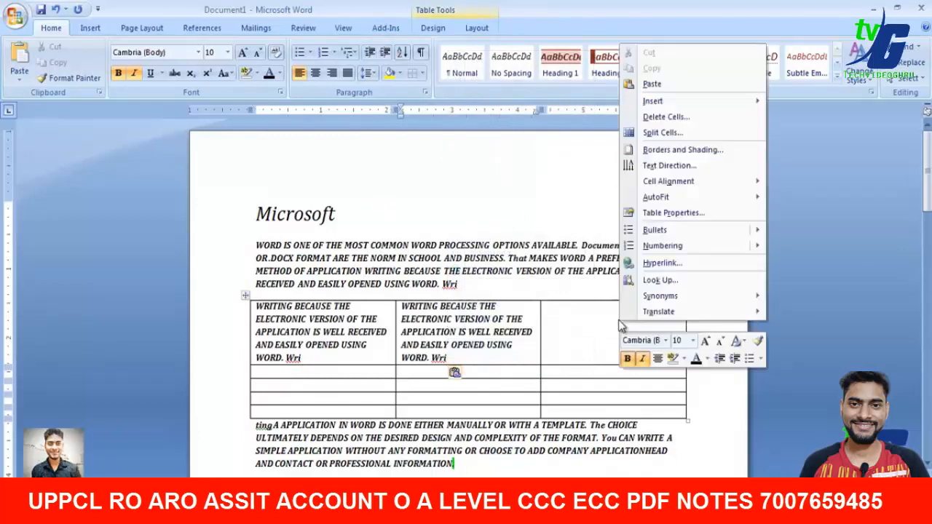
{"action": "left_click", "coordinate": [652, 84]}
{"action": "left_click", "coordinate": [354, 373]}
{"action": "type", "text": "454"}
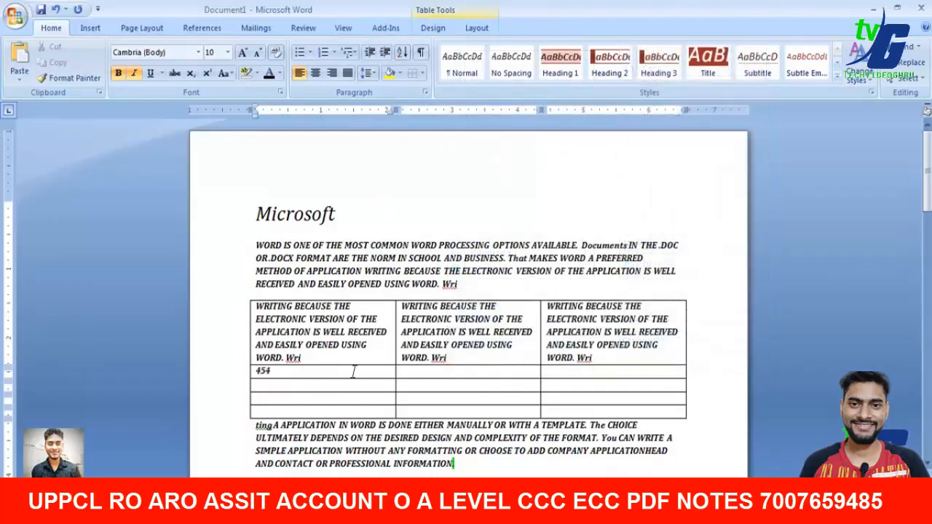
{"action": "left_click", "coordinate": [450, 376]}
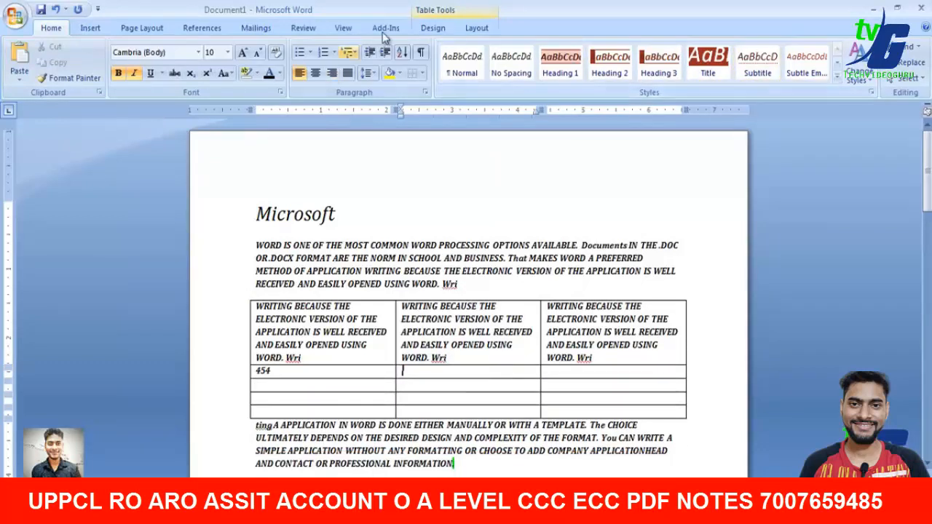
Try a dark table style from the Table Tools Design gallery, then undo it
{"action": "left_click", "coordinate": [486, 30]}
{"action": "left_click", "coordinate": [439, 30]}
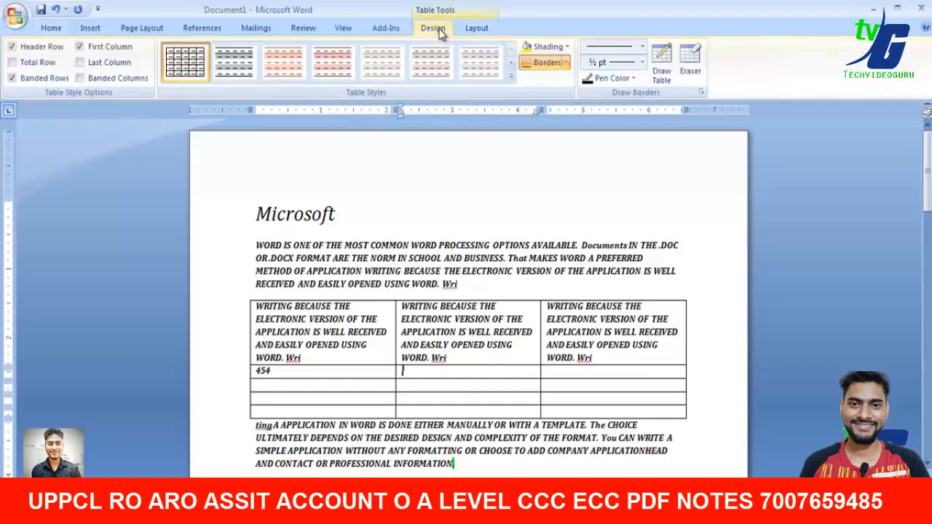
{"action": "left_click", "coordinate": [511, 75]}
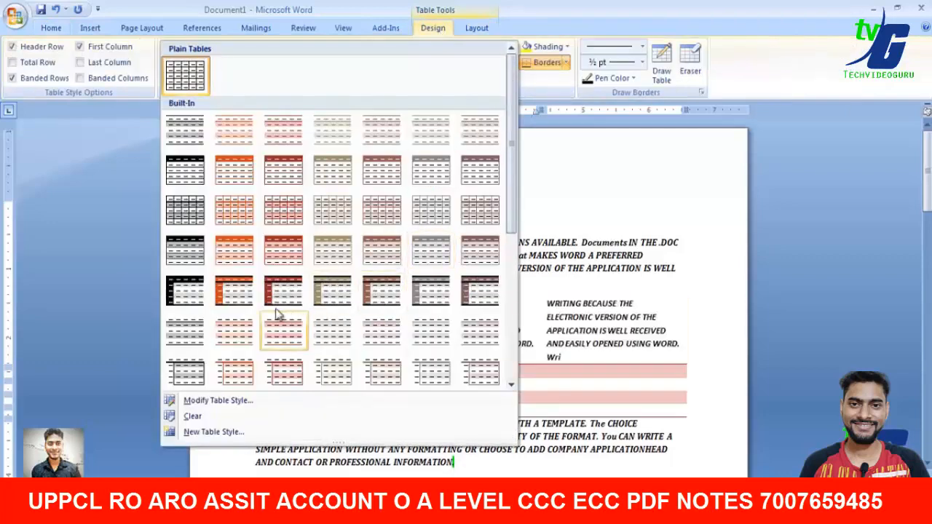
{"action": "scroll", "coordinate": [280, 313], "scroll_direction": "down", "scroll_amount": 5}
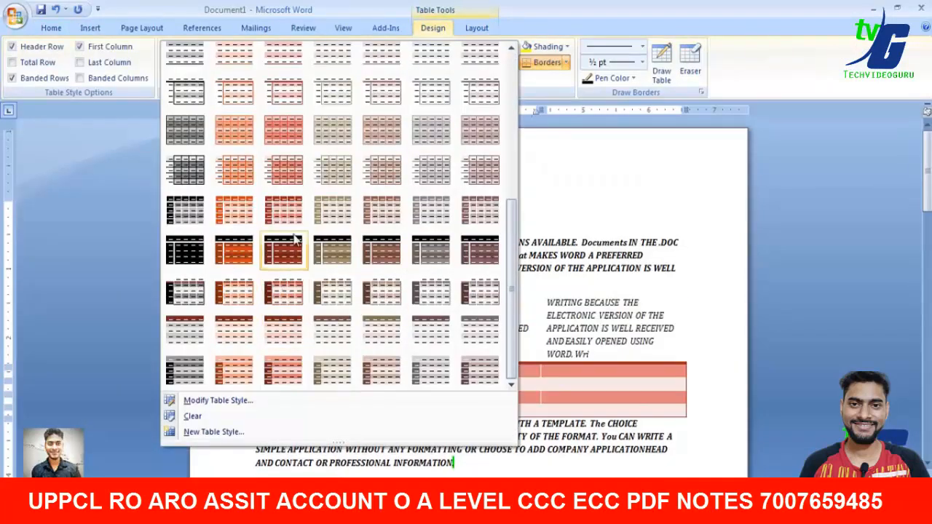
{"action": "left_click", "coordinate": [295, 240]}
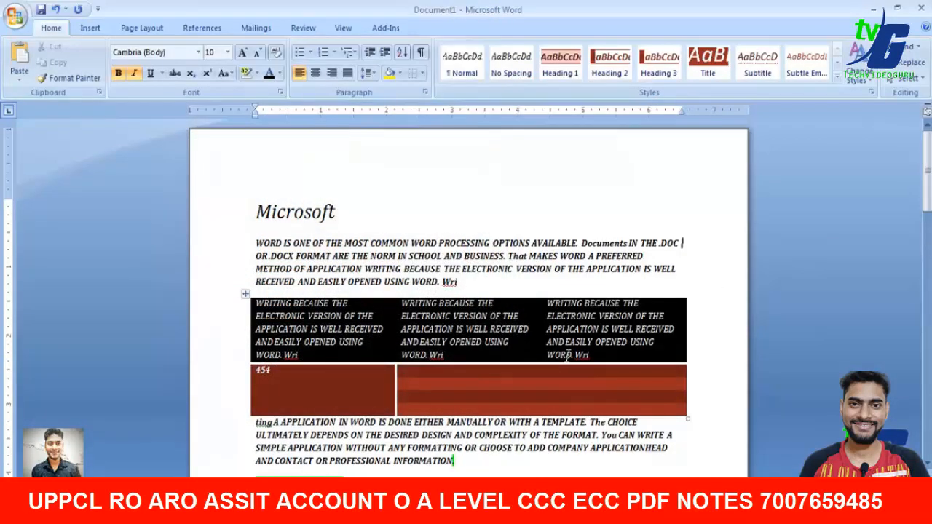
{"action": "key", "text": "ctrl+z"}
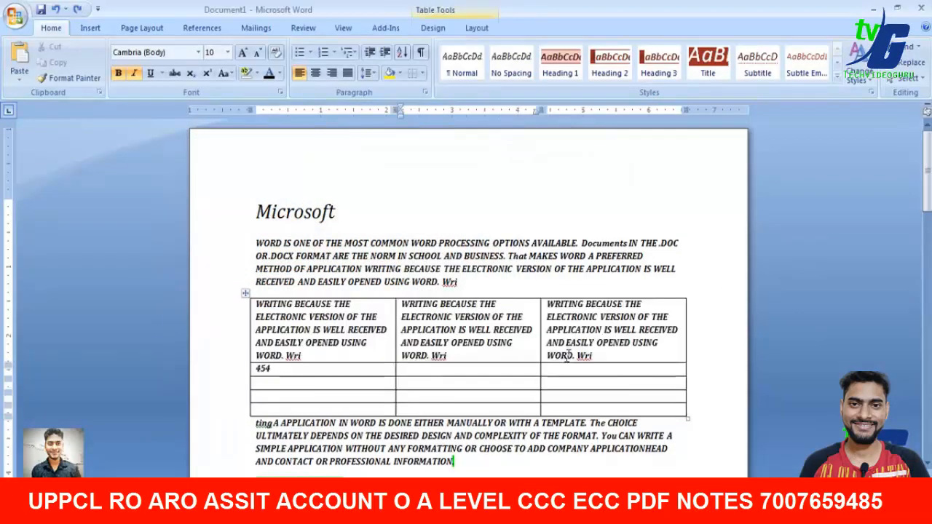
Drag the bottom border of the 454 row down to make it taller
{"action": "left_click", "coordinate": [394, 370]}
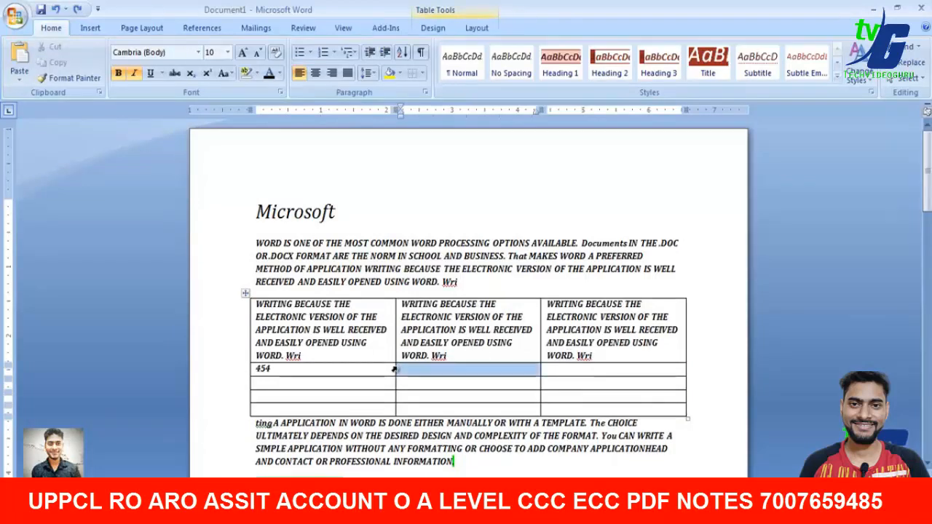
{"action": "left_click", "coordinate": [377, 360]}
{"action": "left_click", "coordinate": [366, 363]}
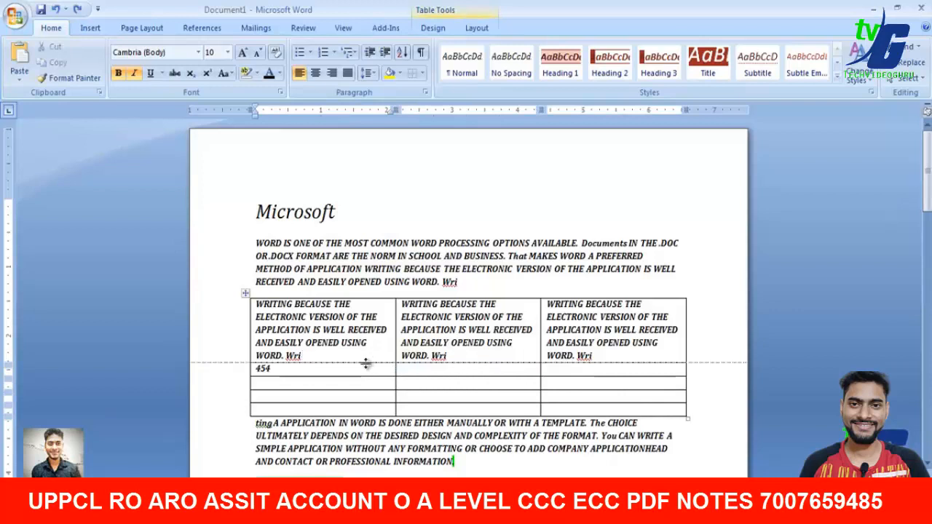
{"action": "left_click", "coordinate": [365, 363]}
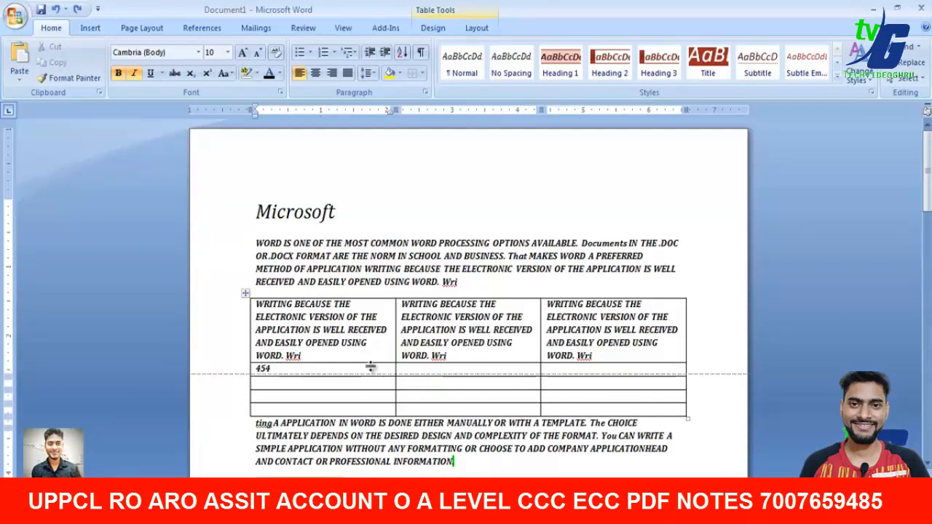
{"action": "double_click", "coordinate": [366, 351]}
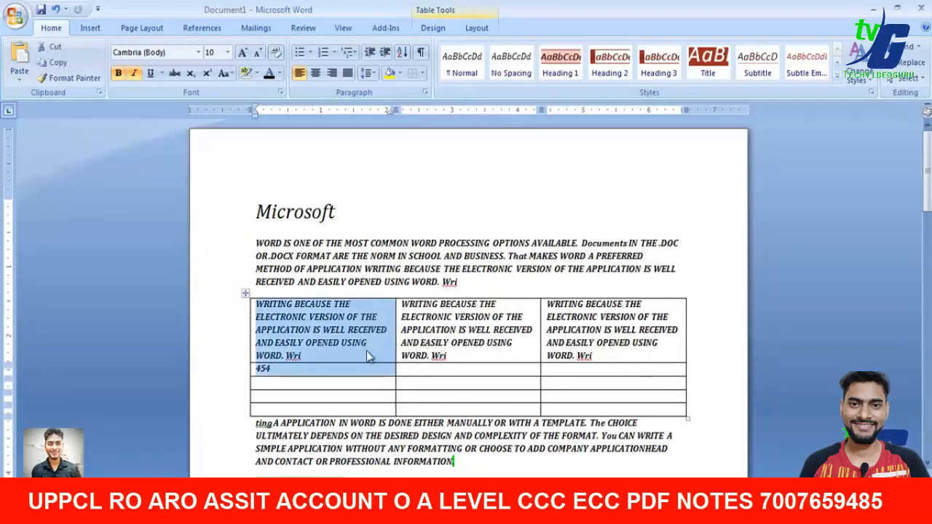
{"action": "left_click", "coordinate": [365, 372]}
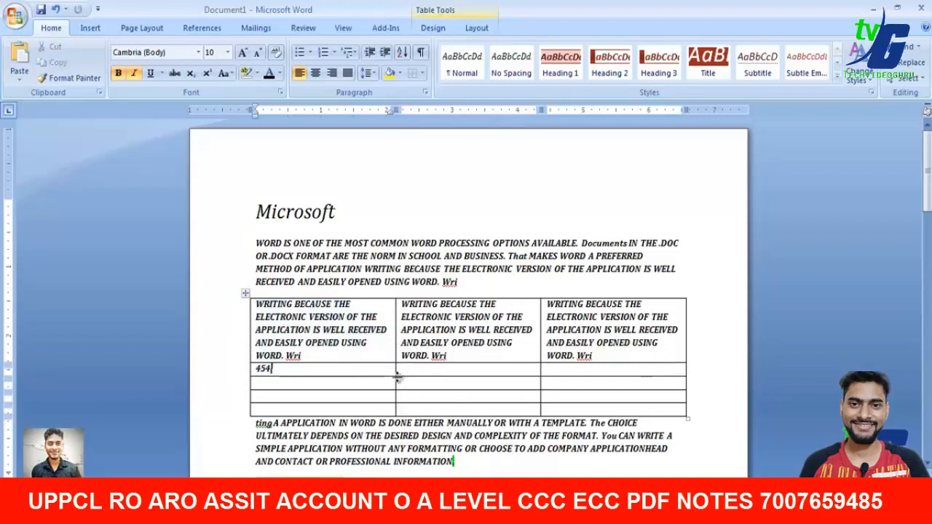
{"action": "mouse_move", "coordinate": [396, 377]}
{"action": "left_mouse_down"}
{"action": "mouse_move", "coordinate": [398, 413]}
{"action": "mouse_move", "coordinate": [395, 384]}
{"action": "left_mouse_up"}
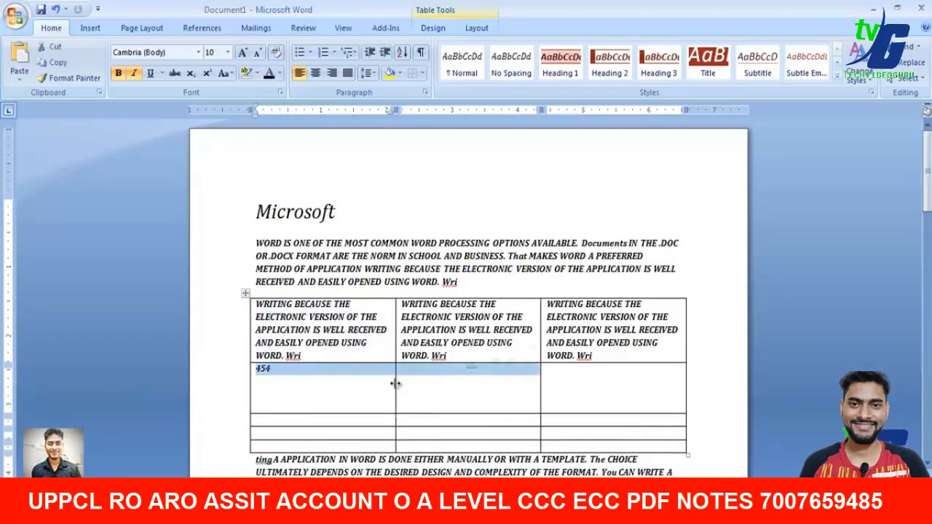
{"action": "left_click", "coordinate": [379, 381]}
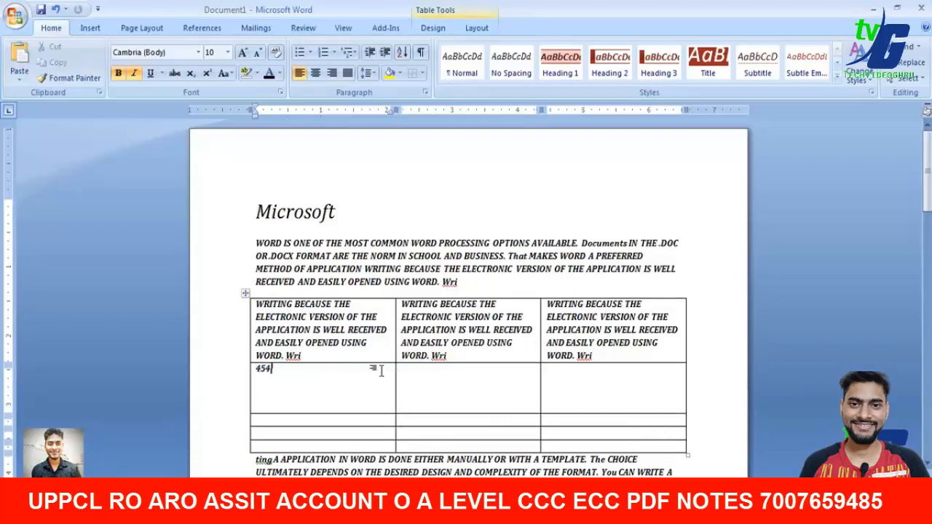
Insert a new row into the table from the selected row-two cells
{"action": "left_click", "coordinate": [420, 381]}
{"action": "left_click_drag", "start_coordinate": [397, 389], "coordinate": [396, 387]}
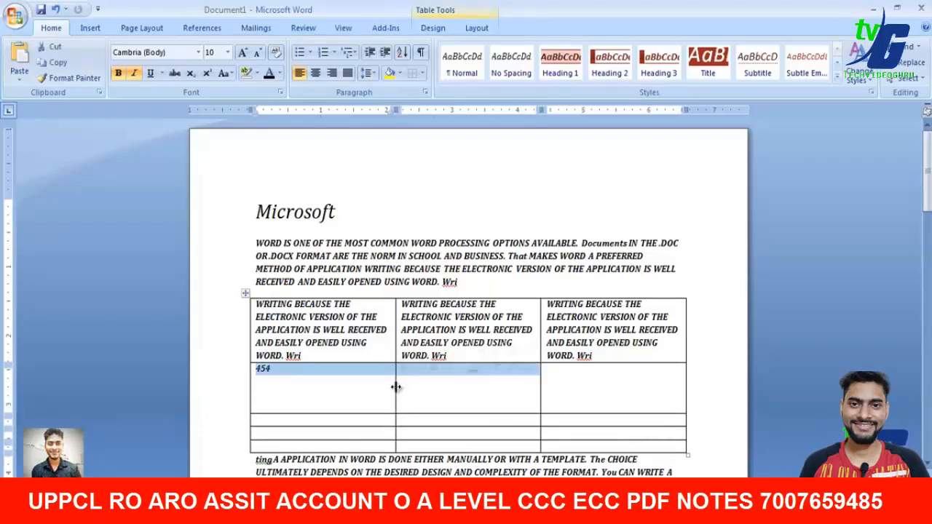
{"action": "right_click", "coordinate": [397, 389]}
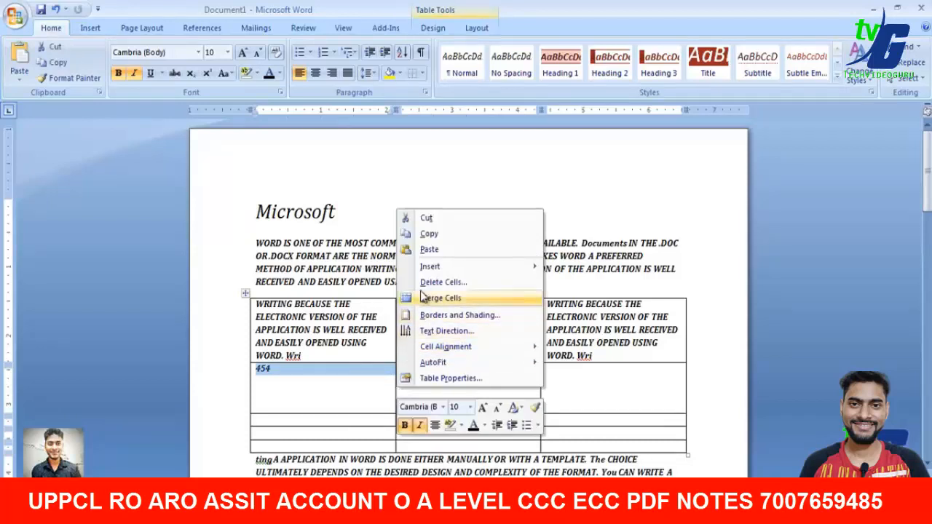
{"action": "mouse_move", "coordinate": [428, 268]}
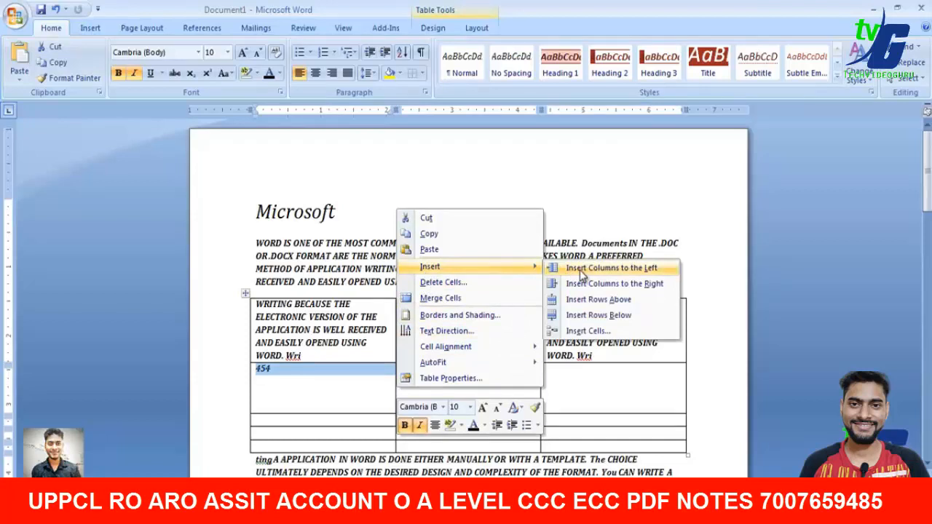
{"action": "left_click", "coordinate": [598, 315]}
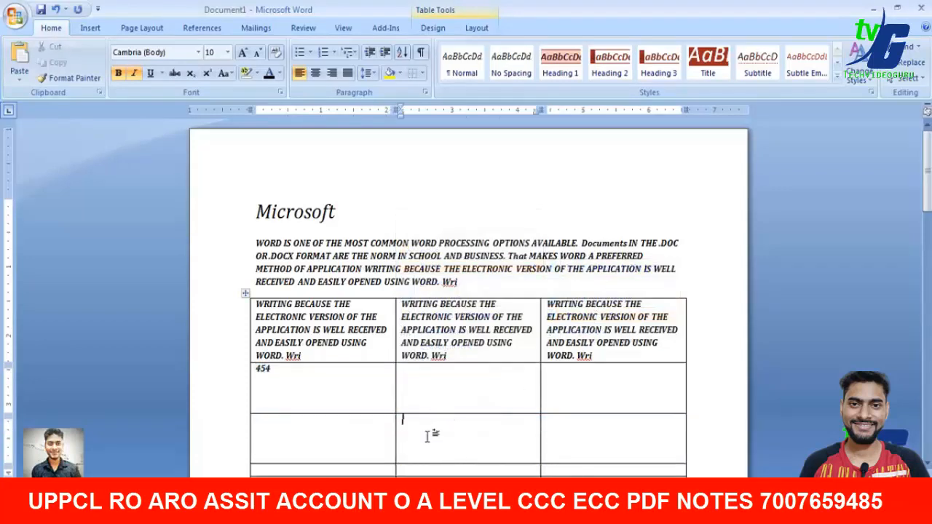
Add an empty column after column two of the table
{"action": "right_click", "coordinate": [415, 416]}
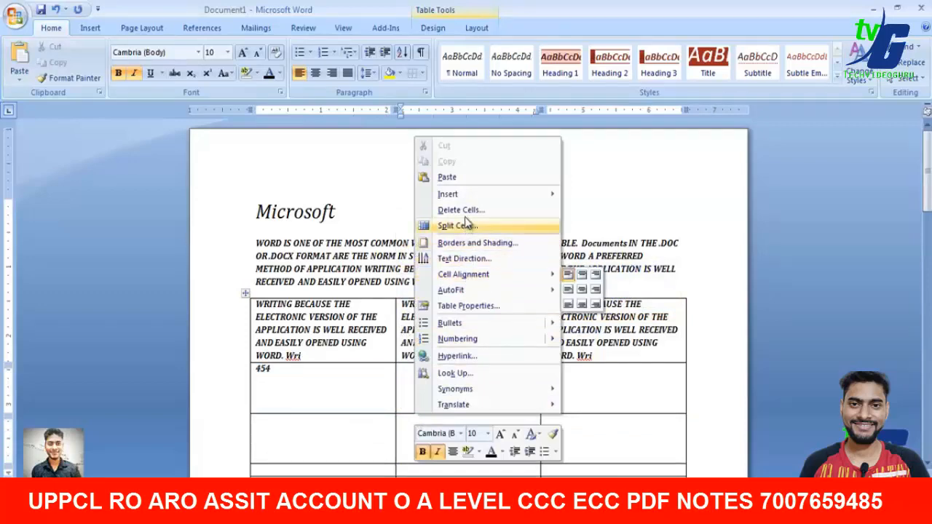
{"action": "mouse_move", "coordinate": [465, 196]}
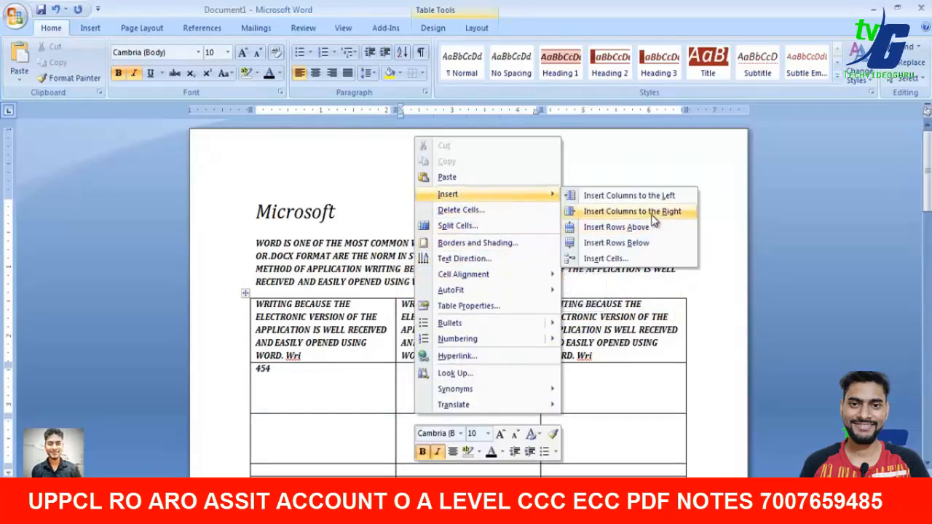
{"action": "left_click", "coordinate": [648, 211]}
{"action": "scroll", "coordinate": [522, 359], "scroll_direction": "down", "scroll_amount": 3}
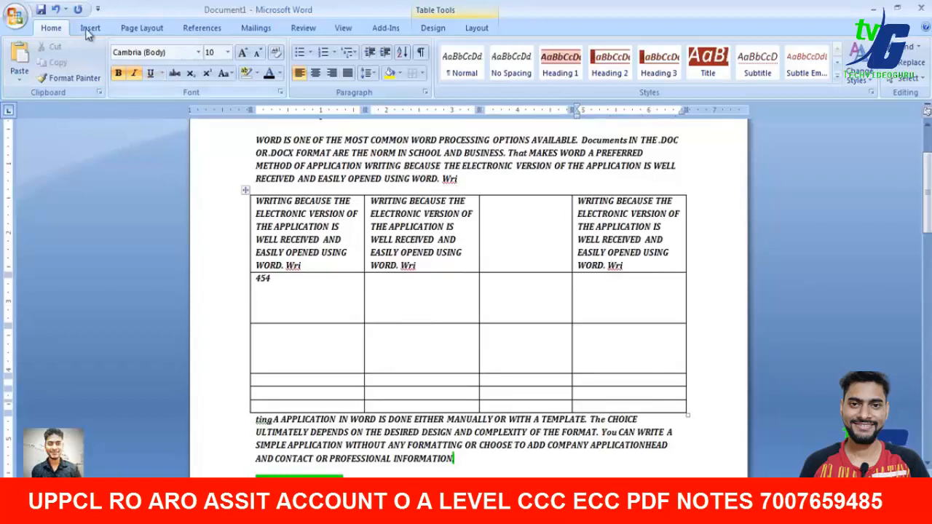
{"action": "scroll", "coordinate": [124, 65], "scroll_direction": "down", "scroll_amount": 1}
Nest a four-column table in the last top cell, then select, delete and undo it
{"action": "left_click", "coordinate": [118, 80]}
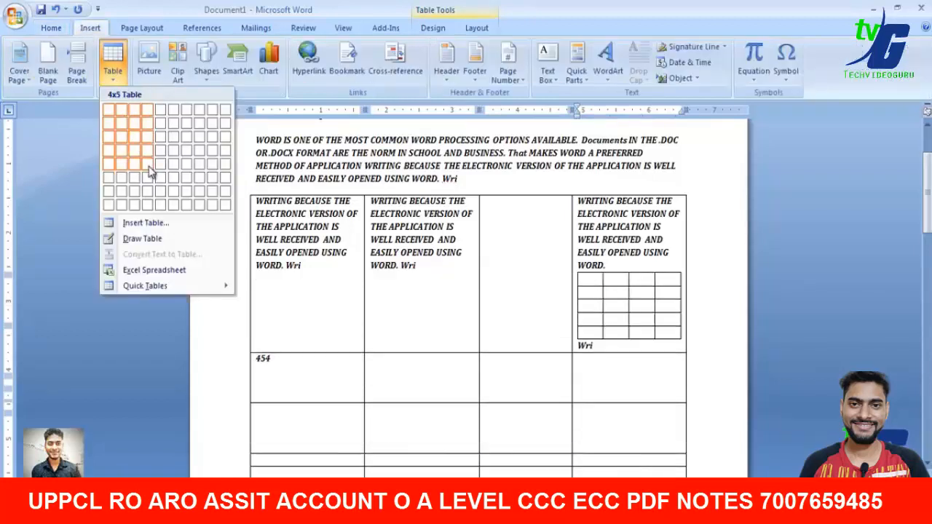
{"action": "left_click", "coordinate": [143, 194]}
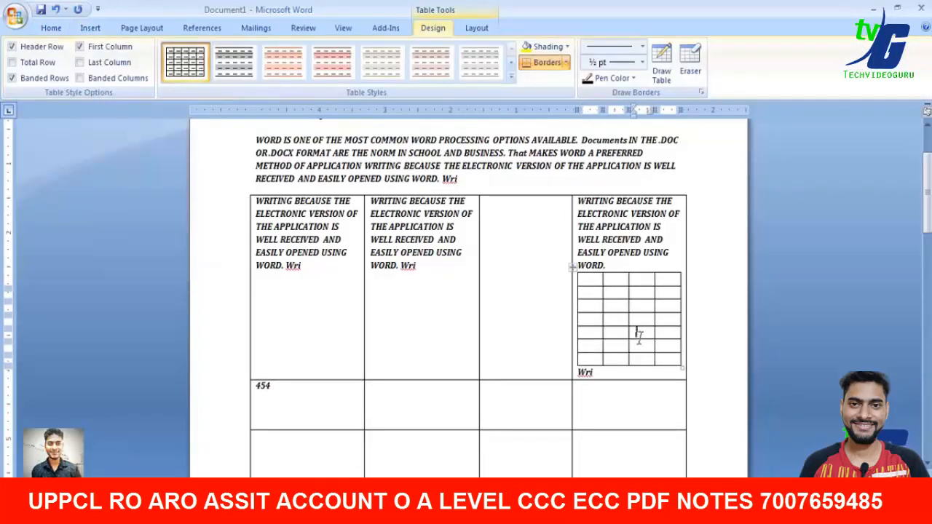
{"action": "left_click", "coordinate": [573, 268]}
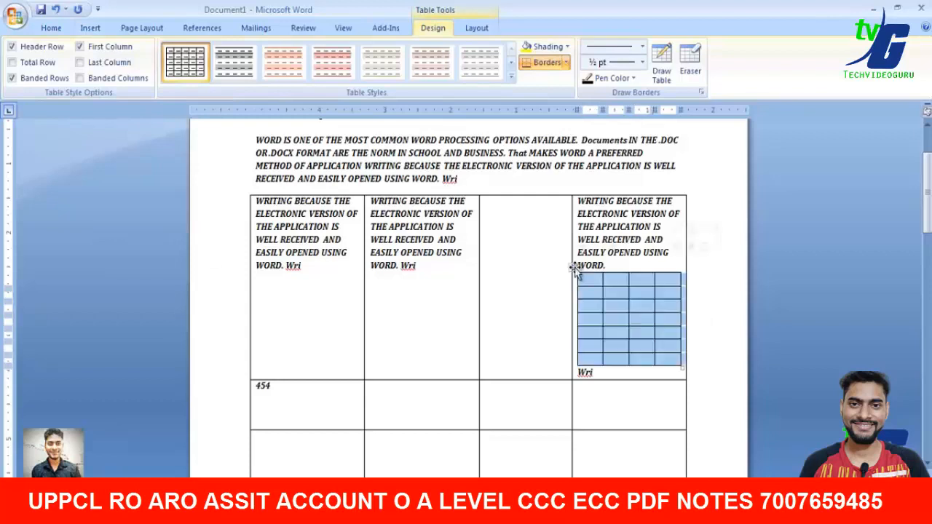
{"action": "key", "text": "Delete"}
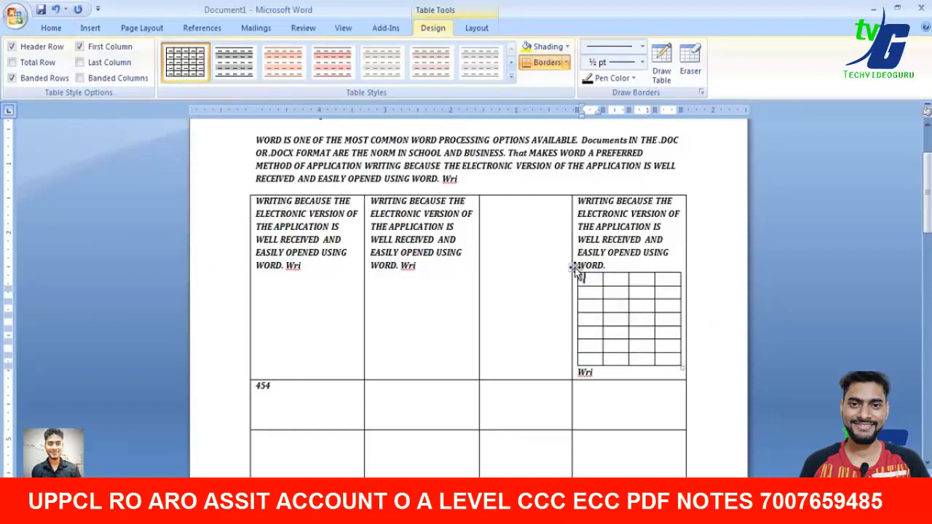
{"action": "key", "text": "ctrl+z"}
{"action": "key", "text": "ctrl+z"}
{"action": "key", "text": "ctrl+z"}
{"action": "key", "text": "ctrl+z"}
{"action": "key", "text": "ctrl+z"}
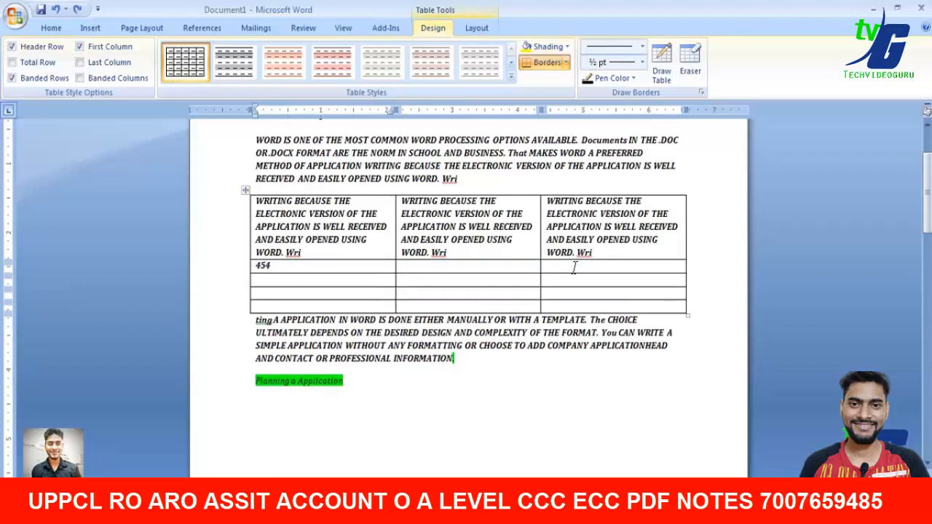
Split the empty middle-column cell into 2 columns and 1 row
{"action": "right_click", "coordinate": [498, 284]}
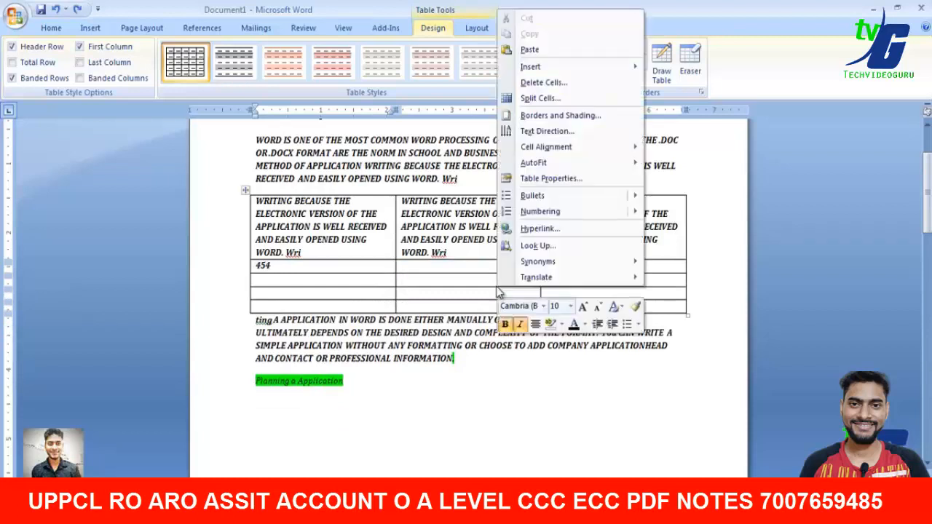
{"action": "left_click", "coordinate": [545, 101]}
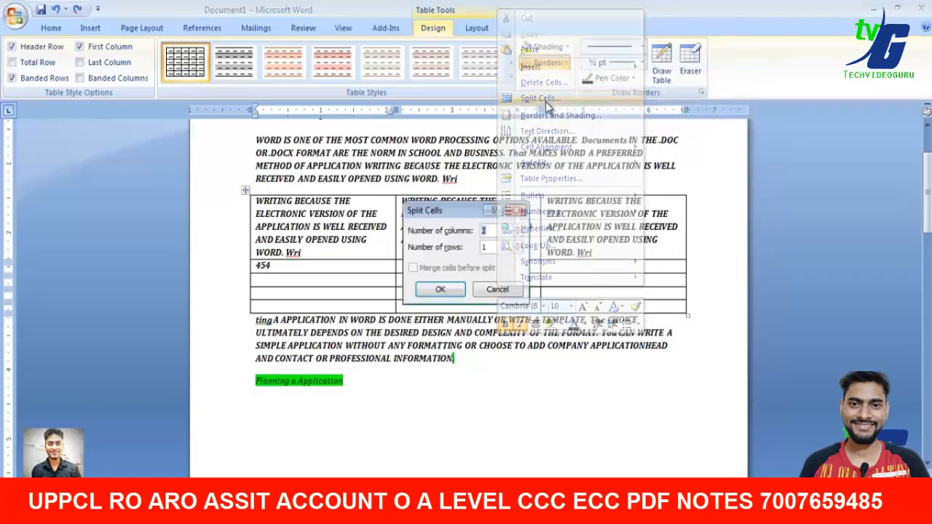
{"action": "left_click", "coordinate": [452, 291]}
{"action": "left_click", "coordinate": [623, 295]}
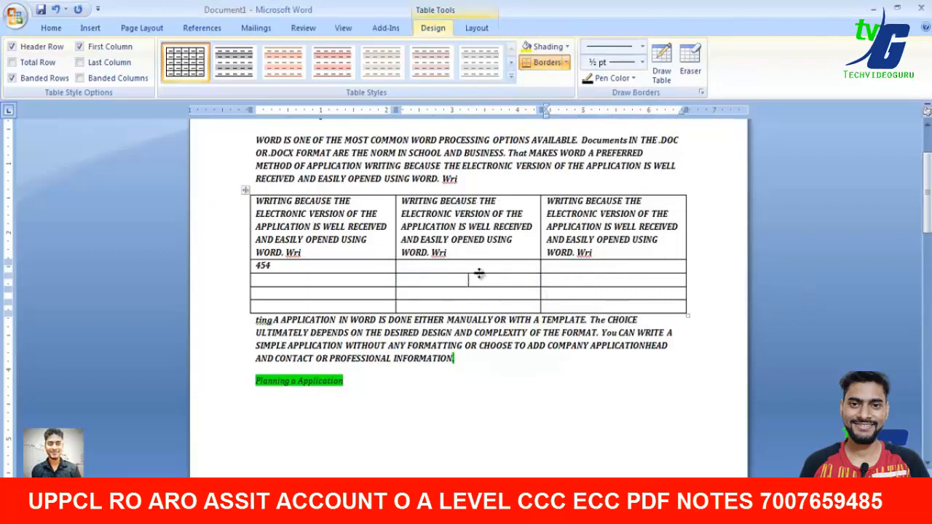
{"action": "left_click", "coordinate": [49, 27]}
{"action": "left_click", "coordinate": [85, 27]}
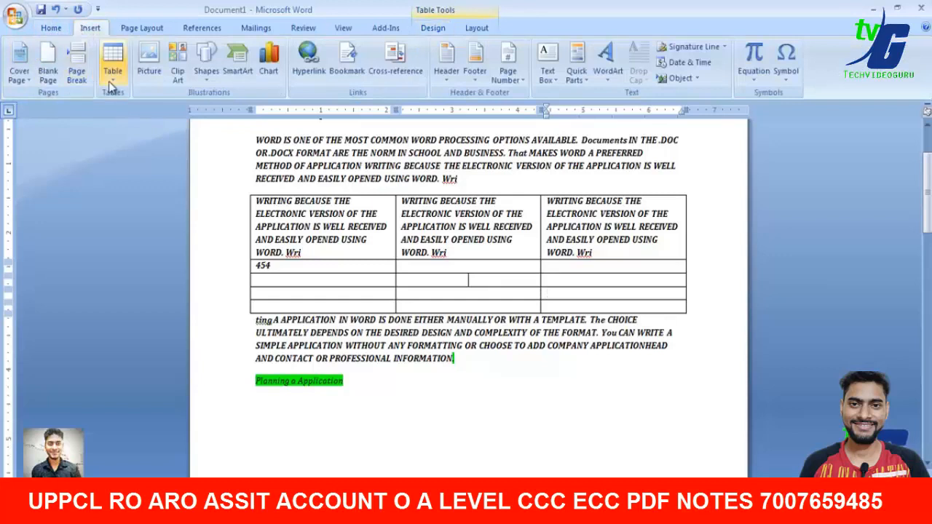
AutoFit the table columns and give a cell a vertical text direction
{"action": "right_click", "coordinate": [403, 251]}
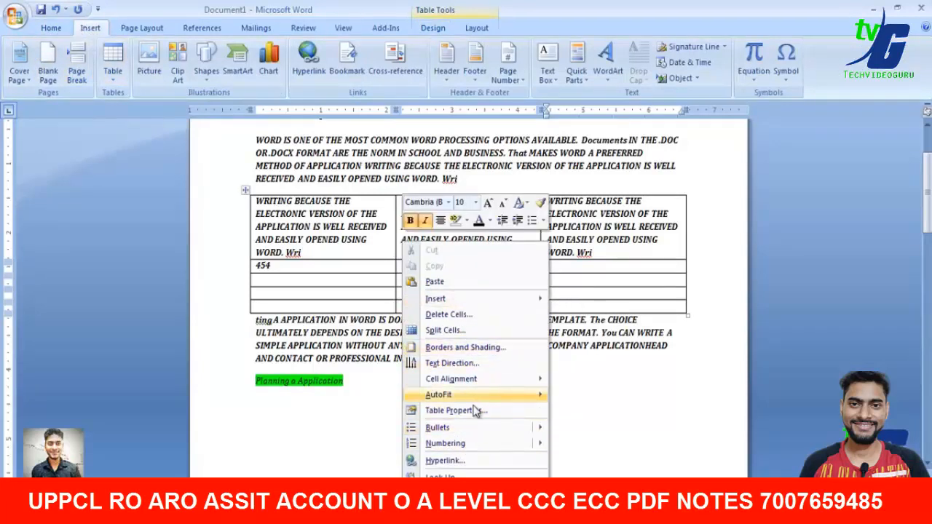
{"action": "mouse_move", "coordinate": [515, 394]}
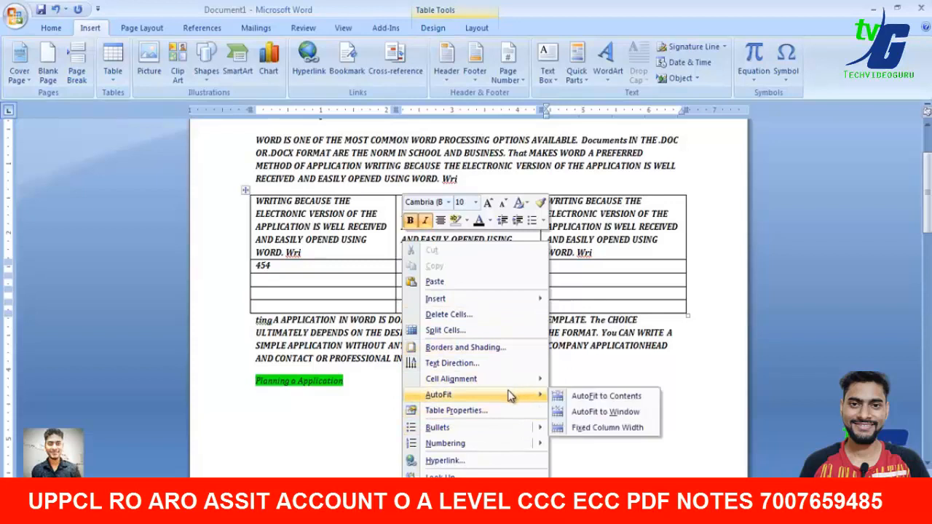
{"action": "left_click", "coordinate": [604, 411]}
{"action": "right_click", "coordinate": [499, 268]}
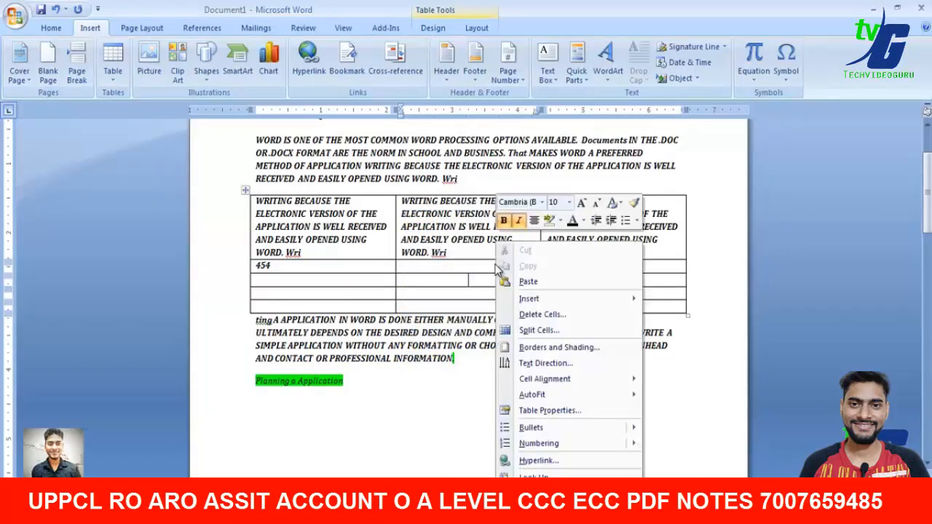
{"action": "left_click", "coordinate": [545, 366]}
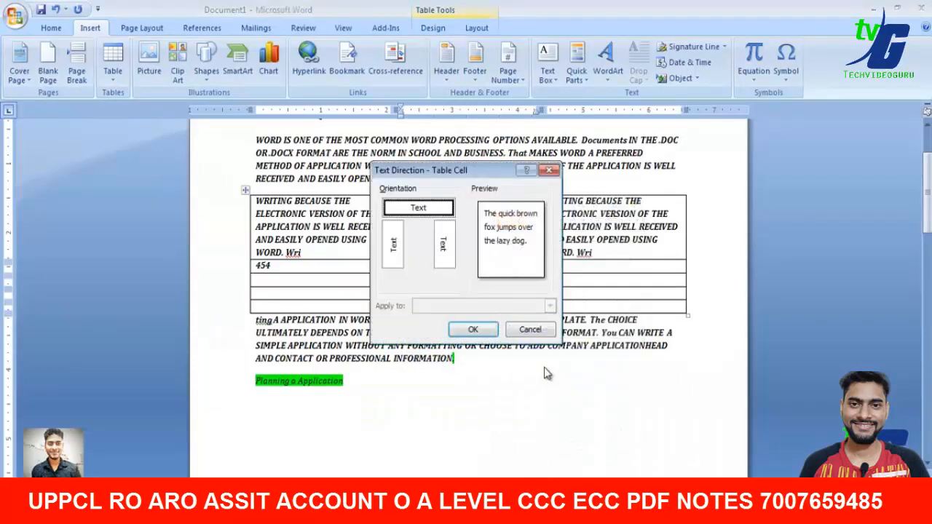
{"action": "left_click", "coordinate": [399, 246]}
{"action": "left_click", "coordinate": [468, 328]}
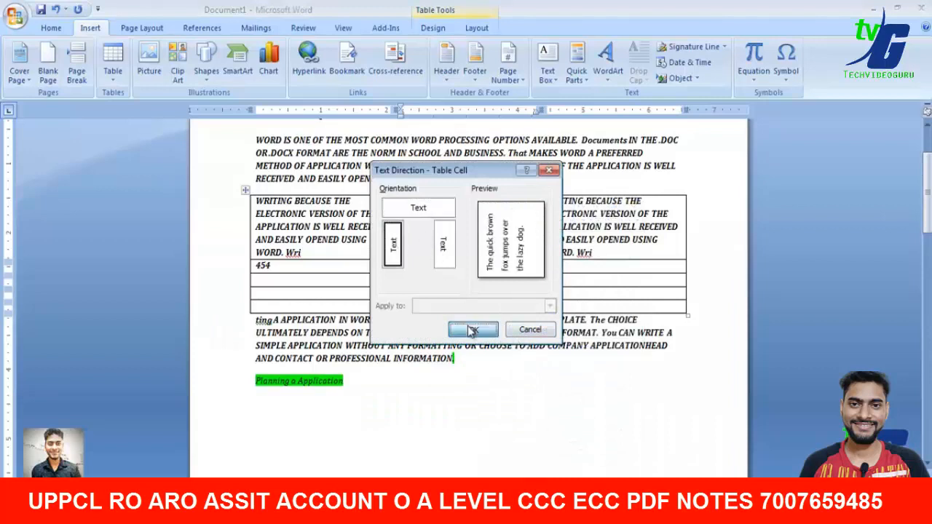
Rotate the first cell's selected text to vertical, then select the top-middle cell's text
{"action": "left_click_drag", "start_coordinate": [366, 240], "coordinate": [261, 214]}
{"action": "right_click", "coordinate": [316, 211]}
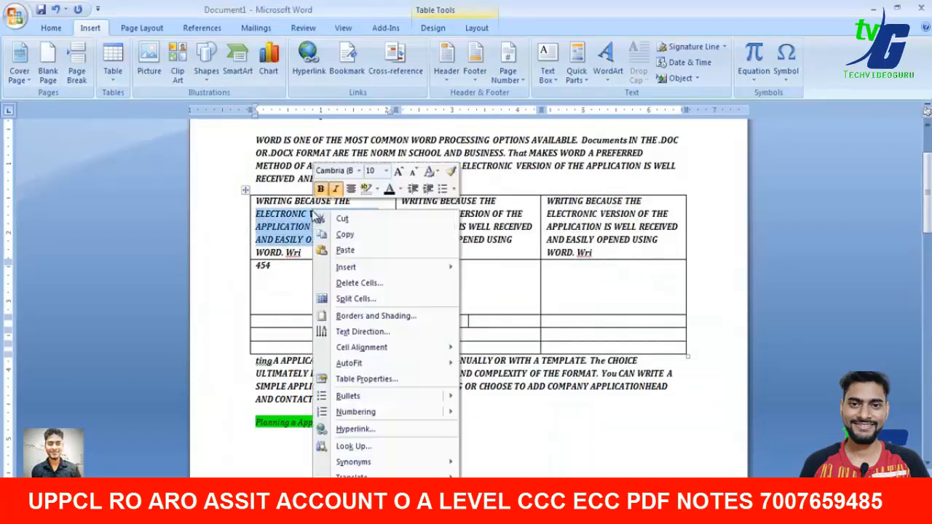
{"action": "left_click", "coordinate": [373, 333]}
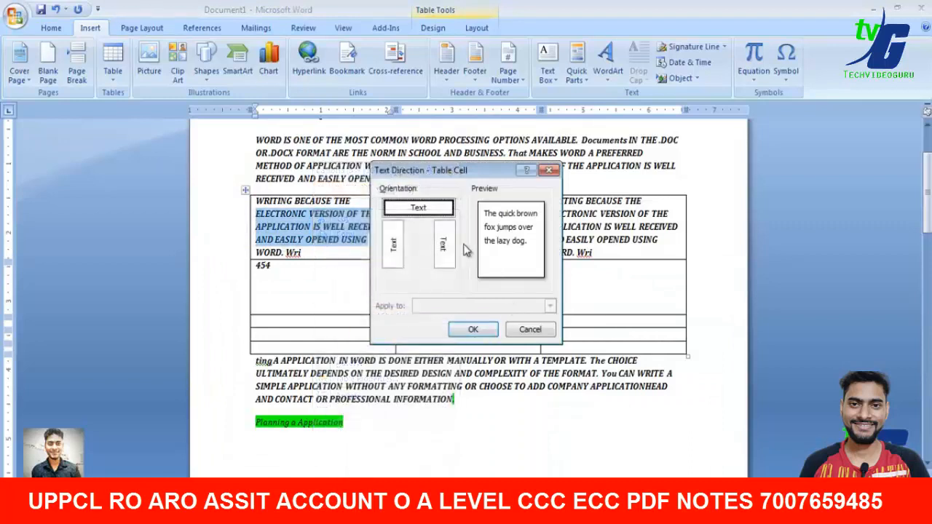
{"action": "left_click", "coordinate": [450, 250]}
{"action": "left_click", "coordinate": [469, 329]}
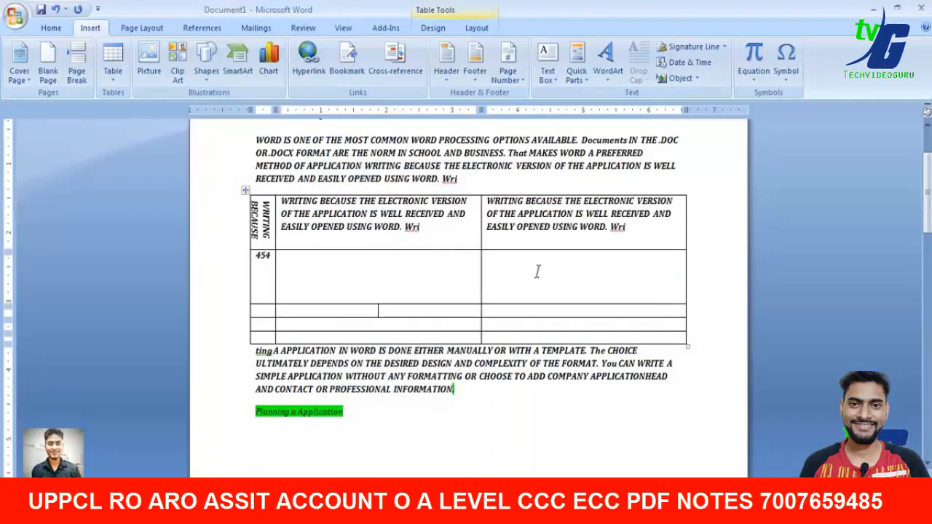
{"action": "left_click", "coordinate": [596, 271]}
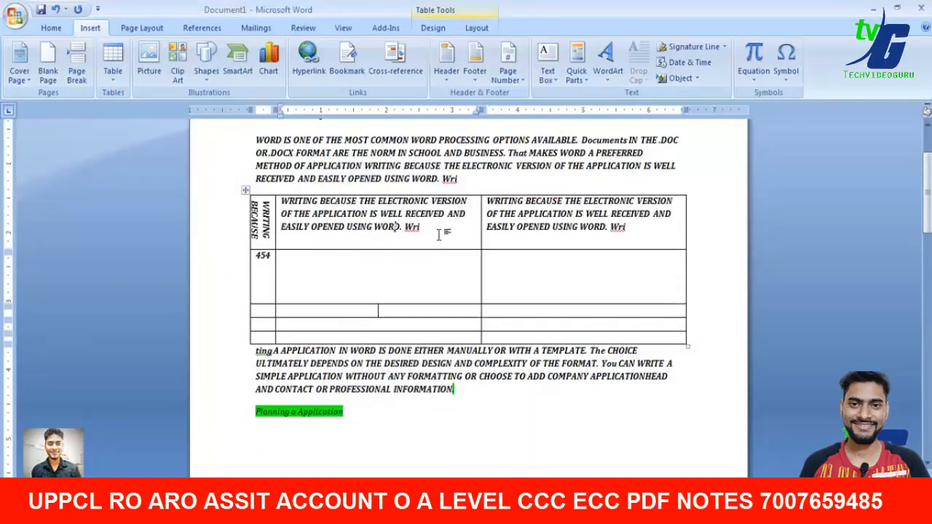
{"action": "left_click_drag", "start_coordinate": [436, 231], "coordinate": [280, 201]}
Apply a Shadow-style border 3 pt wide to the top-middle table cell via Borders and Shading
{"action": "right_click", "coordinate": [356, 214]}
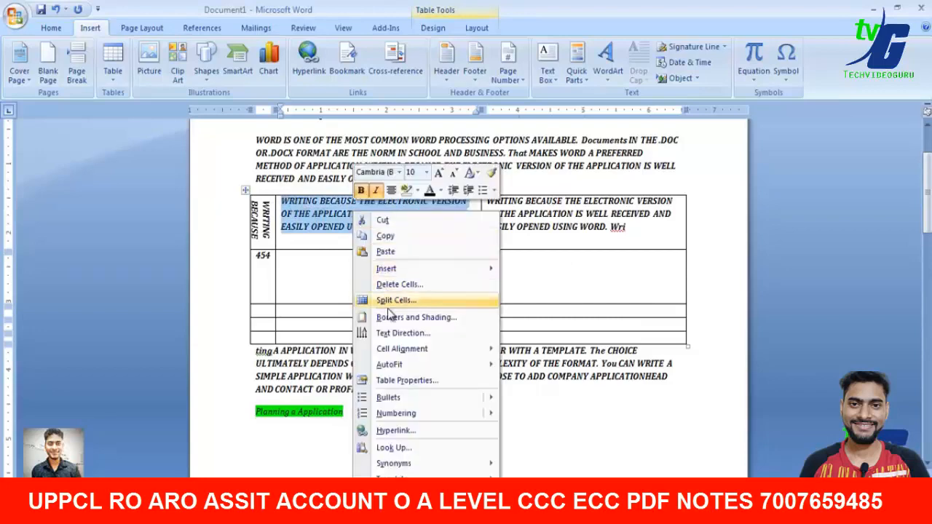
{"action": "left_click", "coordinate": [399, 317]}
{"action": "left_click", "coordinate": [573, 233]}
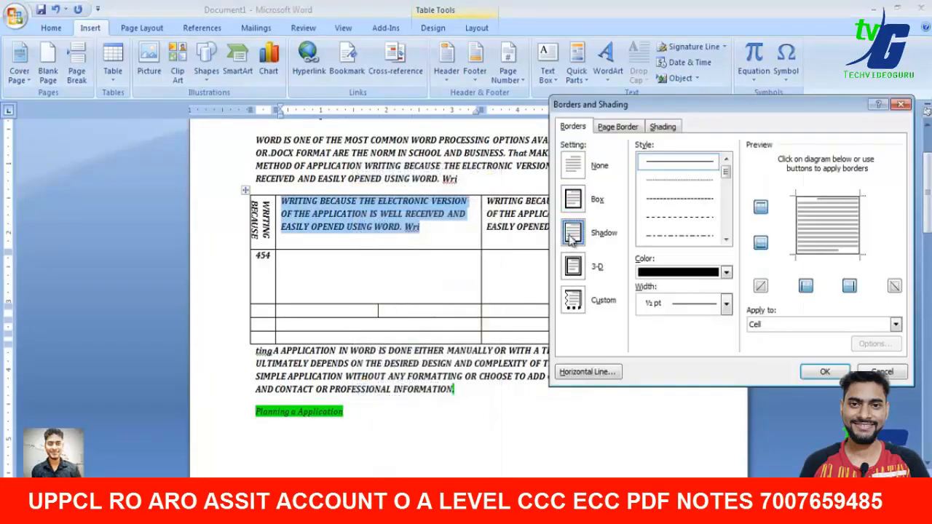
{"action": "left_click", "coordinate": [692, 305]}
{"action": "left_click", "coordinate": [685, 437]}
{"action": "left_click", "coordinate": [825, 372]}
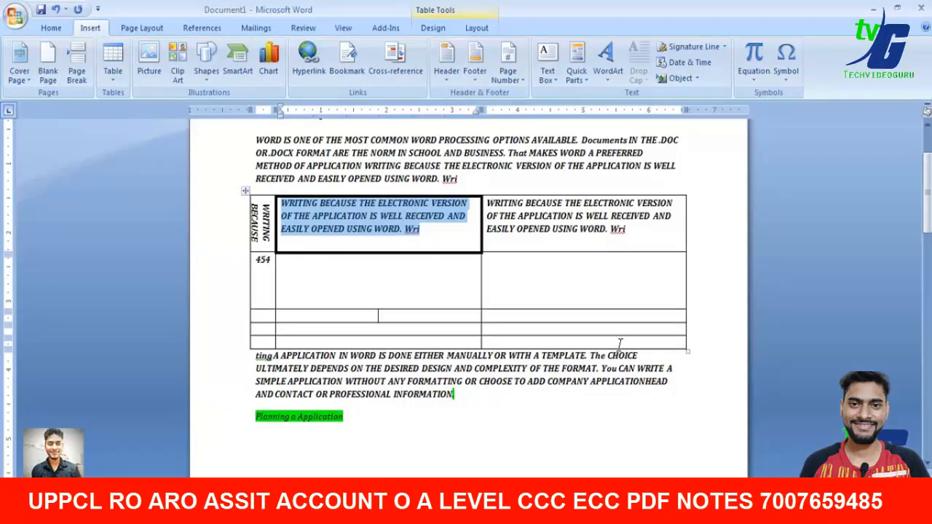
{"action": "left_click", "coordinate": [620, 342]}
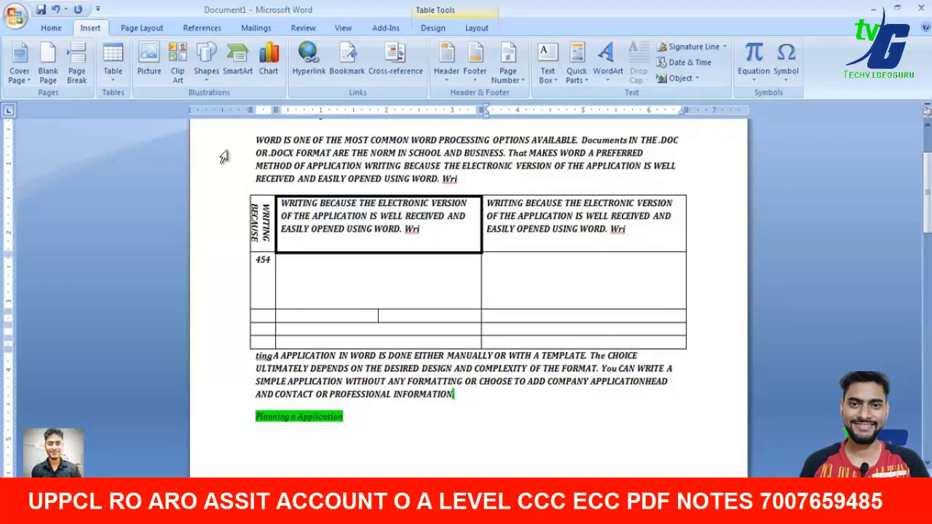
{"action": "left_click", "coordinate": [393, 203]}
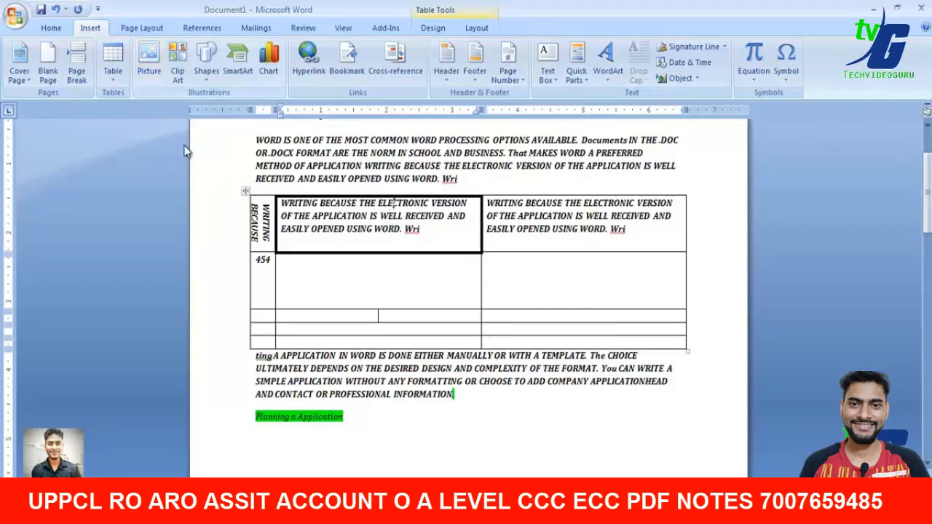
Browse the Sample Pictures folder for a picture to insert, trying Hydrangeas
{"action": "scroll", "coordinate": [500, 192], "scroll_direction": "up", "scroll_amount": 3}
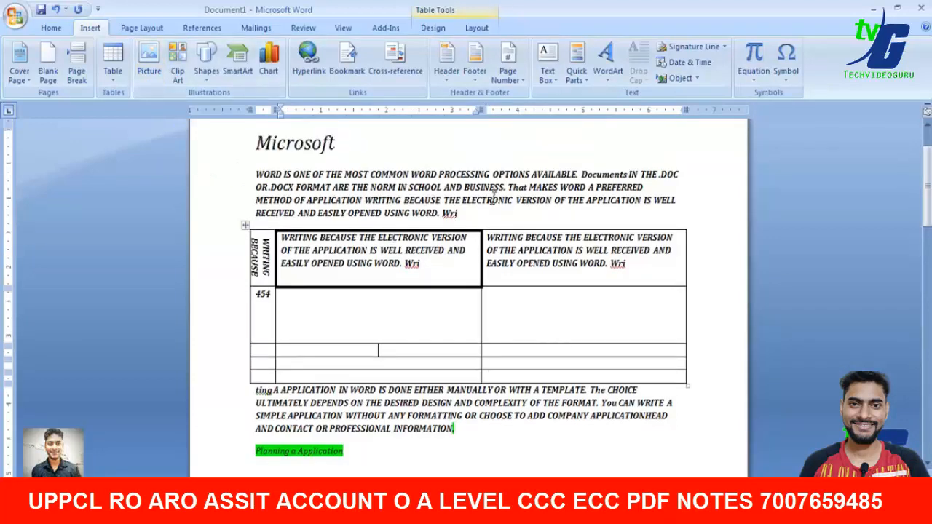
{"action": "left_click_drag", "start_coordinate": [468, 286], "coordinate": [229, 145]}
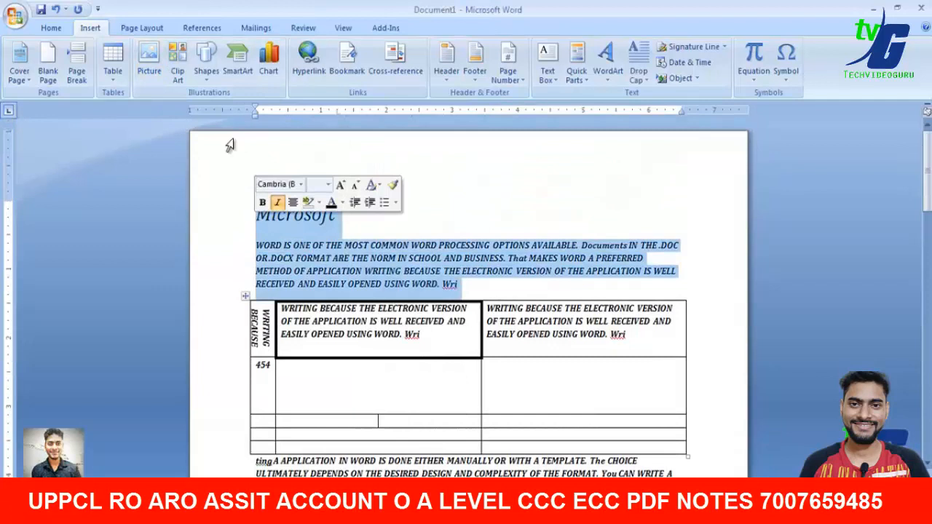
{"action": "left_click", "coordinate": [149, 67]}
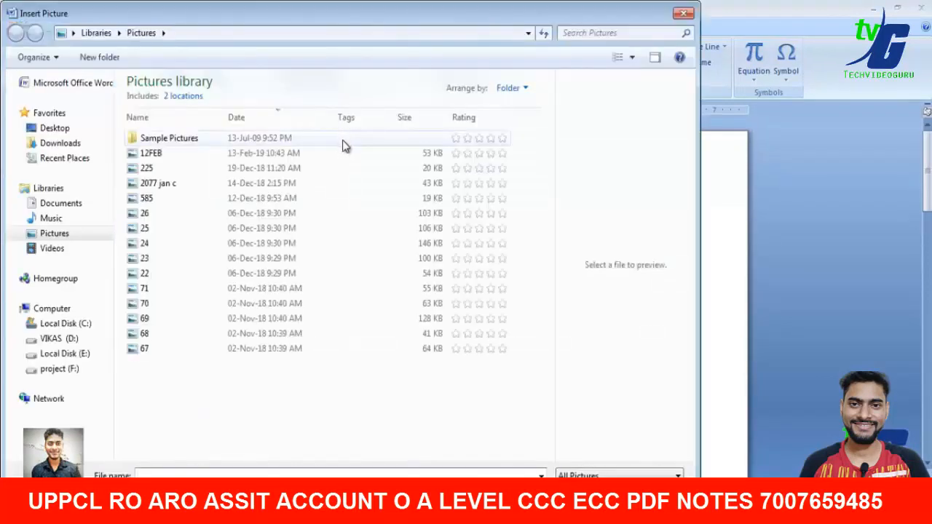
{"action": "left_click", "coordinate": [342, 140]}
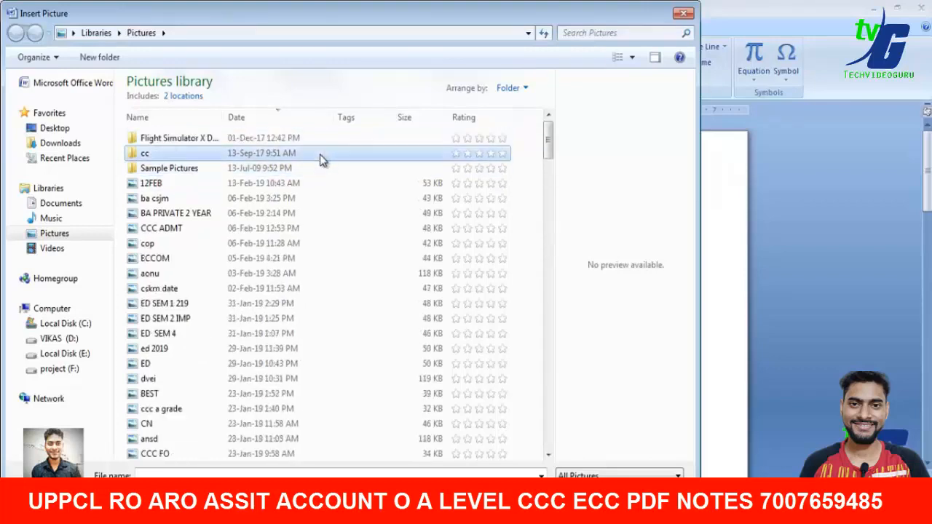
{"action": "double_click", "coordinate": [320, 153]}
{"action": "left_click", "coordinate": [16, 33]}
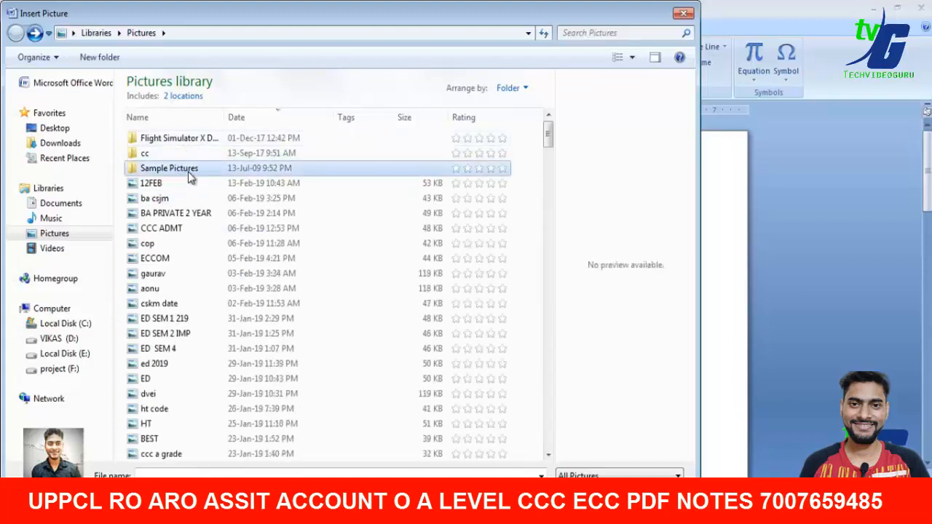
{"action": "double_click", "coordinate": [195, 171]}
{"action": "left_click", "coordinate": [182, 170]}
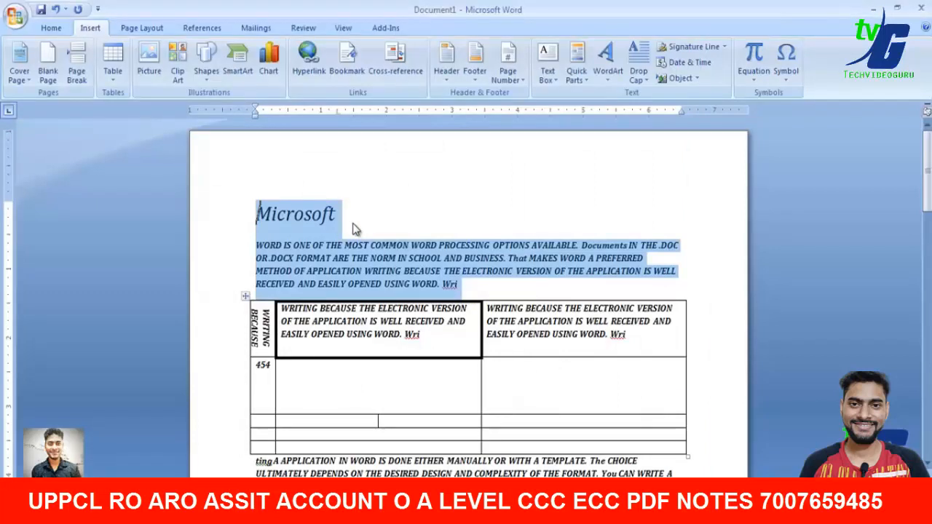
{"action": "scroll", "coordinate": [732, 289], "scroll_direction": "down", "scroll_amount": 15}
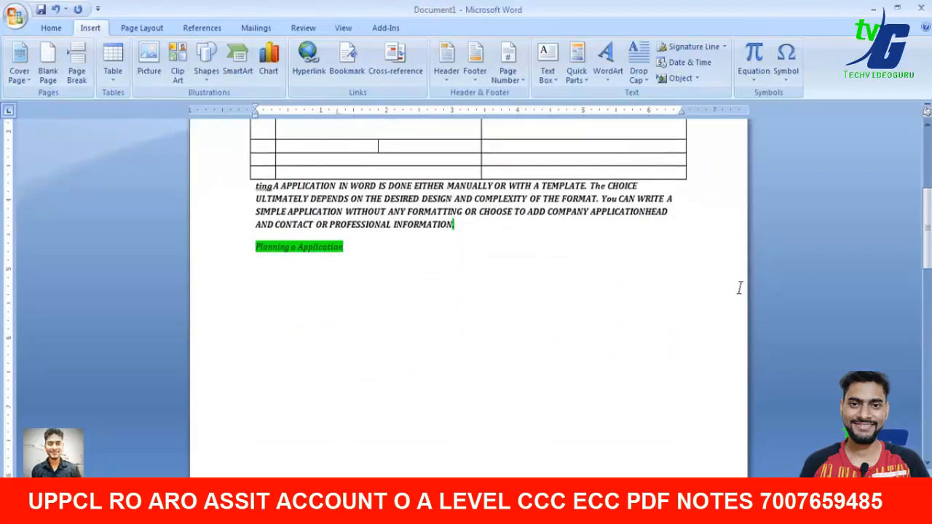
{"action": "scroll", "coordinate": [739, 288], "scroll_direction": "up", "scroll_amount": 15}
Insert the Penguins picture after the Microsoft heading and shrink it to a small size
{"action": "left_click", "coordinate": [430, 212]}
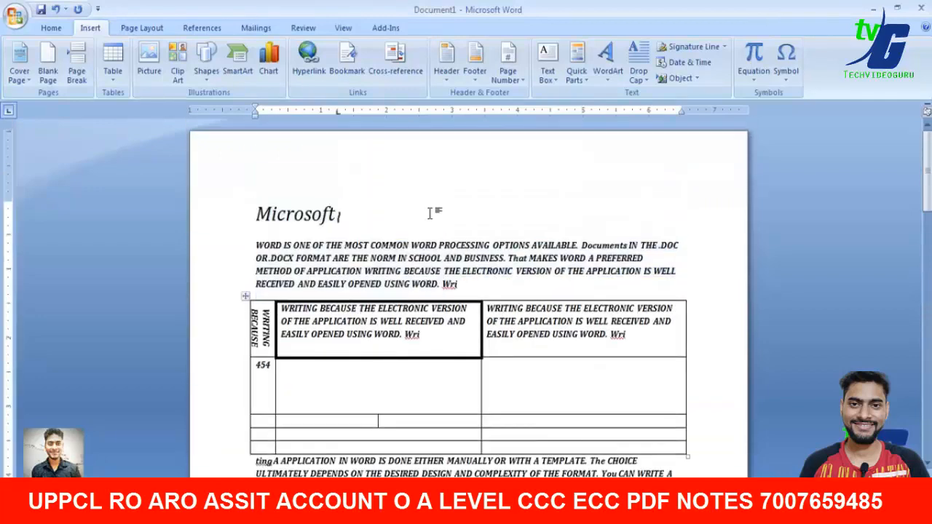
{"action": "left_click", "coordinate": [149, 62]}
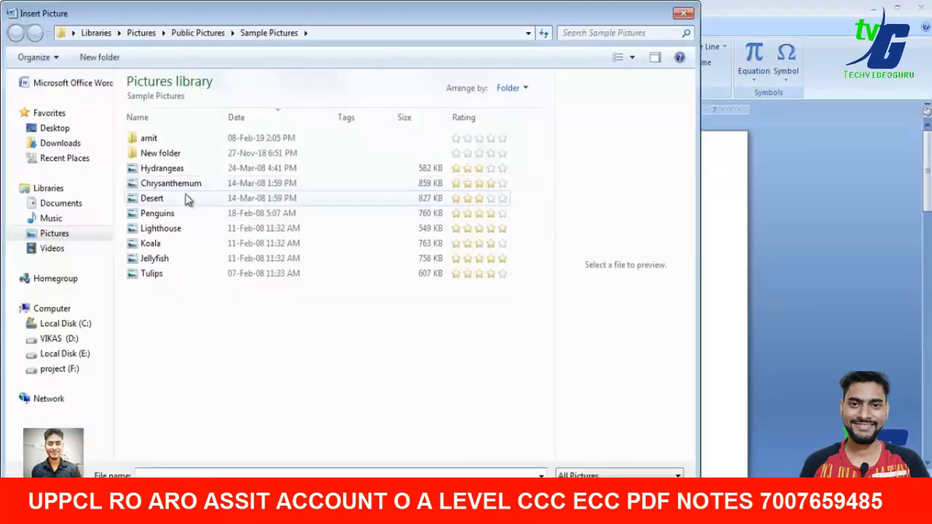
{"action": "left_click", "coordinate": [179, 213]}
{"action": "left_click", "coordinate": [584, 500]}
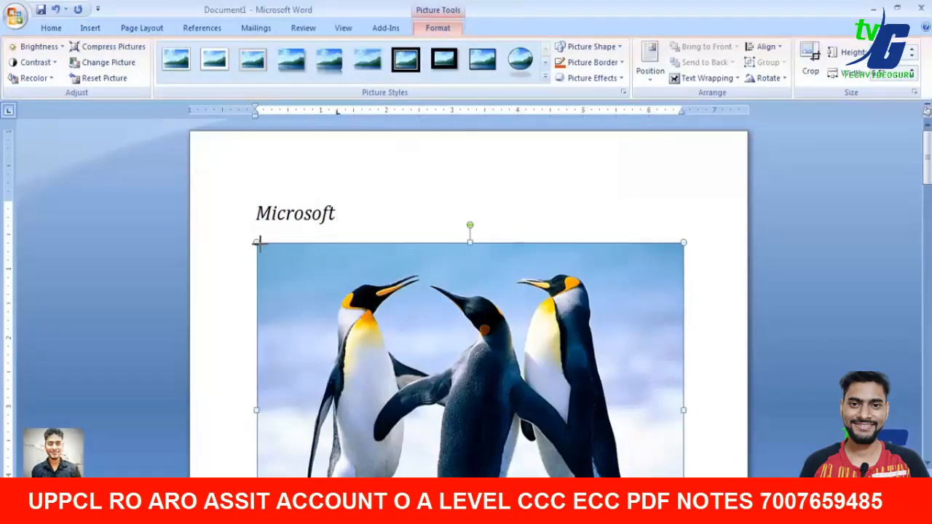
{"action": "left_click_drag", "start_coordinate": [257, 242], "coordinate": [540, 467]}
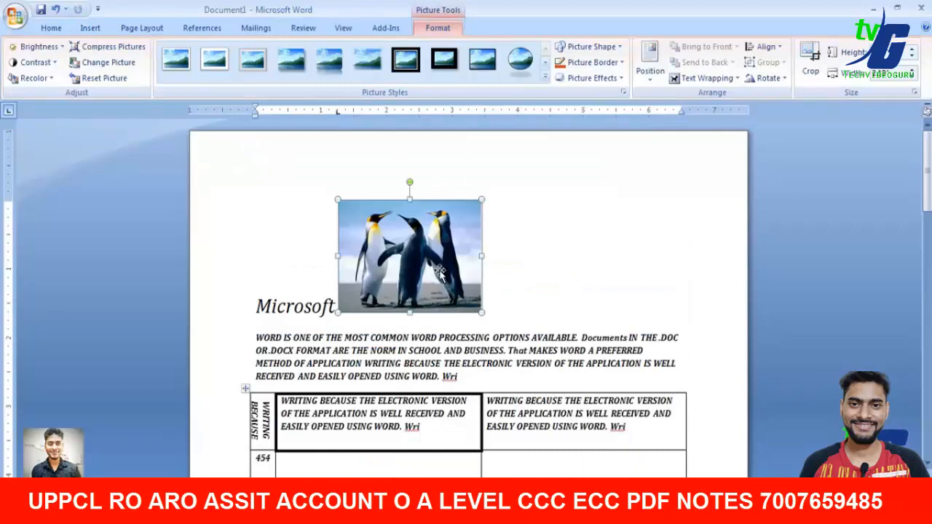
{"action": "left_click_drag", "start_coordinate": [338, 199], "coordinate": [497, 308]}
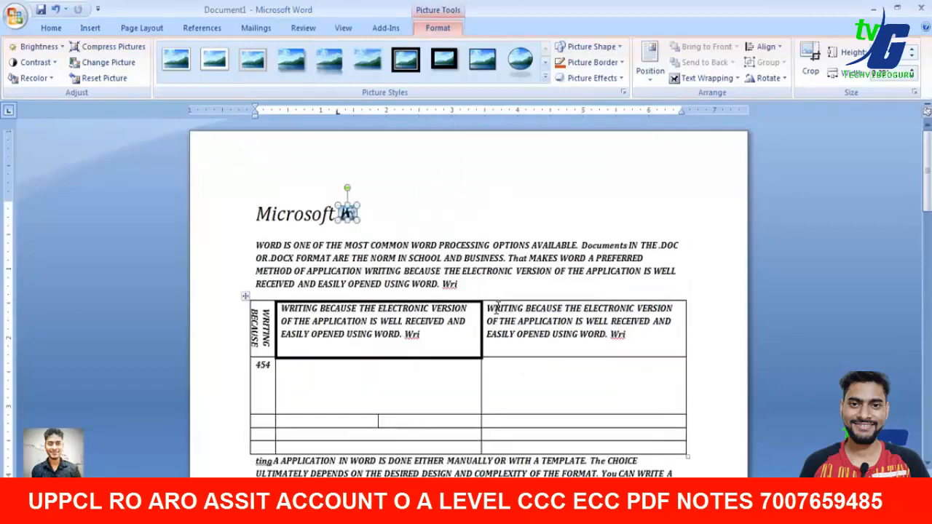
{"action": "left_click_drag", "start_coordinate": [356, 221], "coordinate": [262, 183]}
Place the small penguin picture before the heading and undo a stray bullet format
{"action": "left_click", "coordinate": [278, 217]}
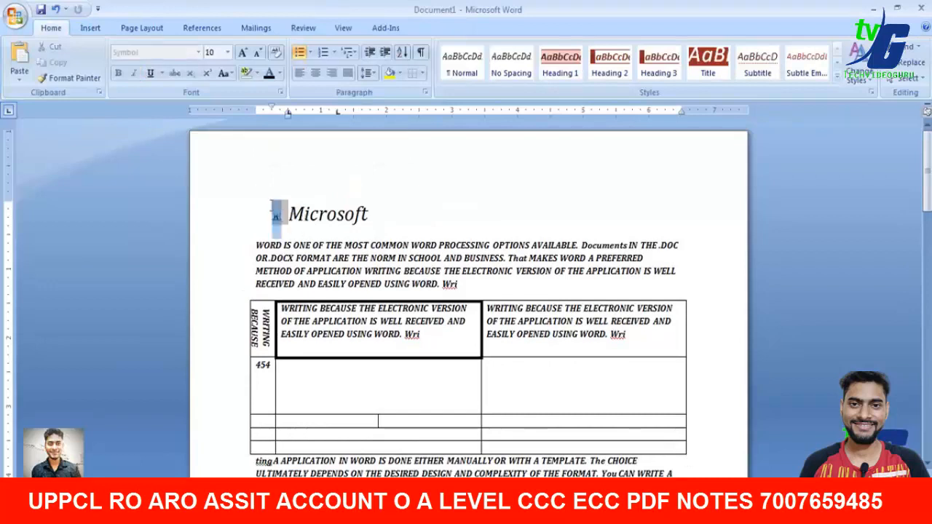
{"action": "left_click", "coordinate": [413, 219]}
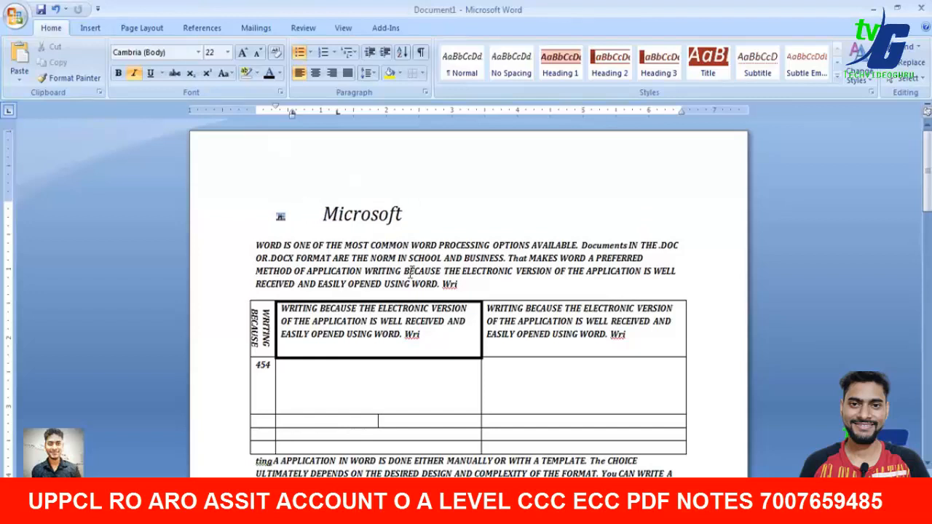
{"action": "left_click", "coordinate": [281, 215]}
{"action": "left_click", "coordinate": [293, 212]}
{"action": "left_click", "coordinate": [282, 216]}
{"action": "key", "text": "ctrl+z"}
{"action": "key", "text": "ctrl+z"}
{"action": "key", "text": "ctrl+z"}
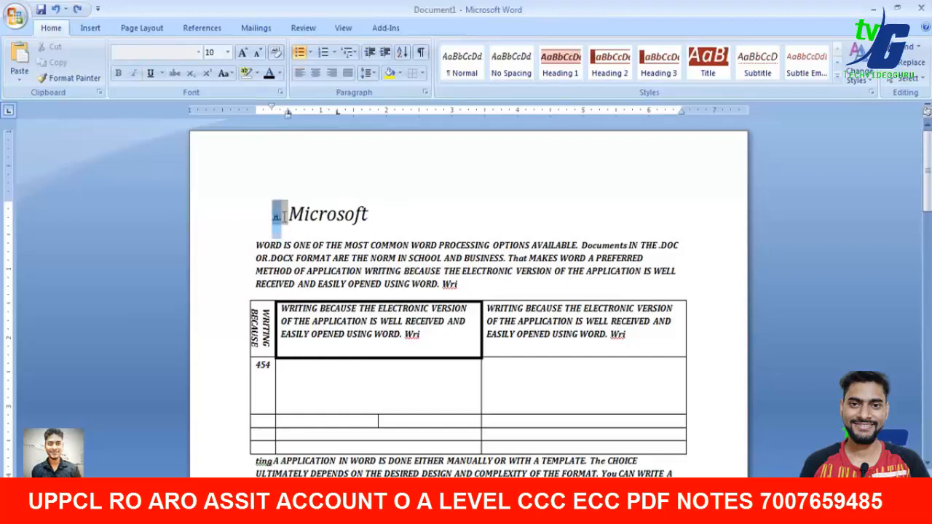
Enlarge the penguin slightly and indent the picture-and-heading line three times
{"action": "left_click", "coordinate": [284, 220]}
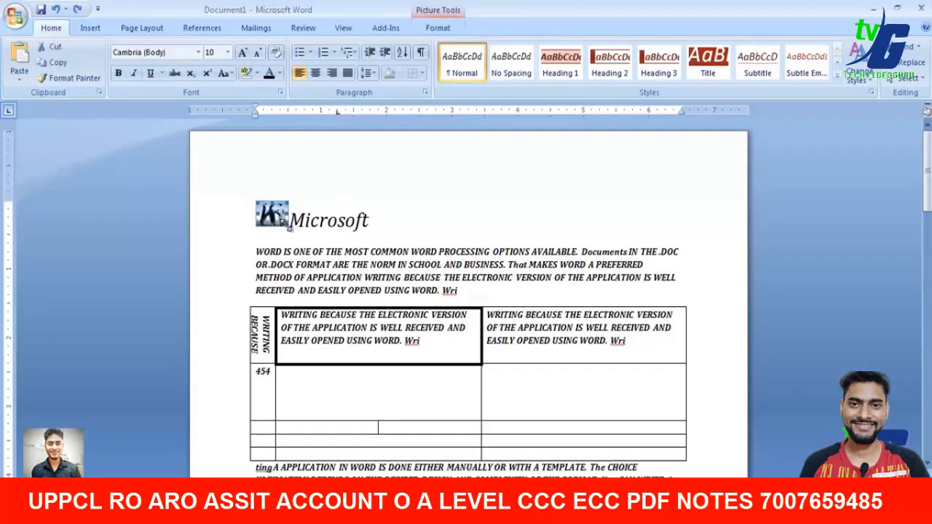
{"action": "left_click_drag", "start_coordinate": [289, 227], "coordinate": [315, 245]}
{"action": "left_click", "coordinate": [319, 239]}
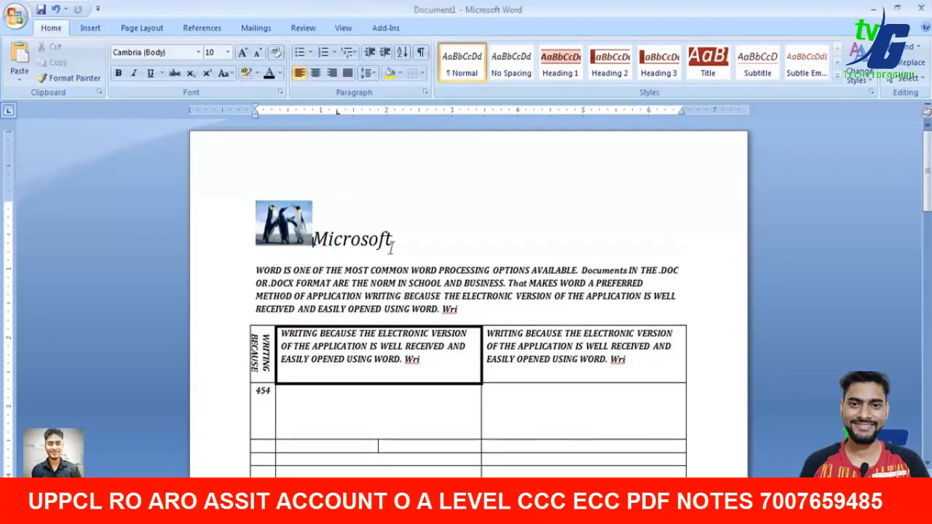
{"action": "left_click_drag", "start_coordinate": [393, 244], "coordinate": [313, 240]}
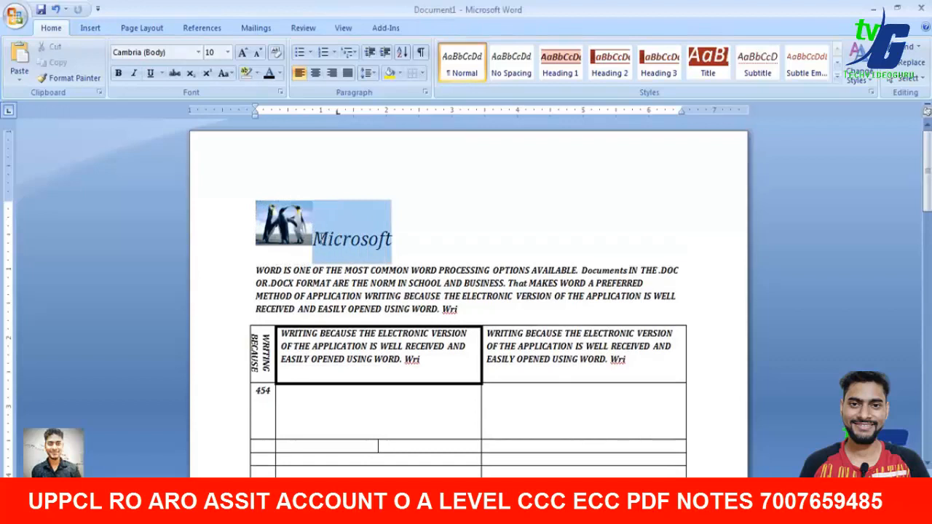
{"action": "left_click", "coordinate": [384, 54]}
{"action": "left_click", "coordinate": [385, 54]}
{"action": "left_click", "coordinate": [384, 53]}
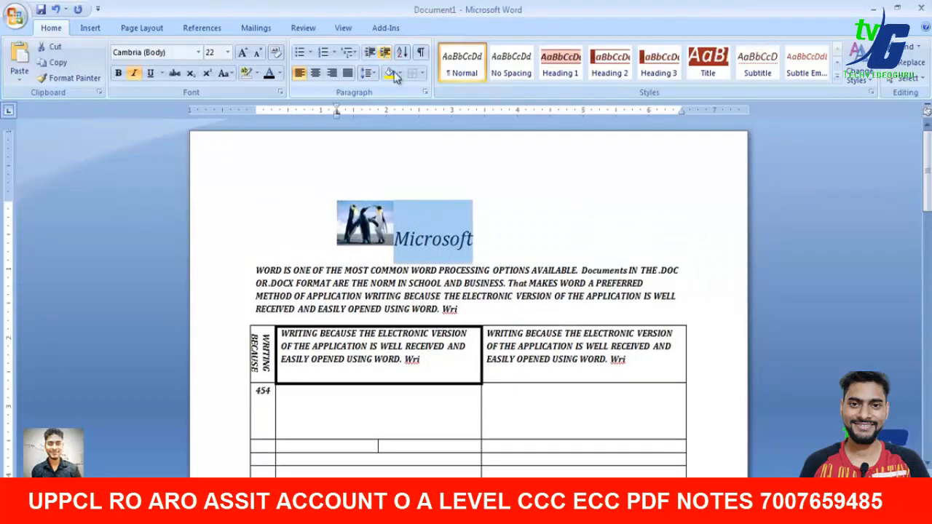
{"action": "left_click", "coordinate": [467, 277]}
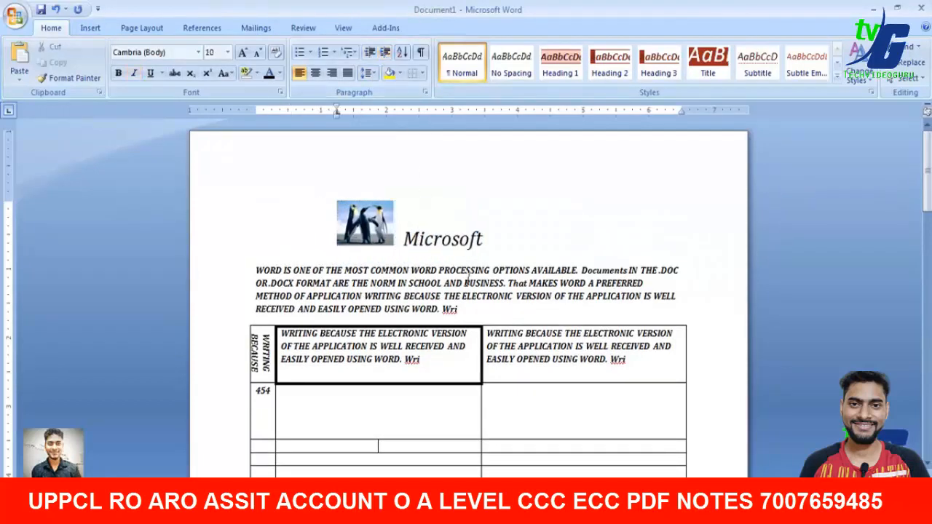
Enlarge the penguin picture, then delete it and remove the spaces before the heading
{"action": "left_click", "coordinate": [349, 225]}
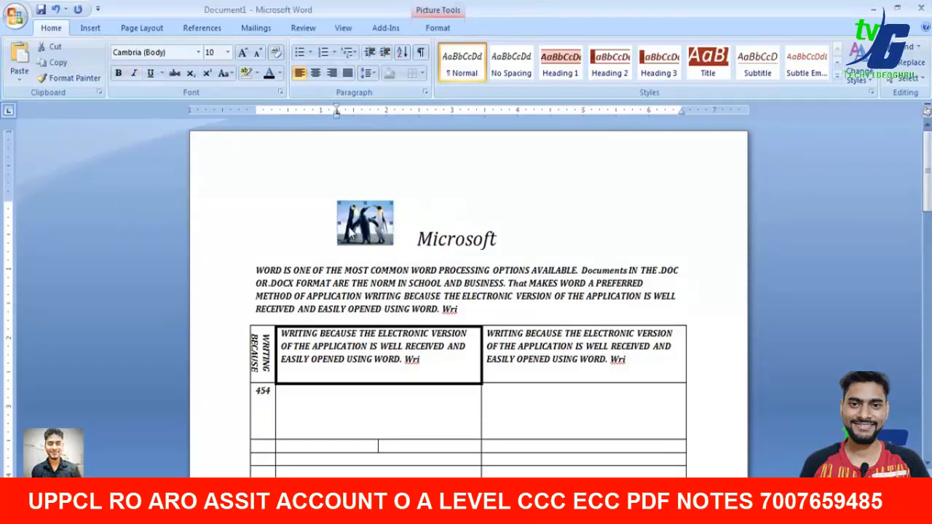
{"action": "left_click", "coordinate": [439, 28]}
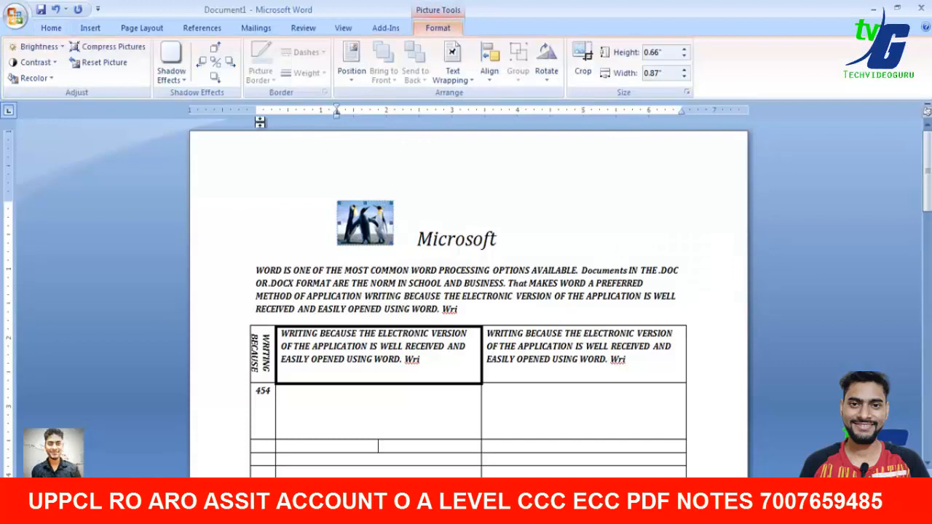
{"action": "left_click", "coordinate": [51, 29]}
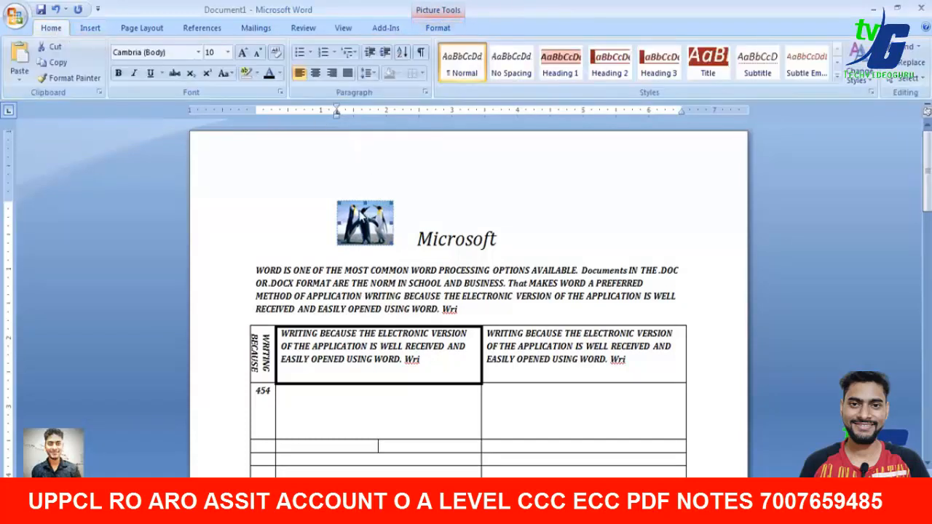
{"action": "left_click_drag", "start_coordinate": [394, 248], "coordinate": [477, 376]}
{"action": "left_click", "coordinate": [348, 251]}
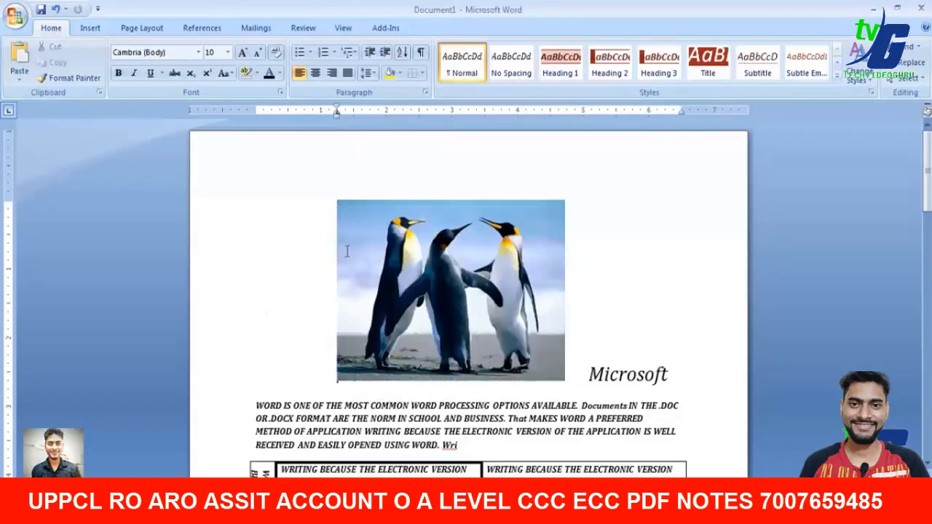
{"action": "left_click", "coordinate": [416, 232]}
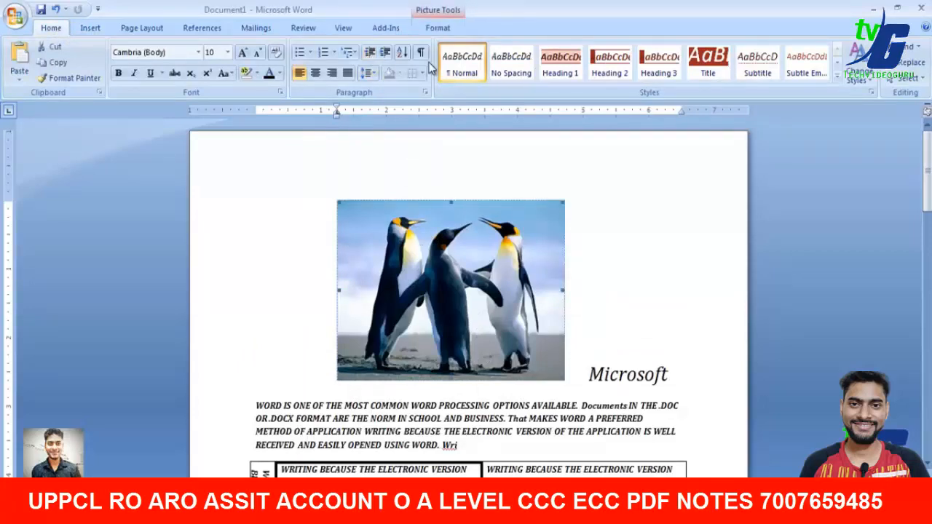
{"action": "left_click", "coordinate": [438, 29]}
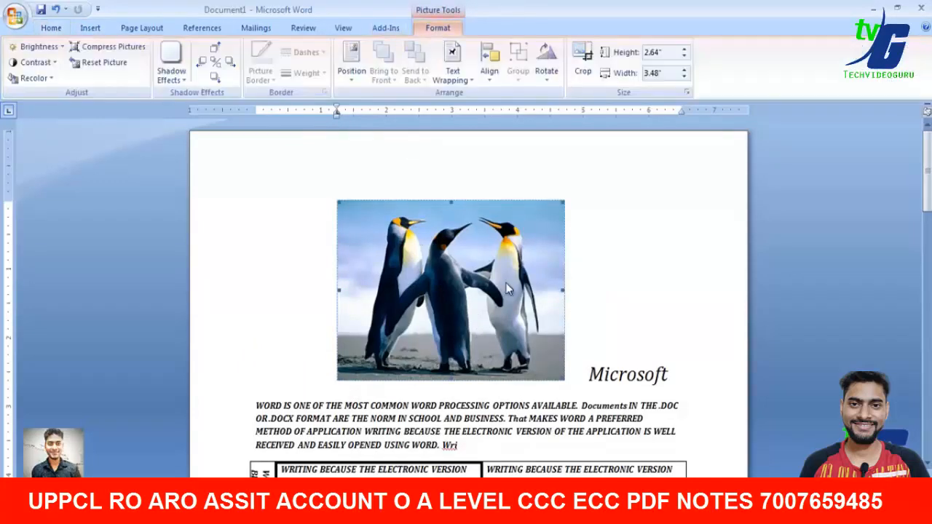
{"action": "key", "text": "Delete"}
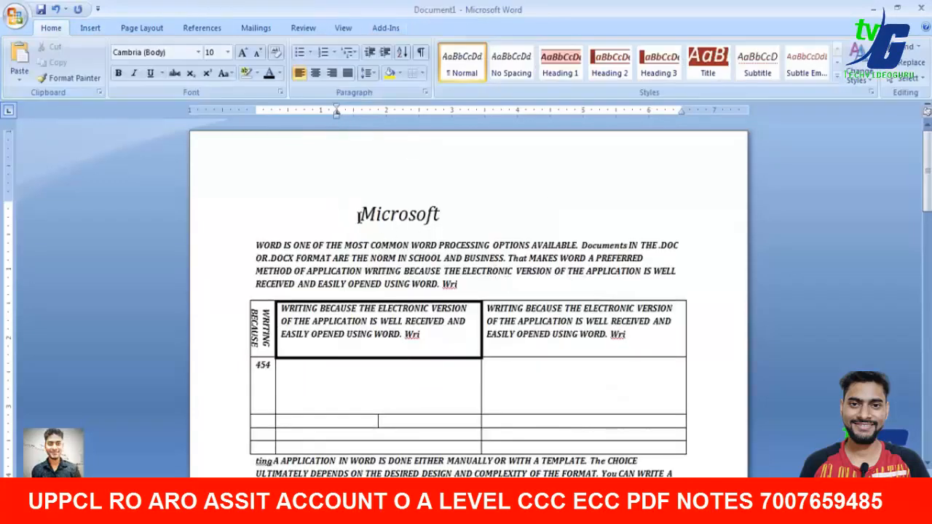
{"action": "key", "text": "BackSpace"}
{"action": "key", "text": "BackSpace"}
{"action": "key", "text": "BackSpace"}
{"action": "key", "text": "BackSpace"}
{"action": "key", "text": "BackSpace"}
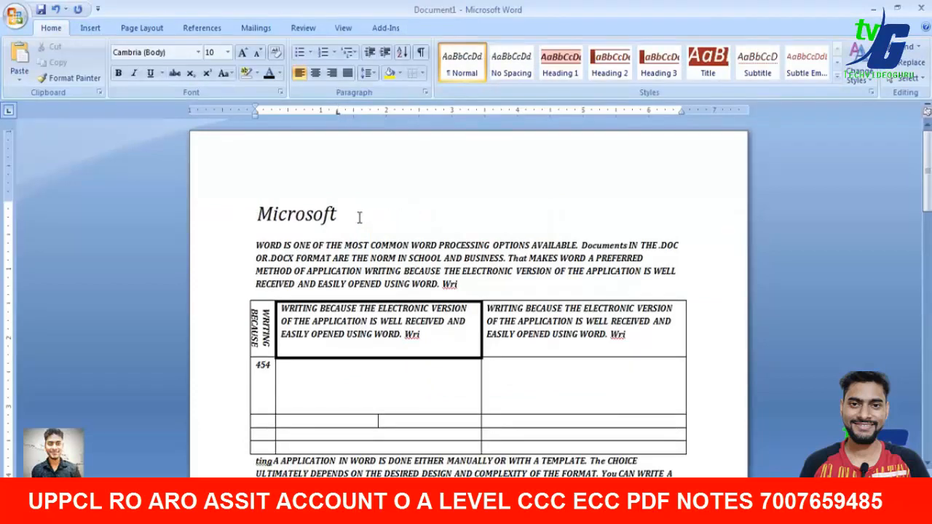
Clear the 'guitar' clip art search, list all clip art and insert the motorbike
{"action": "left_click", "coordinate": [90, 27]}
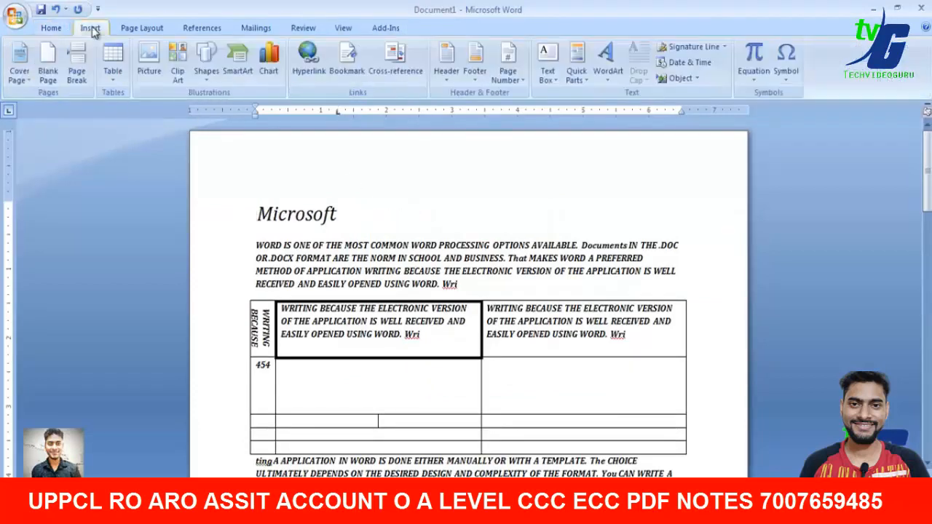
{"action": "left_click", "coordinate": [175, 67]}
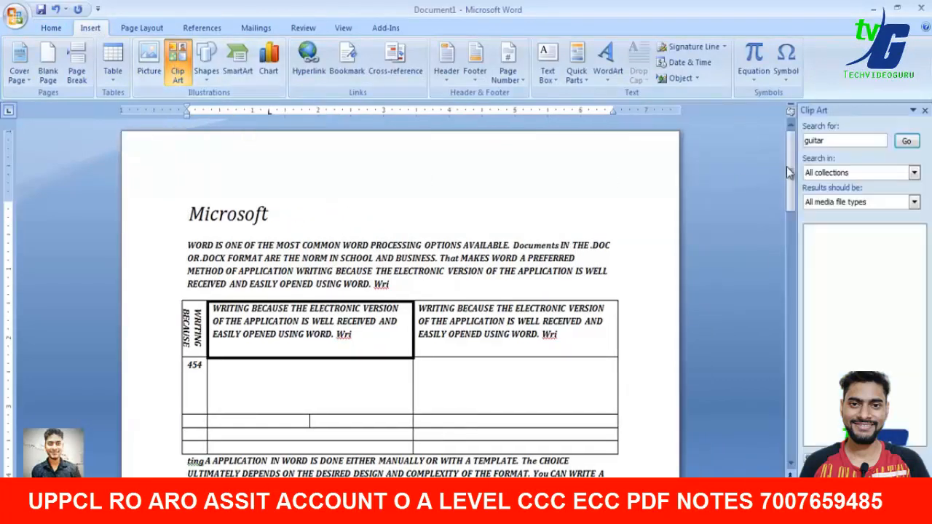
{"action": "left_click_drag", "start_coordinate": [868, 141], "coordinate": [784, 143]}
{"action": "key", "text": "BackSpace"}
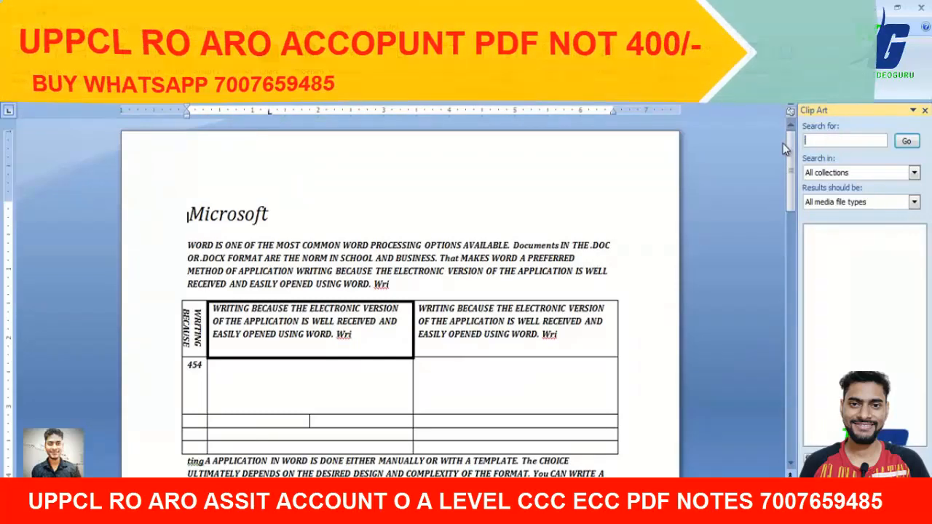
{"action": "left_click", "coordinate": [907, 143]}
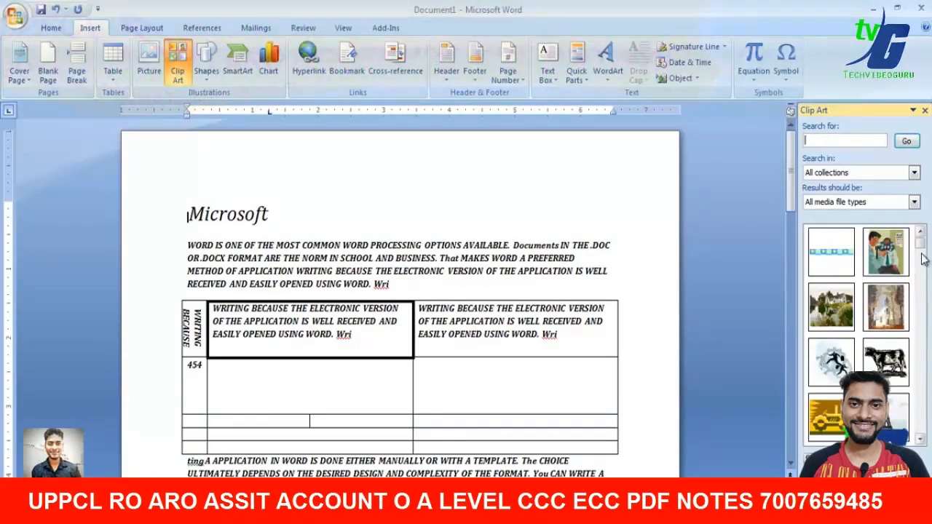
{"action": "mouse_move", "coordinate": [922, 262]}
{"action": "left_mouse_down"}
{"action": "mouse_move", "coordinate": [924, 303]}
{"action": "mouse_move", "coordinate": [923, 273]}
{"action": "left_mouse_up"}
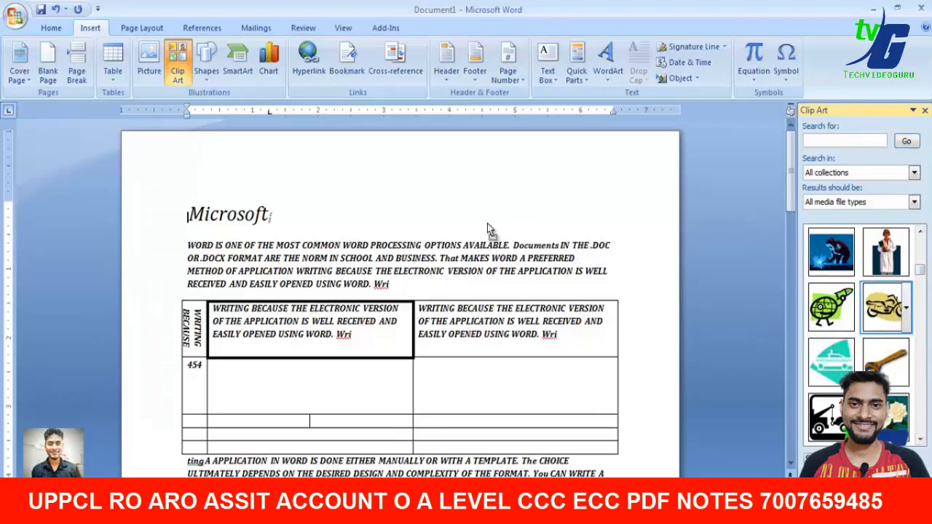
{"action": "left_click_drag", "start_coordinate": [487, 228], "coordinate": [487, 228]}
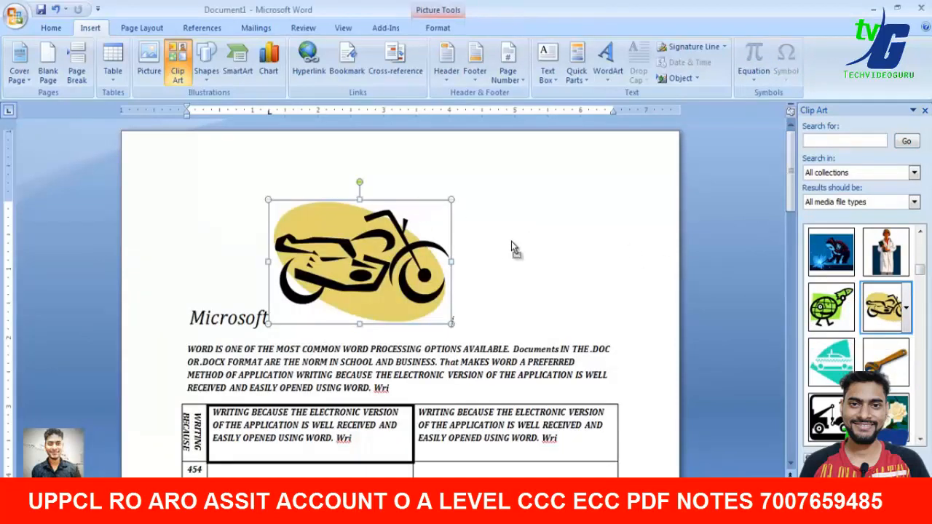
Shrink the motorbike, give it a black-frame picture style and place it before Microsoft
{"action": "left_click_drag", "start_coordinate": [451, 198], "coordinate": [353, 201]}
{"action": "left_click_drag", "start_coordinate": [329, 262], "coordinate": [451, 349]}
{"action": "left_click_drag", "start_coordinate": [389, 183], "coordinate": [390, 180]}
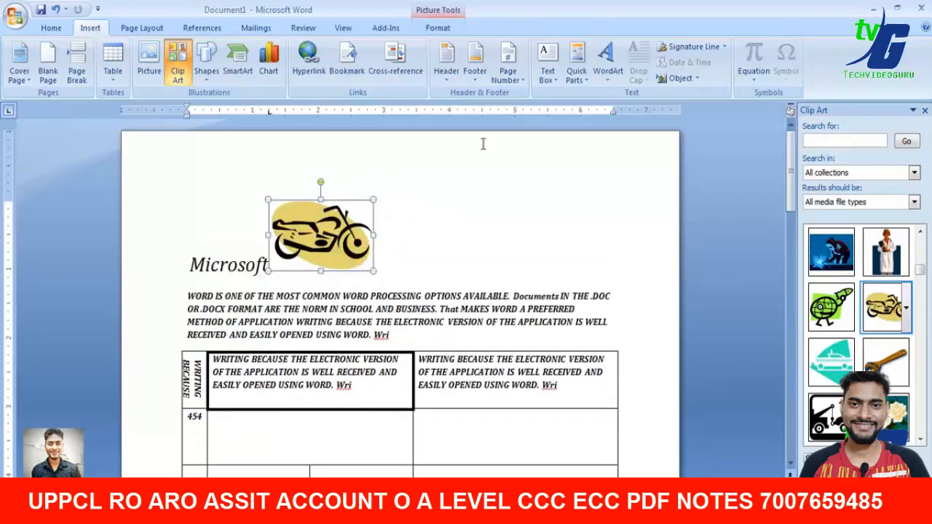
{"action": "left_click", "coordinate": [438, 27]}
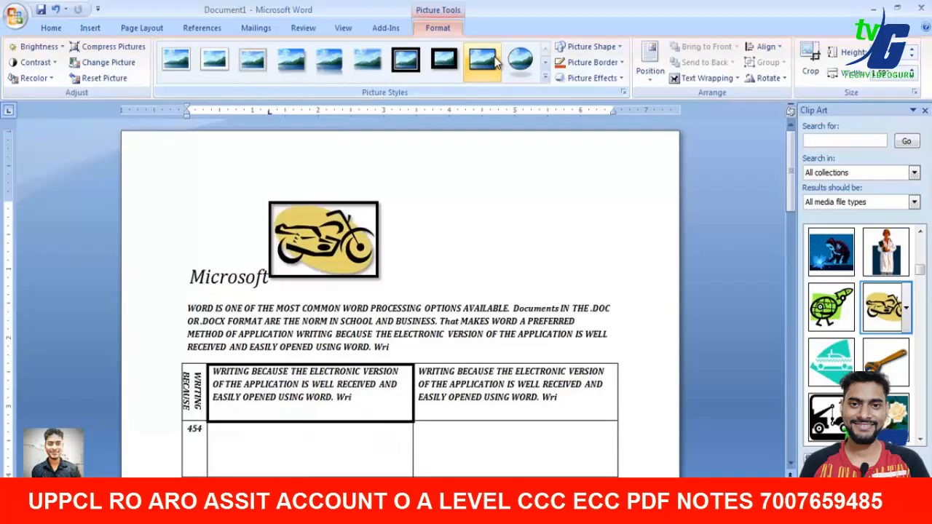
{"action": "left_click", "coordinate": [514, 208]}
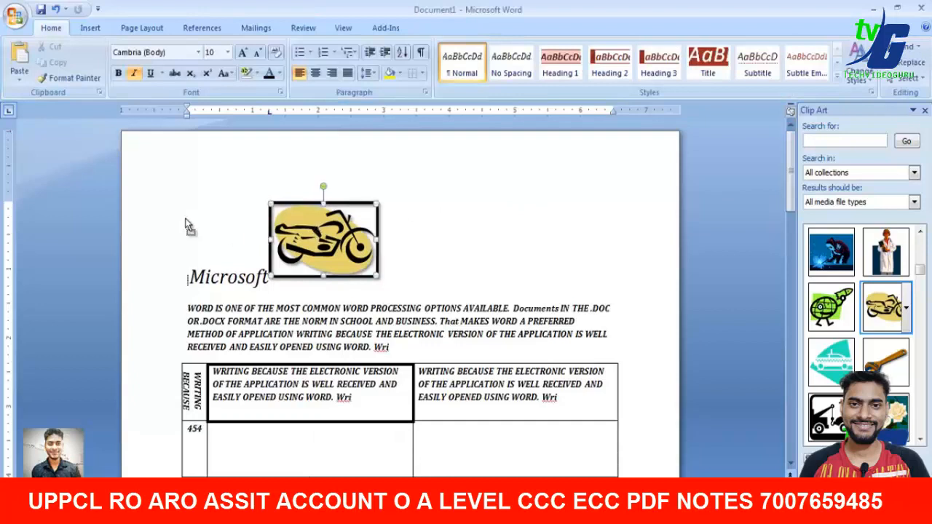
{"action": "left_click_drag", "start_coordinate": [187, 227], "coordinate": [188, 227]}
Apply the Heading 3 style to the Microsoft line
{"action": "left_click", "coordinate": [306, 277]}
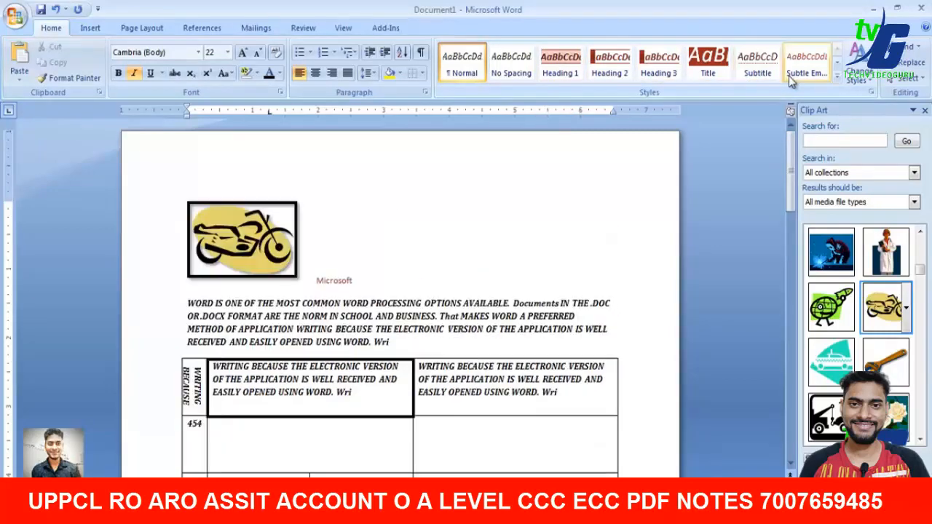
{"action": "left_click", "coordinate": [664, 67]}
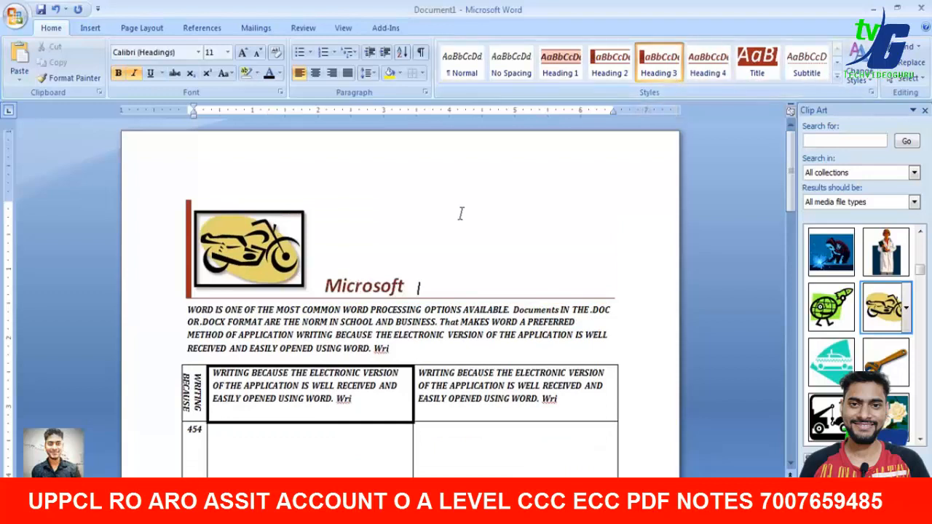
{"action": "left_click", "coordinate": [95, 28]}
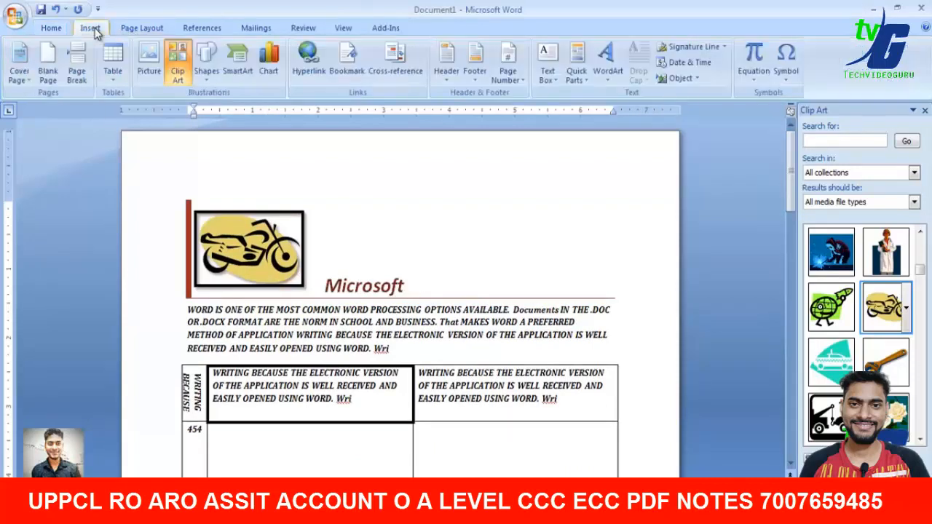
Draw a smiley face shape beside the Microsoft heading and widen it
{"action": "left_click", "coordinate": [206, 64]}
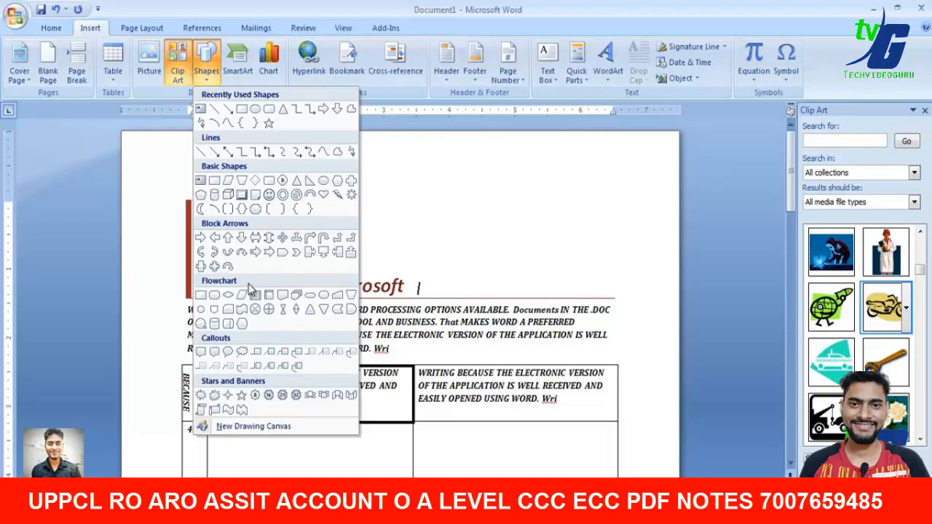
{"action": "left_click", "coordinate": [269, 195]}
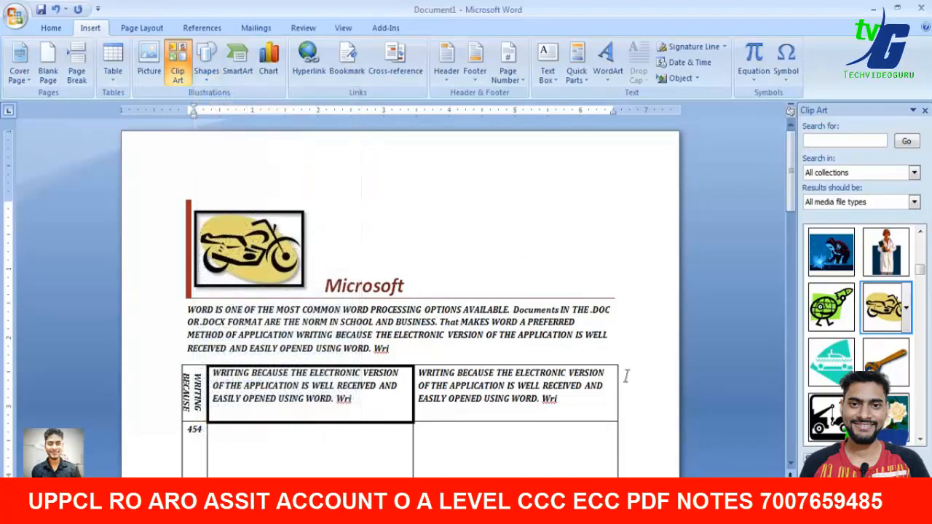
{"action": "left_click_drag", "start_coordinate": [509, 234], "coordinate": [576, 364]}
{"action": "mouse_move", "coordinate": [508, 299]}
{"action": "left_mouse_down"}
{"action": "mouse_move", "coordinate": [483, 299]}
{"action": "mouse_move", "coordinate": [511, 239]}
{"action": "left_mouse_up"}
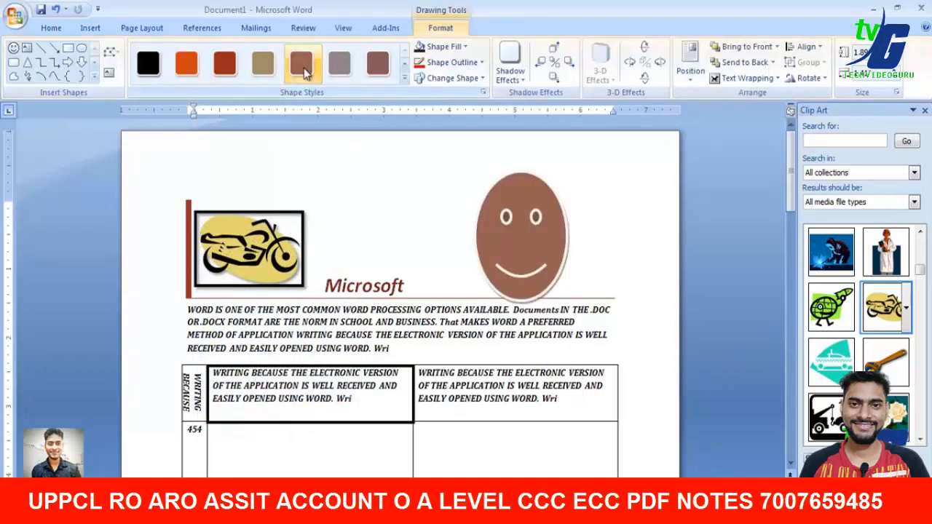
Fill the smiley shape with solid red
{"action": "left_click", "coordinate": [406, 68]}
{"action": "left_click", "coordinate": [406, 68]}
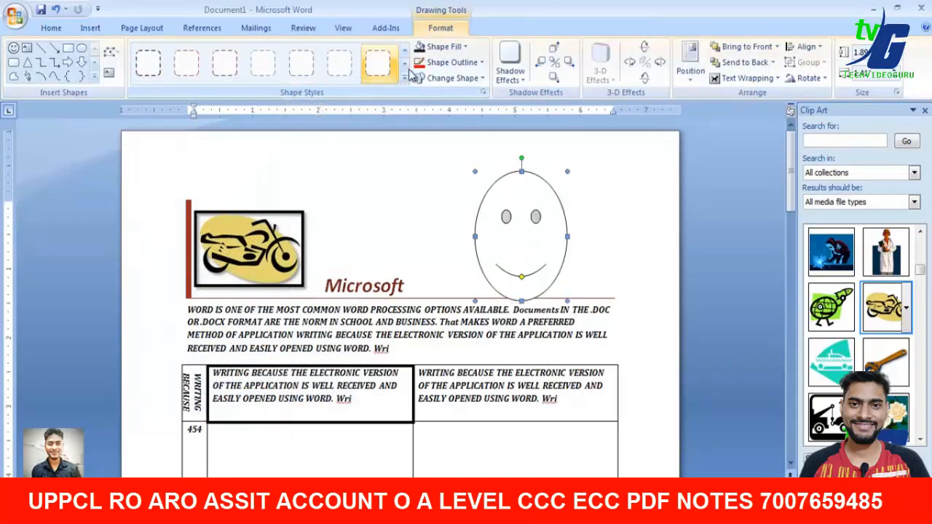
{"action": "left_click", "coordinate": [452, 62]}
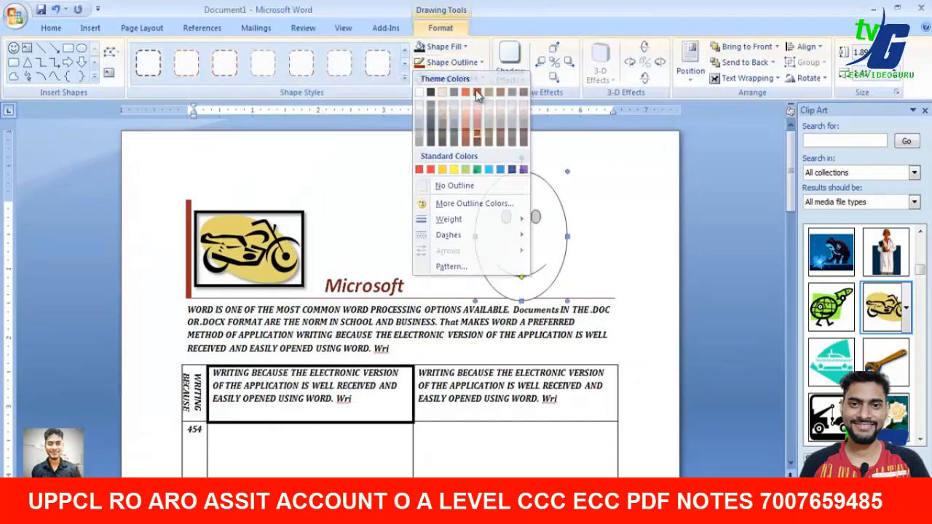
{"action": "left_click", "coordinate": [444, 46]}
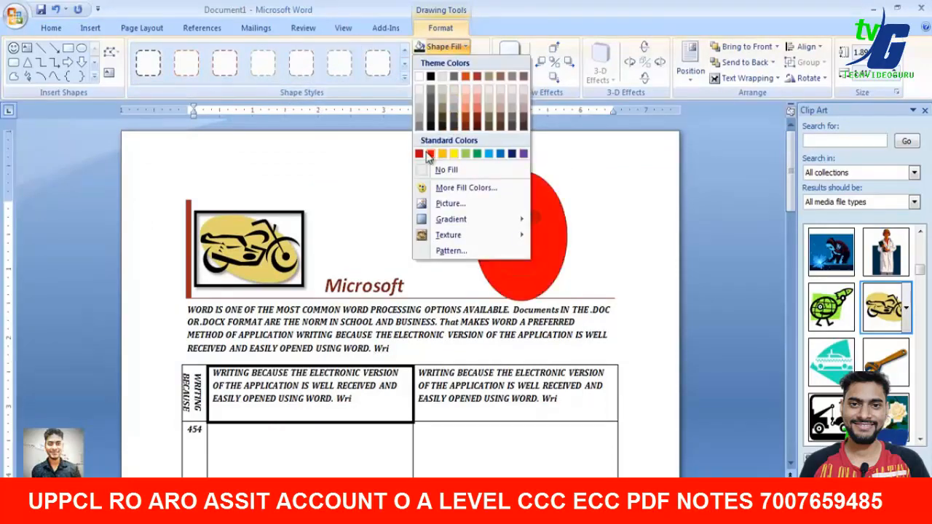
{"action": "left_click", "coordinate": [428, 156]}
Give the red smiley a drop shadow and review the result
{"action": "left_click", "coordinate": [453, 78]}
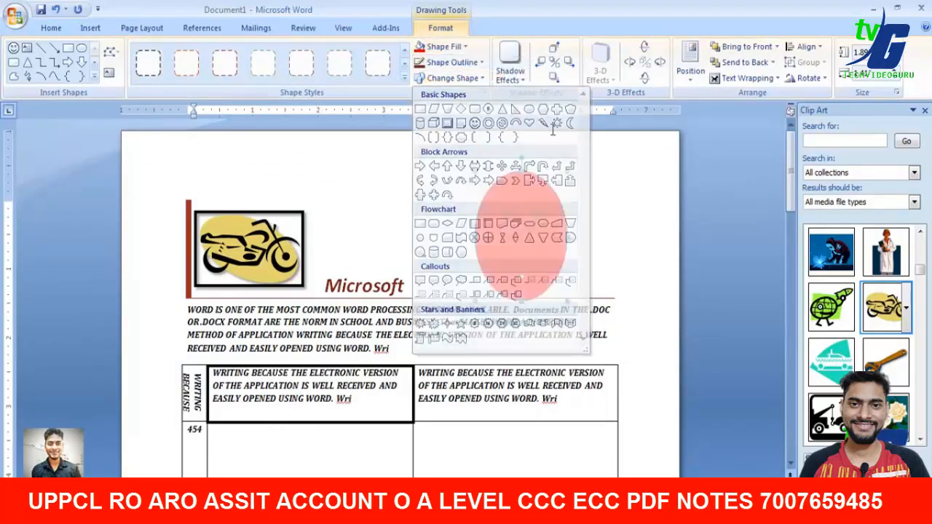
{"action": "left_click", "coordinate": [510, 62]}
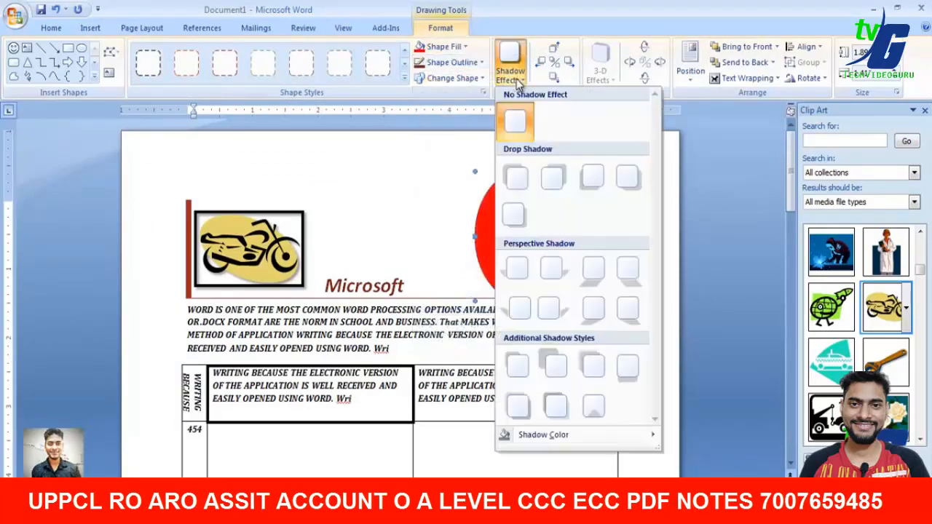
{"action": "left_click", "coordinate": [551, 184]}
{"action": "left_click", "coordinate": [613, 231]}
{"action": "left_click", "coordinate": [545, 235]}
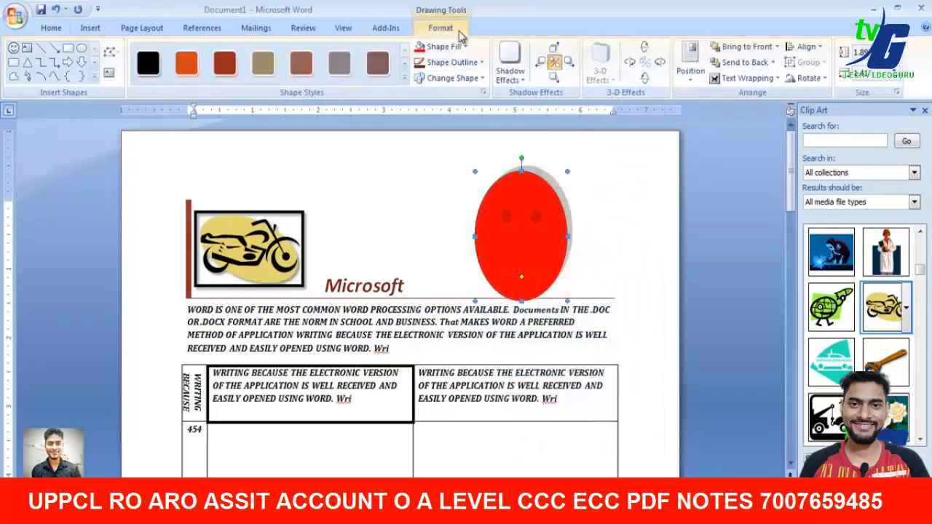
{"action": "left_click", "coordinate": [388, 32]}
{"action": "left_click", "coordinate": [50, 34]}
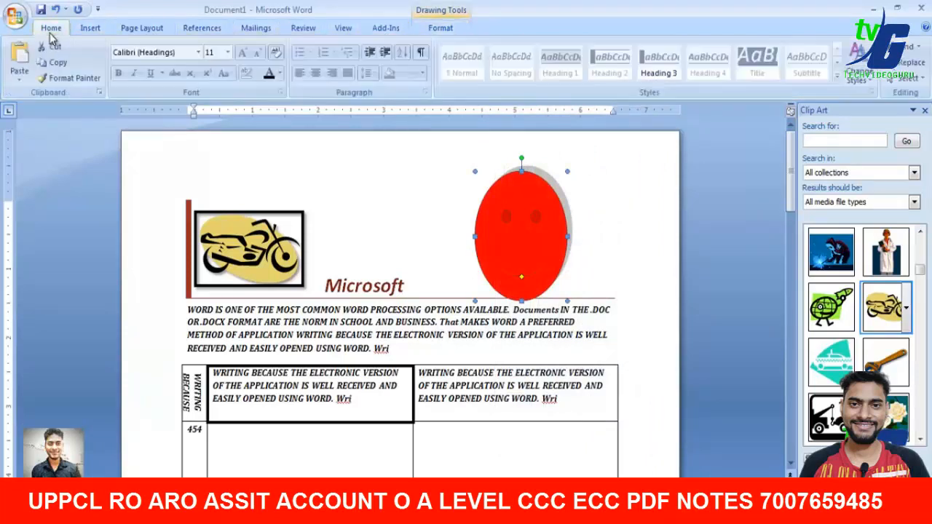
{"action": "left_click", "coordinate": [89, 31]}
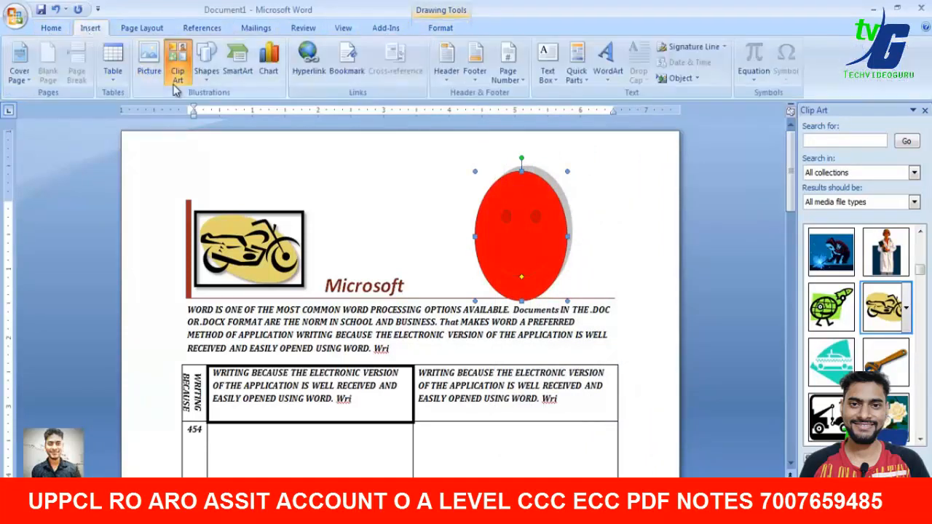
Insert a Picture Caption List SmartArt graphic, then delete the red smiley
{"action": "left_click", "coordinate": [237, 66]}
{"action": "left_click", "coordinate": [411, 191]}
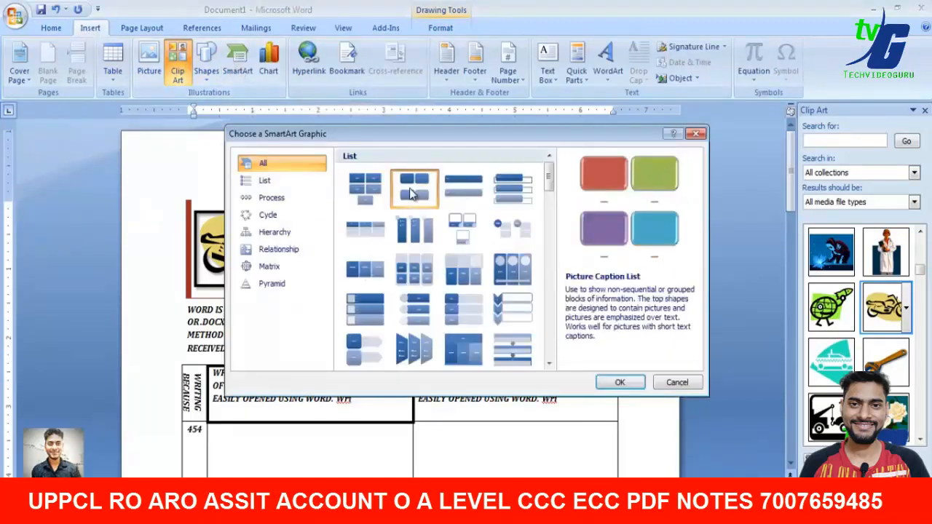
{"action": "left_click", "coordinate": [620, 383]}
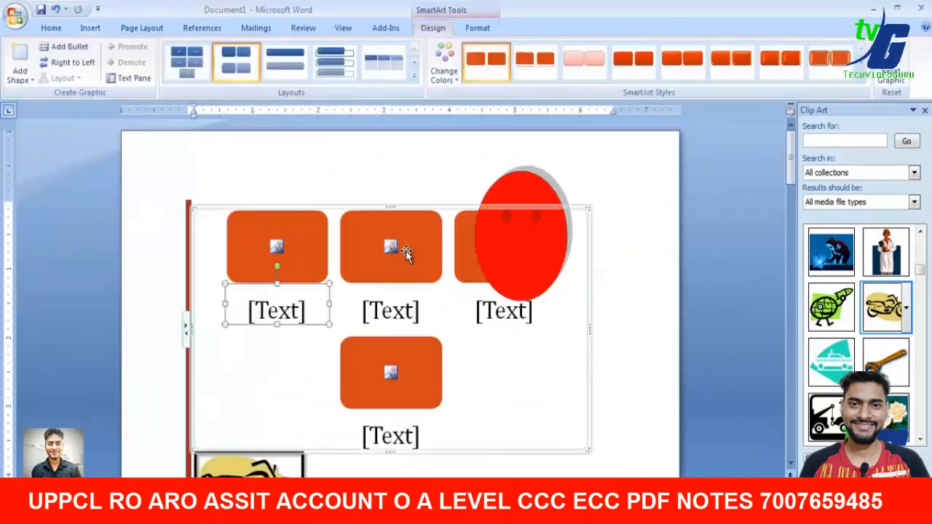
{"action": "left_click", "coordinate": [495, 233]}
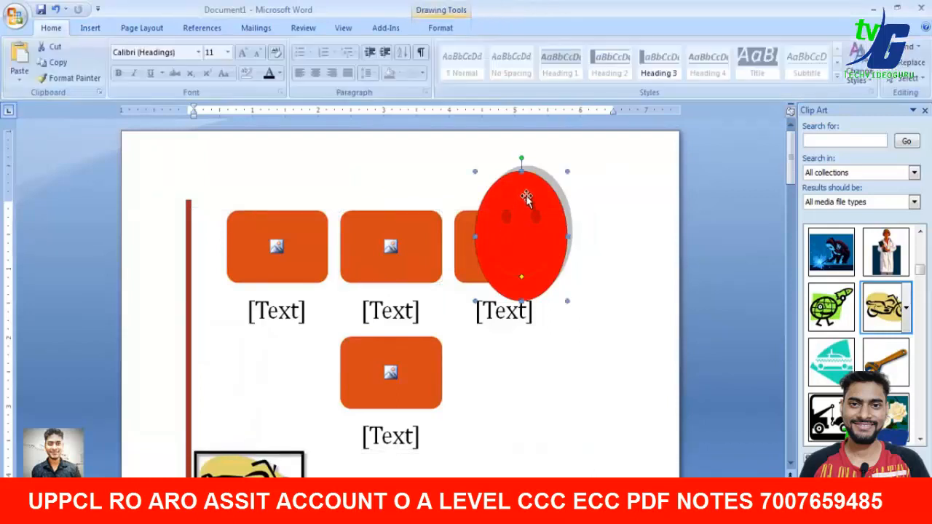
{"action": "key", "text": "Delete"}
Try the SmartArt picture and caption placeholders, then delete the whole graphic
{"action": "left_click", "coordinate": [526, 199]}
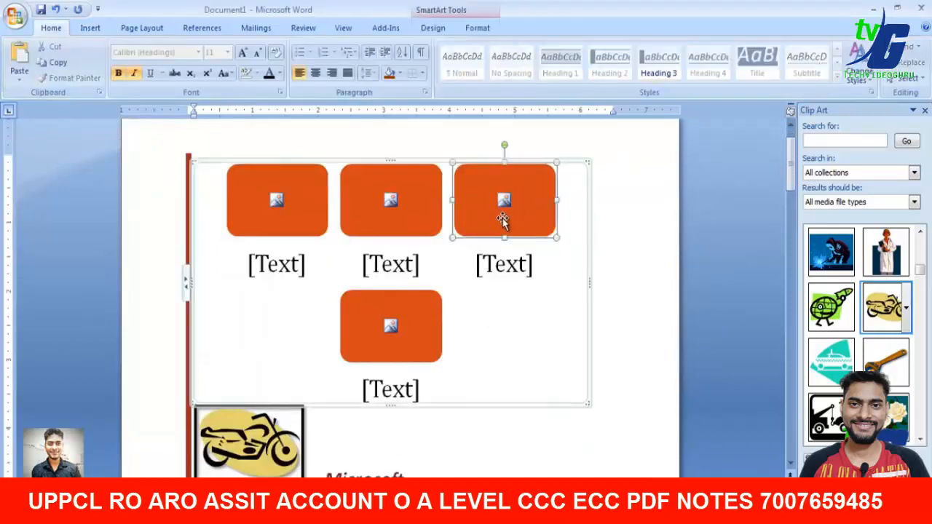
{"action": "left_click", "coordinate": [510, 264]}
{"action": "left_click", "coordinate": [295, 265]}
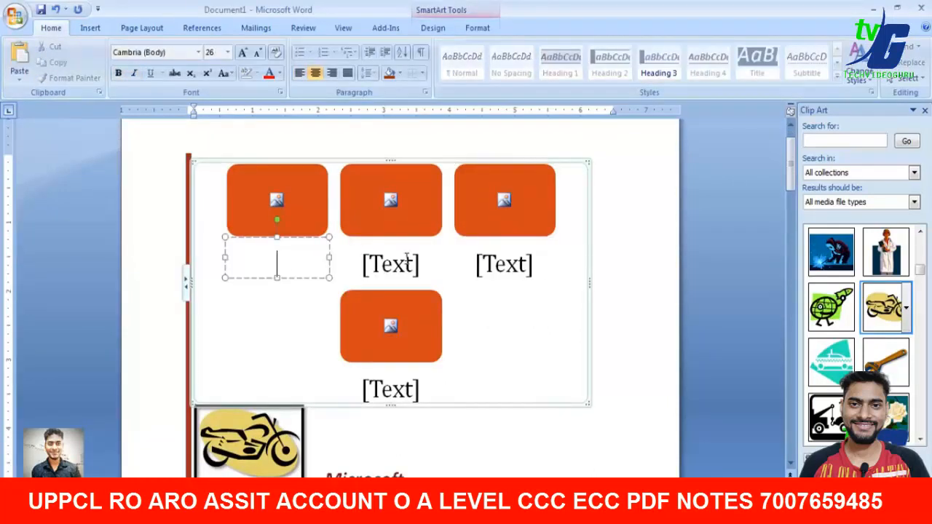
{"action": "left_click", "coordinate": [475, 162]}
{"action": "key", "text": "Delete"}
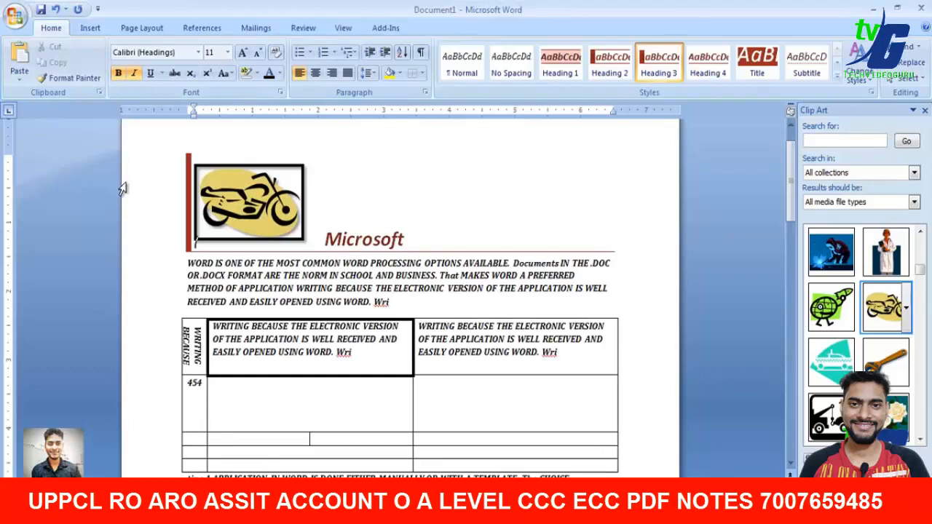
{"action": "left_click", "coordinate": [91, 27]}
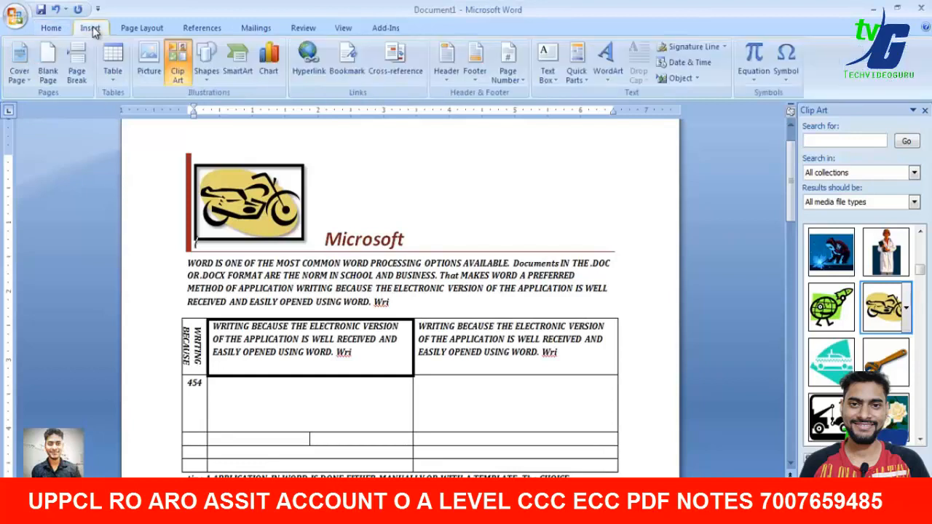
Insert a 3-D Clustered Column chart, close its Excel data sheet and maximize Word
{"action": "left_click", "coordinate": [270, 70]}
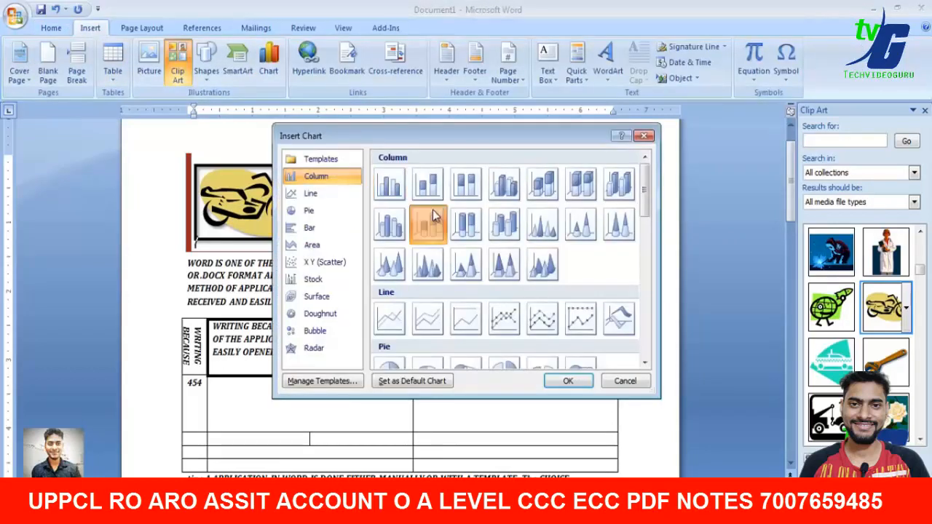
{"action": "left_click", "coordinate": [504, 183]}
{"action": "left_click", "coordinate": [574, 382]}
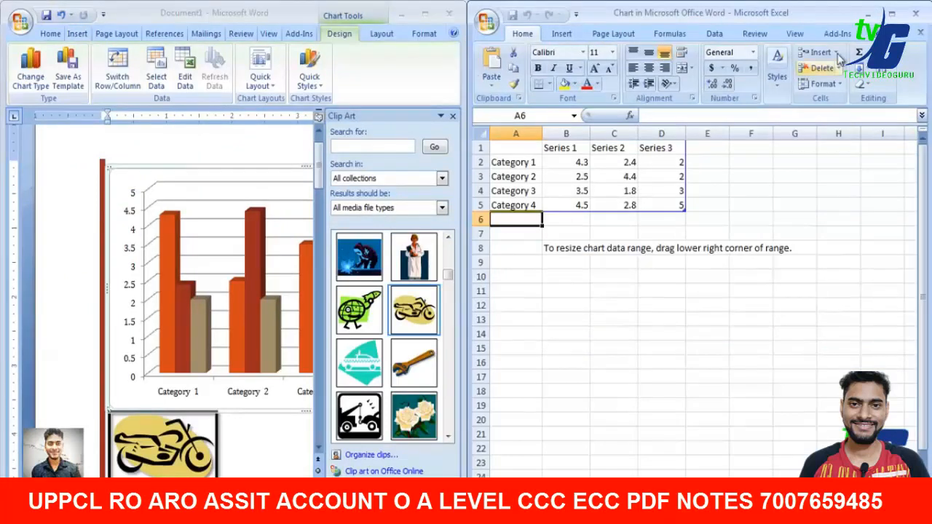
{"action": "left_click", "coordinate": [868, 13]}
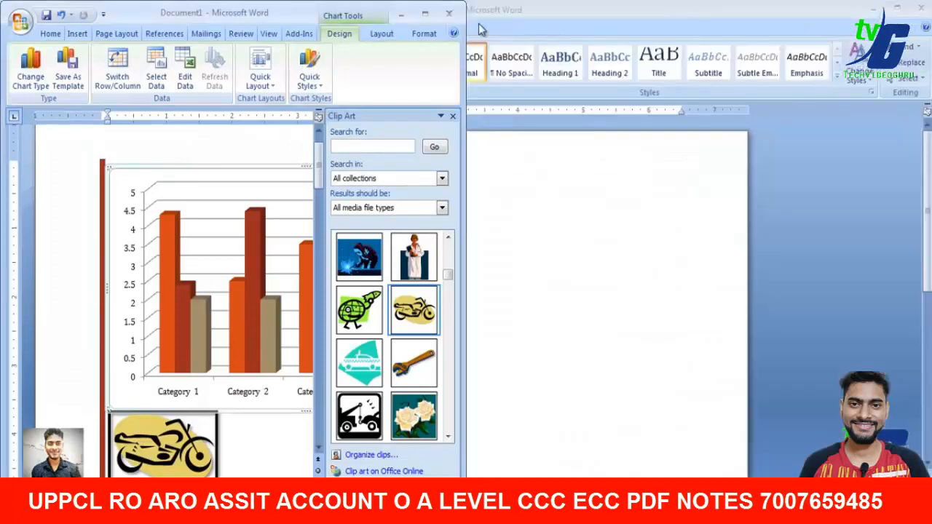
{"action": "left_click", "coordinate": [425, 13]}
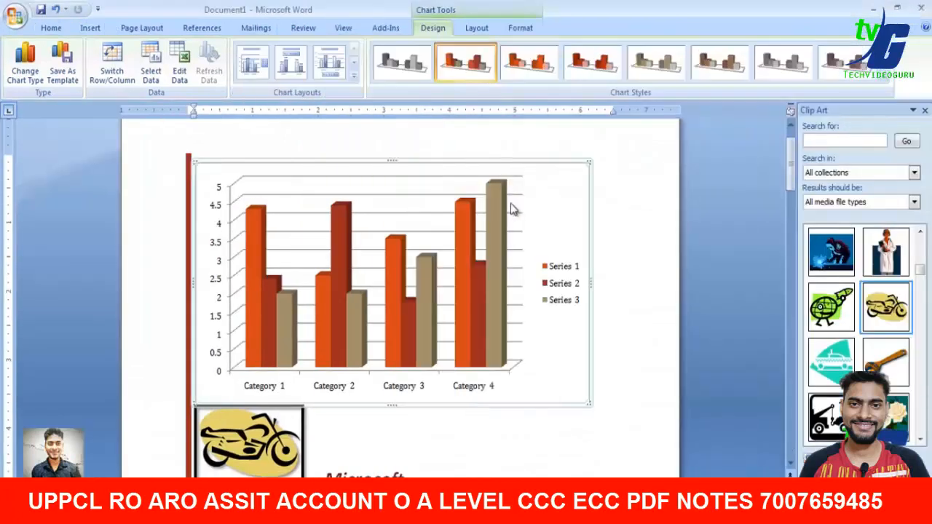
{"action": "left_click", "coordinate": [388, 233]}
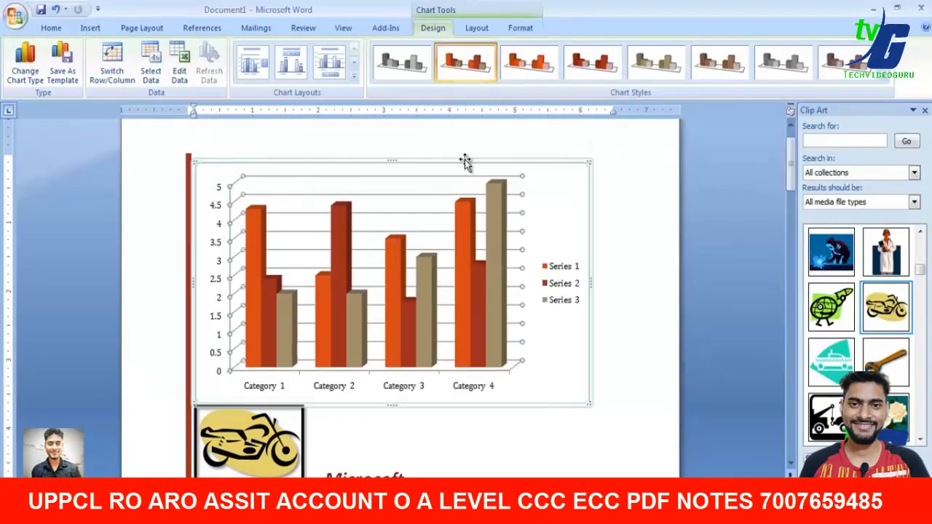
{"action": "left_click", "coordinate": [551, 217]}
Delete the chart and undo four times to remove the smiley and motorcycle picture
{"action": "key", "text": "Delete"}
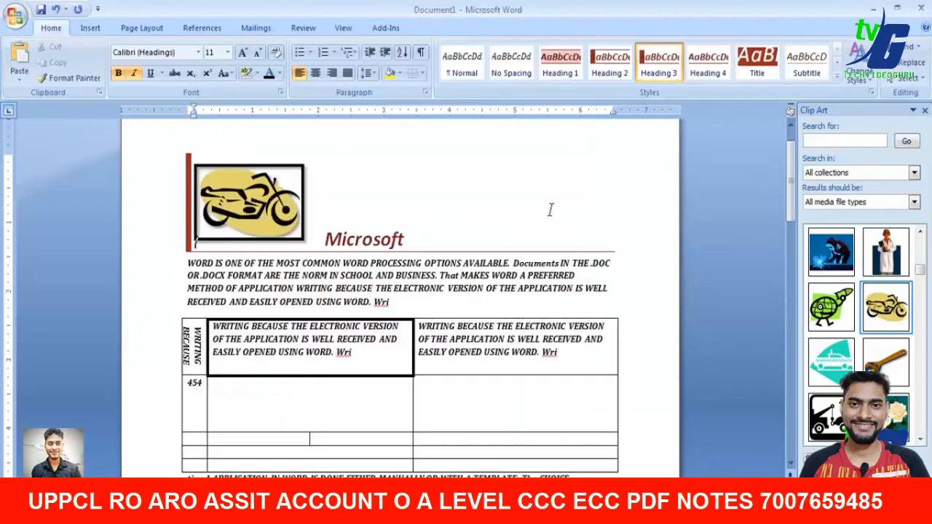
{"action": "key", "text": "ctrl+z"}
{"action": "key", "text": "ctrl+z"}
{"action": "key", "text": "ctrl+z"}
{"action": "key", "text": "ctrl+z"}
{"action": "key", "text": "ctrl+z"}
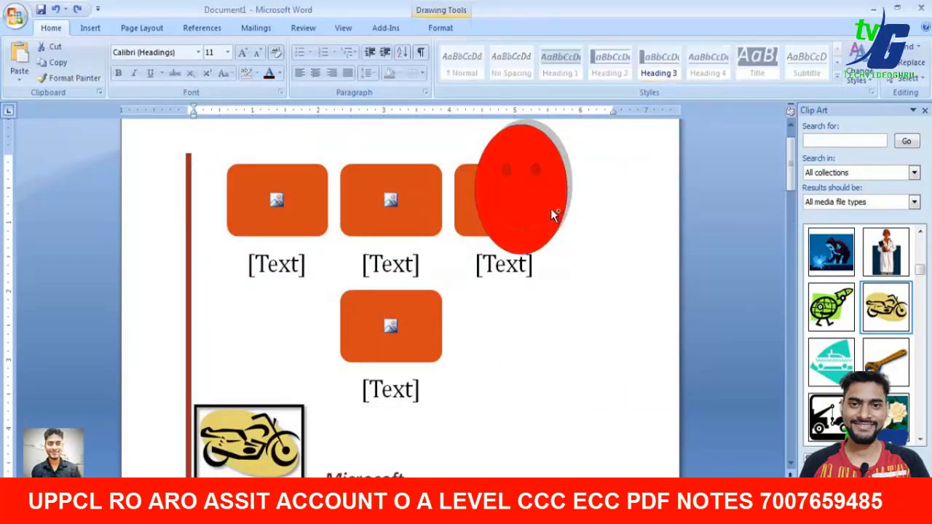
{"action": "key", "text": "ctrl+z"}
{"action": "key", "text": "ctrl+z"}
{"action": "key", "text": "ctrl+z"}
{"action": "key", "text": "ctrl+z"}
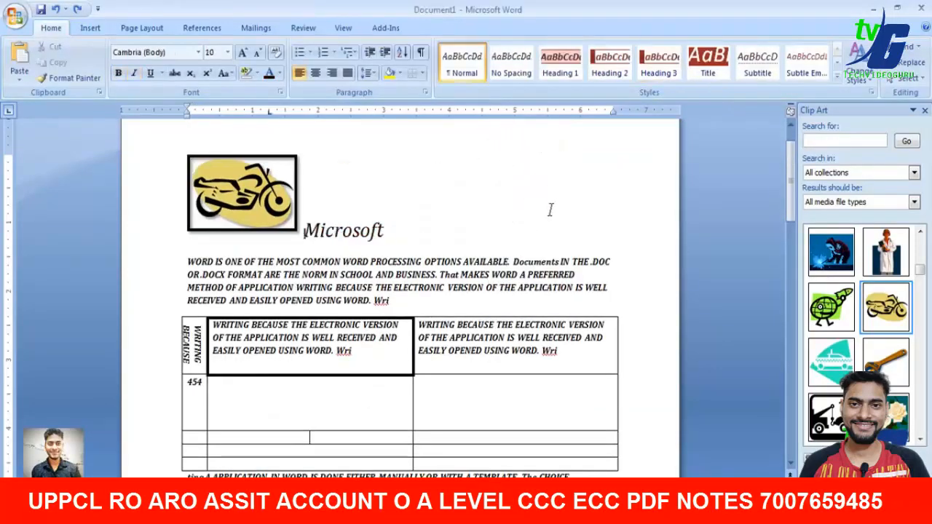
{"action": "key", "text": "ctrl+z"}
{"action": "key", "text": "ctrl+z"}
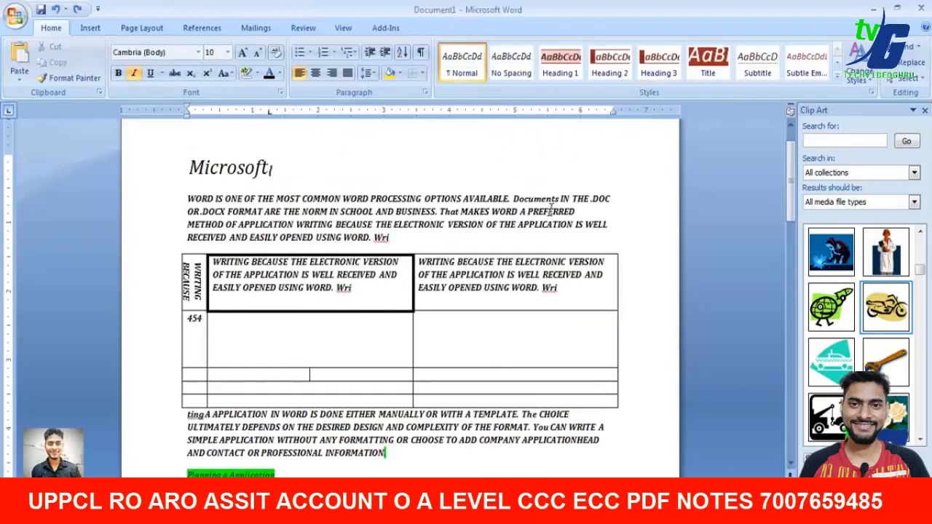
{"action": "key", "text": "ctrl+z"}
Select the Microsoft heading together with the whole first paragraph
{"action": "left_click", "coordinate": [90, 28]}
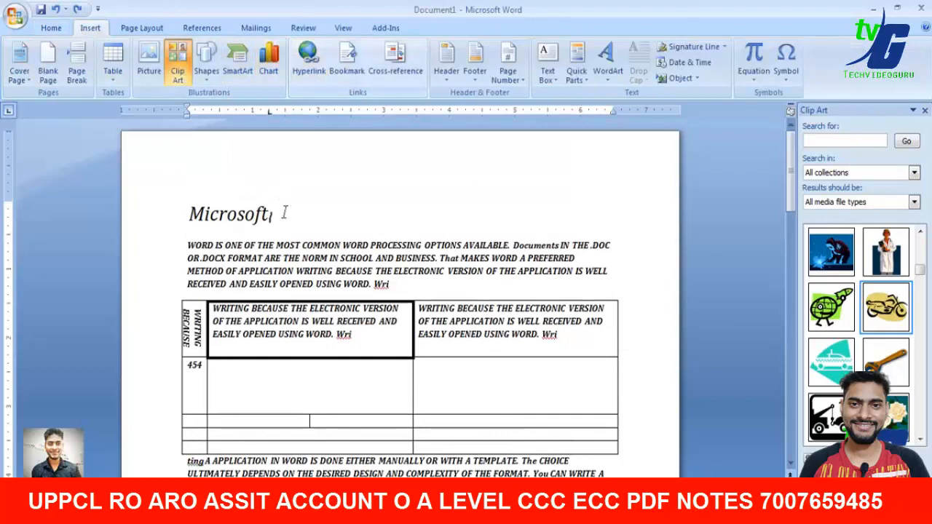
{"action": "left_click_drag", "start_coordinate": [289, 213], "coordinate": [204, 209]}
{"action": "left_click_drag", "start_coordinate": [412, 287], "coordinate": [188, 214]}
Open the Insert Hyperlink dialog twice for the heading and paragraph text, cancelling both times
{"action": "left_click", "coordinate": [309, 58]}
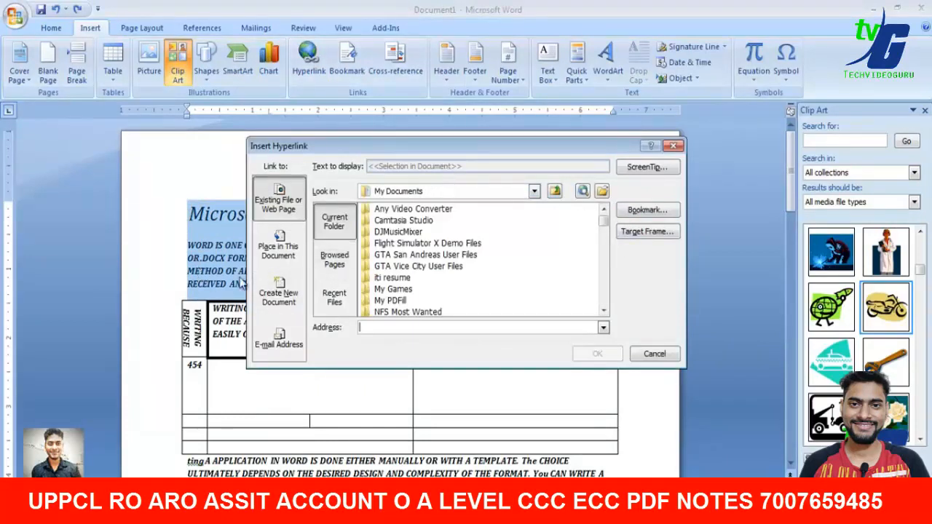
{"action": "left_click", "coordinate": [269, 290]}
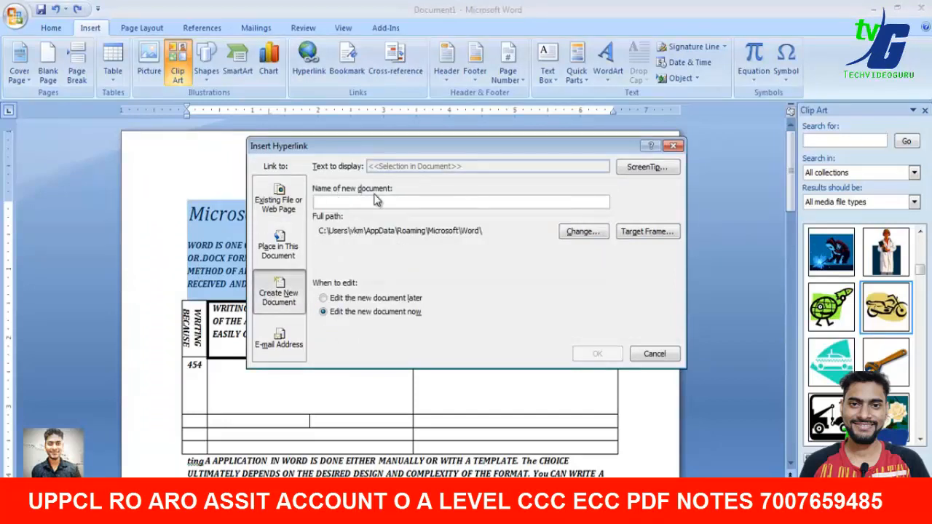
{"action": "left_click", "coordinate": [657, 354]}
{"action": "left_click", "coordinate": [512, 334]}
{"action": "left_click_drag", "start_coordinate": [397, 283], "coordinate": [240, 273]}
{"action": "right_click", "coordinate": [311, 280]}
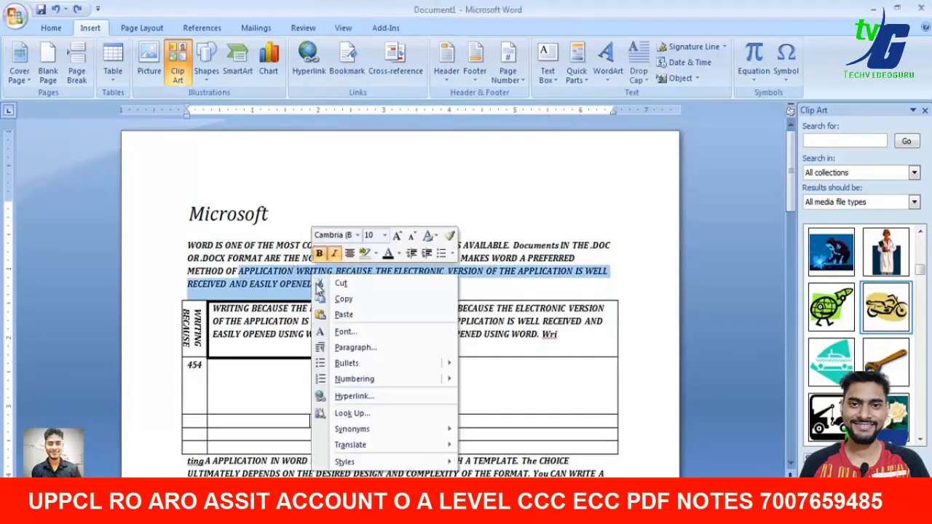
{"action": "left_click", "coordinate": [353, 399]}
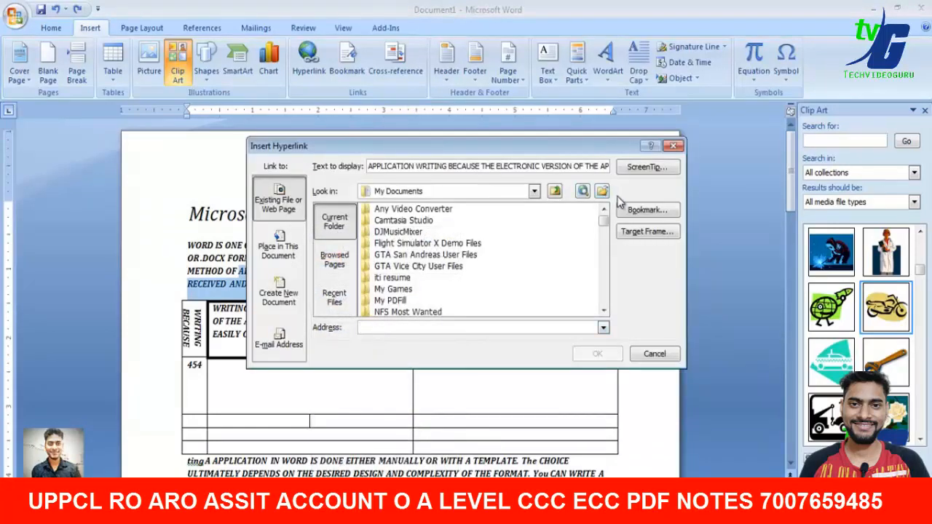
{"action": "left_click", "coordinate": [654, 354]}
{"action": "left_click_drag", "start_coordinate": [389, 286], "coordinate": [325, 278]}
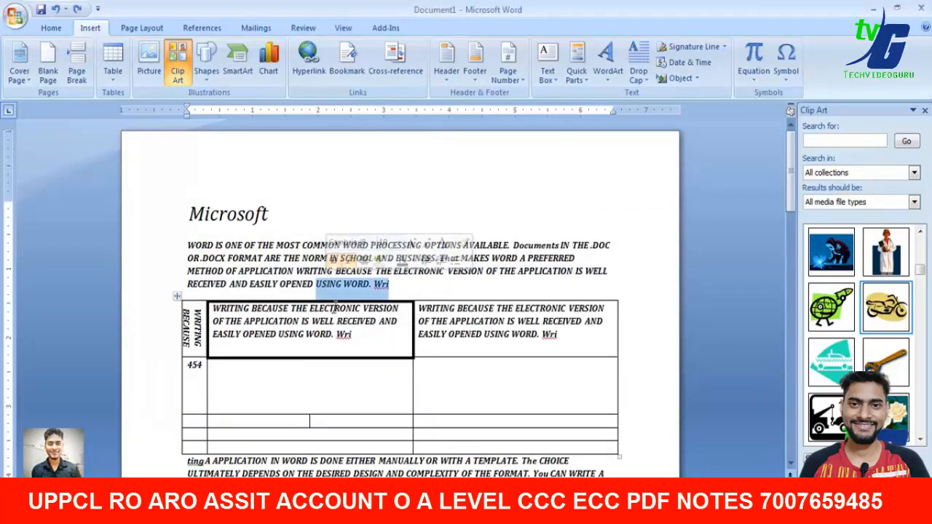
{"action": "left_click", "coordinate": [226, 245]}
{"action": "left_click_drag", "start_coordinate": [187, 214], "coordinate": [267, 214]}
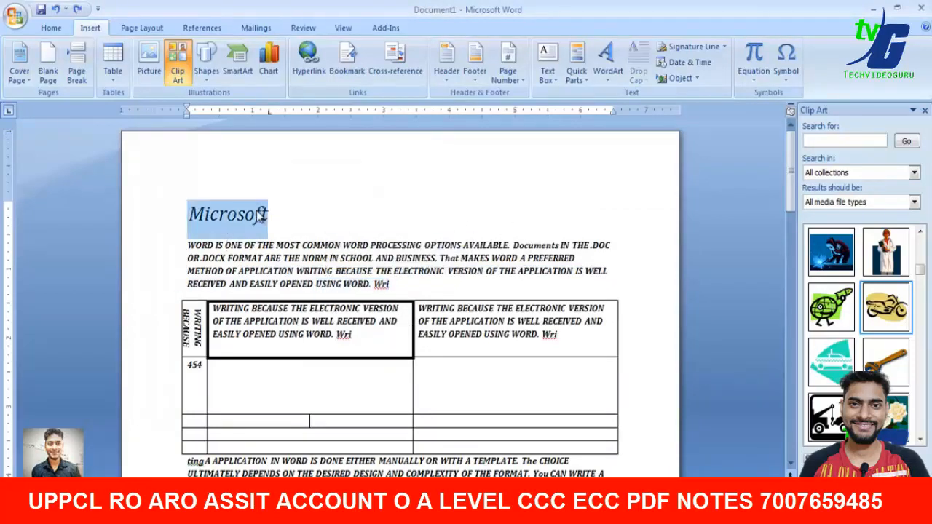
{"action": "right_click", "coordinate": [257, 212]}
{"action": "left_click", "coordinate": [300, 332]}
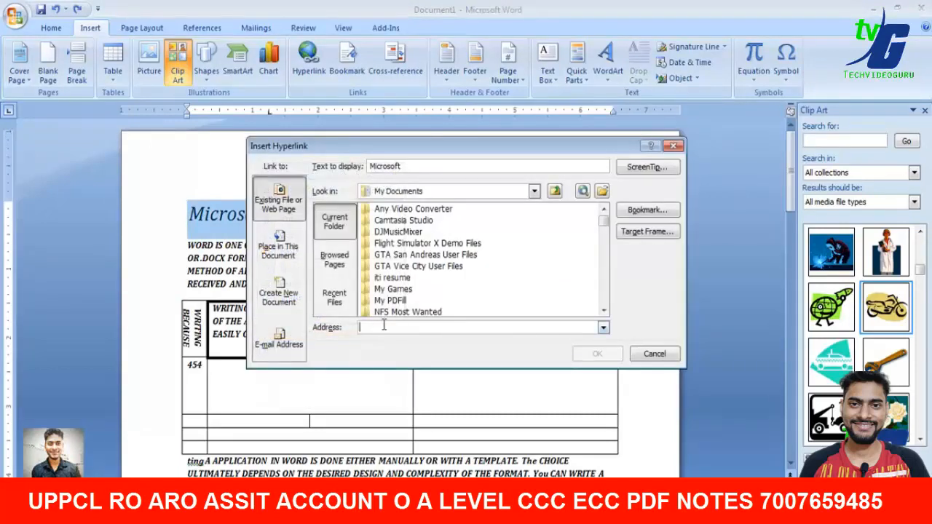
{"action": "type", "text": "https://goo.gl/FJ1nWJ"}
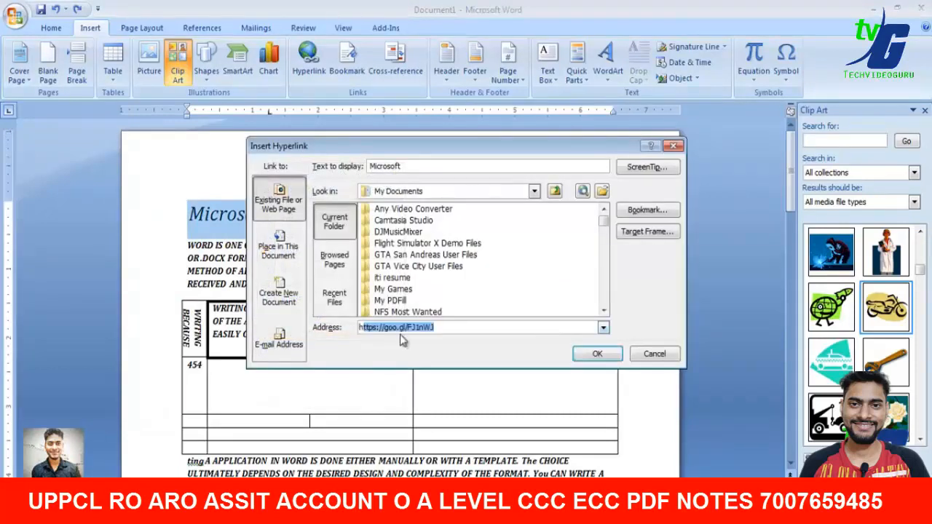
{"action": "key", "text": "Right"}
{"action": "key", "text": "BackSpace"}
{"action": "key", "text": "BackSpace"}
{"action": "key", "text": "BackSpace"}
{"action": "key", "text": "BackSpace"}
{"action": "key", "text": "BackSpace"}
{"action": "key", "text": "BackSpace"}
{"action": "key", "text": "BackSpace"}
{"action": "key", "text": "BackSpace"}
{"action": "key", "text": "BackSpace"}
{"action": "key", "text": "BackSpace"}
{"action": "key", "text": "BackSpace"}
{"action": "key", "text": "BackSpace"}
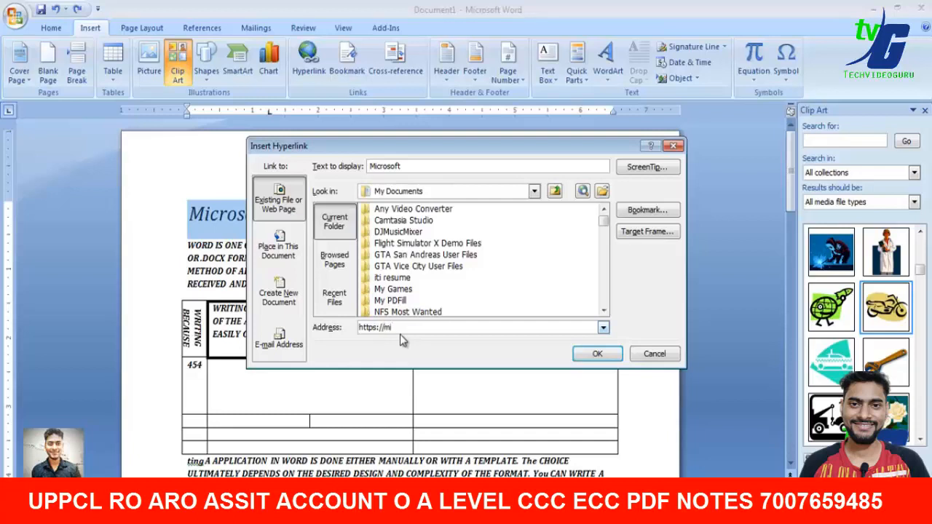
{"action": "type", "text": "google.com/"}
{"action": "left_click", "coordinate": [597, 354]}
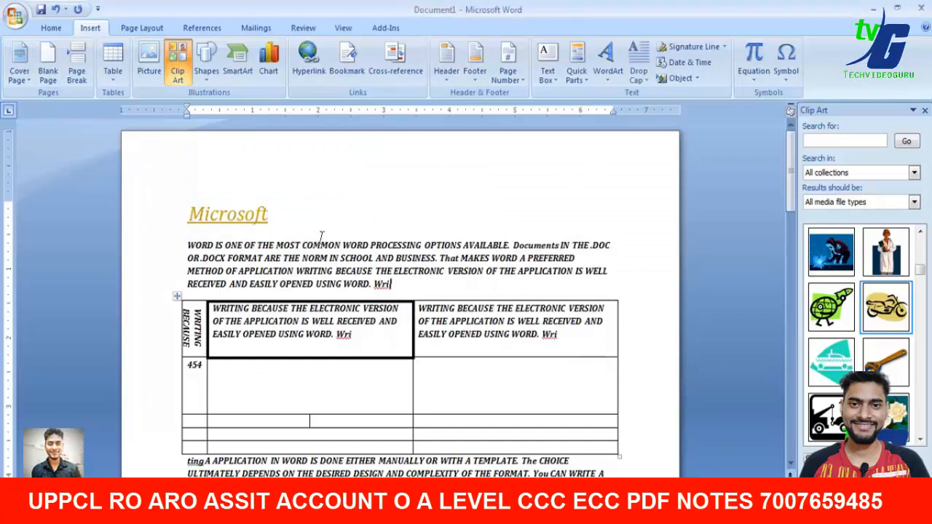
Test the Microsoft link, then remove the hyperlink from the heading
{"action": "left_click", "coordinate": [248, 213]}
{"action": "left_click", "coordinate": [244, 215], "text": "ctrl"}
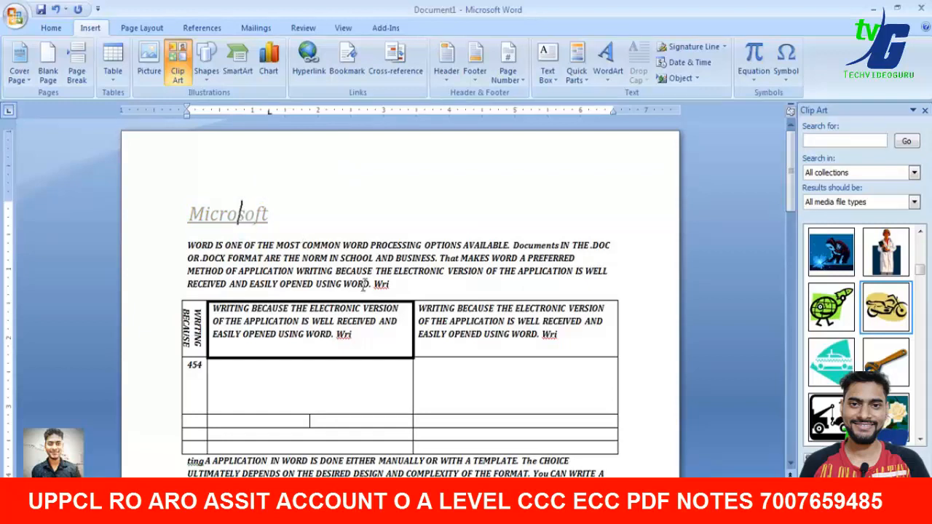
{"action": "double_click", "coordinate": [220, 209]}
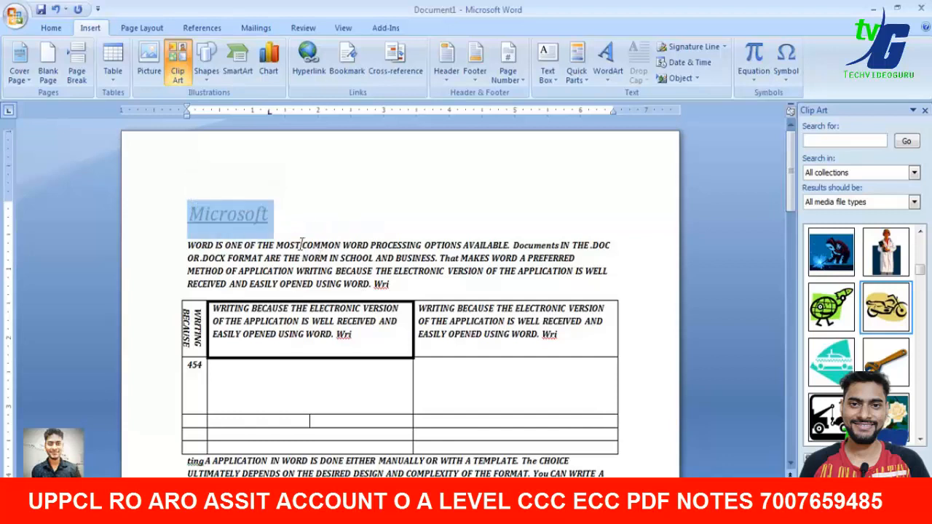
{"action": "left_click_drag", "start_coordinate": [332, 224], "coordinate": [191, 208]}
{"action": "right_click", "coordinate": [225, 211]}
{"action": "left_click", "coordinate": [269, 329]}
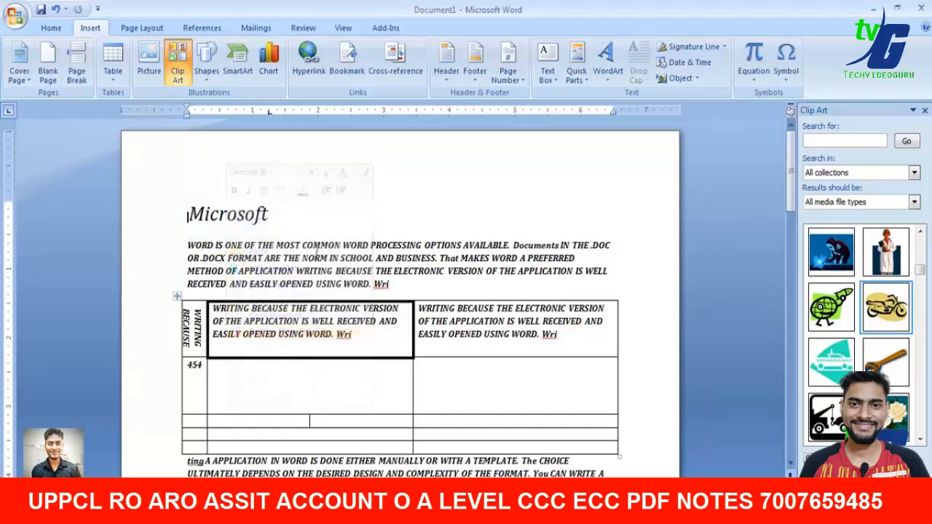
{"action": "left_click", "coordinate": [336, 217]}
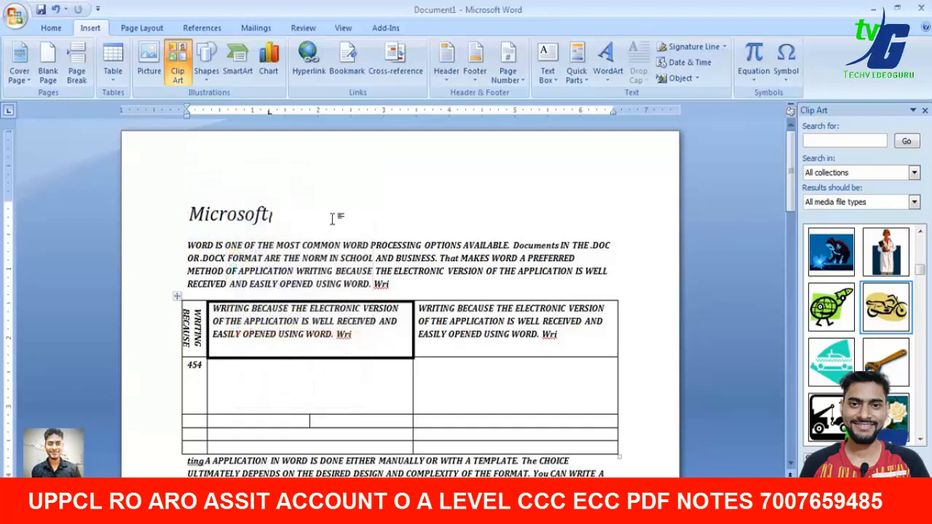
Open and close the Bookmark and Cross-reference dialogs without changes
{"action": "left_click", "coordinate": [347, 72]}
{"action": "left_click", "coordinate": [577, 143]}
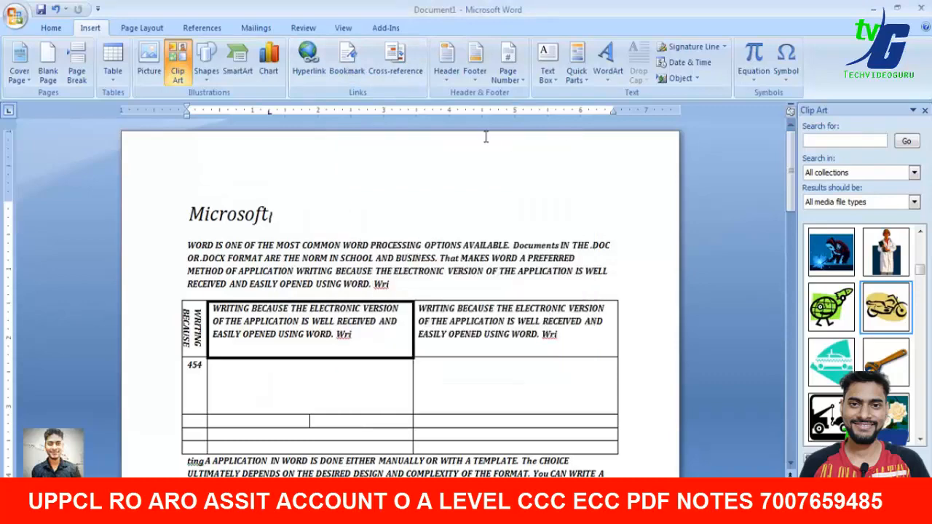
{"action": "left_click", "coordinate": [393, 69]}
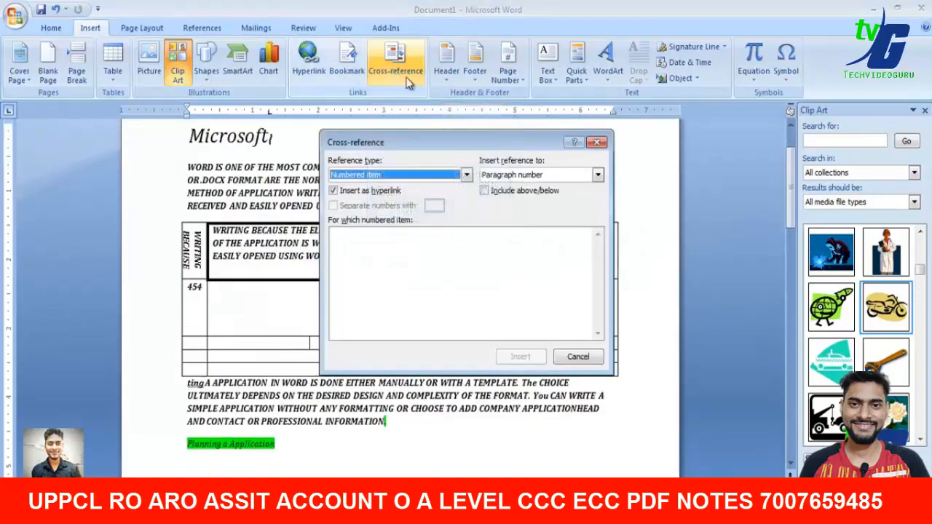
{"action": "left_click", "coordinate": [597, 143]}
Close the Clip Art task pane and show the built-in header designs
{"action": "scroll", "coordinate": [415, 212], "scroll_direction": "up", "scroll_amount": 2}
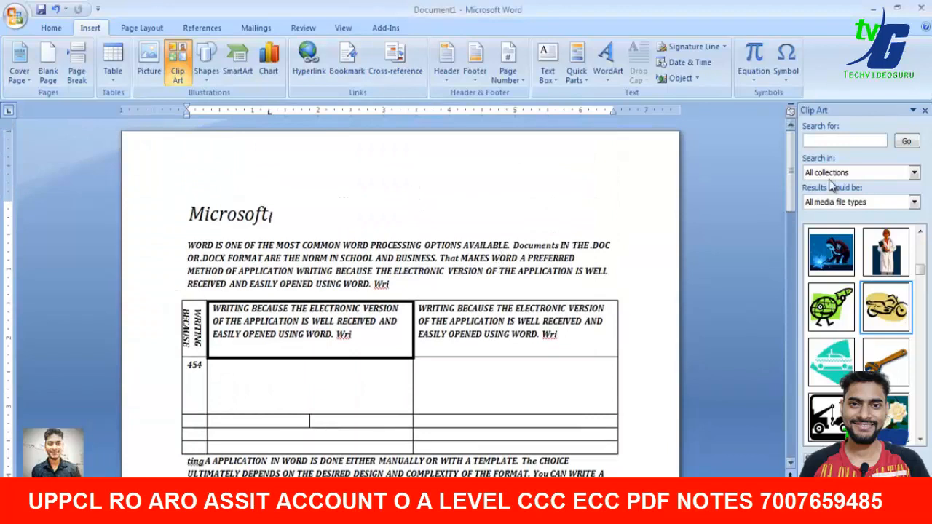
{"action": "left_click", "coordinate": [924, 110]}
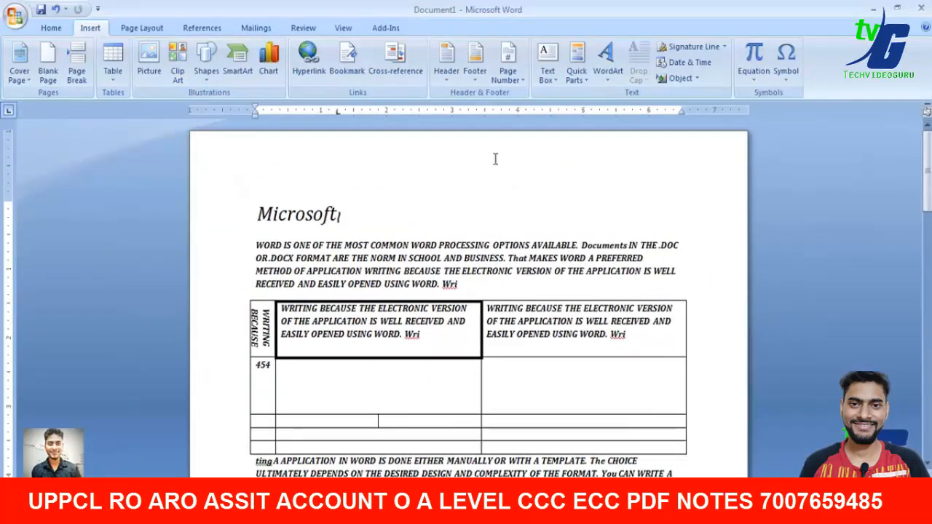
{"action": "left_click", "coordinate": [444, 80]}
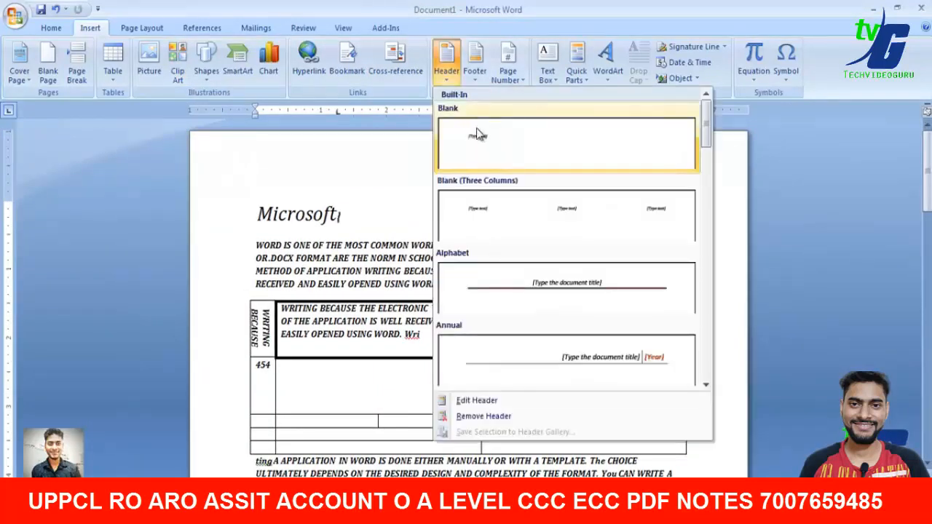
Insert a blank header at the top of the page and type 'Computer notes'
{"action": "left_click", "coordinate": [420, 161]}
{"action": "left_click_drag", "start_coordinate": [341, 214], "coordinate": [253, 213]}
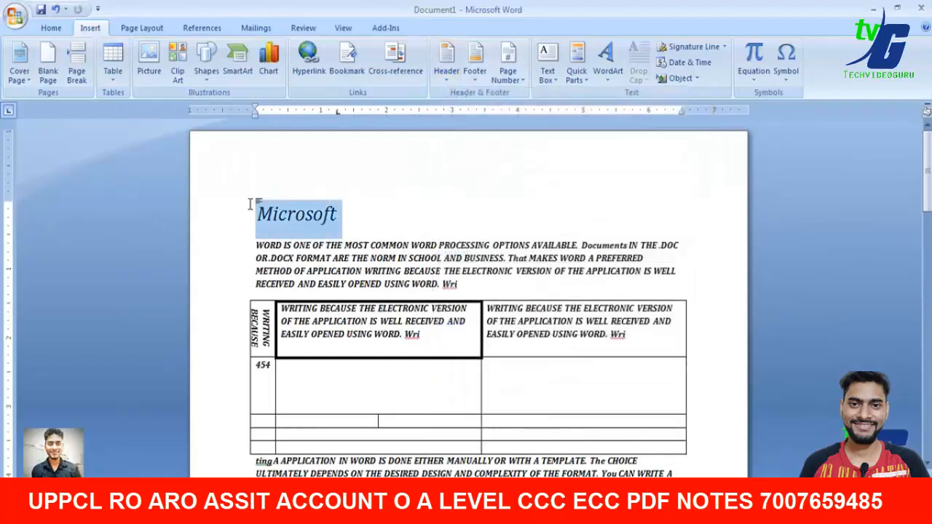
{"action": "left_click", "coordinate": [456, 80]}
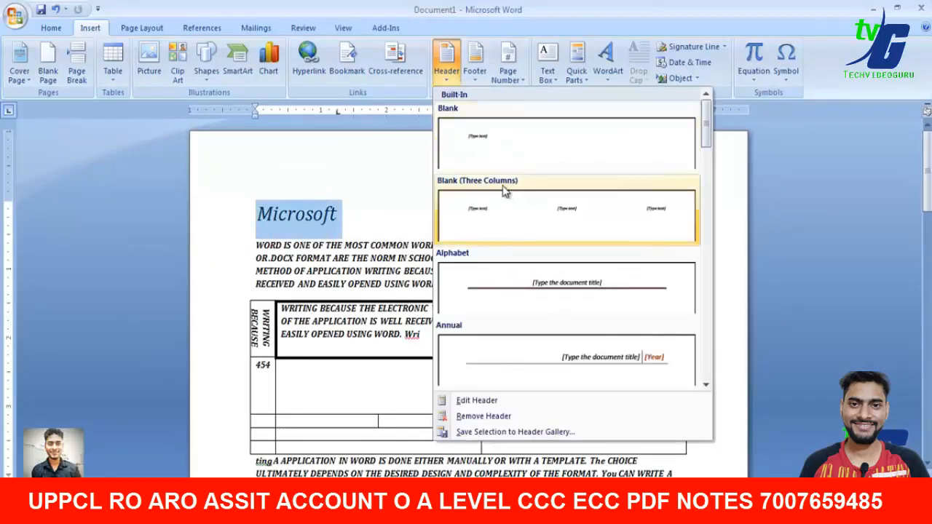
{"action": "left_click", "coordinate": [486, 141]}
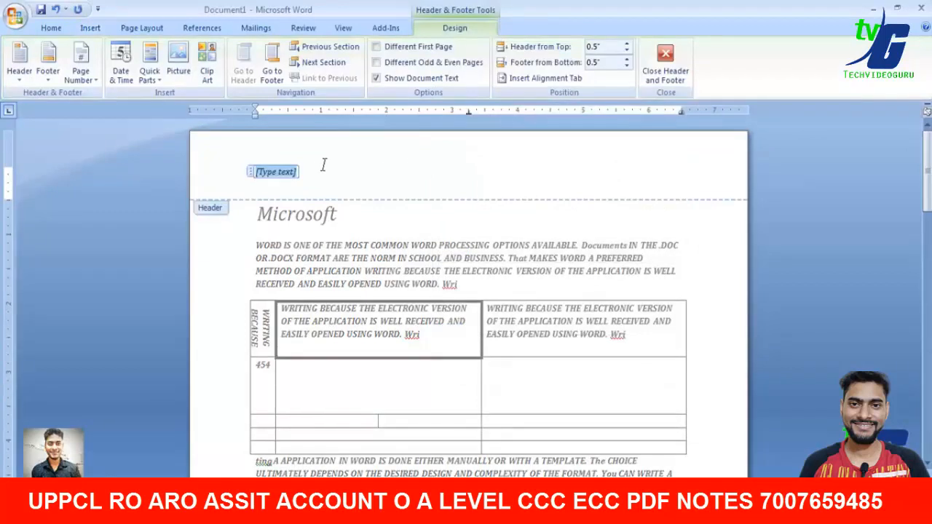
{"action": "type", "text": "h"}
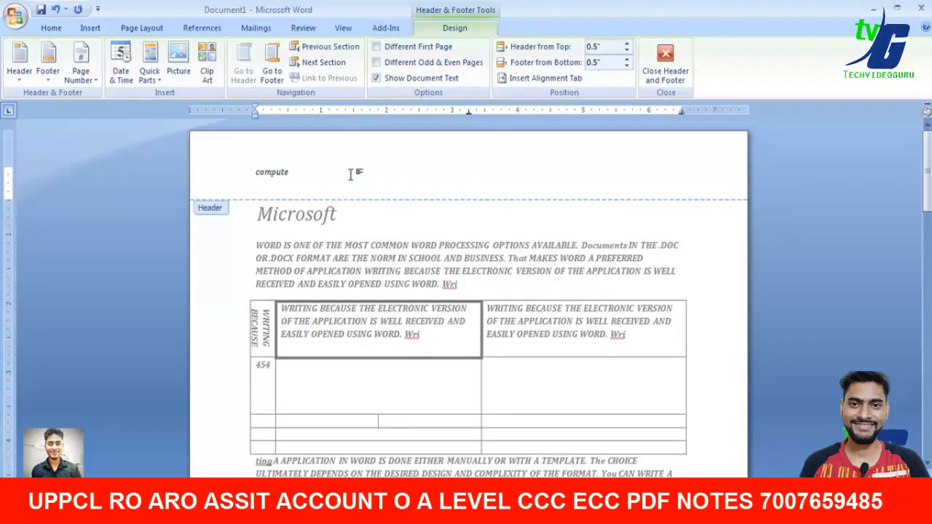
{"action": "type", "text": "r notes"}
Make the 'Computer notes' header bold, 26 pt and centred on red shading
{"action": "left_click_drag", "start_coordinate": [322, 166], "coordinate": [230, 173]}
{"action": "left_click", "coordinate": [51, 28]}
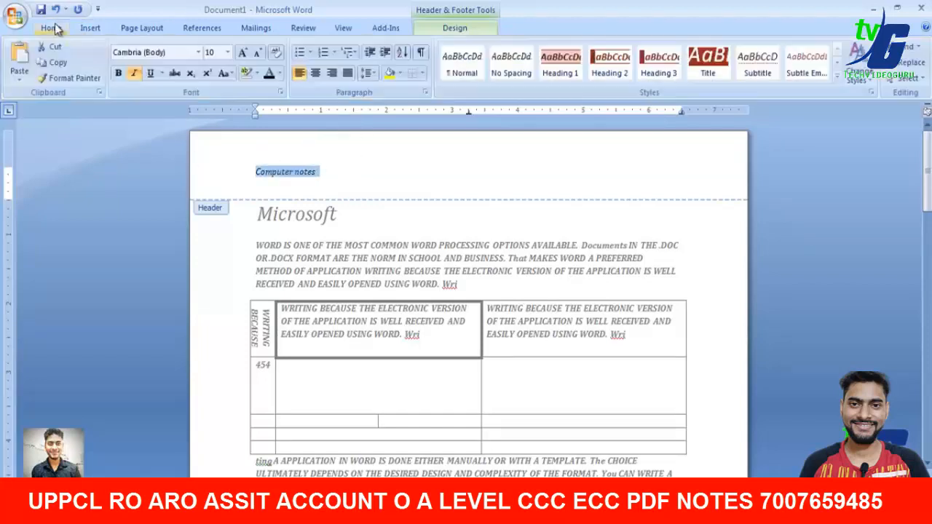
{"action": "left_click", "coordinate": [118, 74]}
{"action": "left_click", "coordinate": [244, 54]}
{"action": "left_click", "coordinate": [243, 54]}
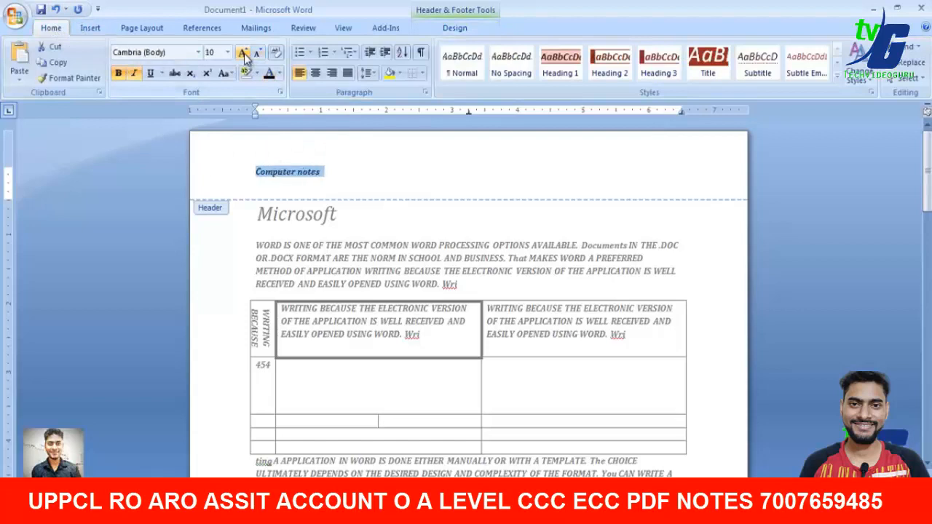
{"action": "left_click", "coordinate": [243, 54]}
{"action": "left_click", "coordinate": [243, 54]}
{"action": "left_click", "coordinate": [243, 53]}
{"action": "left_click", "coordinate": [243, 54]}
{"action": "left_click", "coordinate": [243, 54]}
{"action": "left_click", "coordinate": [243, 54]}
{"action": "left_click", "coordinate": [244, 54]}
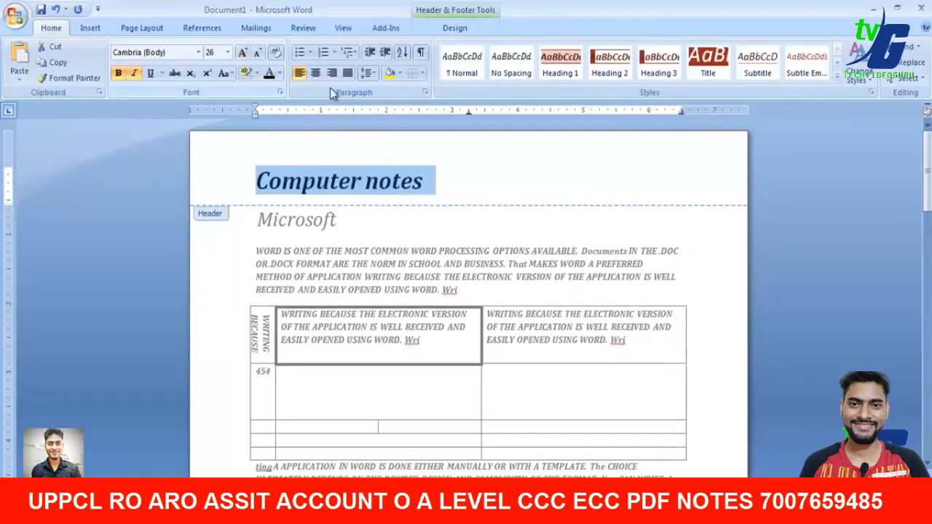
{"action": "left_click", "coordinate": [316, 73]}
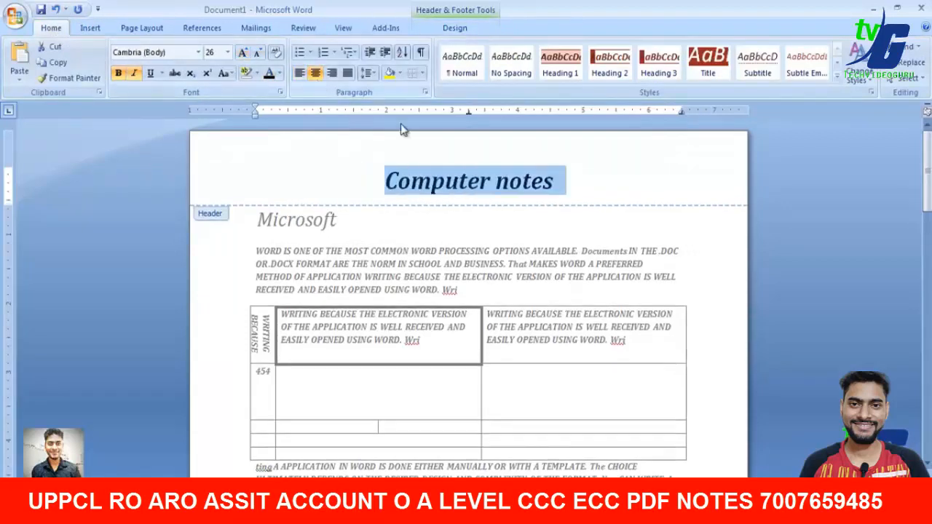
{"action": "left_click", "coordinate": [399, 73]}
{"action": "left_click", "coordinate": [400, 181]}
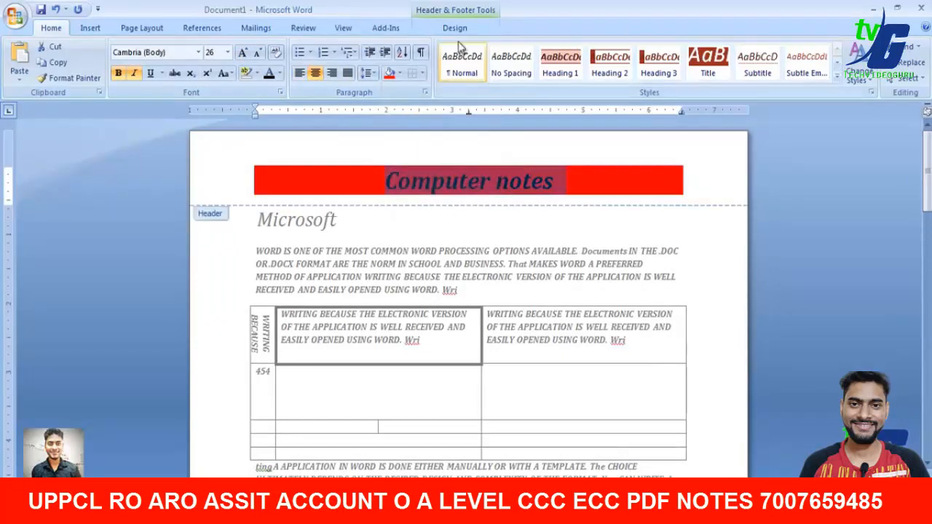
Close header editing, briefly reopen the header, then return to the document body
{"action": "left_click", "coordinate": [454, 28]}
{"action": "left_click", "coordinate": [655, 66]}
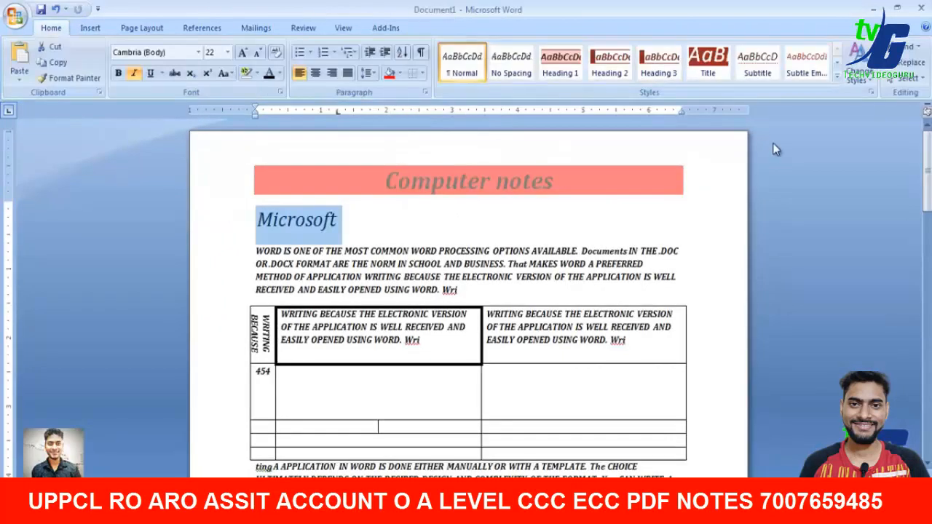
{"action": "double_click", "coordinate": [592, 158]}
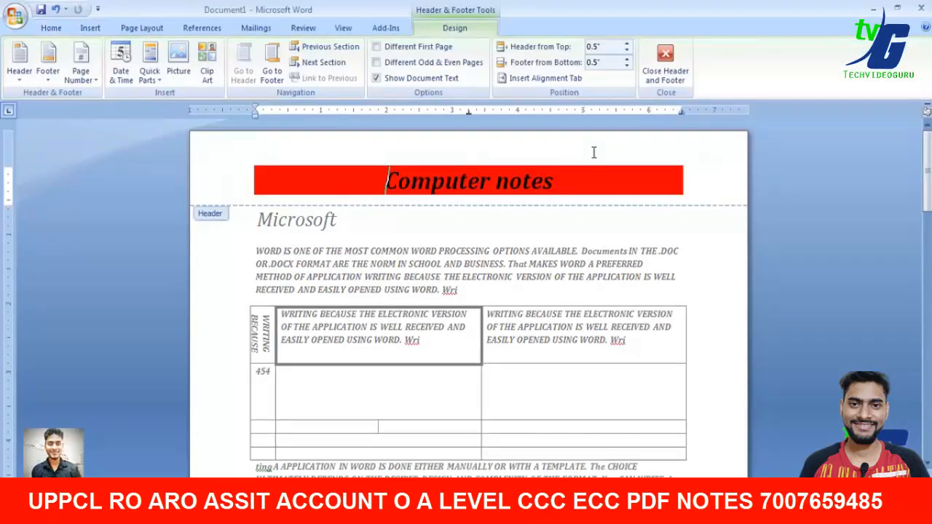
{"action": "left_click", "coordinate": [664, 64]}
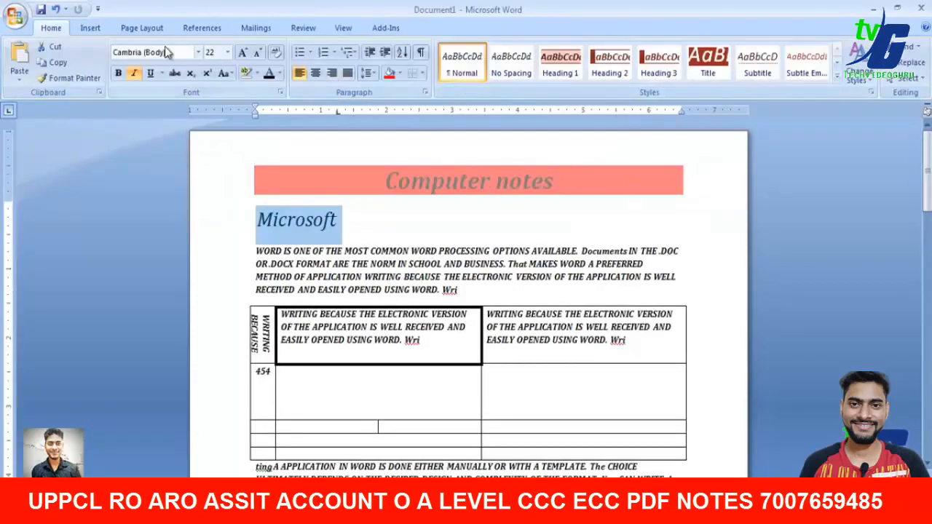
Insert a blank footer reading 'Finish work' and delete the placeholder text
{"action": "left_click", "coordinate": [84, 28]}
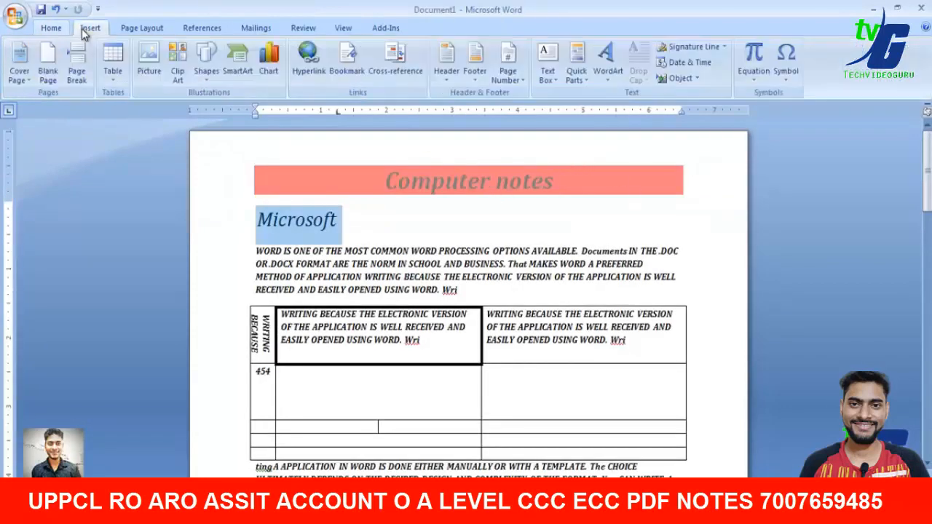
{"action": "left_click", "coordinate": [475, 62]}
{"action": "left_click", "coordinate": [520, 137]}
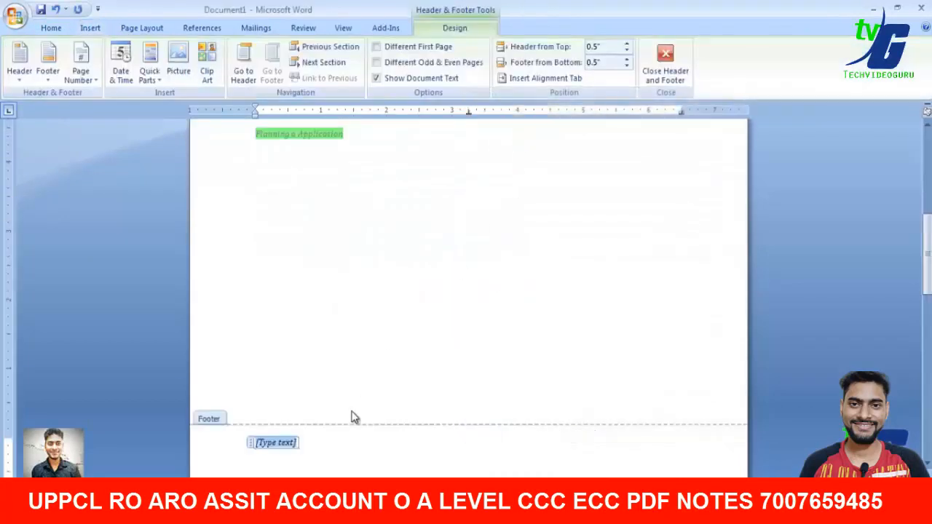
{"action": "left_click", "coordinate": [343, 465]}
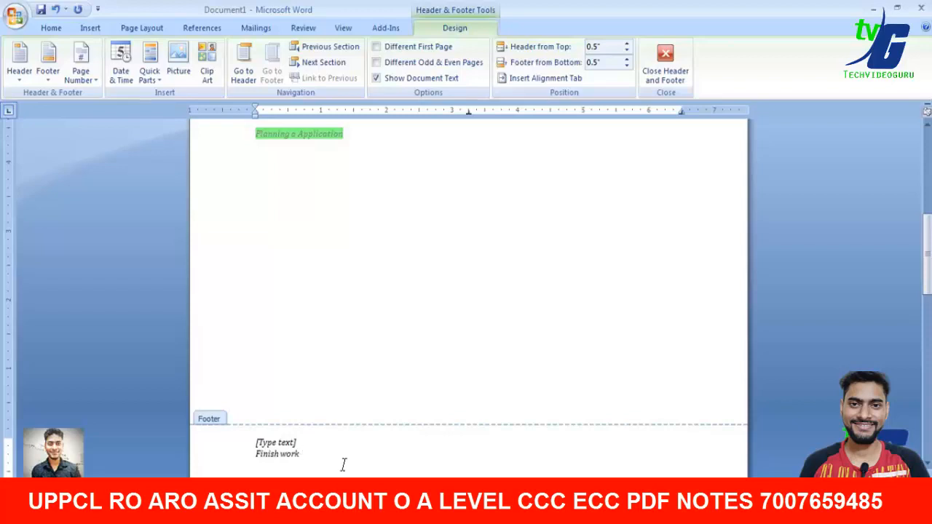
{"action": "key", "text": "ctrl+a"}
{"action": "left_click", "coordinate": [321, 467]}
{"action": "left_click", "coordinate": [306, 440]}
{"action": "key", "text": "Delete"}
Make the 'Finish work' footer bold, 20 pt and centred, then close footer editing
{"action": "left_click_drag", "start_coordinate": [306, 453], "coordinate": [252, 453]}
{"action": "left_click", "coordinate": [46, 29]}
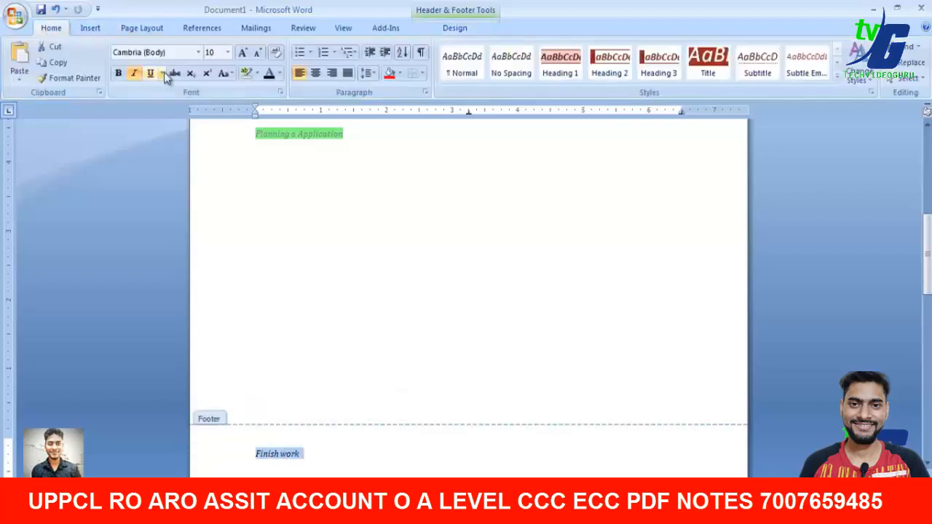
{"action": "left_click", "coordinate": [243, 54]}
{"action": "left_click", "coordinate": [243, 54]}
{"action": "left_click", "coordinate": [244, 54]}
{"action": "left_click", "coordinate": [243, 54]}
{"action": "left_click", "coordinate": [243, 54]}
{"action": "left_click", "coordinate": [243, 54]}
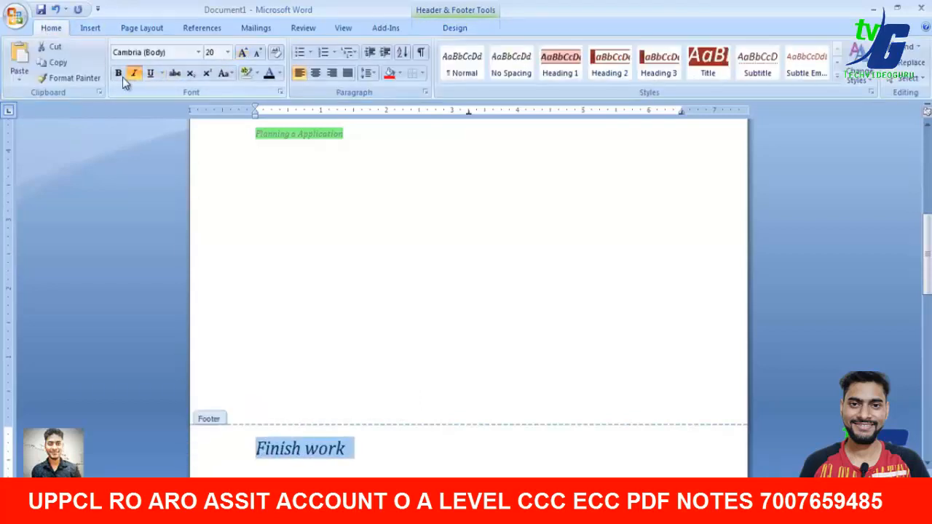
{"action": "left_click", "coordinate": [118, 73]}
{"action": "left_click", "coordinate": [332, 73]}
{"action": "left_click", "coordinate": [315, 73]}
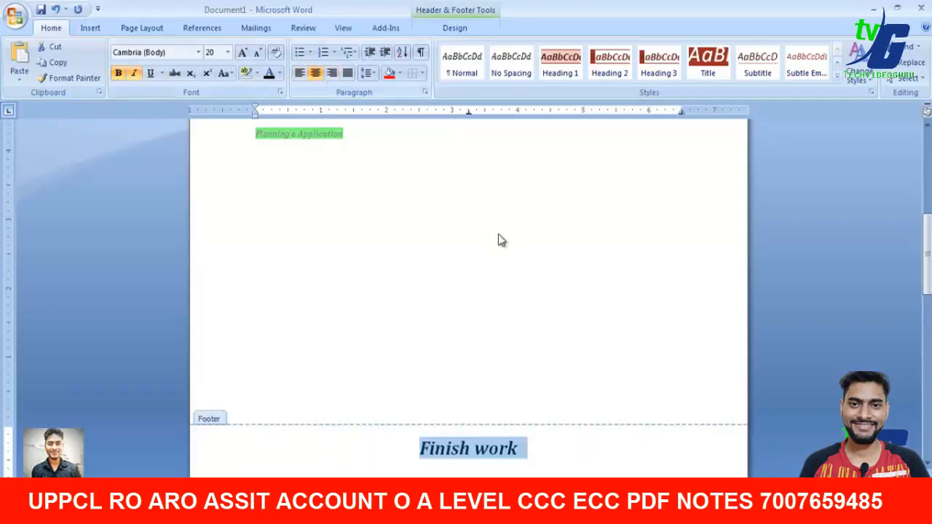
{"action": "left_click", "coordinate": [451, 29]}
{"action": "left_click", "coordinate": [653, 69]}
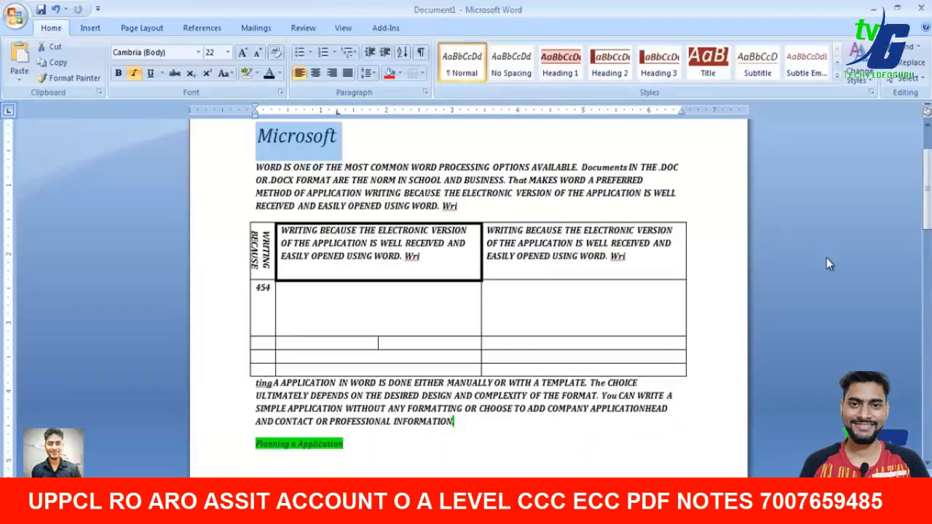
Reopen the header area briefly, then close header and footer editing again
{"action": "scroll", "coordinate": [648, 304], "scroll_direction": "up", "scroll_amount": 2}
{"action": "double_click", "coordinate": [485, 190]}
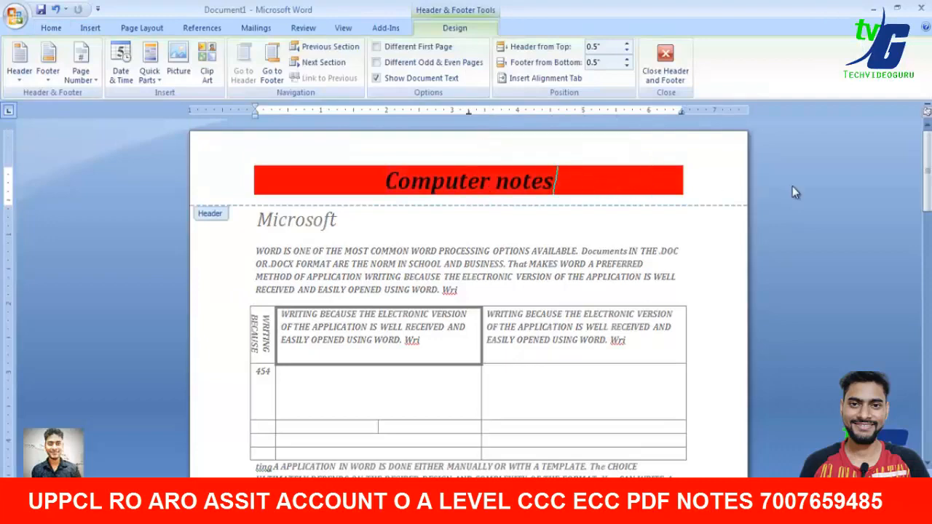
{"action": "scroll", "coordinate": [783, 212], "scroll_direction": "down", "scroll_amount": 10}
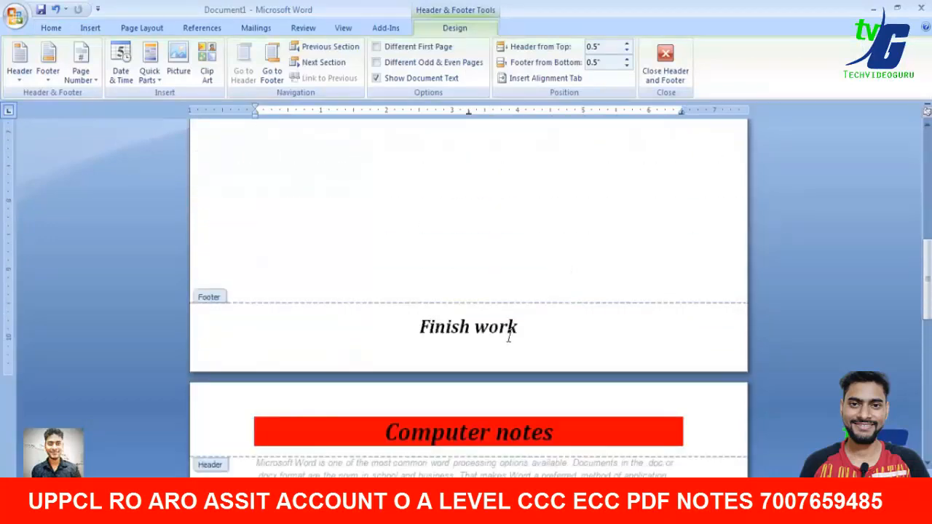
{"action": "left_click", "coordinate": [666, 64]}
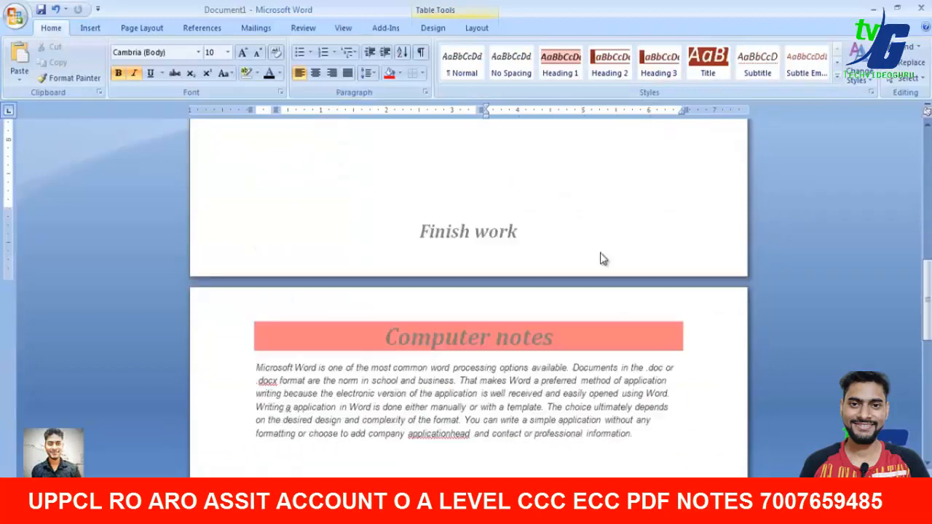
Check the whole page in Print Preview, then close the preview
{"action": "scroll", "coordinate": [553, 235], "scroll_direction": "up", "scroll_amount": 5}
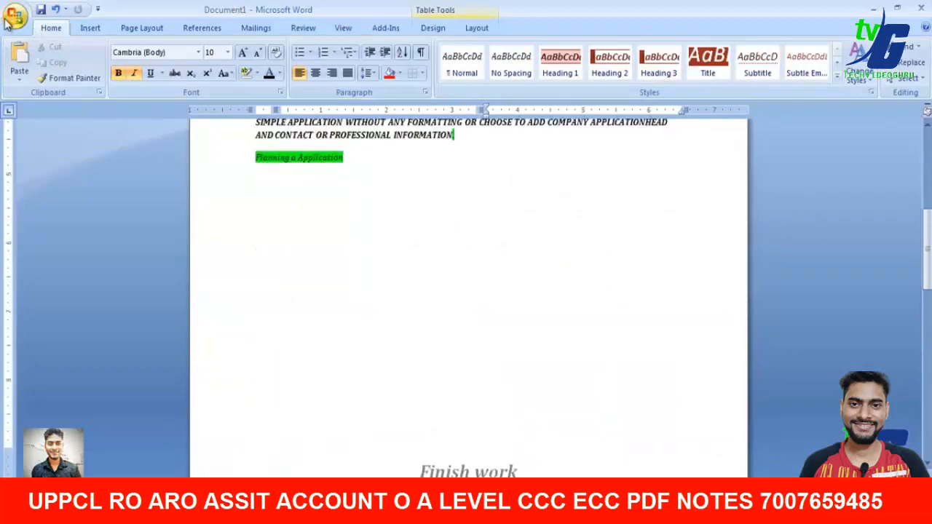
{"action": "left_click", "coordinate": [8, 19]}
{"action": "mouse_move", "coordinate": [70, 176]}
{"action": "left_click", "coordinate": [124, 146]}
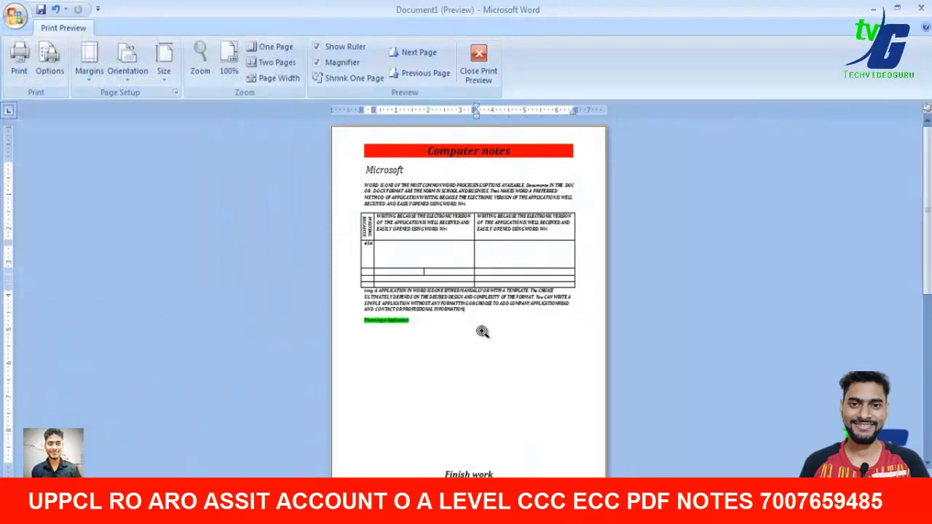
{"action": "left_click", "coordinate": [479, 70]}
{"action": "left_click", "coordinate": [104, 28]}
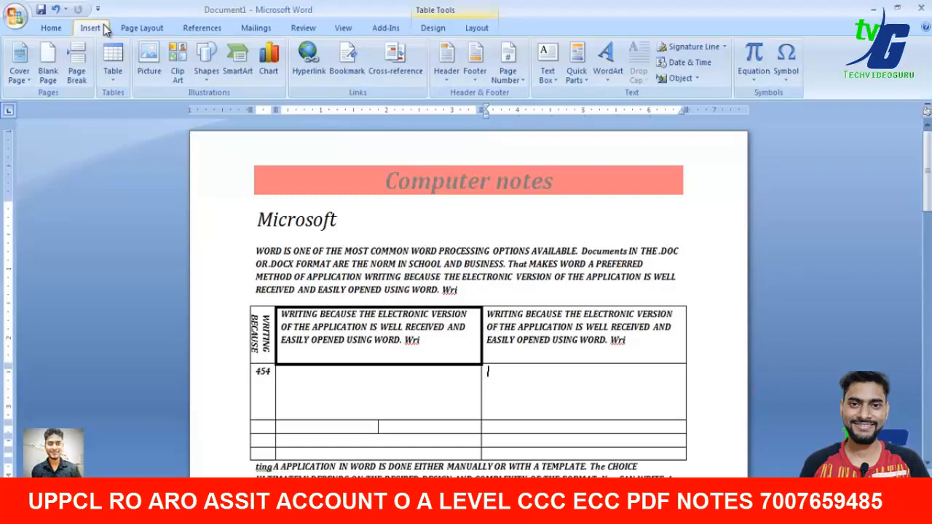
Add a Plain Number 1 page number at the top of each page
{"action": "left_click", "coordinate": [522, 78]}
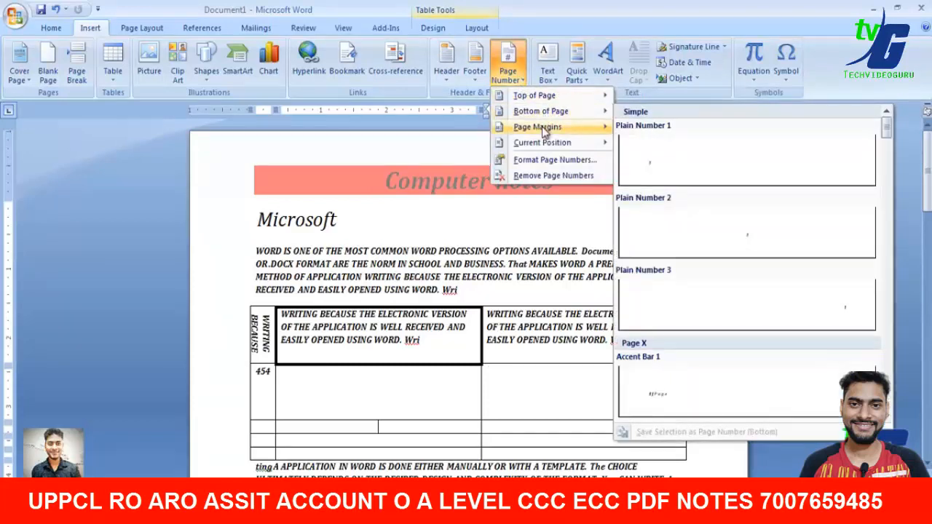
{"action": "mouse_move", "coordinate": [542, 145]}
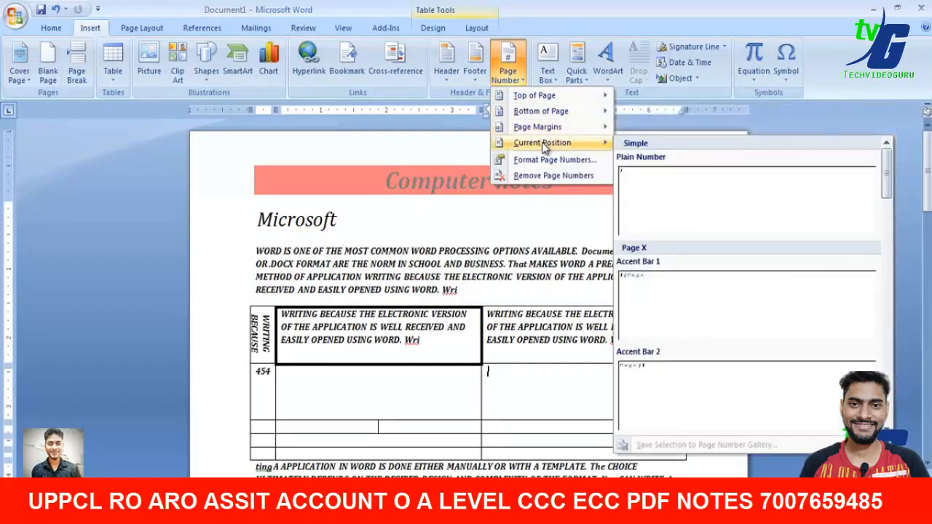
{"action": "mouse_move", "coordinate": [564, 98]}
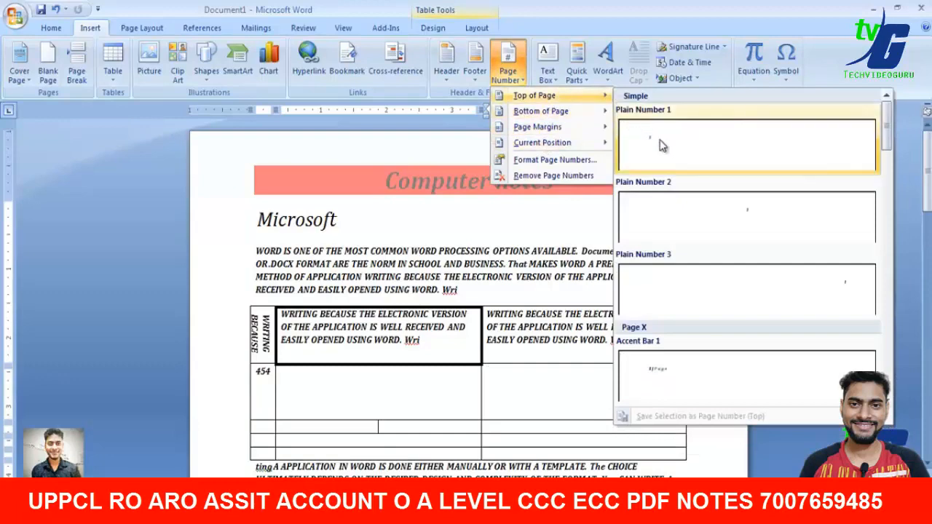
{"action": "left_click", "coordinate": [715, 148]}
{"action": "left_click", "coordinate": [666, 86]}
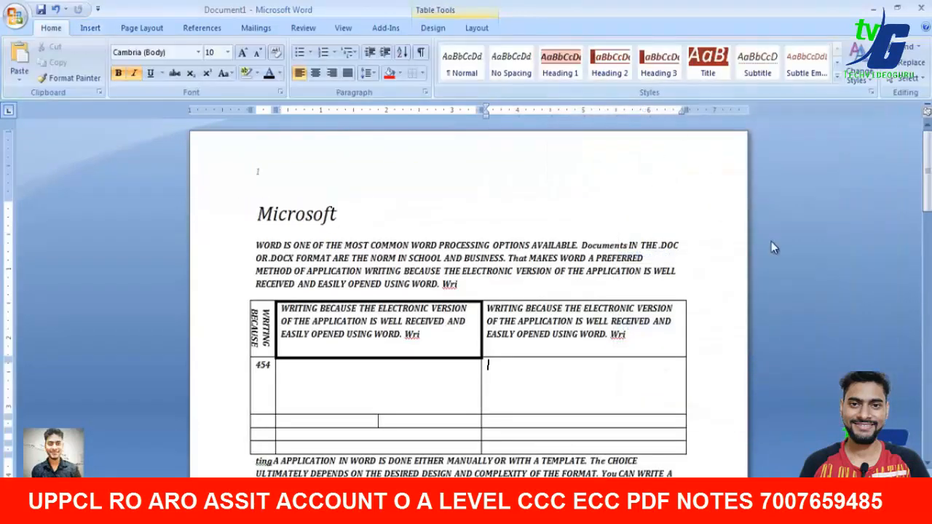
Scroll through the pages to check the new page numbering
{"action": "scroll", "coordinate": [250, 191], "scroll_direction": "down", "scroll_amount": 15}
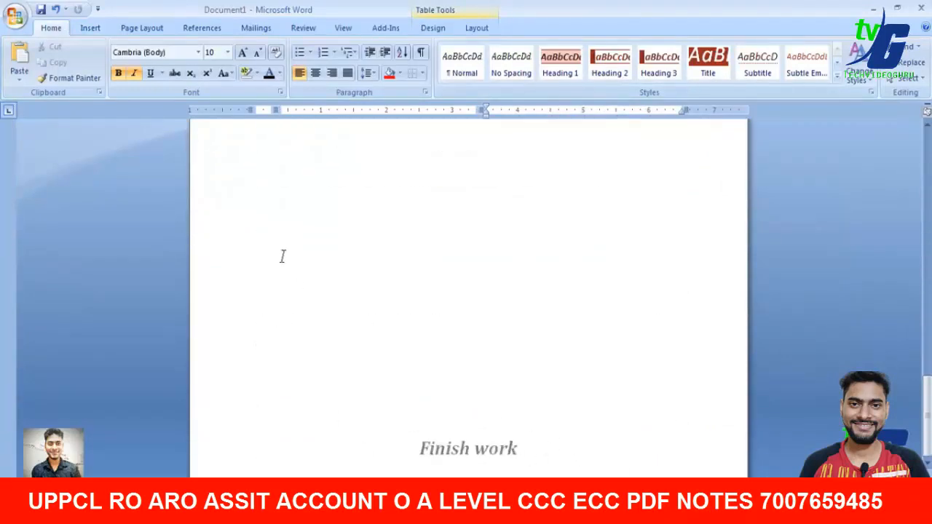
{"action": "scroll", "coordinate": [283, 255], "scroll_direction": "up", "scroll_amount": 10}
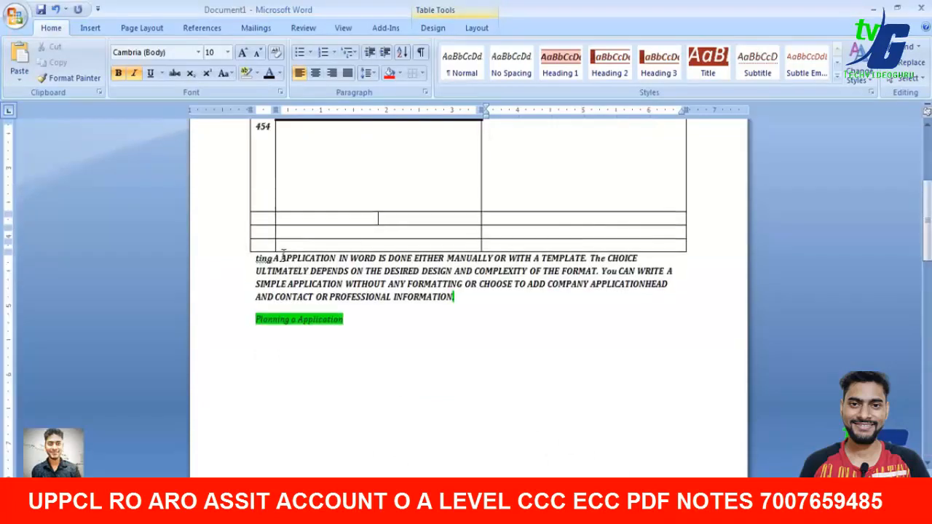
{"action": "left_click", "coordinate": [467, 434]}
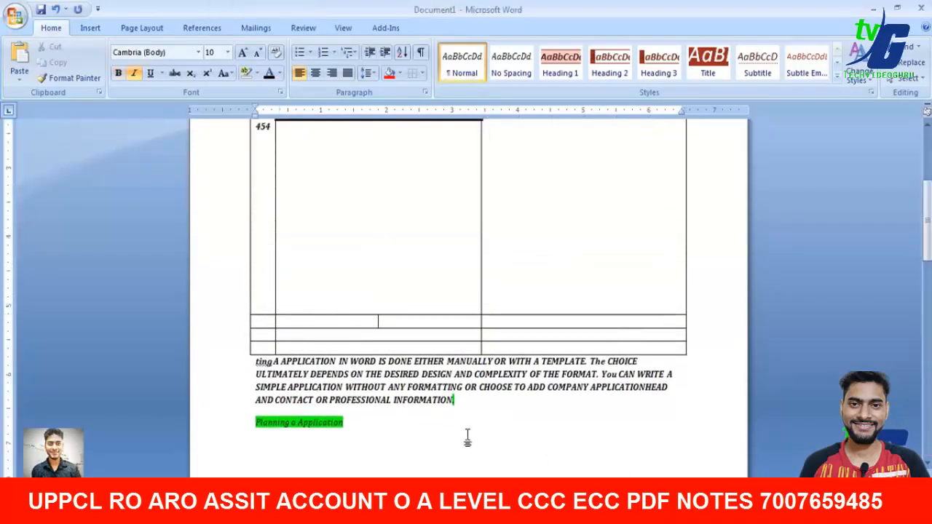
{"action": "scroll", "coordinate": [467, 437], "scroll_direction": "down", "scroll_amount": 10}
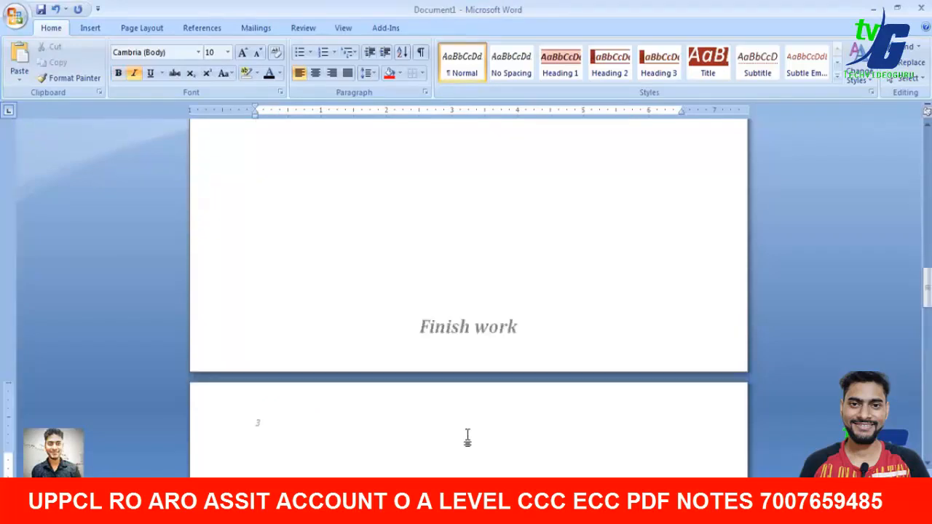
{"action": "scroll", "coordinate": [467, 437], "scroll_direction": "up", "scroll_amount": 5}
{"action": "scroll", "coordinate": [467, 437], "scroll_direction": "down", "scroll_amount": 5}
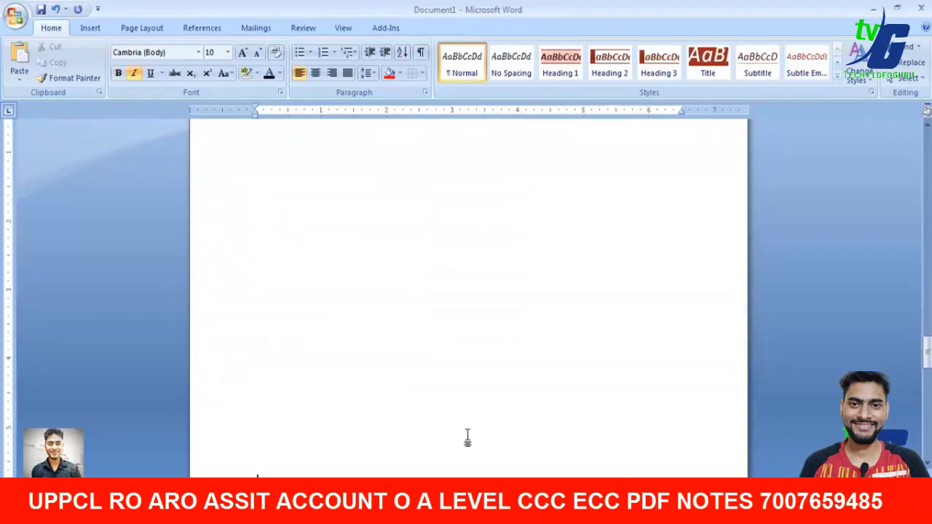
{"action": "scroll", "coordinate": [343, 375], "scroll_direction": "up", "scroll_amount": 5}
{"action": "scroll", "coordinate": [427, 358], "scroll_direction": "down", "scroll_amount": 15}
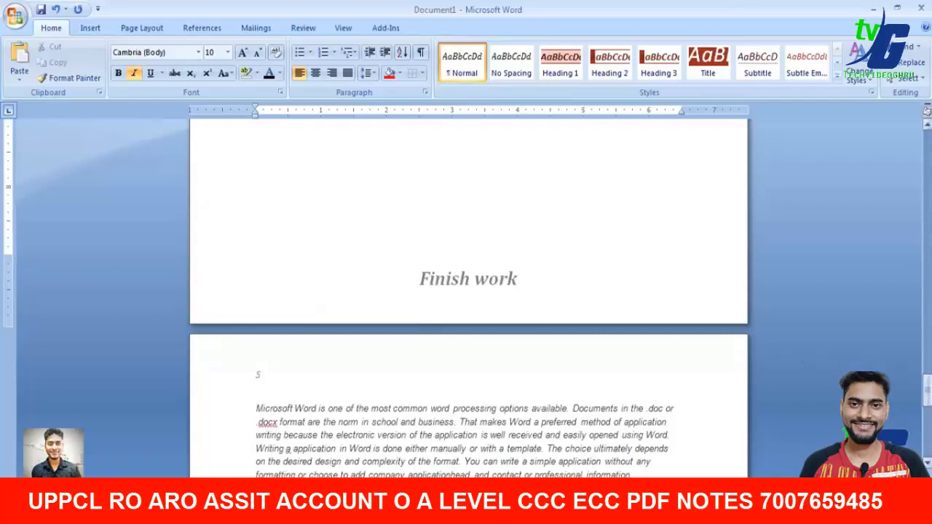
{"action": "scroll", "coordinate": [500, 275], "scroll_direction": "up", "scroll_amount": 20}
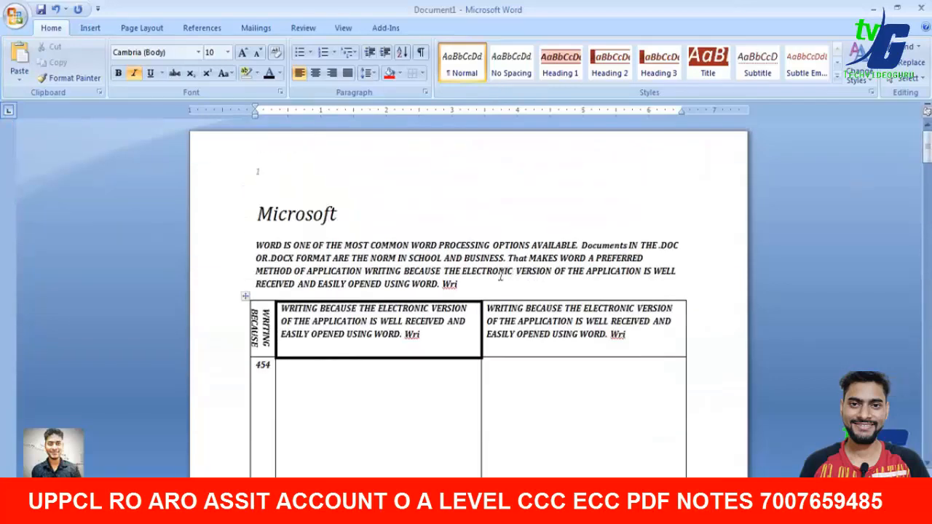
{"action": "left_click", "coordinate": [98, 30]}
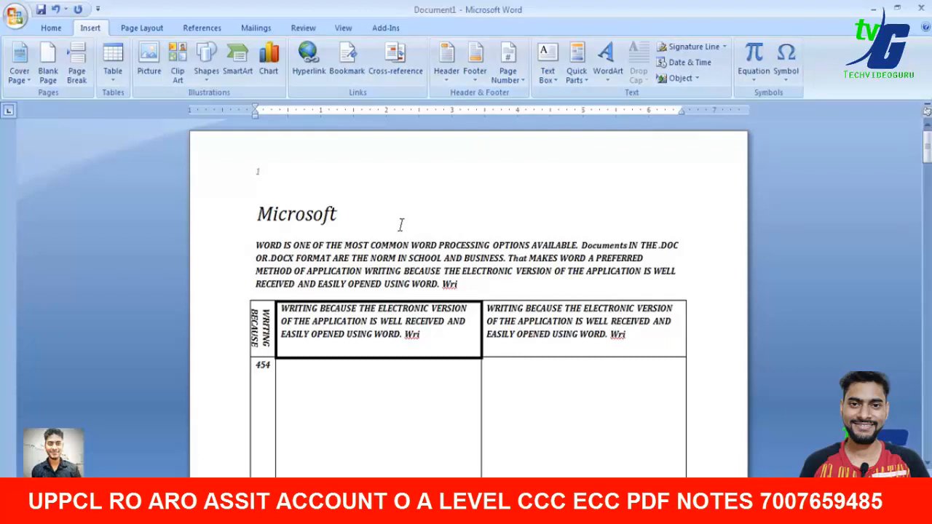
{"action": "left_click_drag", "start_coordinate": [352, 216], "coordinate": [292, 217]}
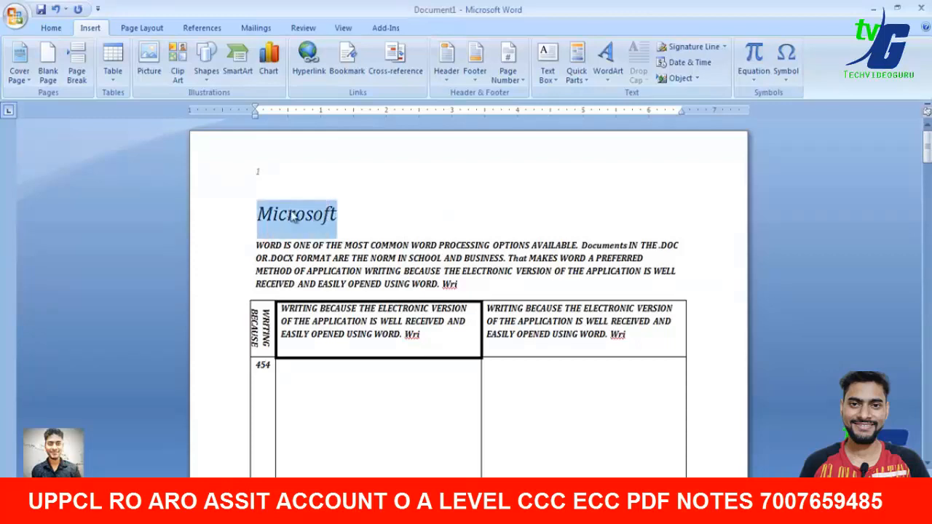
{"action": "left_click", "coordinate": [401, 221]}
{"action": "left_click_drag", "start_coordinate": [460, 282], "coordinate": [270, 211]}
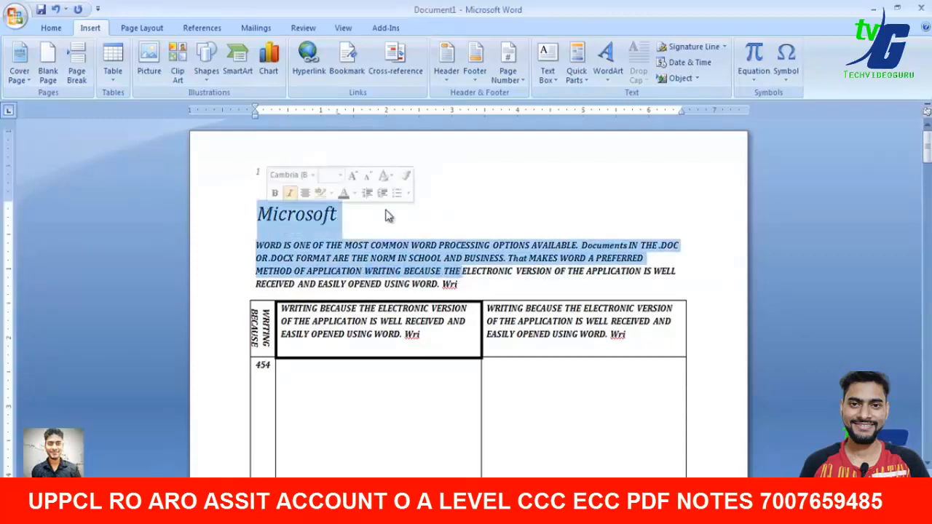
{"action": "left_click_drag", "start_coordinate": [390, 220], "coordinate": [258, 204]}
{"action": "left_click", "coordinate": [547, 62]}
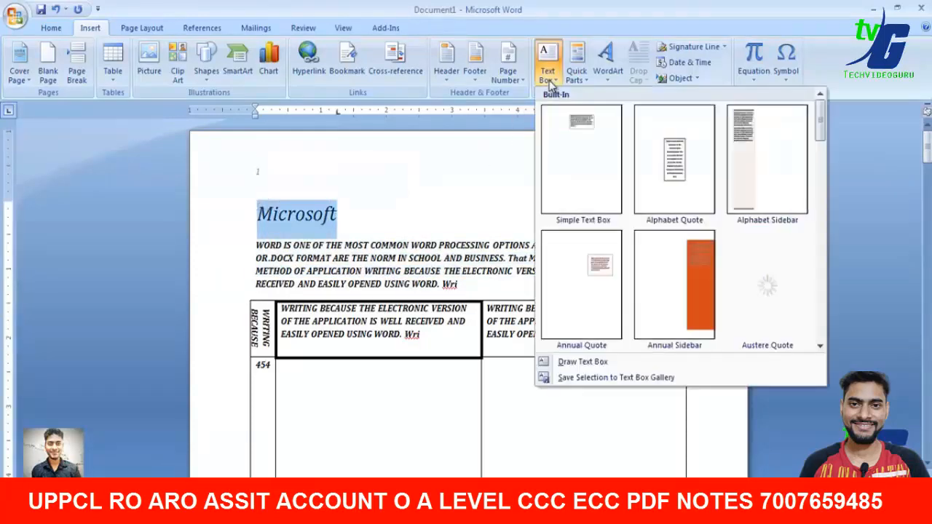
{"action": "left_click", "coordinate": [588, 128]}
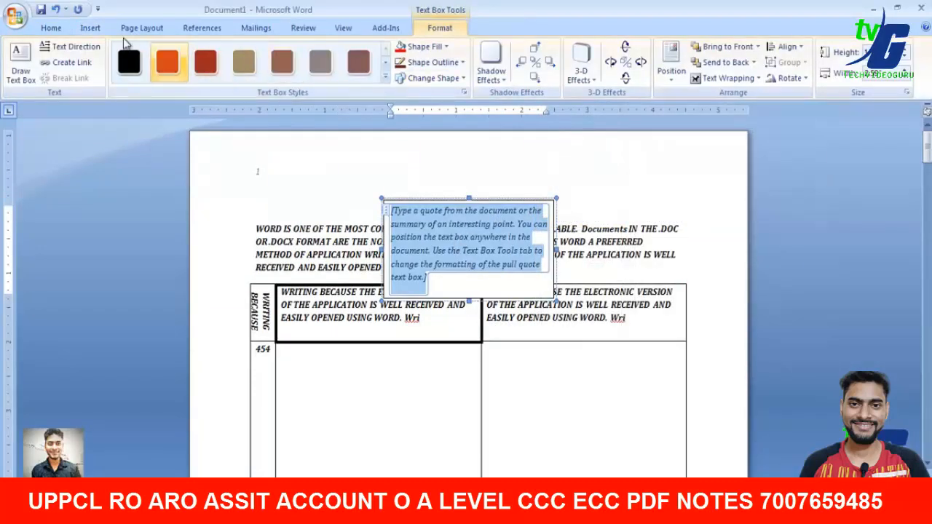
{"action": "left_click", "coordinate": [50, 28]}
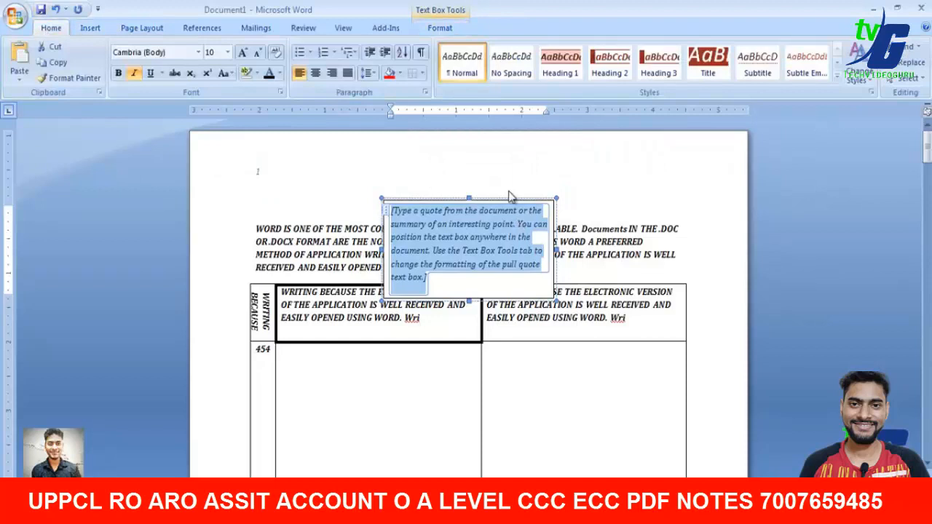
{"action": "left_click", "coordinate": [442, 28]}
{"action": "left_click", "coordinate": [88, 28]}
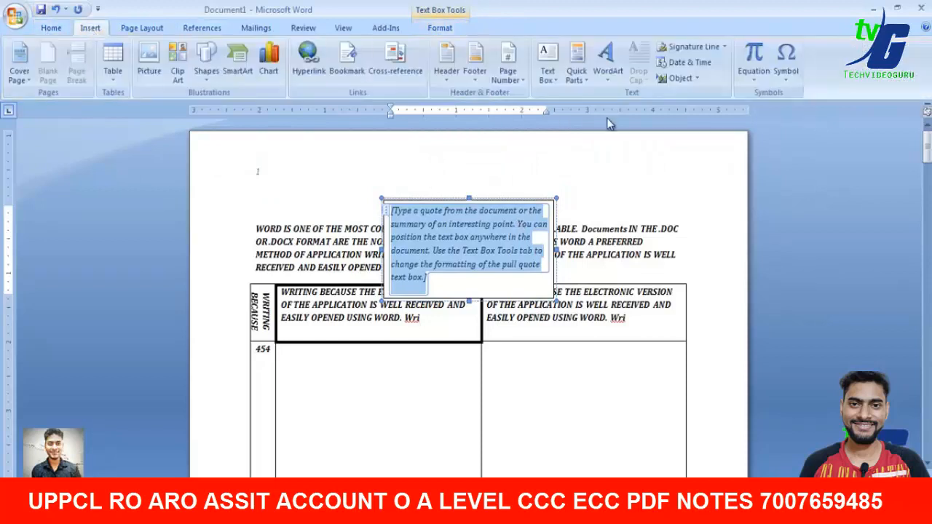
{"action": "left_click", "coordinate": [556, 79]}
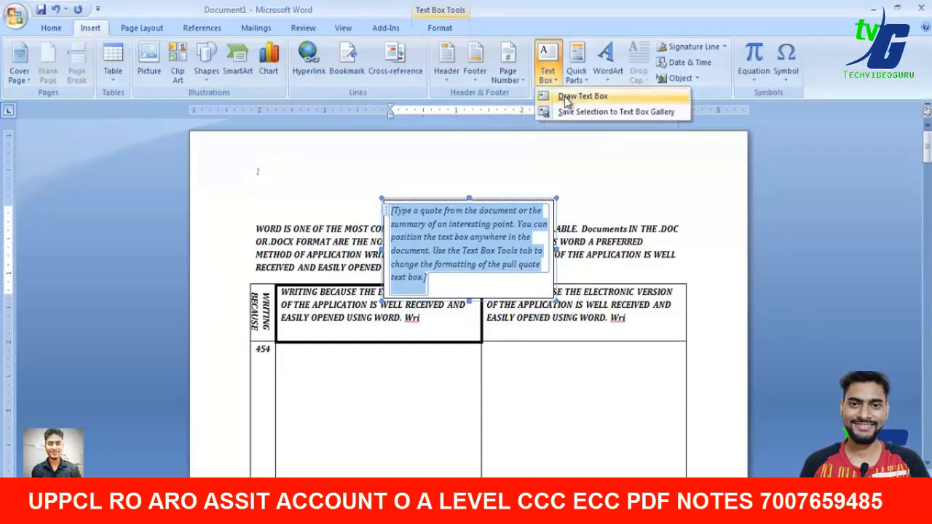
{"action": "left_click", "coordinate": [558, 81]}
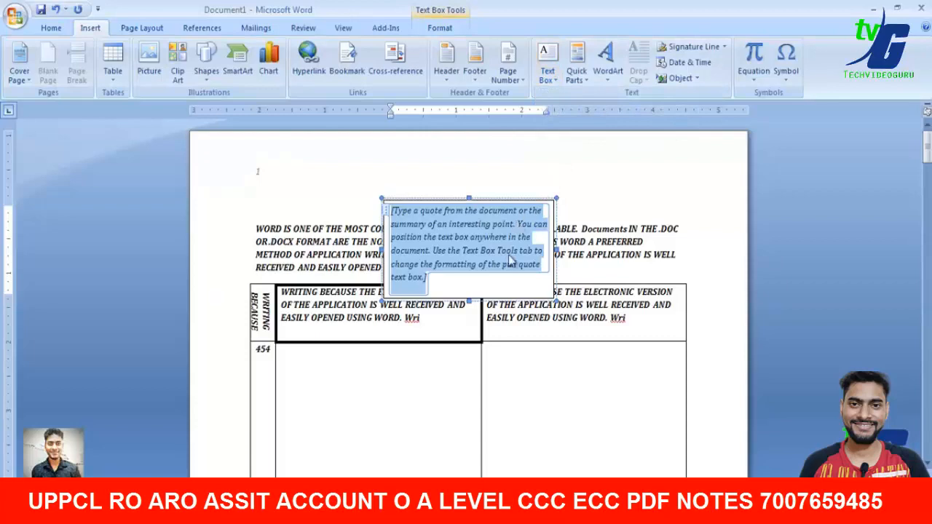
{"action": "left_click", "coordinate": [440, 28]}
{"action": "left_click", "coordinate": [358, 62]}
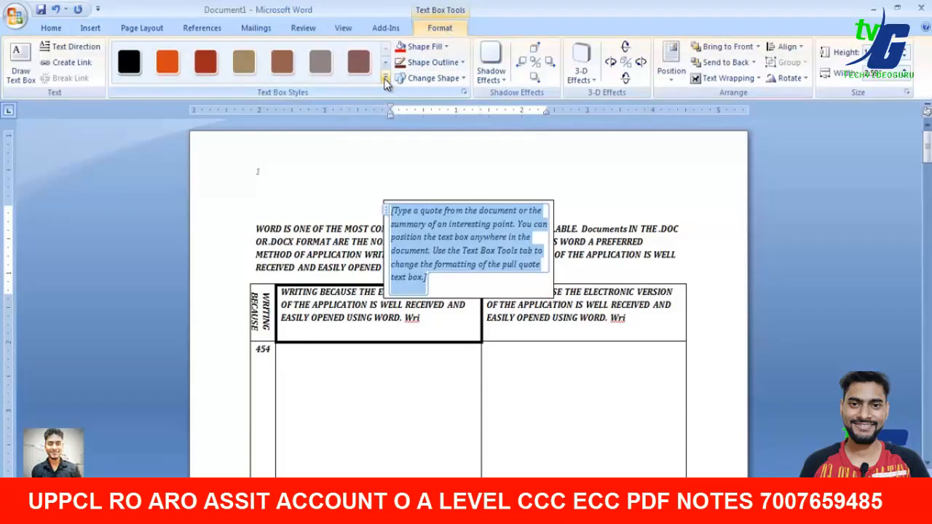
{"action": "left_click", "coordinate": [386, 75]}
{"action": "left_click", "coordinate": [215, 306]}
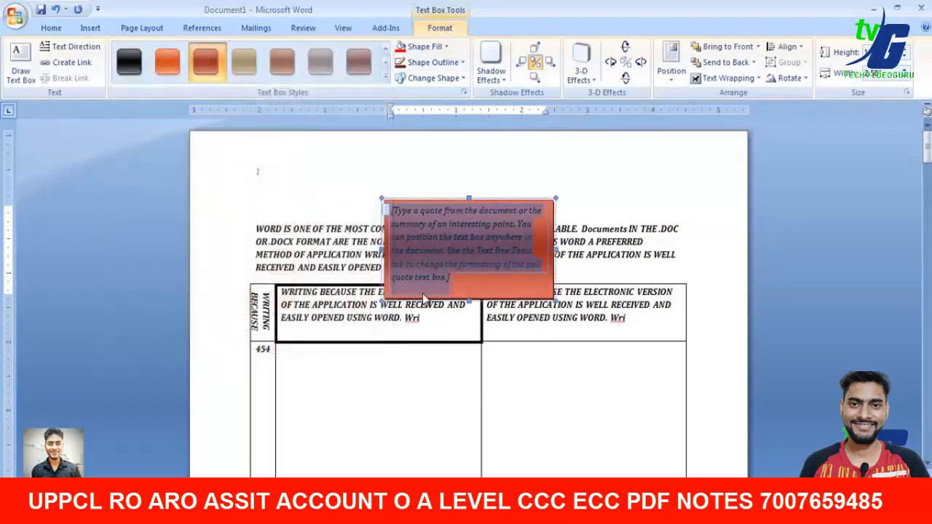
{"action": "type", "text": "Gjhgjkh"}
{"action": "key", "text": "Return"}
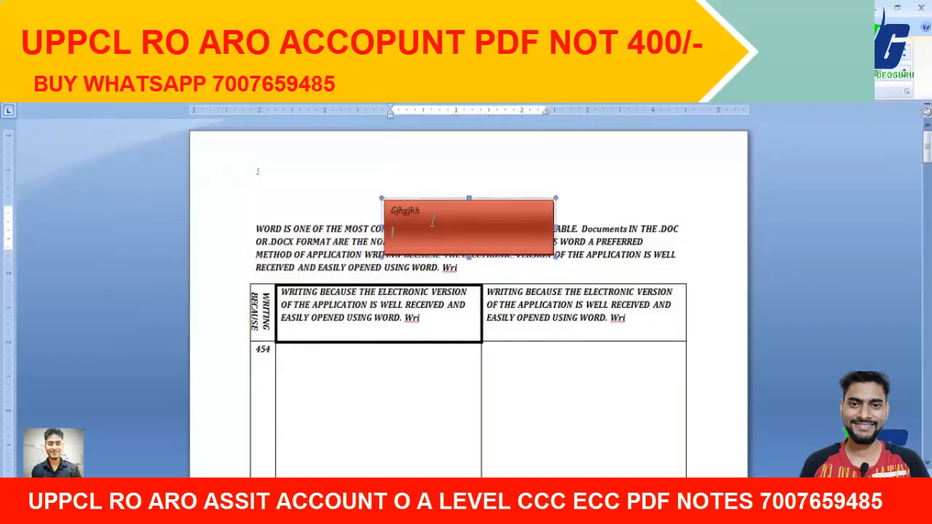
{"action": "left_click_drag", "start_coordinate": [446, 199], "coordinate": [352, 384]}
{"action": "left_click", "coordinate": [558, 357]}
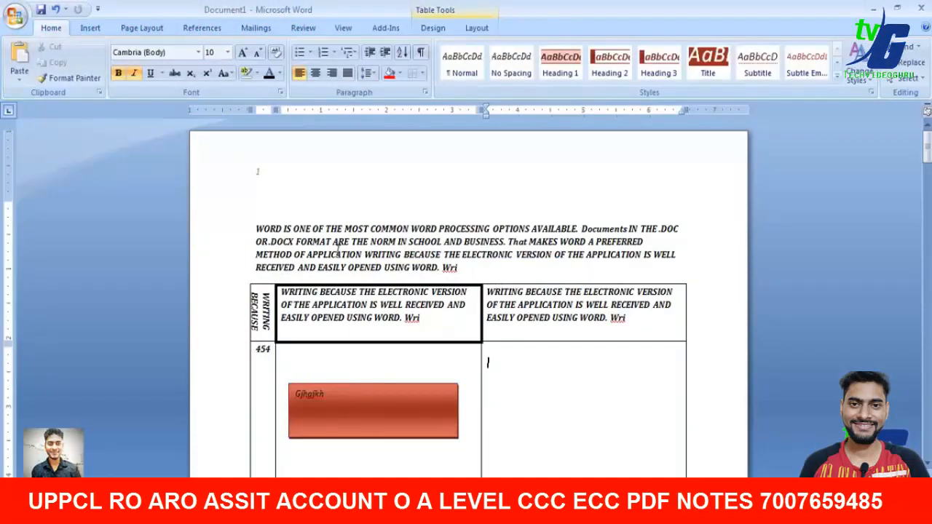
{"action": "key", "text": "ctrl+z"}
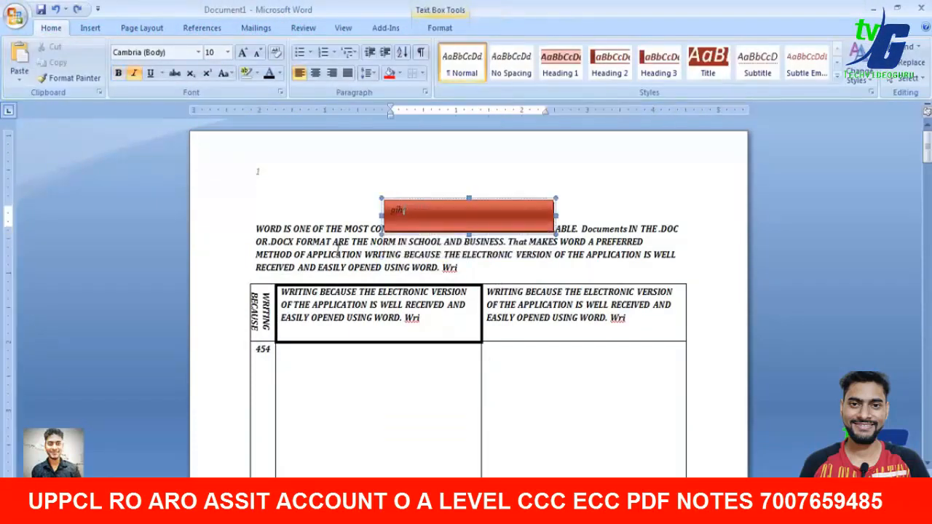
{"action": "key", "text": "ctrl+z"}
{"action": "key", "text": "ctrl+z"}
{"action": "key", "text": "ctrl+z"}
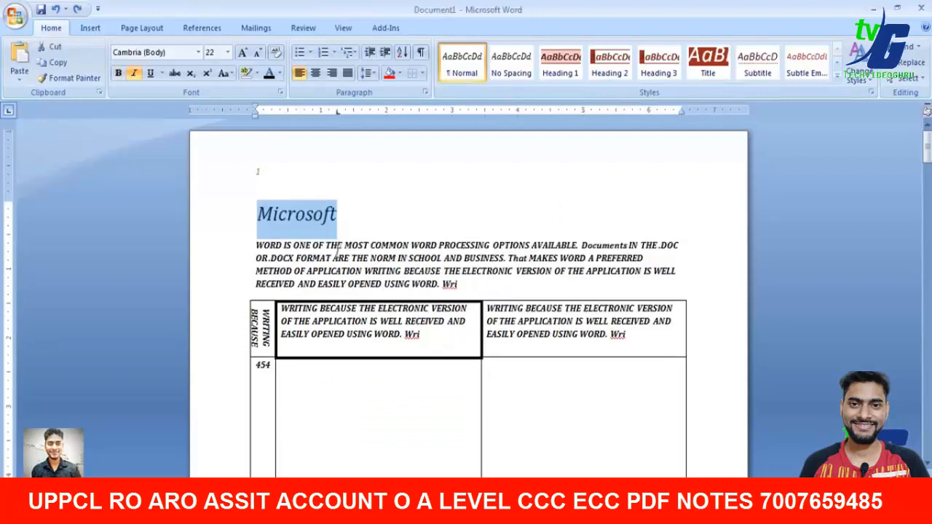